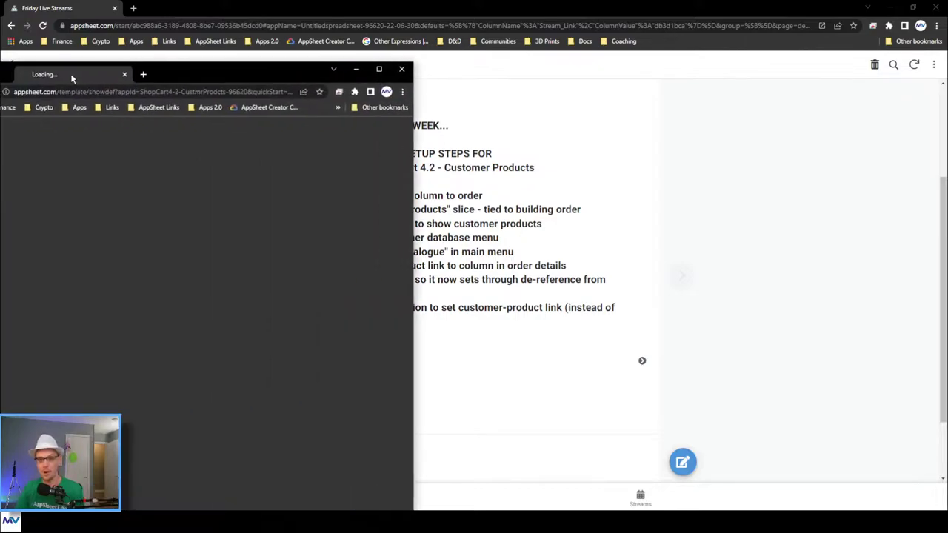
# Dock the Shop Cart 4.2 editor window beside the live-stream notes and review the eight remaining Customer Products setup steps.
pyautogui.moveTo(70, 77)
pyautogui.mouseDown()
pyautogui.moveTo(168, 65)
pyautogui.moveTo(193, 7)
pyautogui.mouseUp()
pyautogui.click(74, 7)
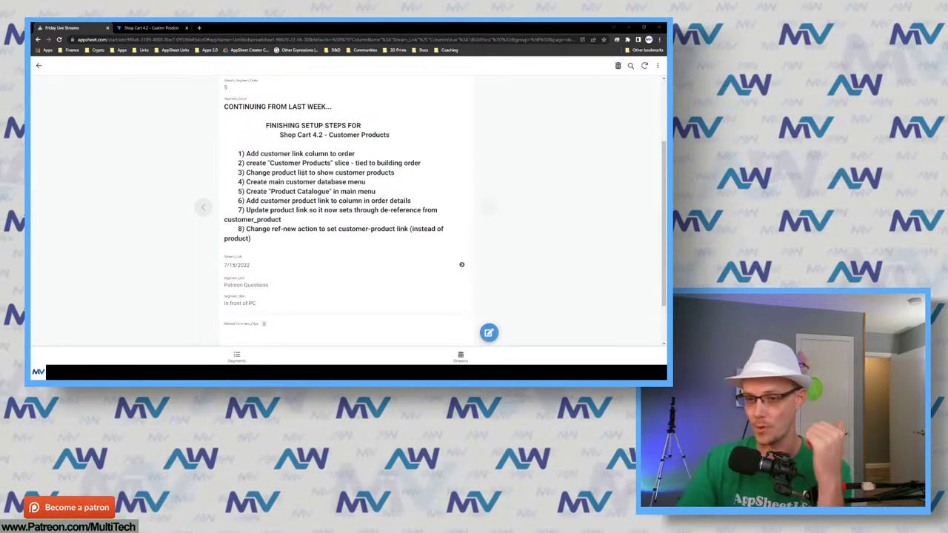
pyautogui.moveTo(365, 182)
pyautogui.mouseDown()
pyautogui.moveTo(246, 183)
pyautogui.moveTo(375, 191)
pyautogui.mouseUp()
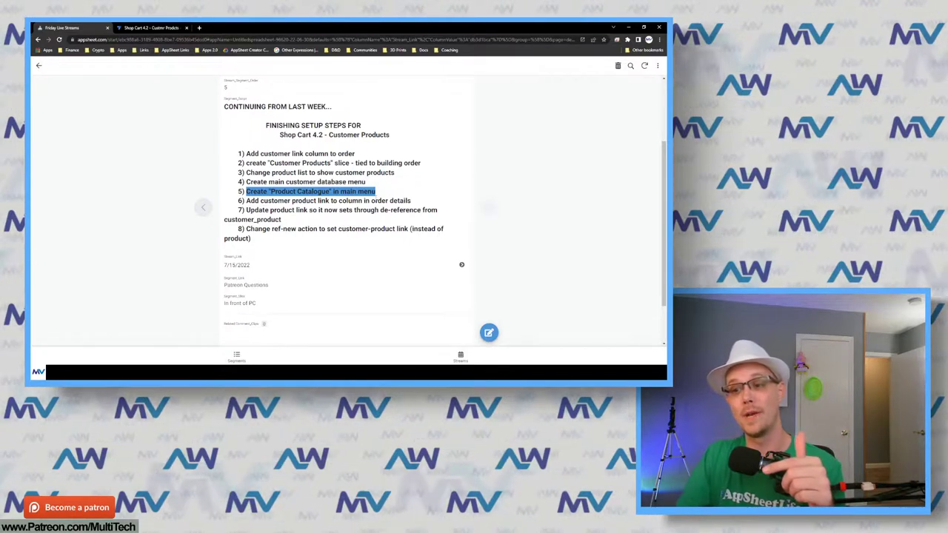
pyautogui.click(379, 197)
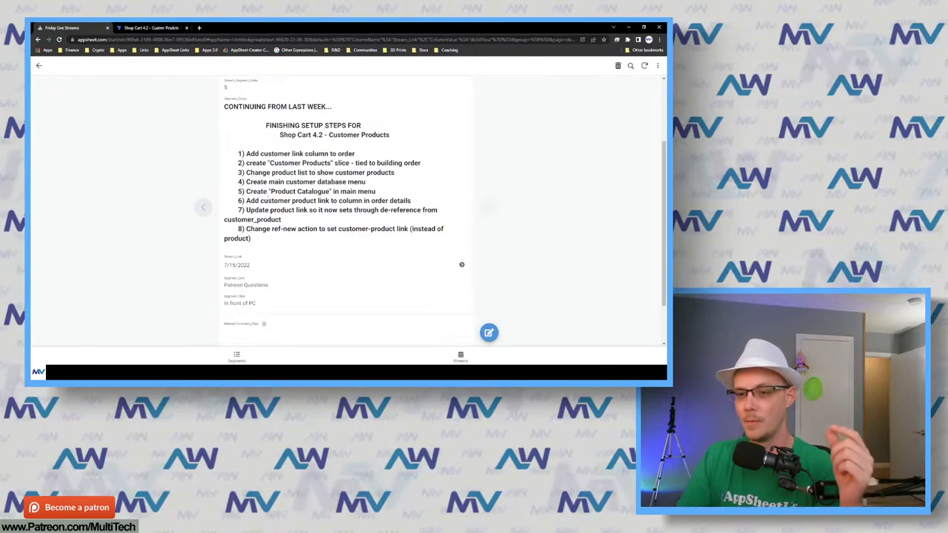
pyautogui.moveTo(260, 200); pyautogui.dragTo(411, 201)
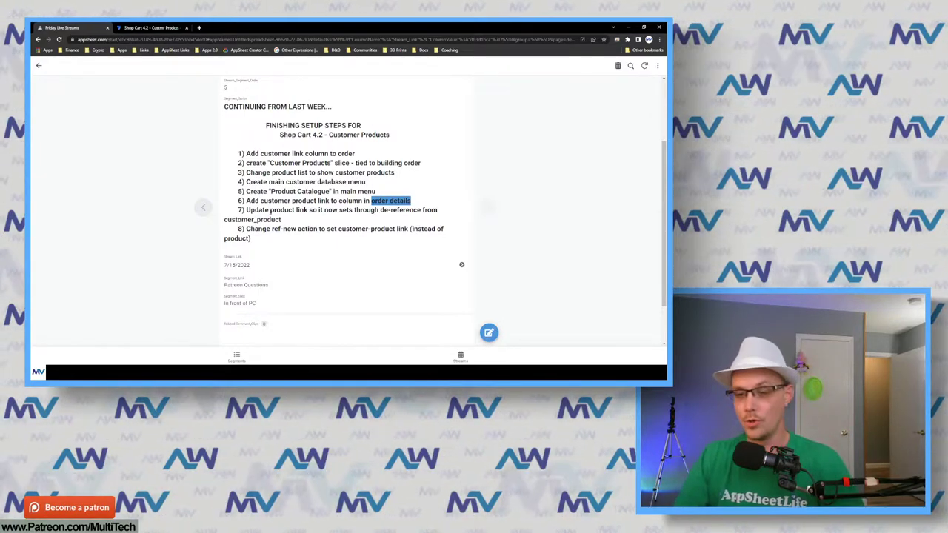
pyautogui.moveTo(246, 210); pyautogui.dragTo(300, 222)
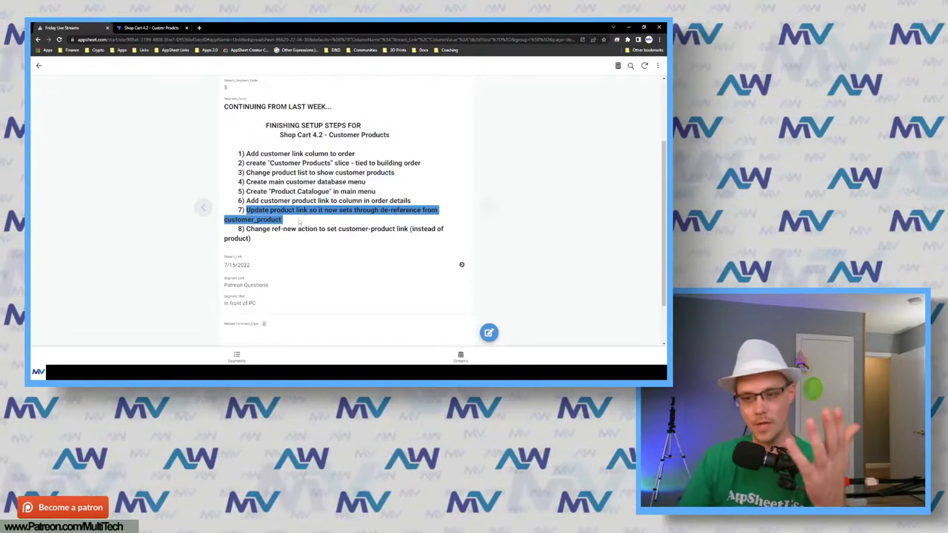
pyautogui.tripleClick(273, 238)
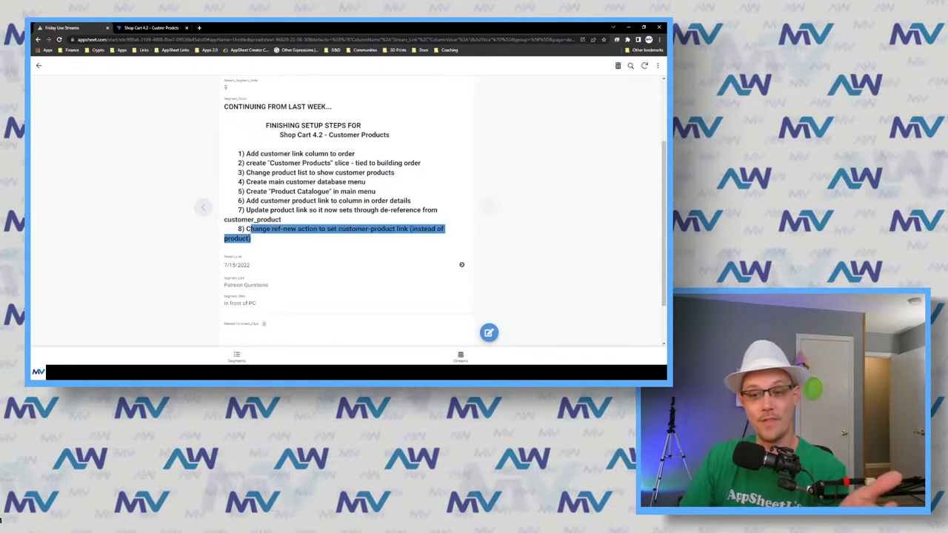
pyautogui.hotkey('shift', 'Left')
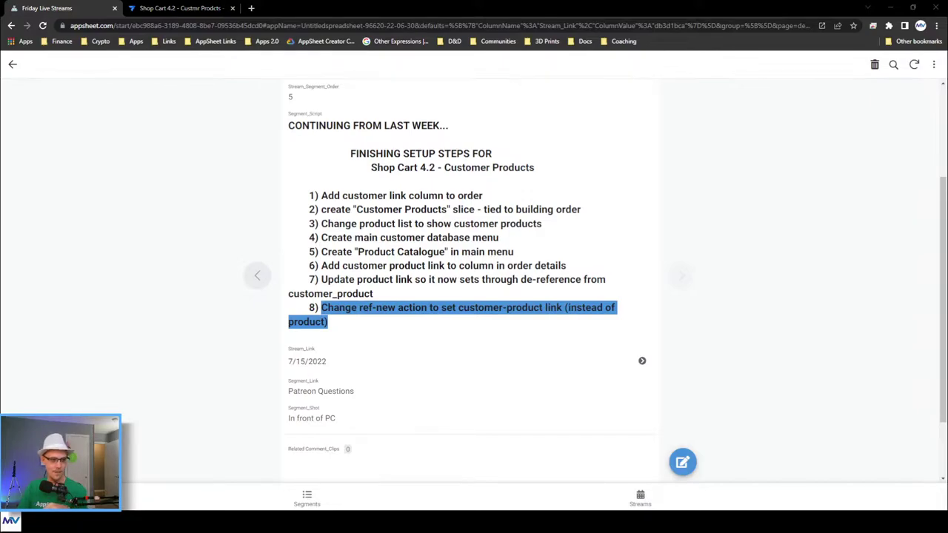
# Open the Google Sheets source of the Customer_Products table from the app's data settings and close the live-stream notes.
pyautogui.click(180, 8)
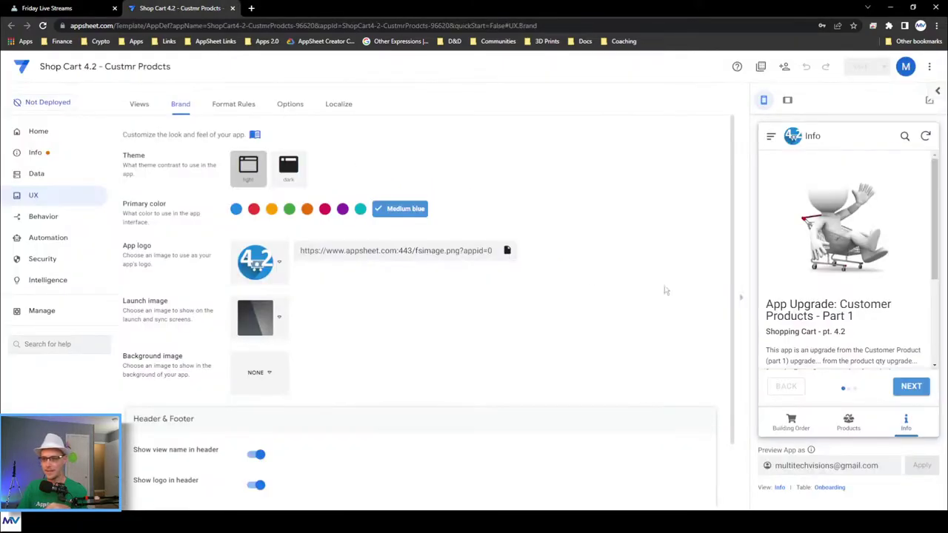
pyautogui.click(63, 174)
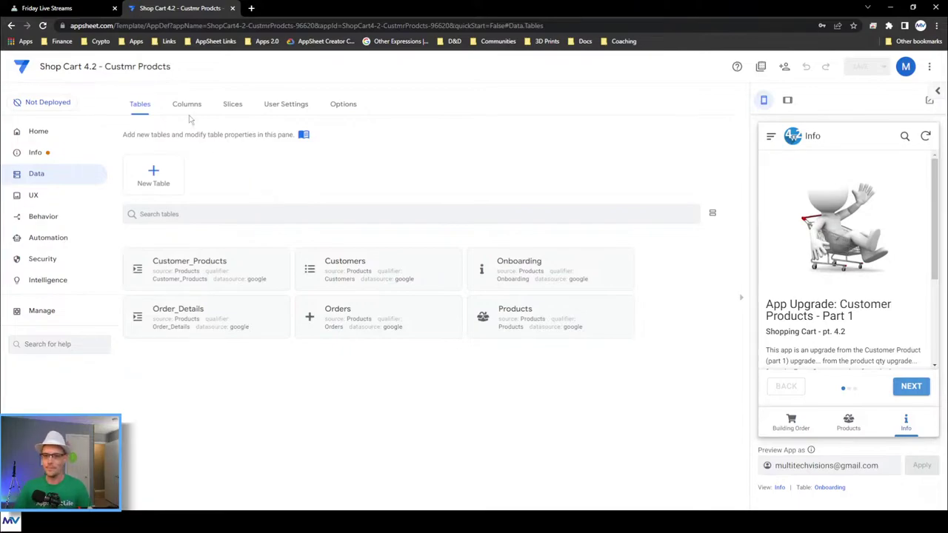
pyautogui.click(243, 275)
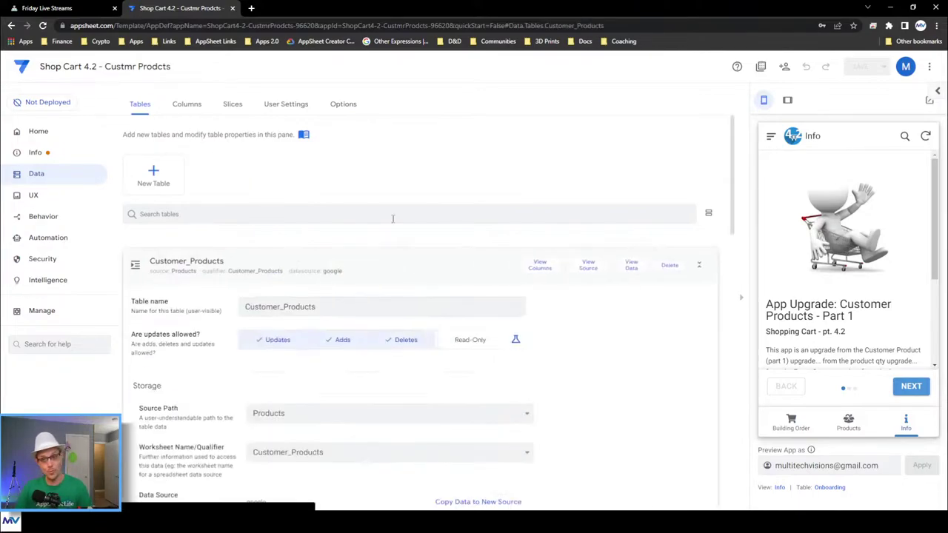
pyautogui.click(588, 138)
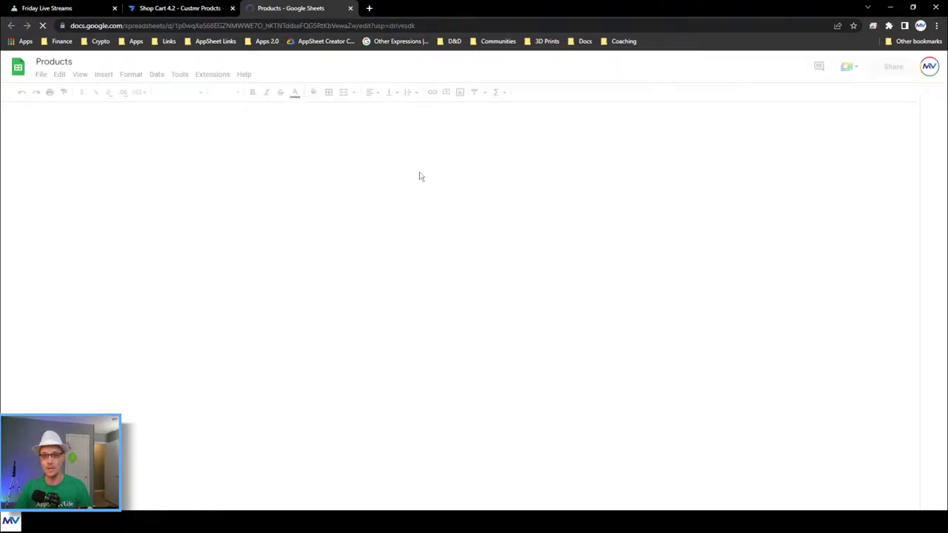
pyautogui.middleClick(70, 8)
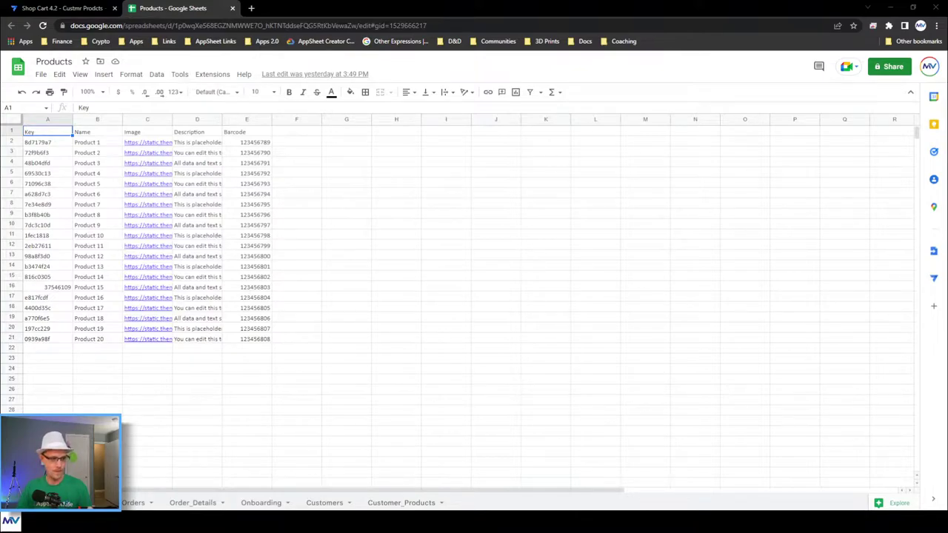
pyautogui.click(285, 279)
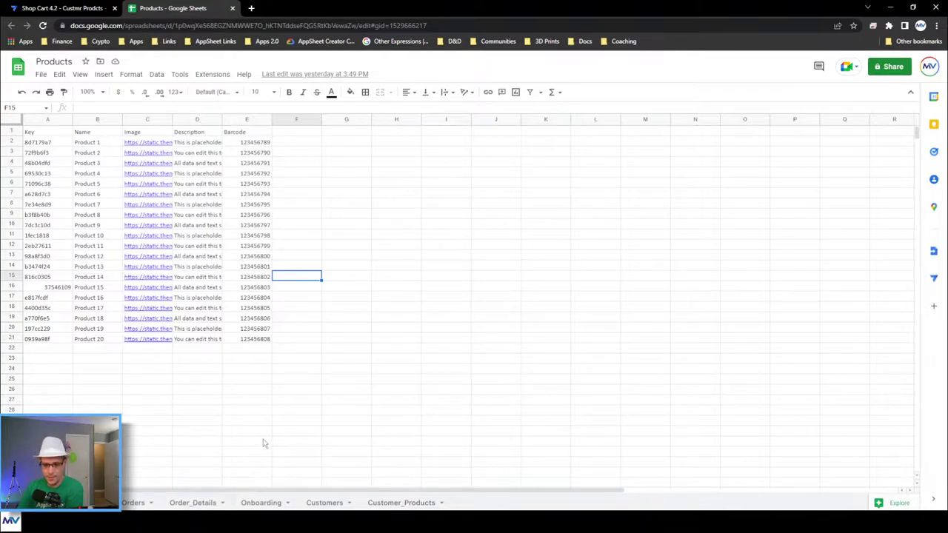
# Insert an empty column before Order_Creation_Date in the Orders sheet.
pyautogui.click(138, 504)
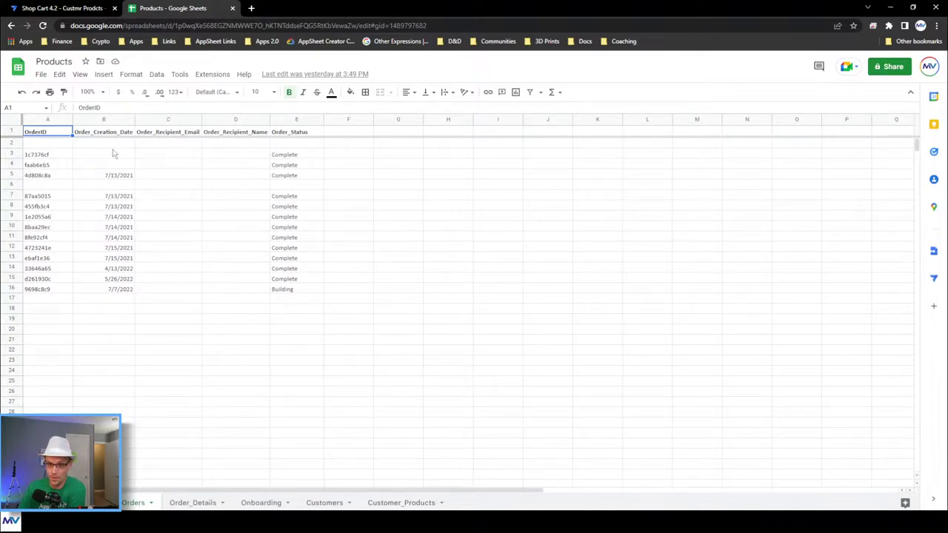
pyautogui.click(104, 119)
pyautogui.rightClick(106, 121)
pyautogui.click(159, 206)
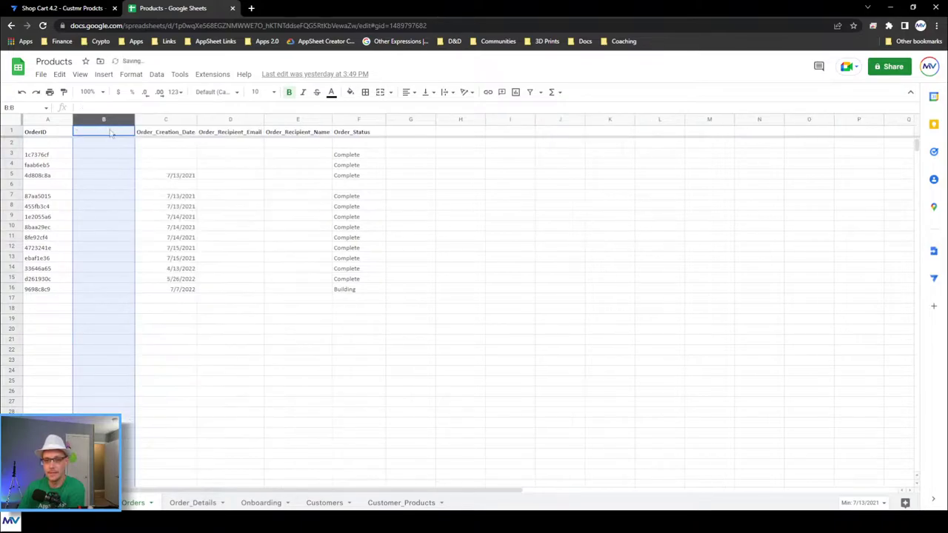
# Head the new Orders column Order_Customer_Link, basing it on a copy of the Order_Creation_Date header.
pyautogui.click(151, 135)
pyautogui.hotkey('ctrl', 'c')
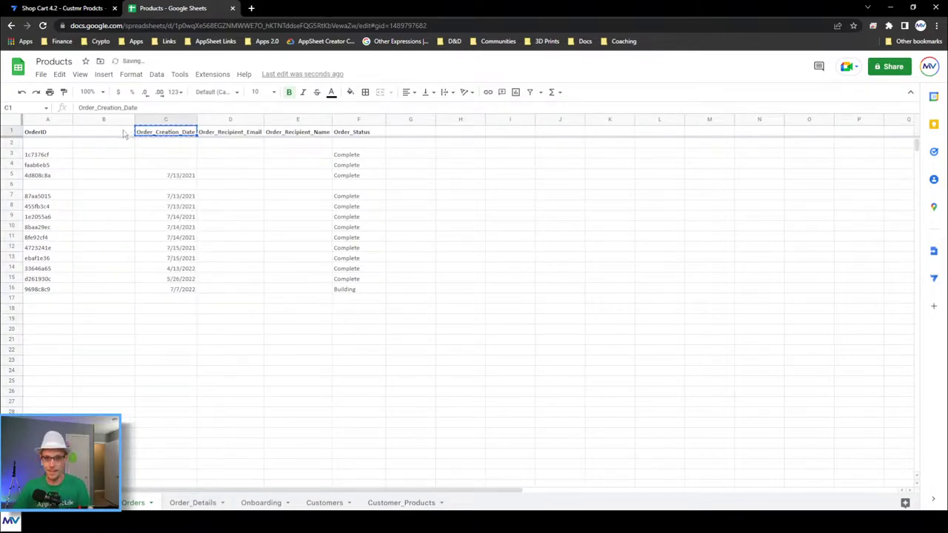
pyautogui.click(111, 132)
pyautogui.hotkey('ctrl', 'v')
pyautogui.moveTo(94, 130); pyautogui.dragTo(173, 141)
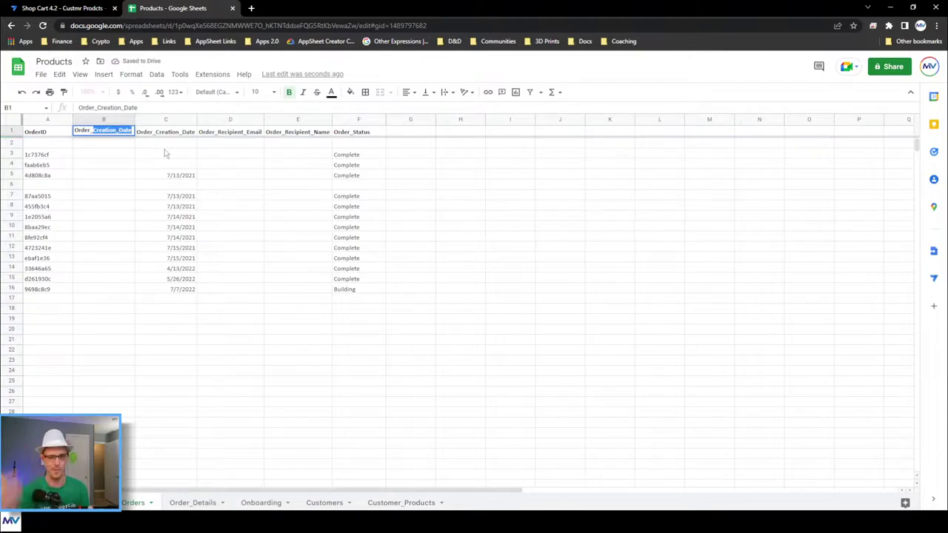
pyautogui.write('Customer')
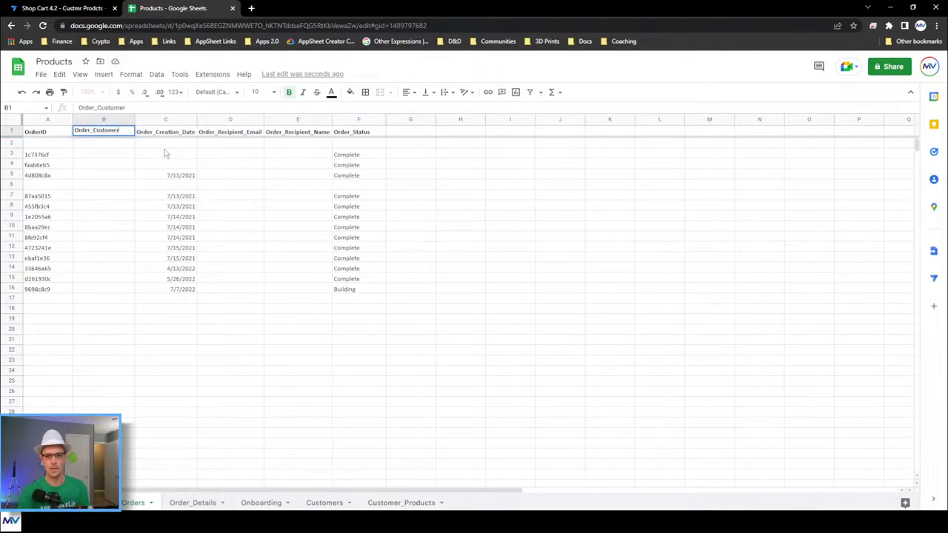
pyautogui.write('_Link')
pyautogui.press('Return')
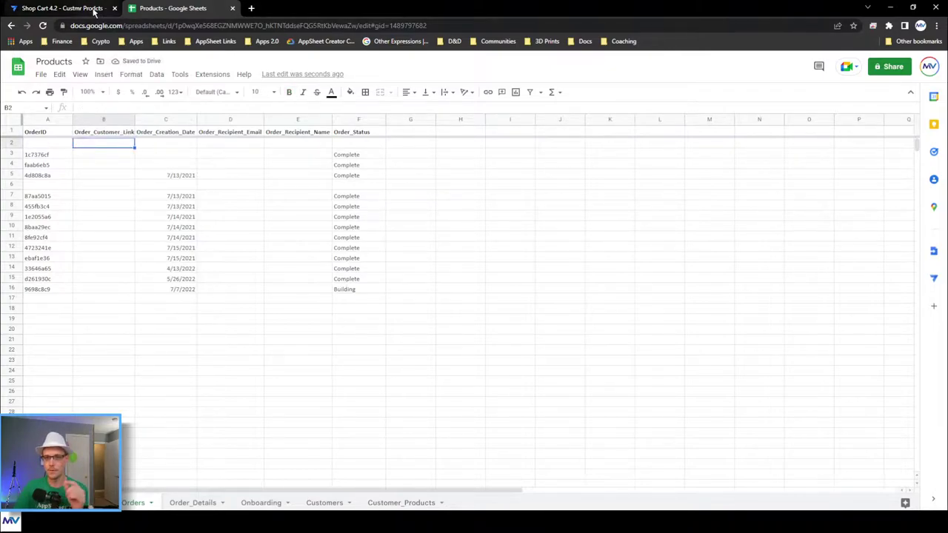
# Switch back to the AppSheet editor and regenerate the column structure of the Orders table.
pyautogui.click(94, 11)
pyautogui.click(185, 109)
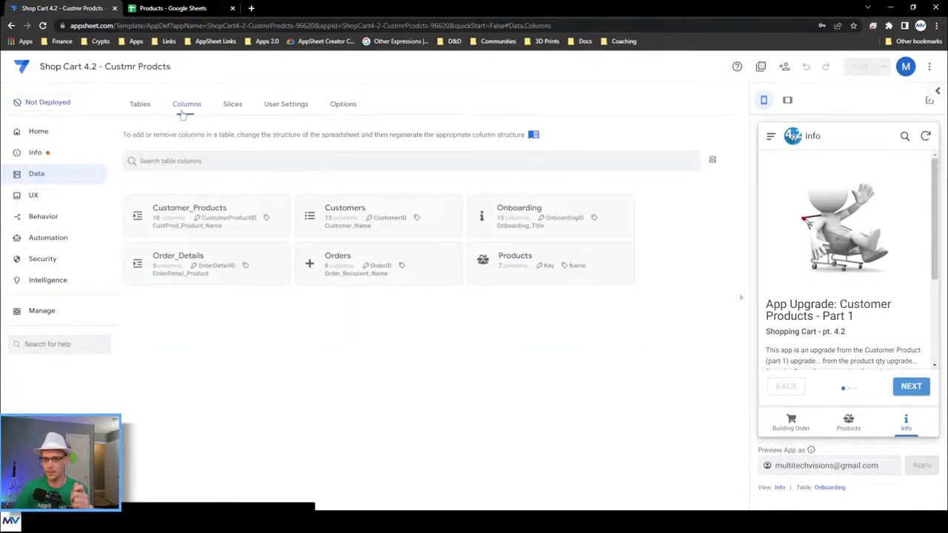
pyautogui.click(379, 268)
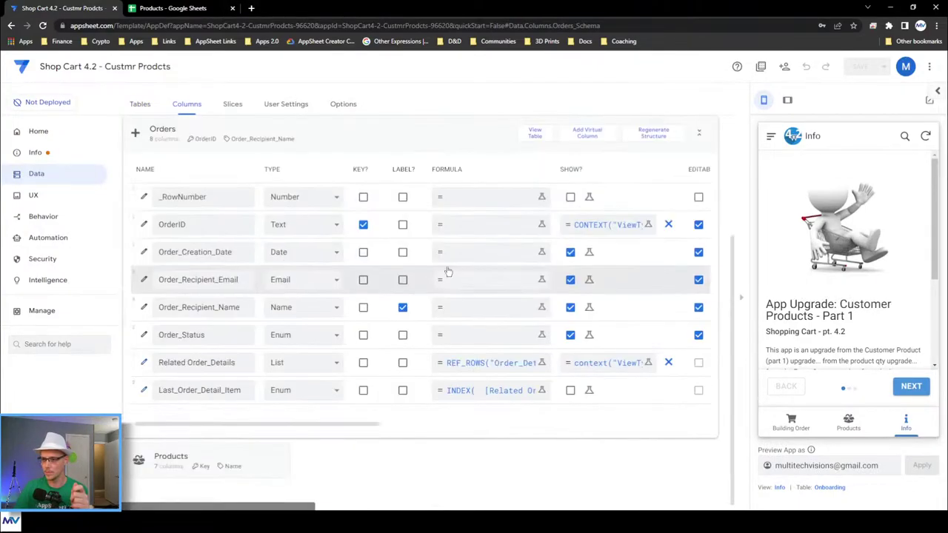
pyautogui.click(651, 136)
pyautogui.click(532, 359)
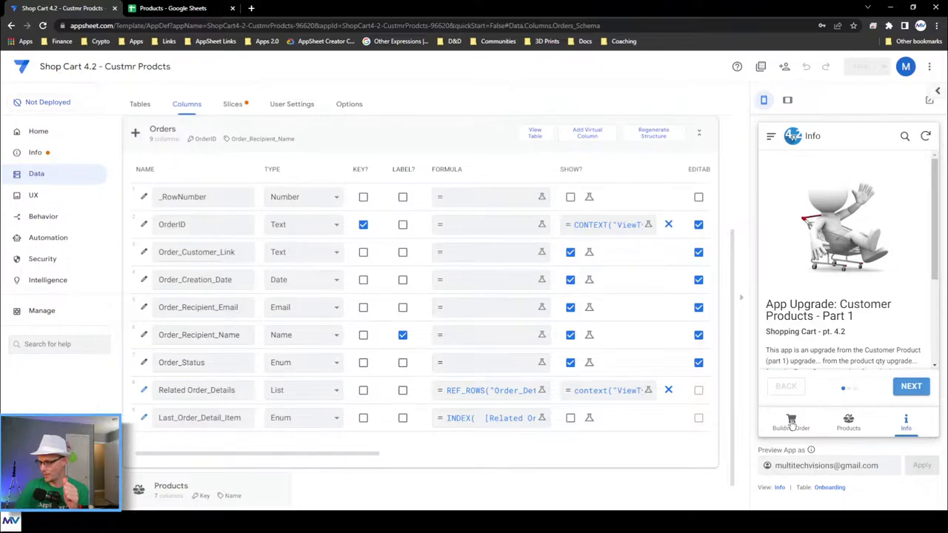
# Mark the current building order as complete in the app preview and open a new order form.
pyautogui.click(791, 424)
pyautogui.click(922, 206)
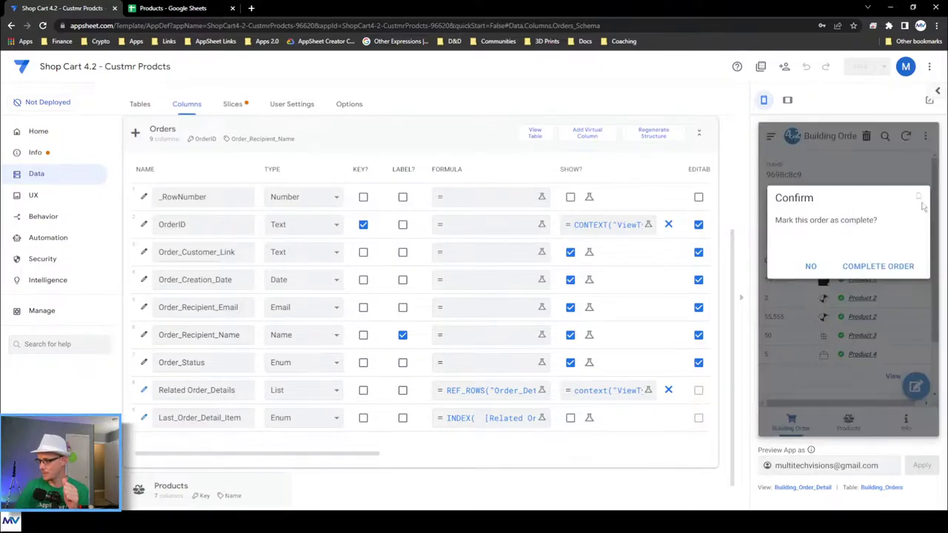
pyautogui.click(878, 266)
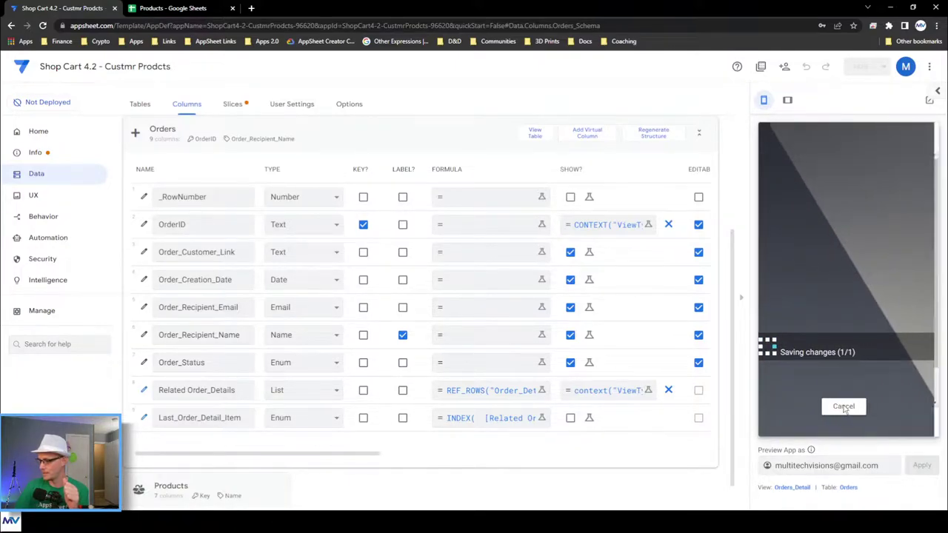
pyautogui.click(791, 426)
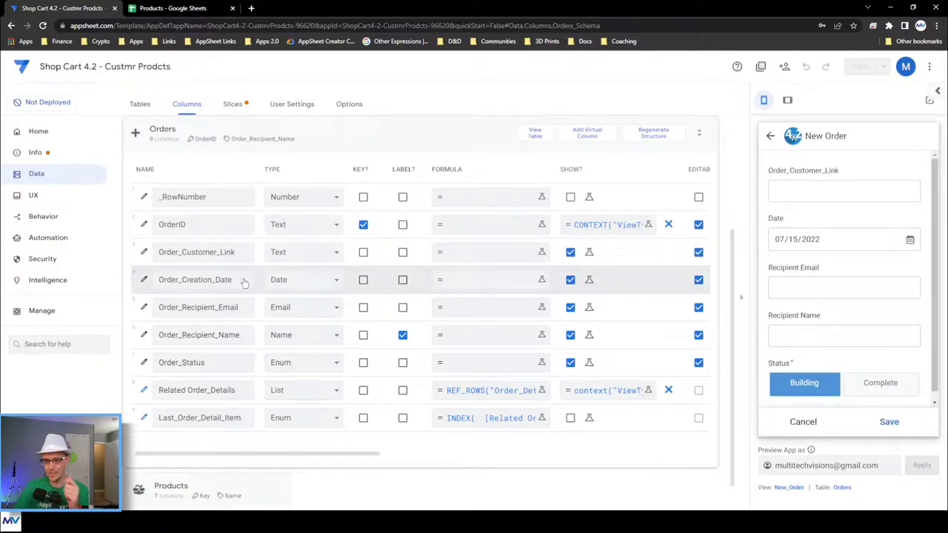
# Make Order_Customer_Link a required Ref column with Customers as its source table.
pyautogui.click(306, 256)
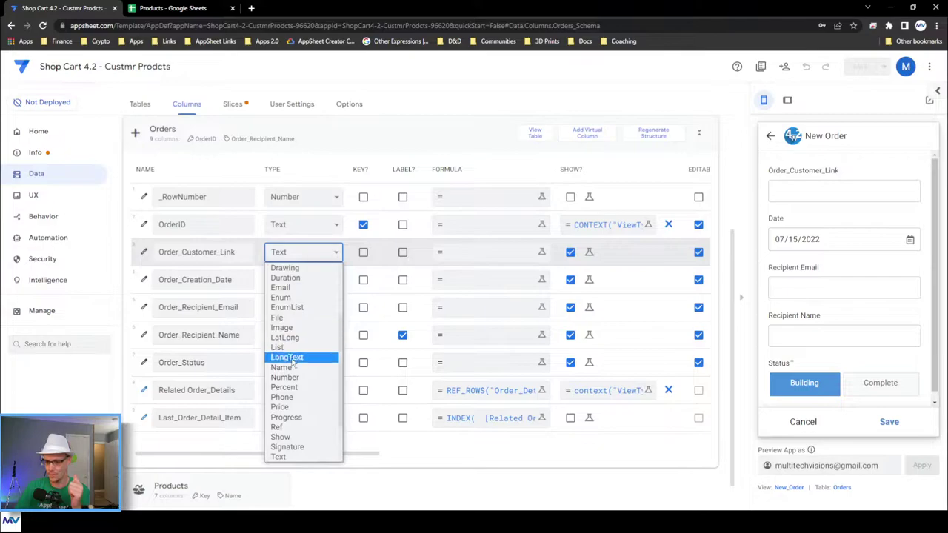
pyautogui.click(296, 428)
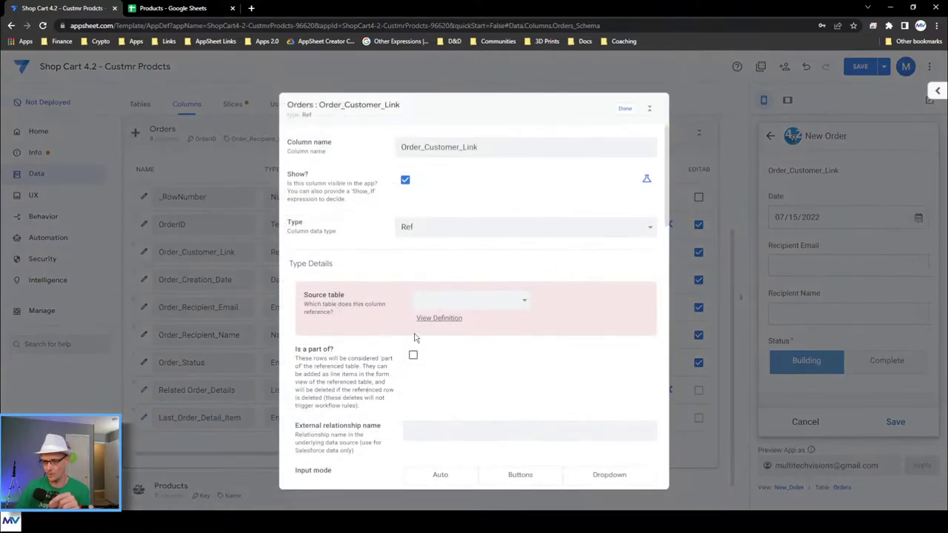
pyautogui.click(438, 302)
pyautogui.click(437, 334)
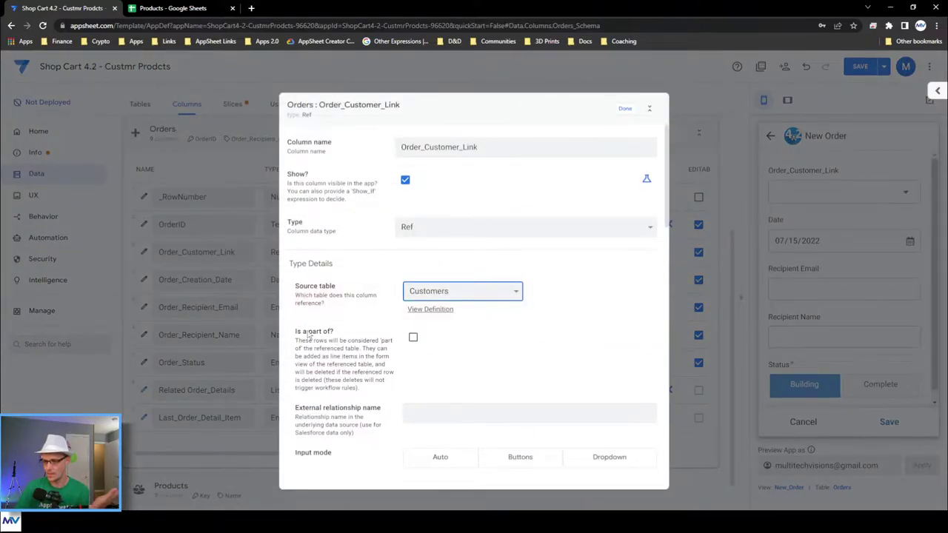
pyautogui.scroll(-5, 396, 339)
pyautogui.click(412, 313)
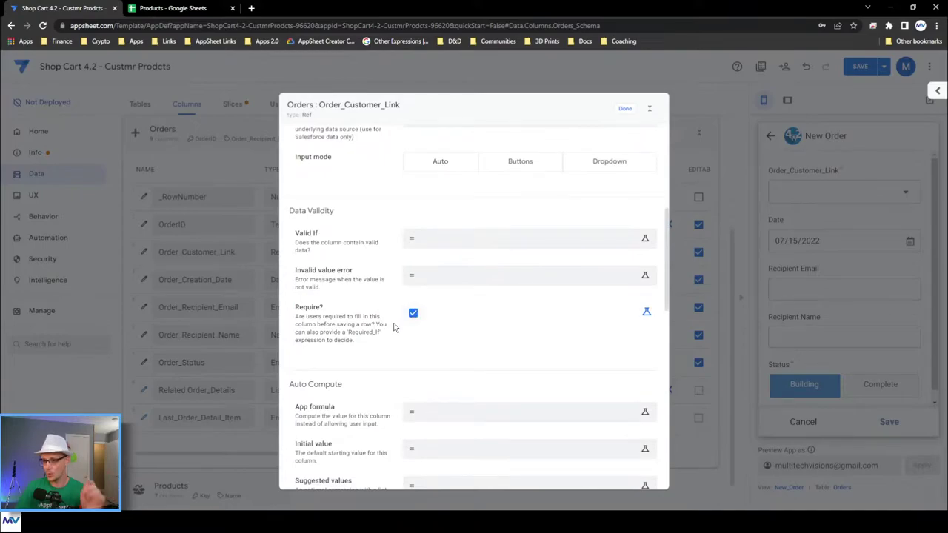
# Set the display name of Order_Customer_Link to "Order Customer".
pyautogui.scroll(-10, 375, 292)
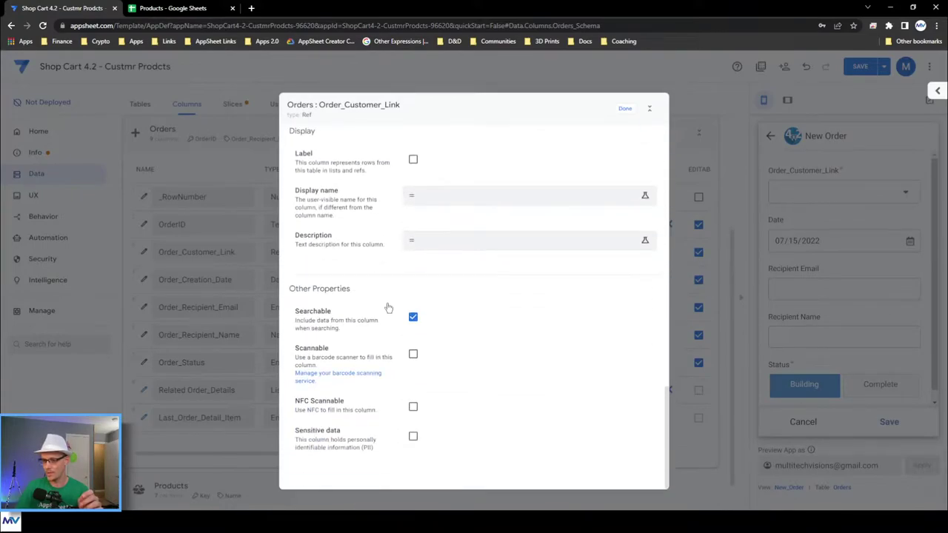
pyautogui.click(434, 195)
pyautogui.write('"Customer')
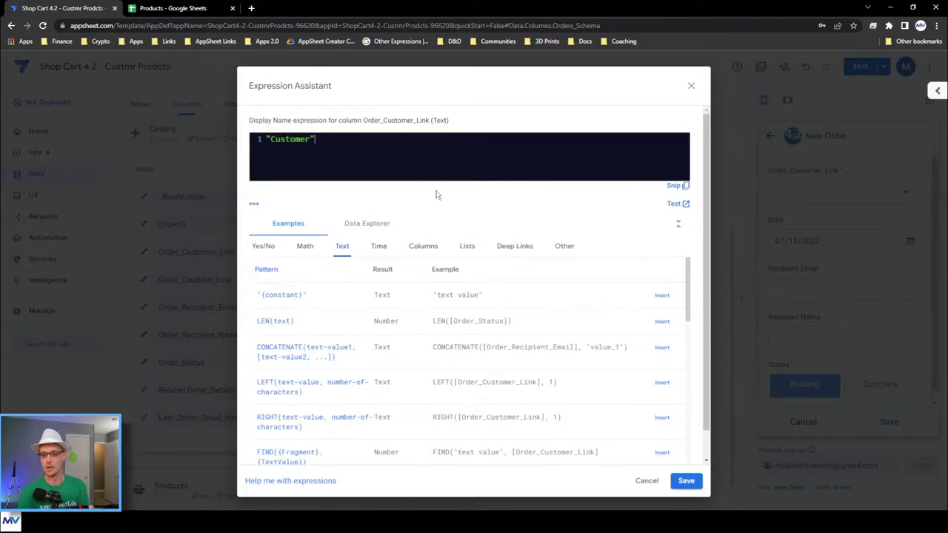
pyautogui.write('Order')
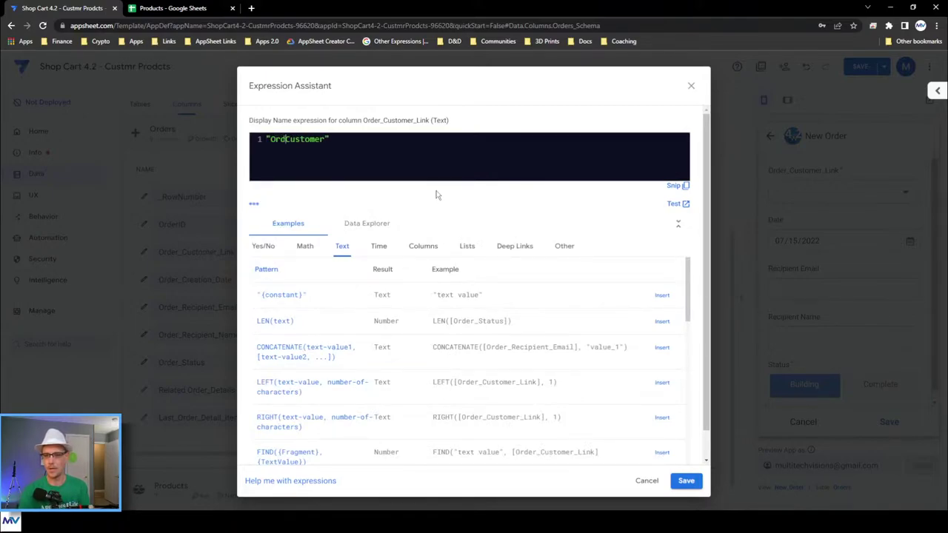
pyautogui.click(686, 481)
# Set the description of Order_Customer_Link to "What customer is this order for?" and save the app.
pyautogui.click(445, 253)
pyautogui.write('"')
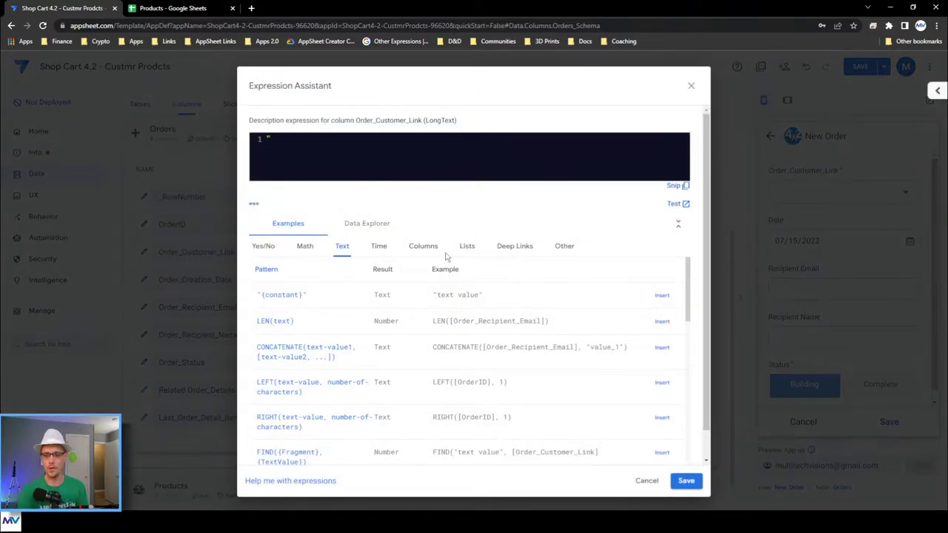
pyautogui.write('Who is this order for?"')
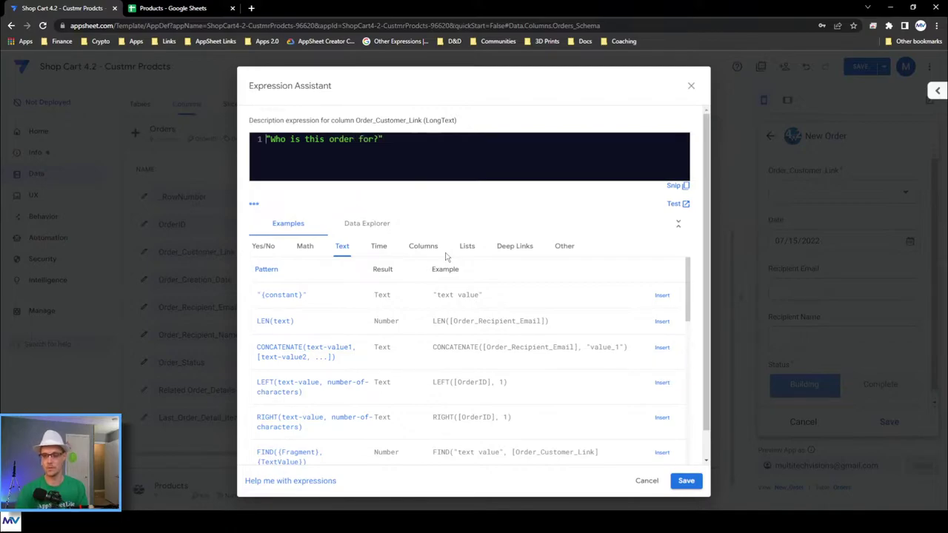
pyautogui.press('BackSpace')
pyautogui.press('BackSpace')
pyautogui.press('BackSpace')
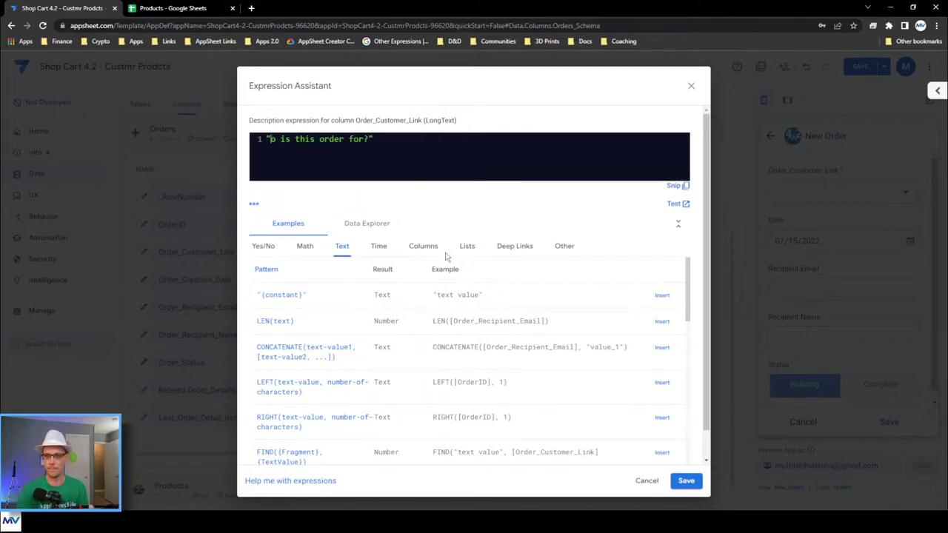
pyautogui.write('What customer')
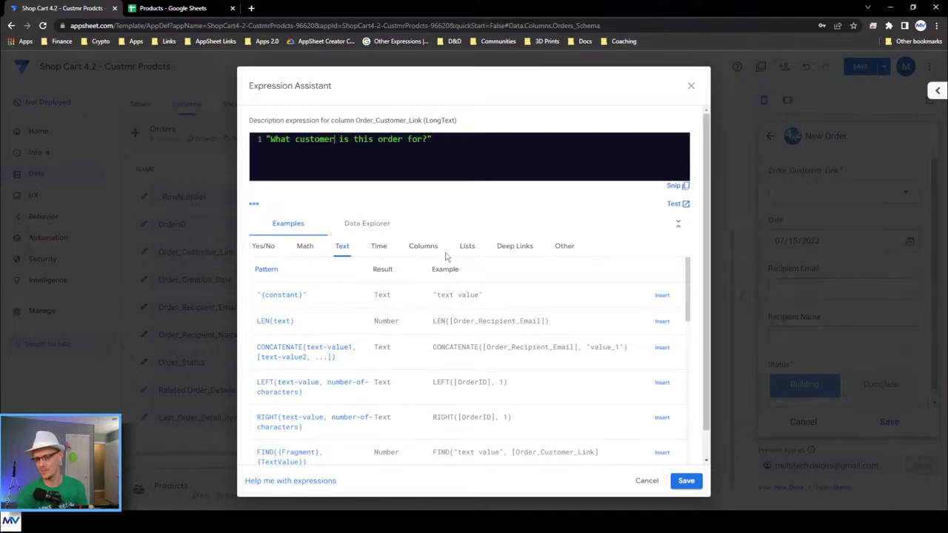
pyautogui.click(686, 480)
pyautogui.click(625, 109)
pyautogui.click(860, 66)
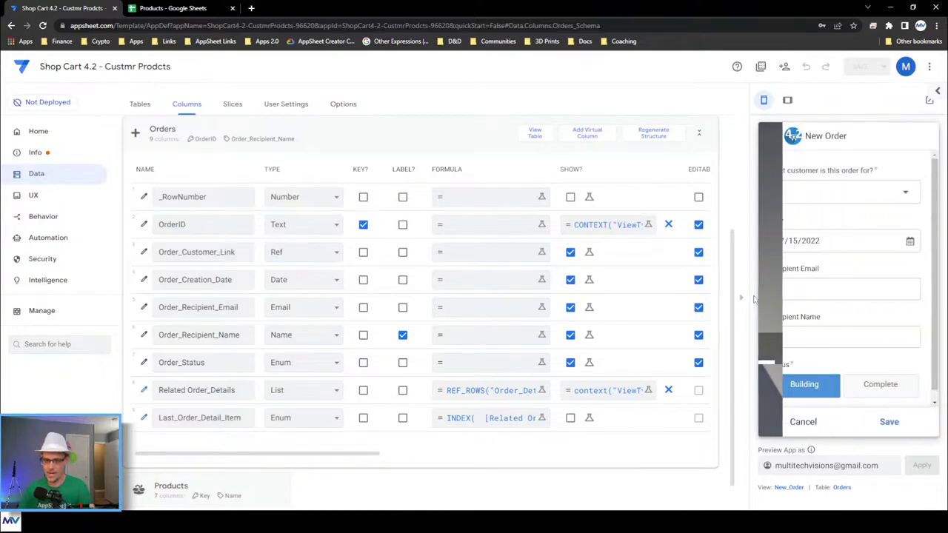
# Choose the last listed customer for the new order in the app preview and save the order.
pyautogui.click(835, 196)
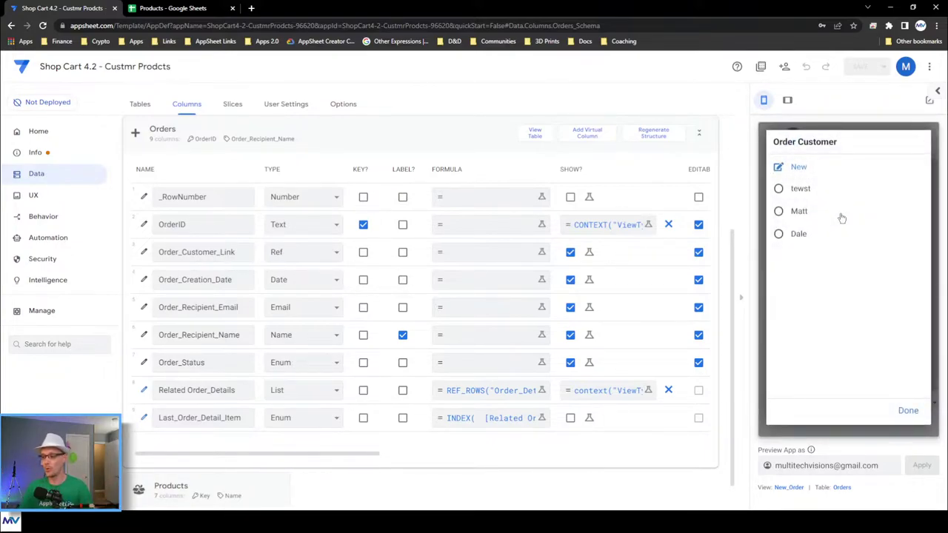
pyautogui.click(800, 234)
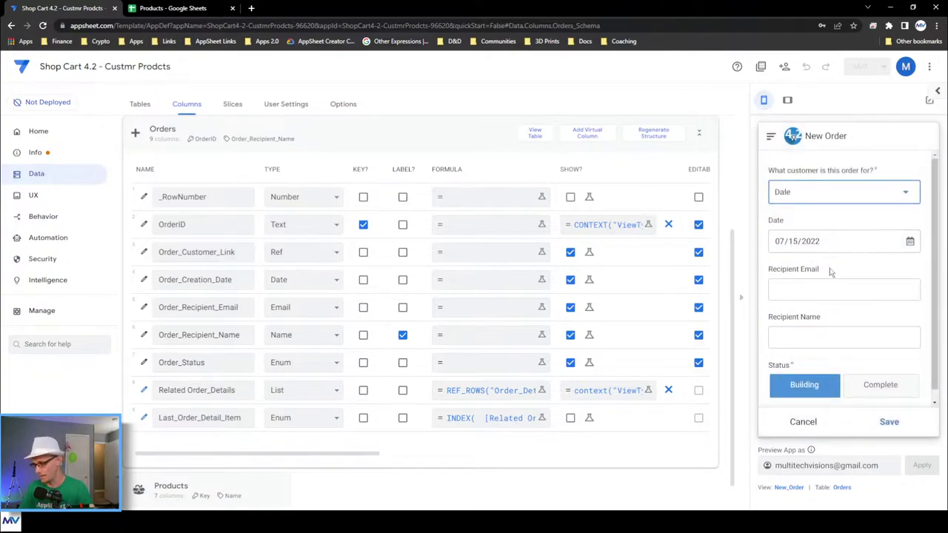
pyautogui.click(883, 423)
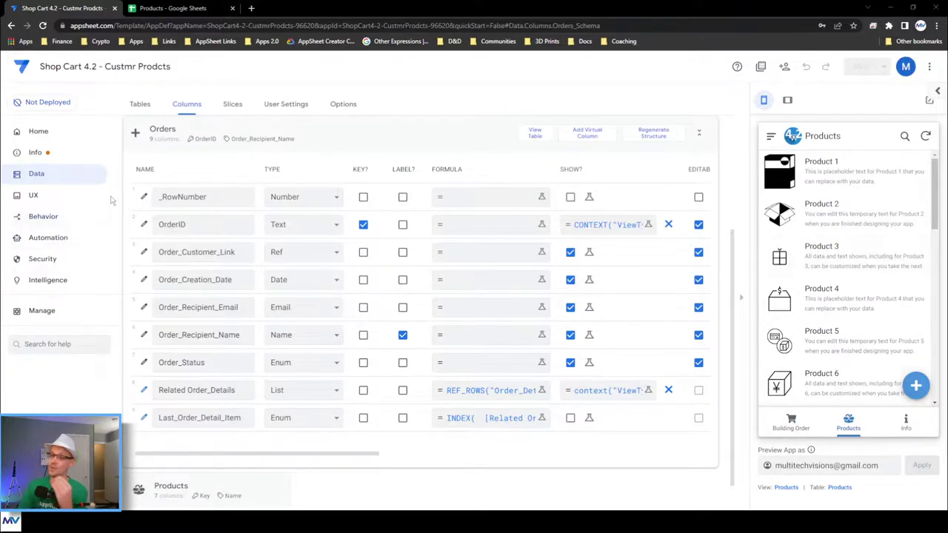
# Create a slice named Building_Customer_Products with Customer_Products as its source table.
pyautogui.click(272, 136)
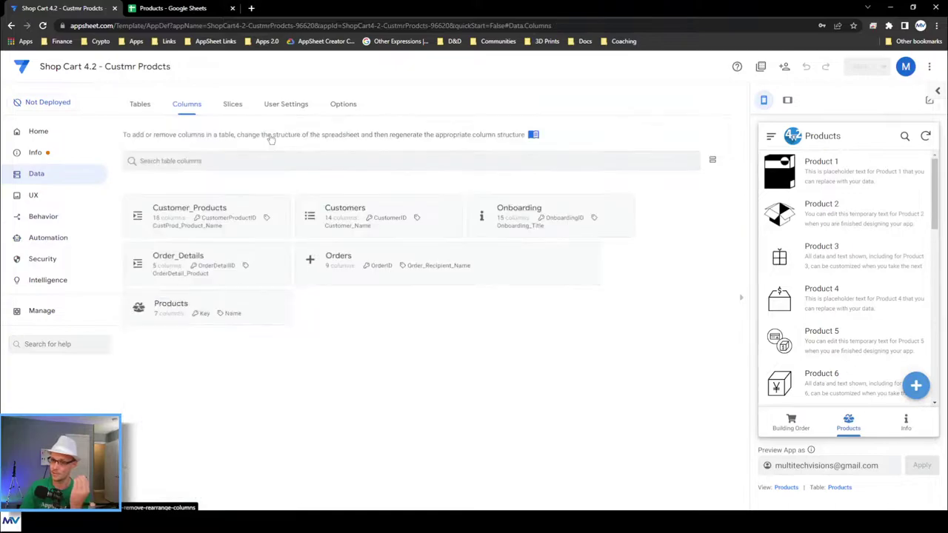
pyautogui.click(233, 113)
pyautogui.click(157, 186)
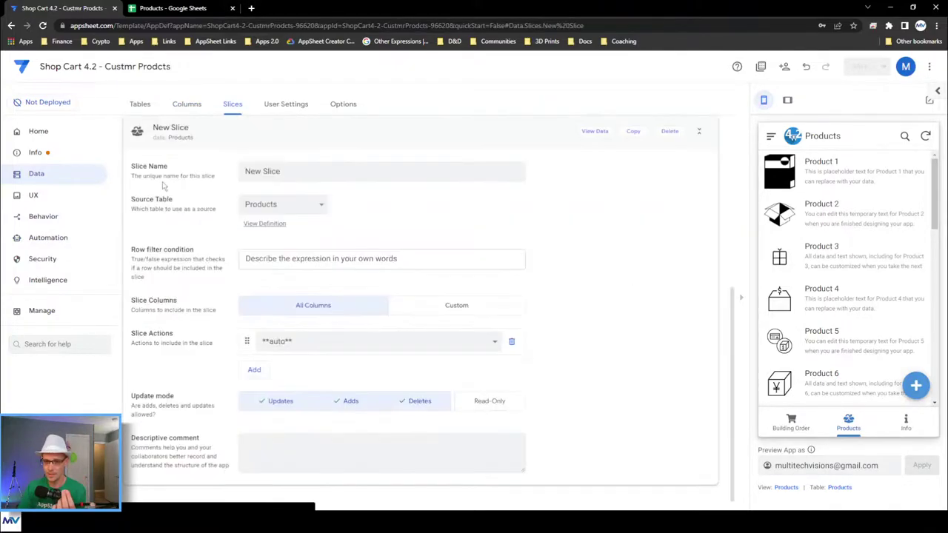
pyautogui.click(272, 205)
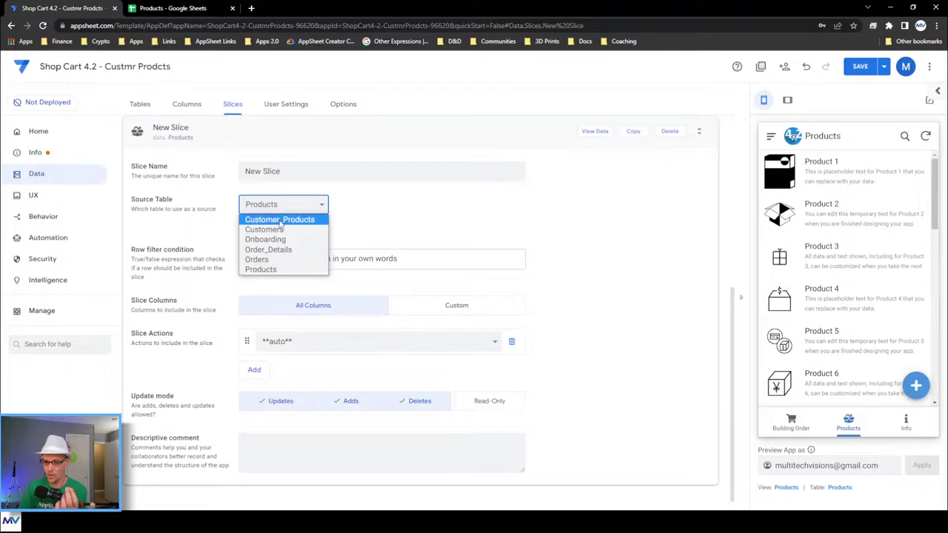
pyautogui.click(280, 219)
pyautogui.click(169, 169)
pyautogui.write('Building_Custome')
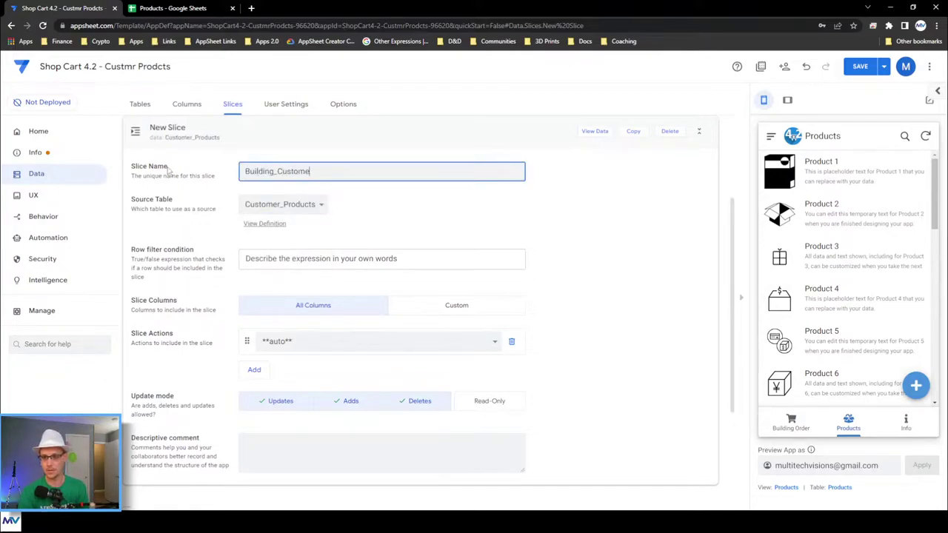
pyautogui.write('r_Products')
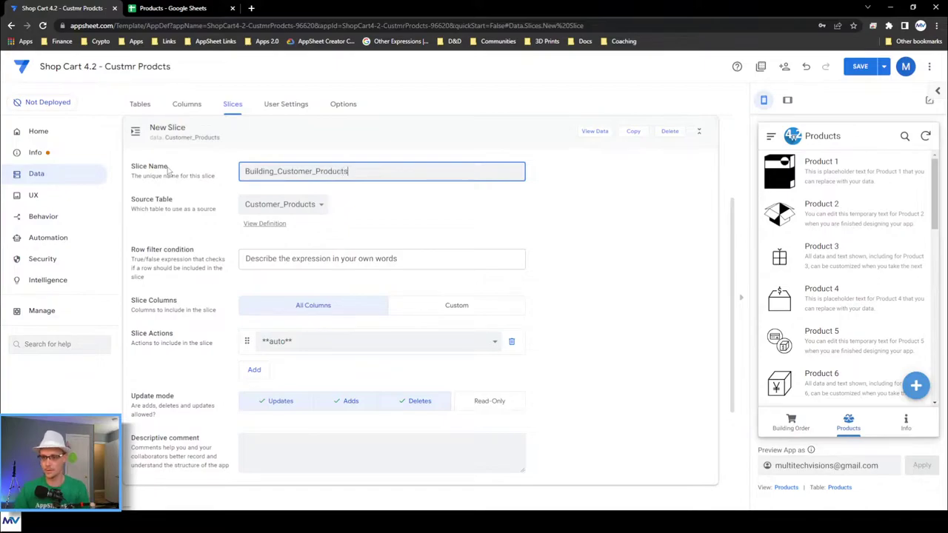
pyautogui.click(360, 235)
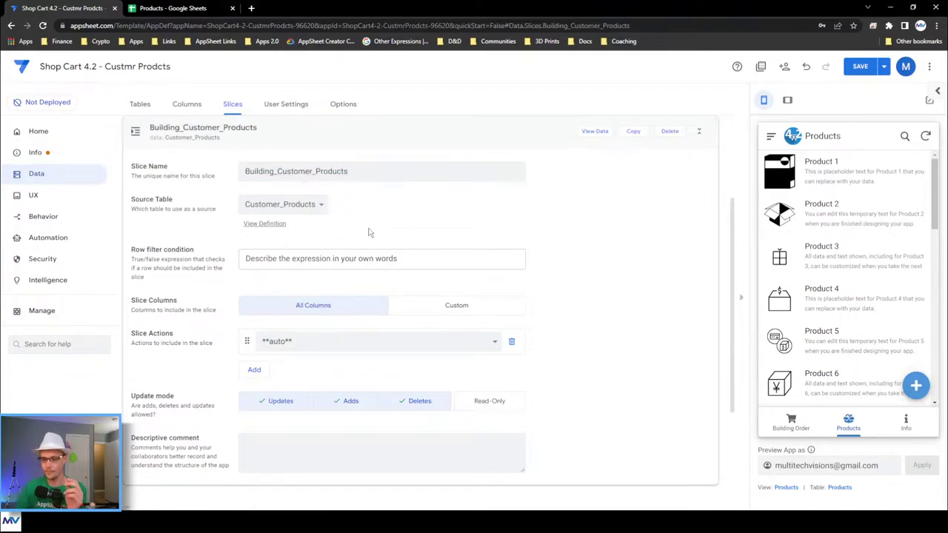
# Rename the new slice to Customer_Products_For_Building_Order.
pyautogui.moveTo(277, 171); pyautogui.dragTo(176, 177)
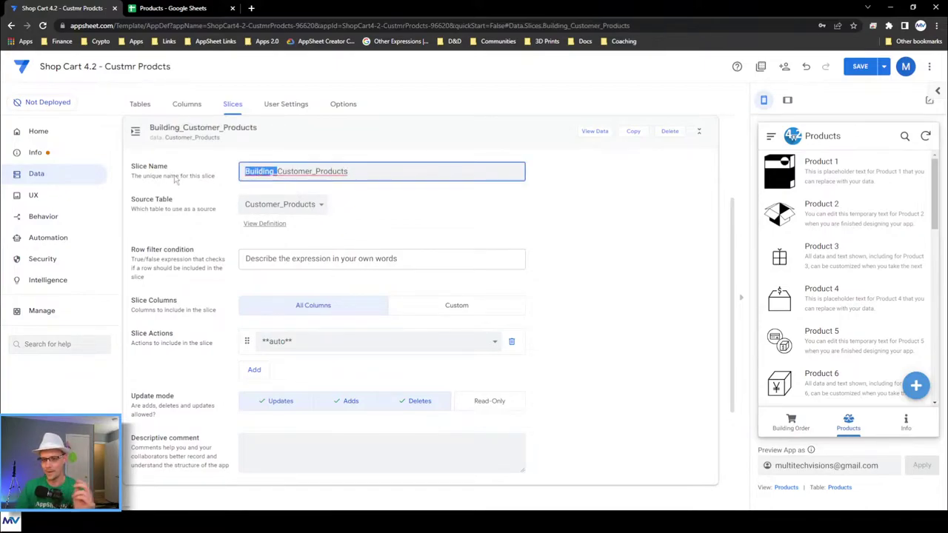
pyautogui.press('BackSpace')
pyautogui.press('End')
pyautogui.write('_For_Building')
pyautogui.click(420, 219)
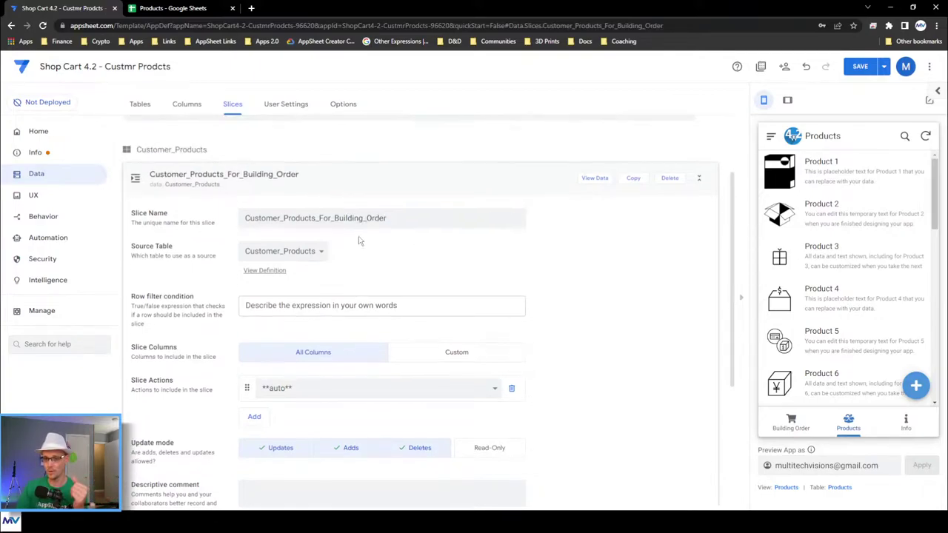
# Open the Building_Orders slice of the Orders table and copy its slice name.
pyautogui.scroll(-2, 197, 251)
pyautogui.scroll(-1, 202, 245)
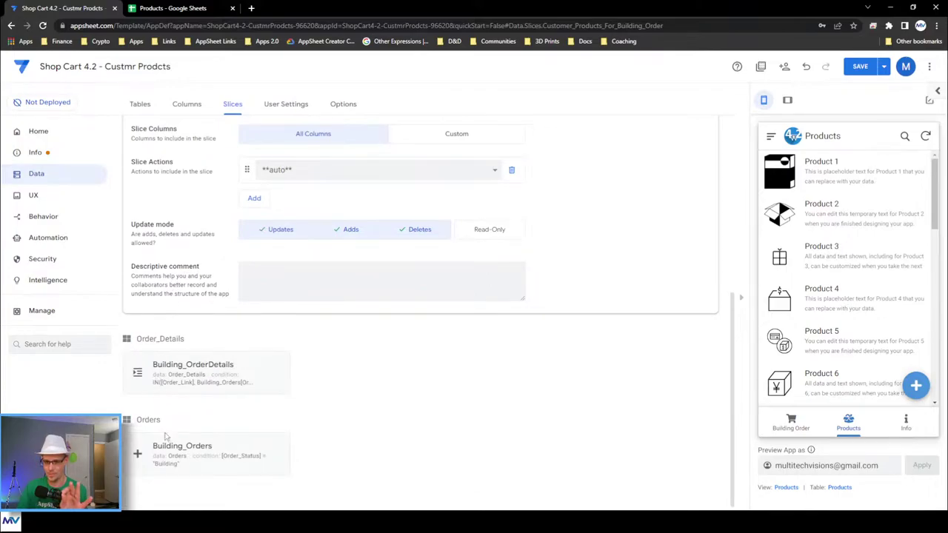
pyautogui.click(197, 459)
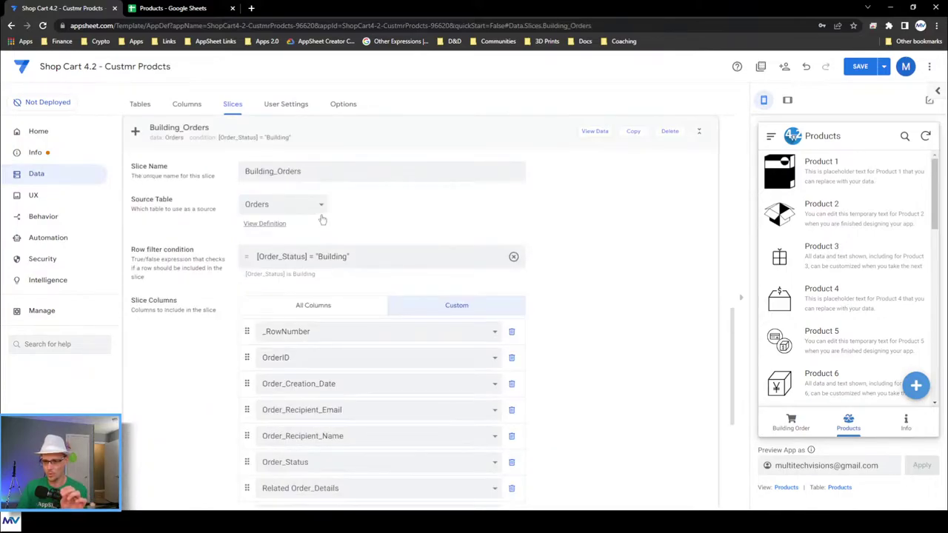
pyautogui.moveTo(302, 171); pyautogui.dragTo(168, 174)
pyautogui.rightClick(249, 171)
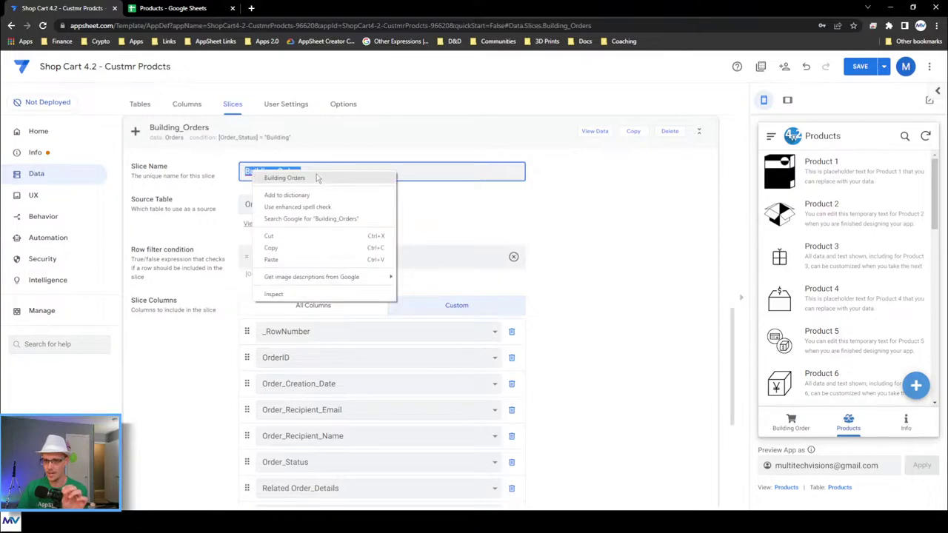
pyautogui.click(286, 247)
# Begin a custom row filter expression for Customer_Products_For_Building_Order with [CustProd_Customer_Link] = index(Building_Orders.
pyautogui.scroll(3, 195, 263)
pyautogui.scroll(4, 195, 263)
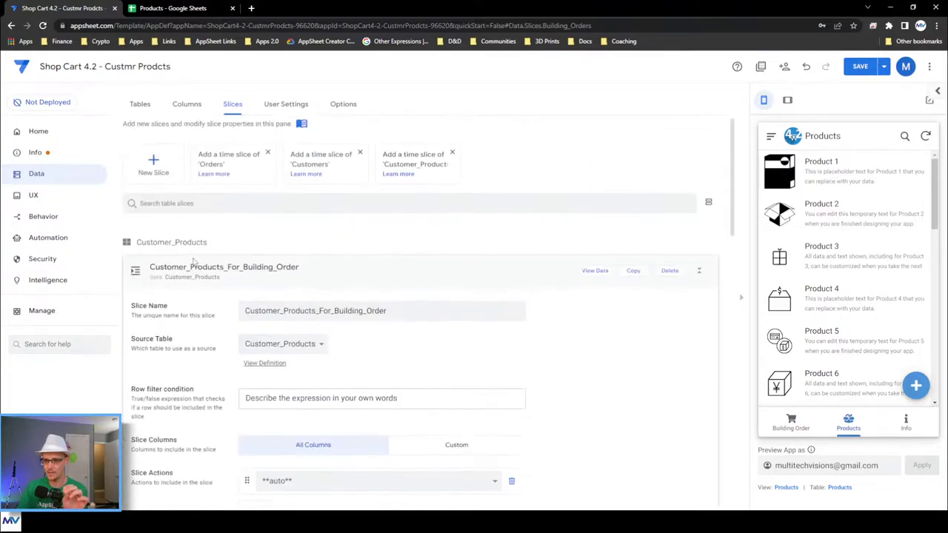
pyautogui.scroll(-1, 182, 227)
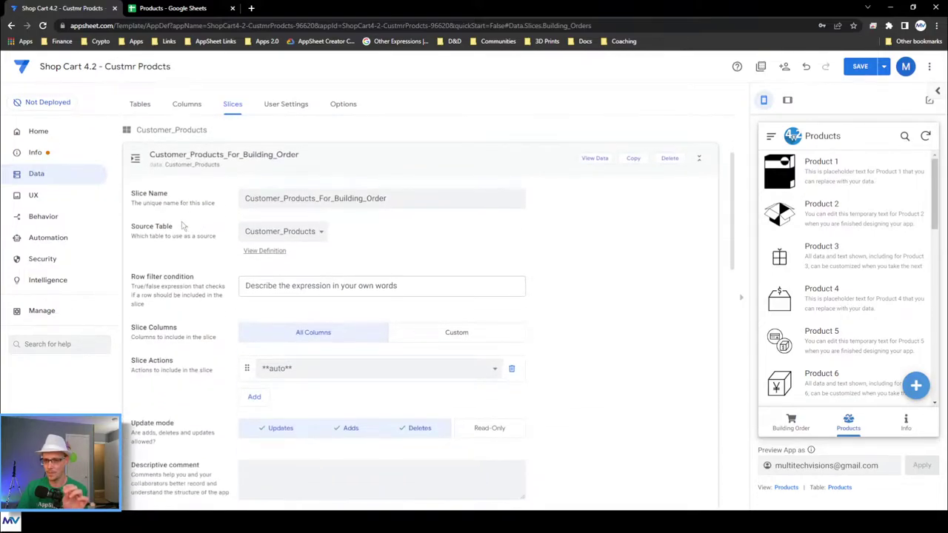
pyautogui.click(300, 263)
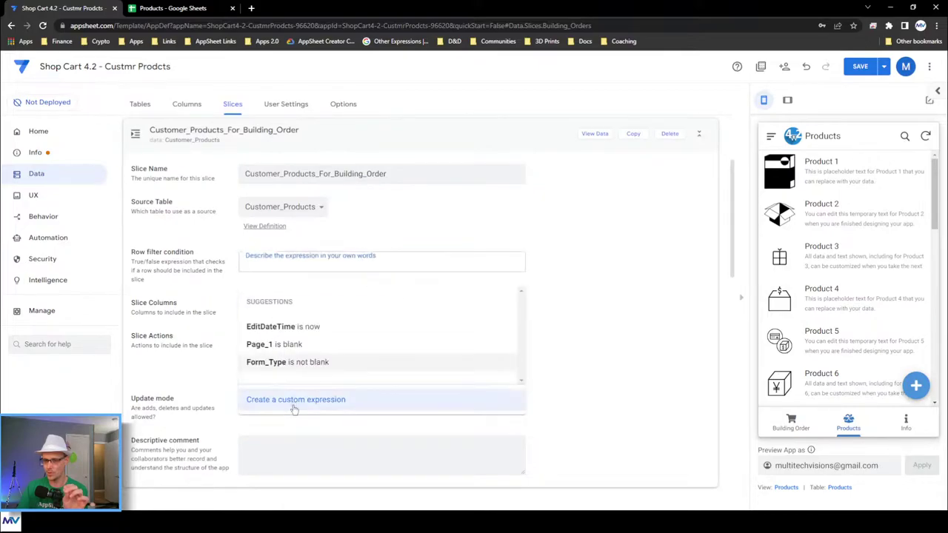
pyautogui.click(292, 402)
pyautogui.click(426, 281)
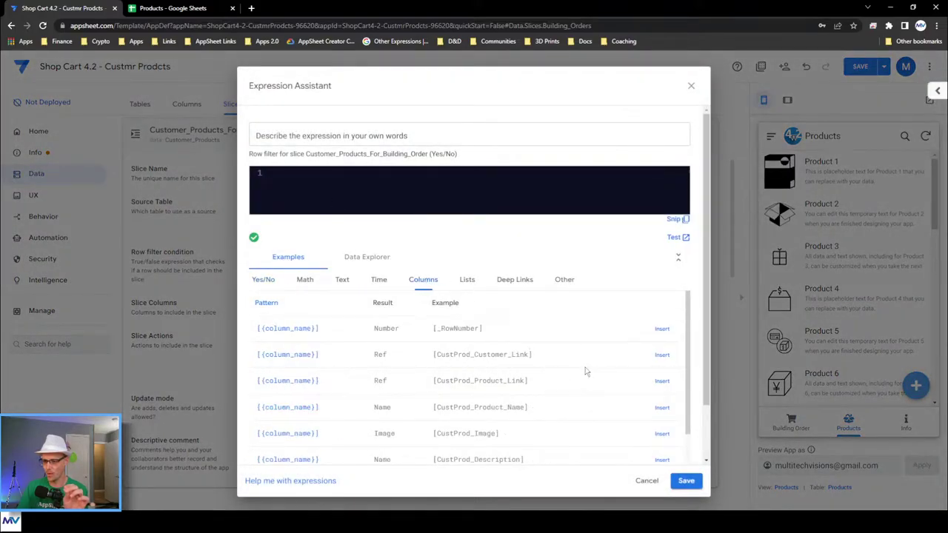
pyautogui.click(662, 355)
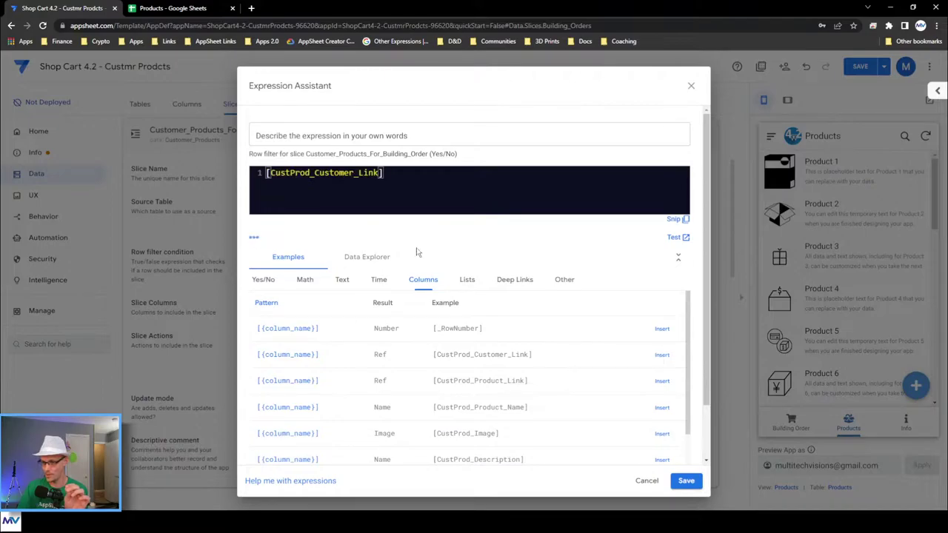
pyautogui.write('= ')
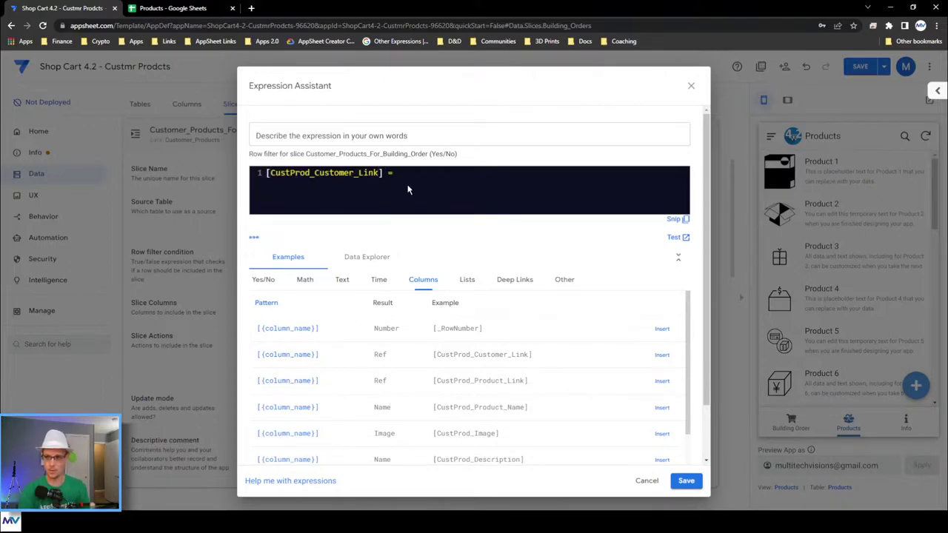
pyautogui.write('index ')
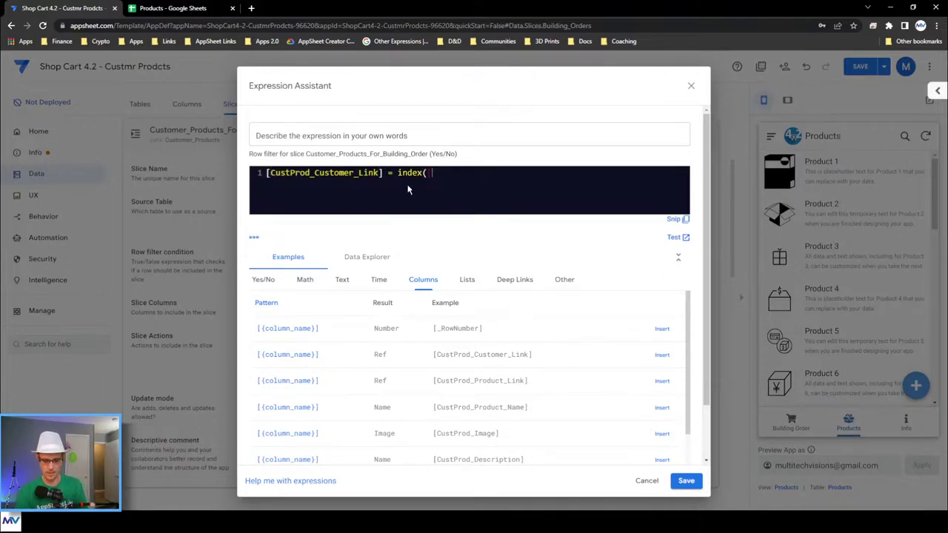
pyautogui.write('[Building_Orders')
pyautogui.press('Return')
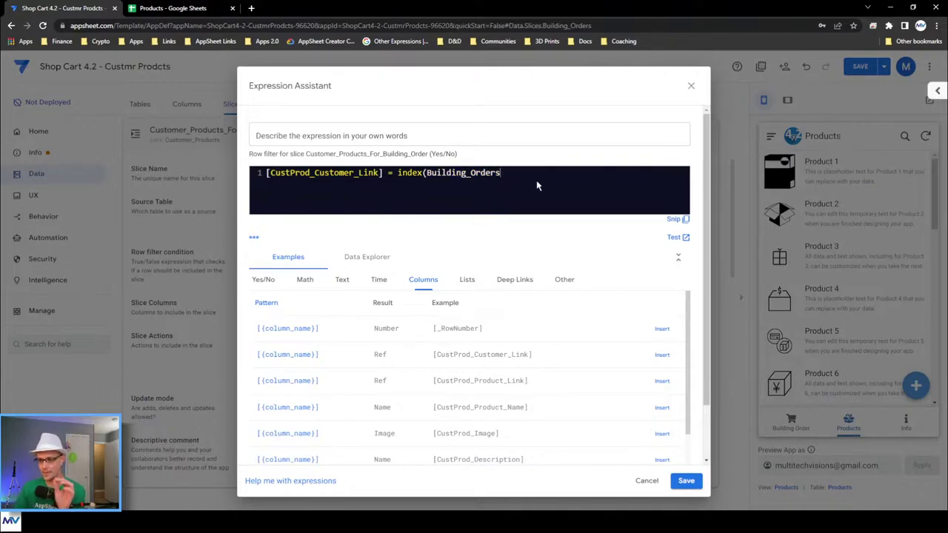
# Copy the Order_Customer_Link column header from the Orders sheet in Google Sheets and return to the AppSheet editor.
pyautogui.click(187, 9)
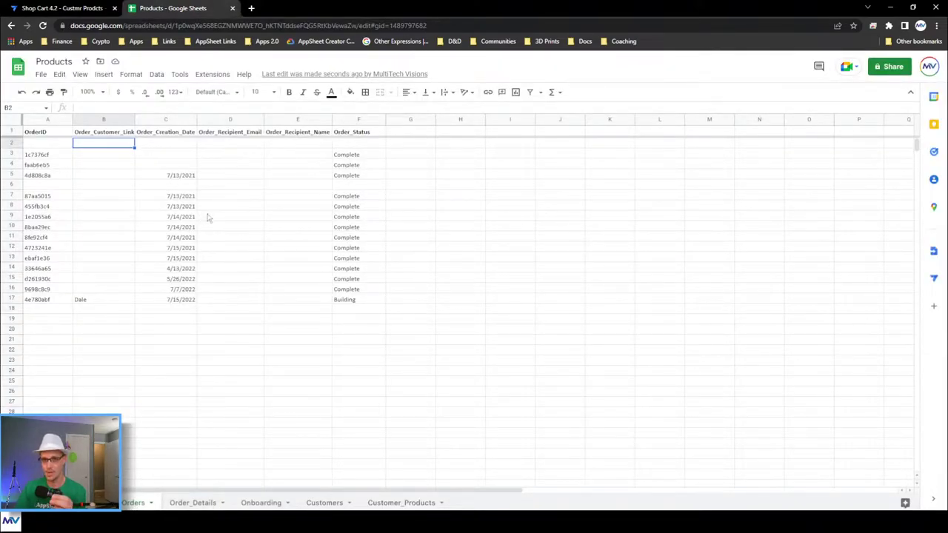
pyautogui.click(87, 9)
pyautogui.click(148, 9)
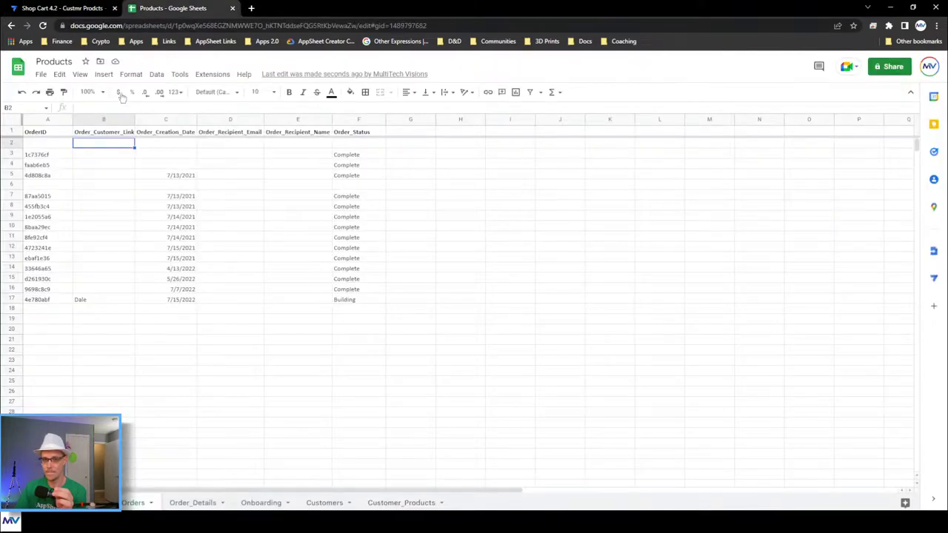
pyautogui.click(115, 133)
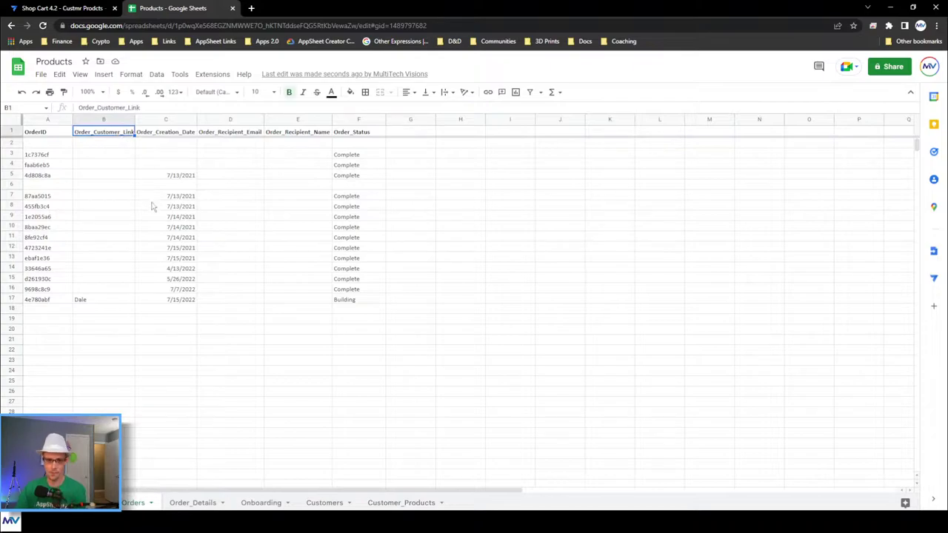
pyautogui.click(93, 10)
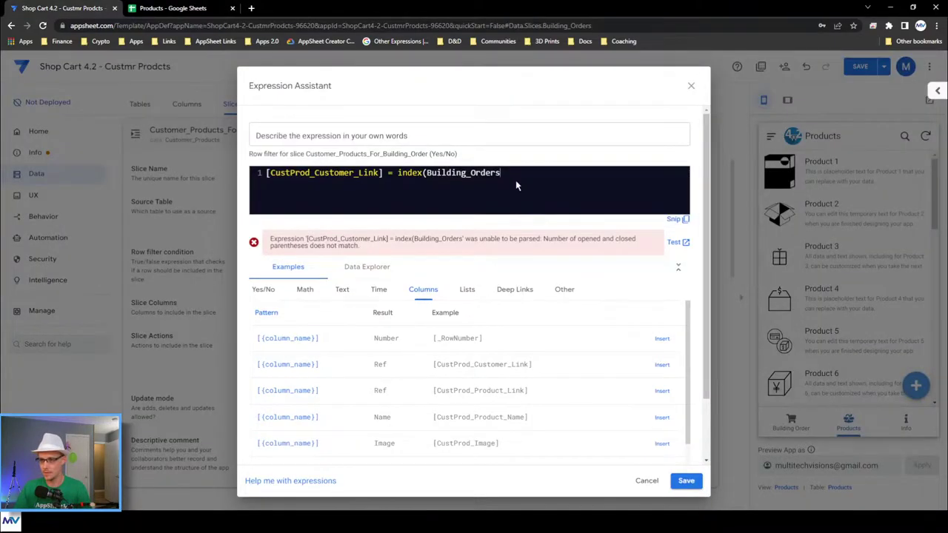
# Complete the row filter expression with [Order_Customer_Link], 1) and save both the expression and the app.
pyautogui.write('[Order_Customer_Link], 1)')
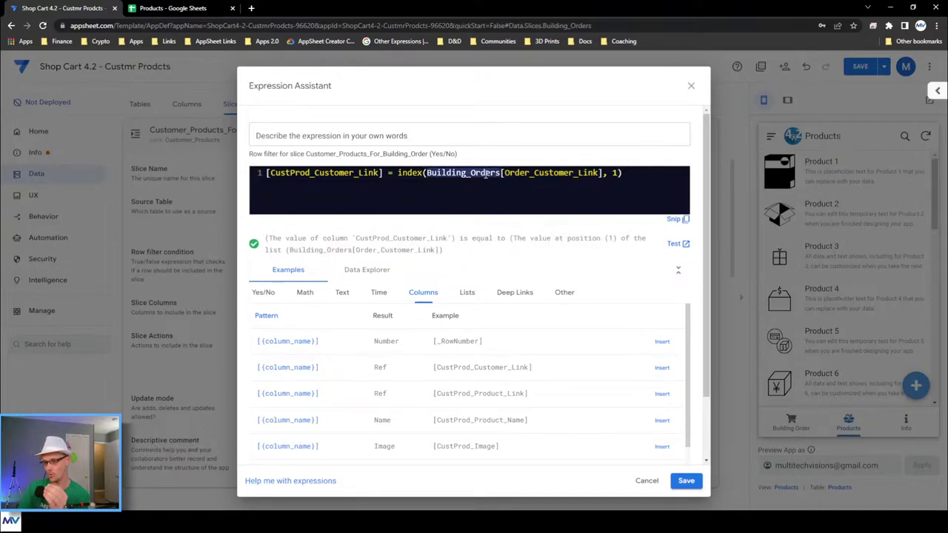
pyautogui.click(686, 481)
pyautogui.click(859, 65)
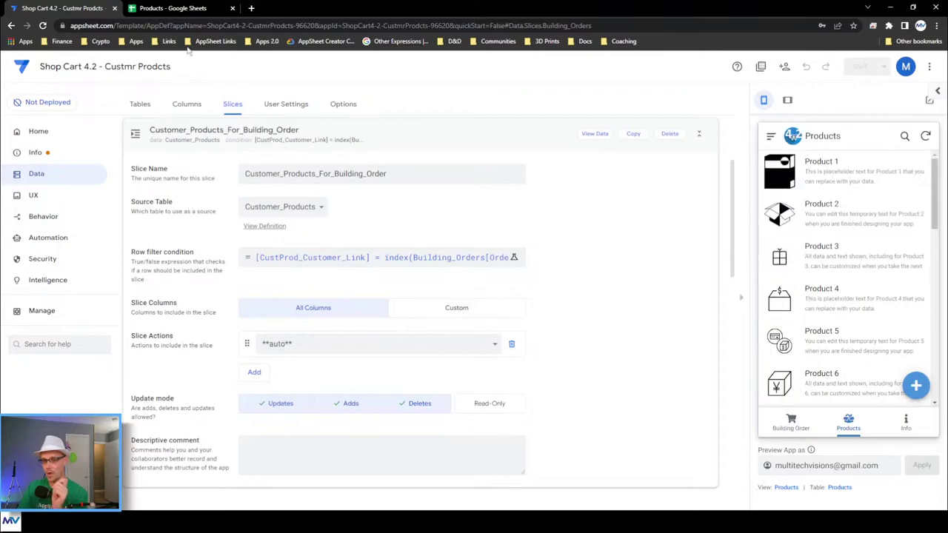
# Check the Order_Customer_Link value of the building order in Google Sheets, then switch back to the AppSheet editor.
pyautogui.click(173, 8)
pyautogui.click(104, 300)
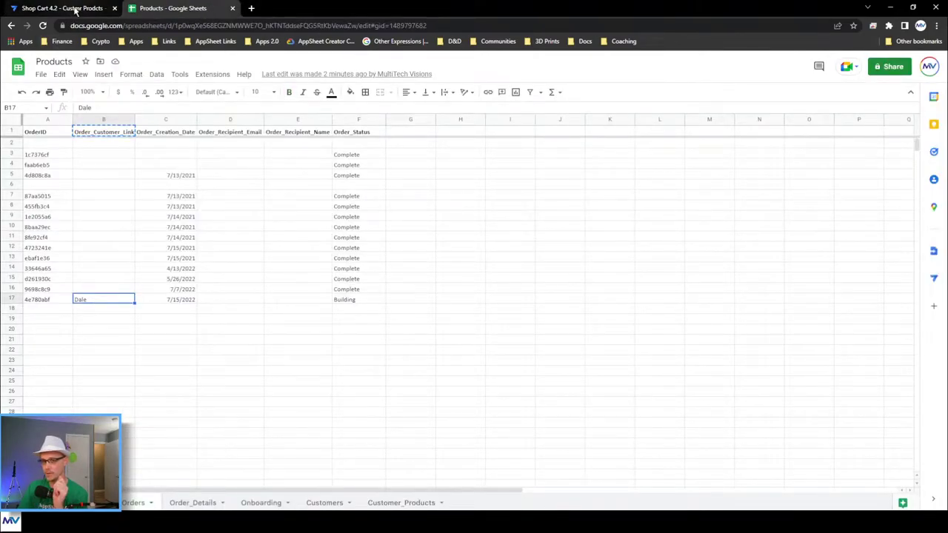
pyautogui.click(75, 9)
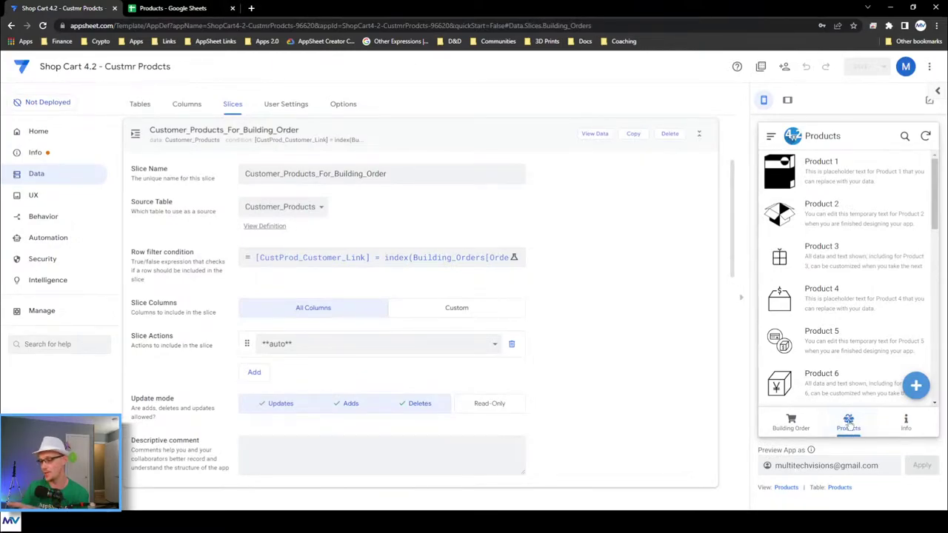
# Set the Products view's data source to the Customer_Products_For_Building_Order slice.
pyautogui.click(786, 488)
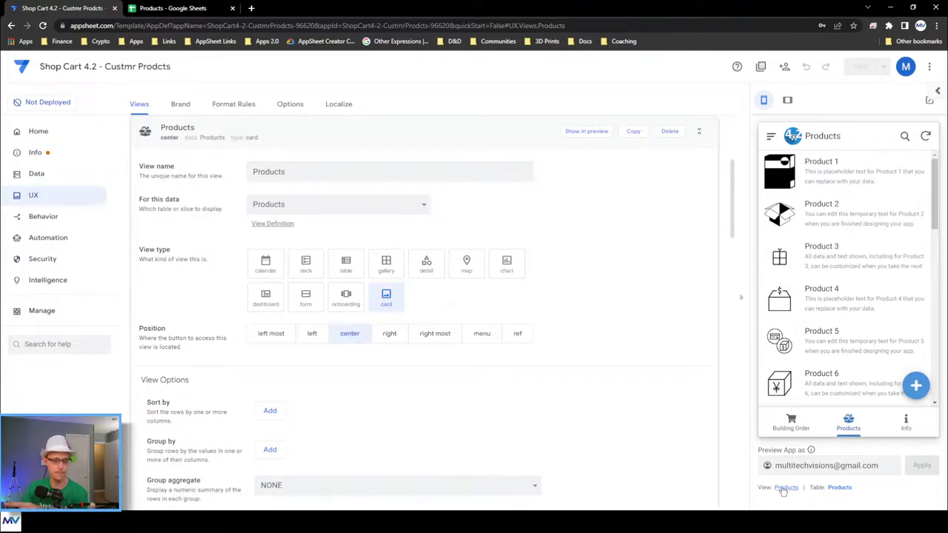
pyautogui.click(318, 211)
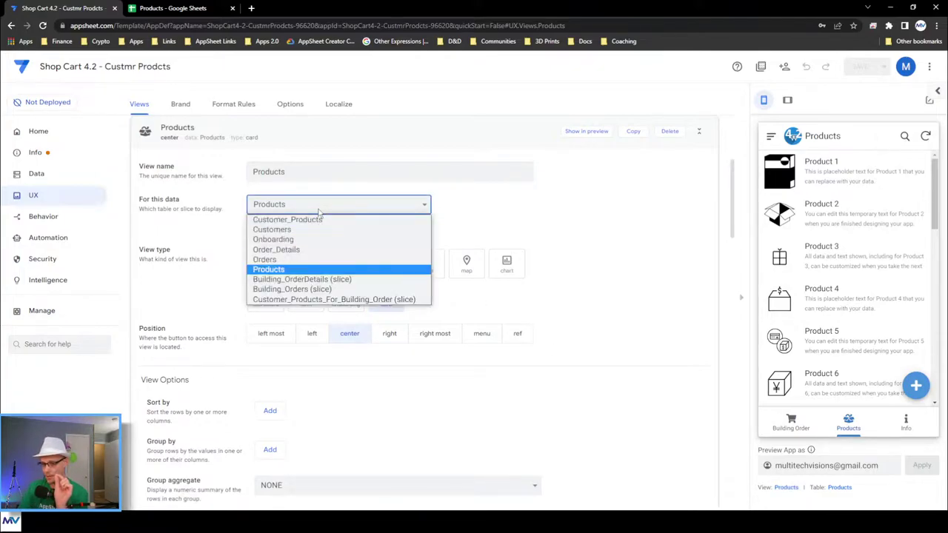
pyautogui.click(318, 212)
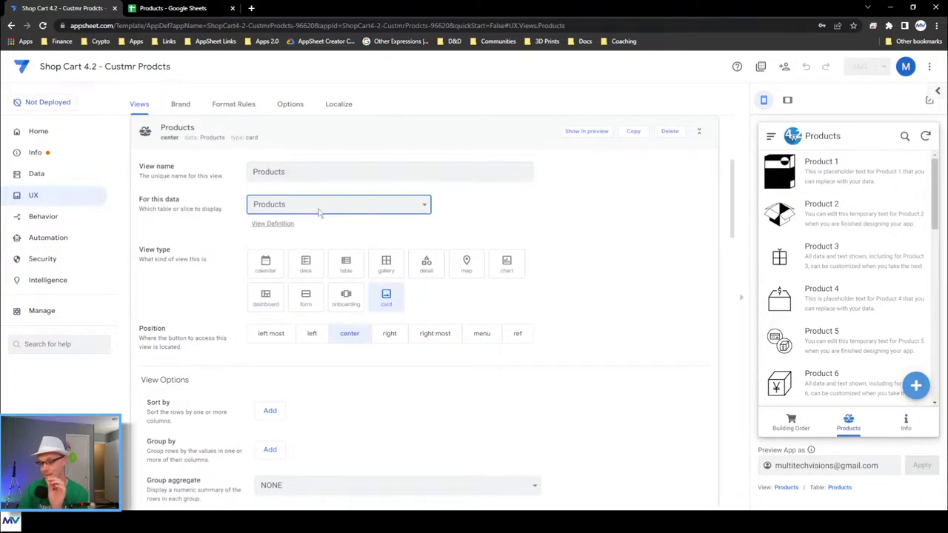
pyautogui.click(319, 213)
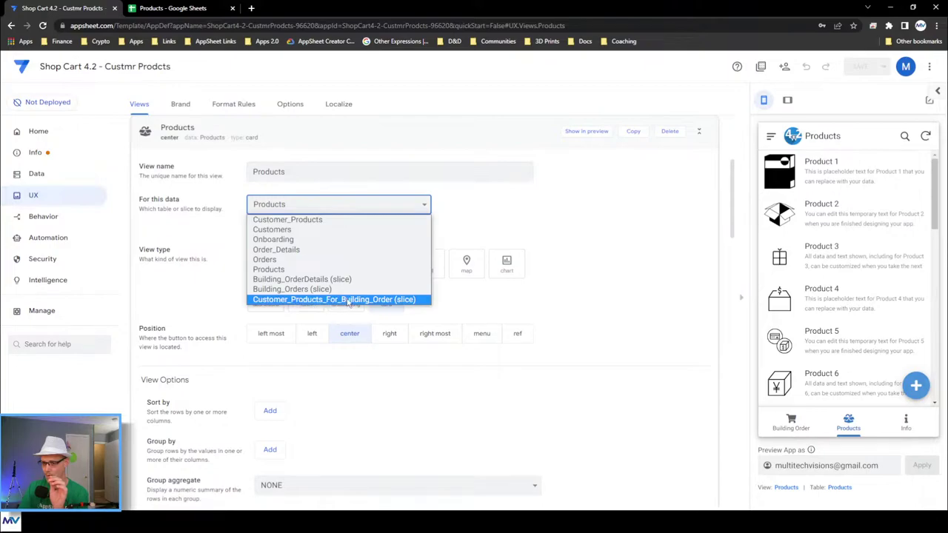
pyautogui.click(425, 300)
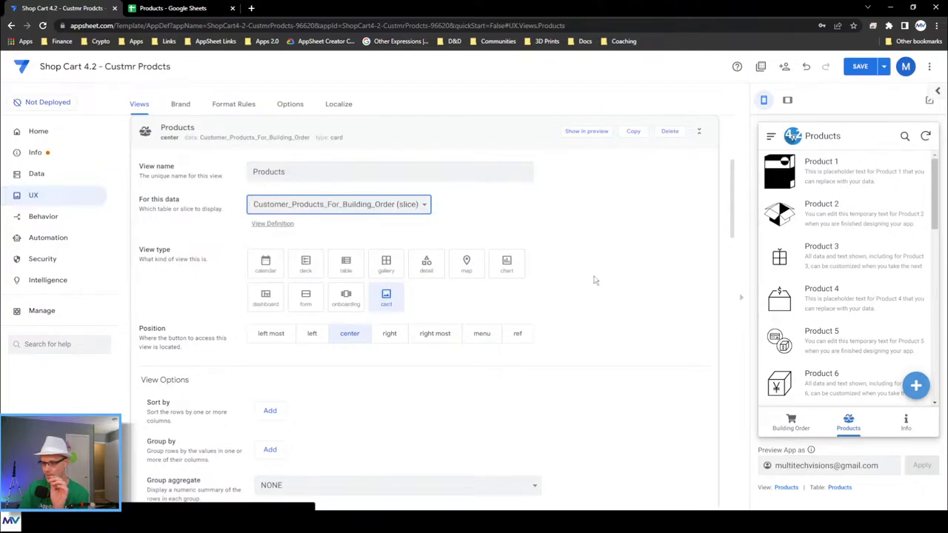
# Set the Products card's title to CustProd_Product_Name and subtitle to CustProd_Description, and check its image column.
pyautogui.scroll(-2, 580, 251)
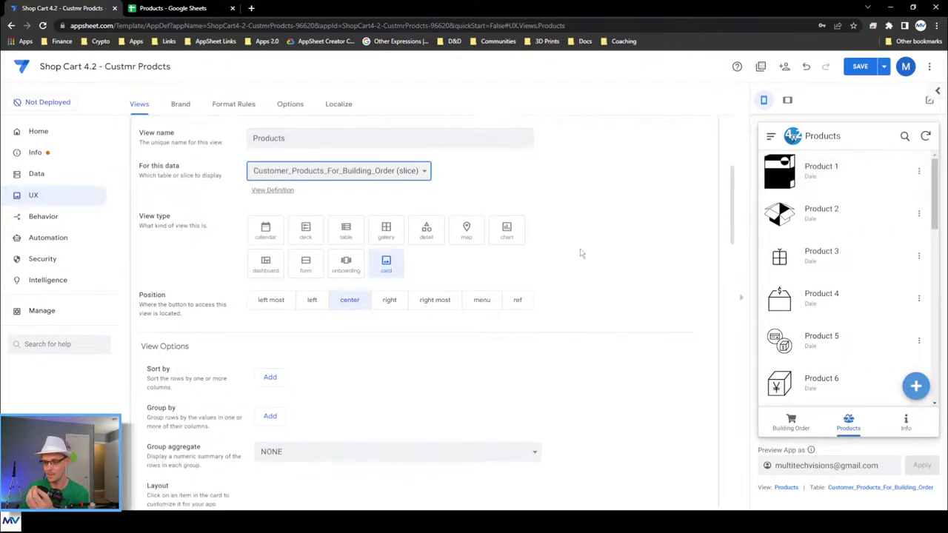
pyautogui.scroll(-2, 563, 251)
pyautogui.click(282, 342)
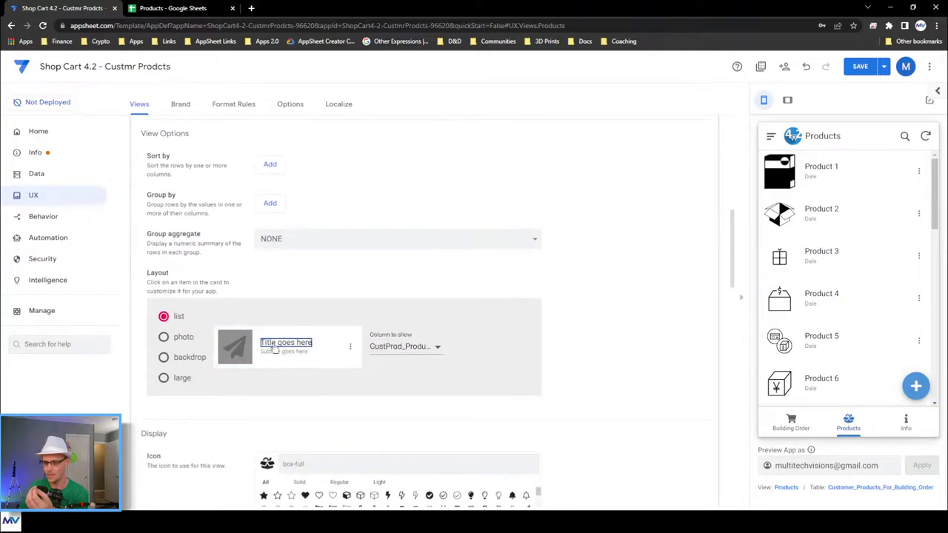
pyautogui.click(417, 347)
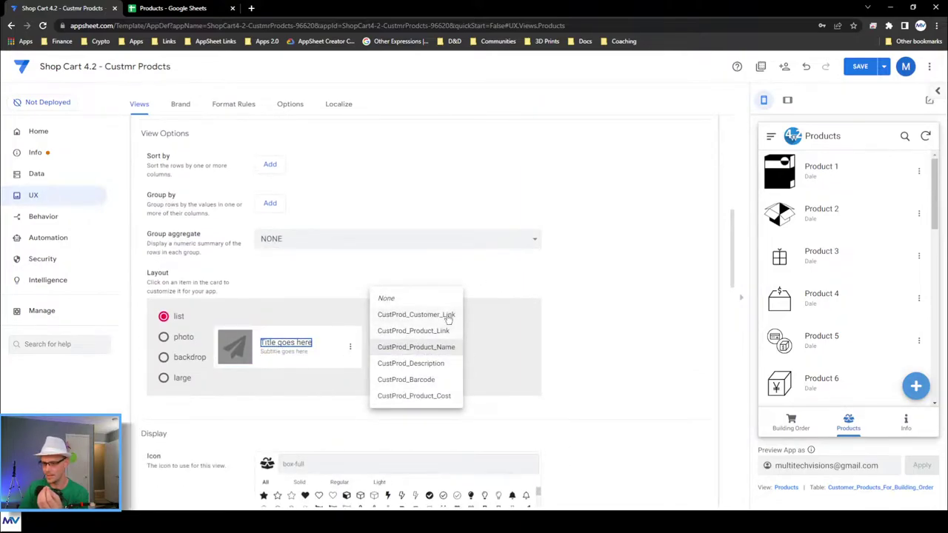
pyautogui.click(430, 348)
pyautogui.click(290, 351)
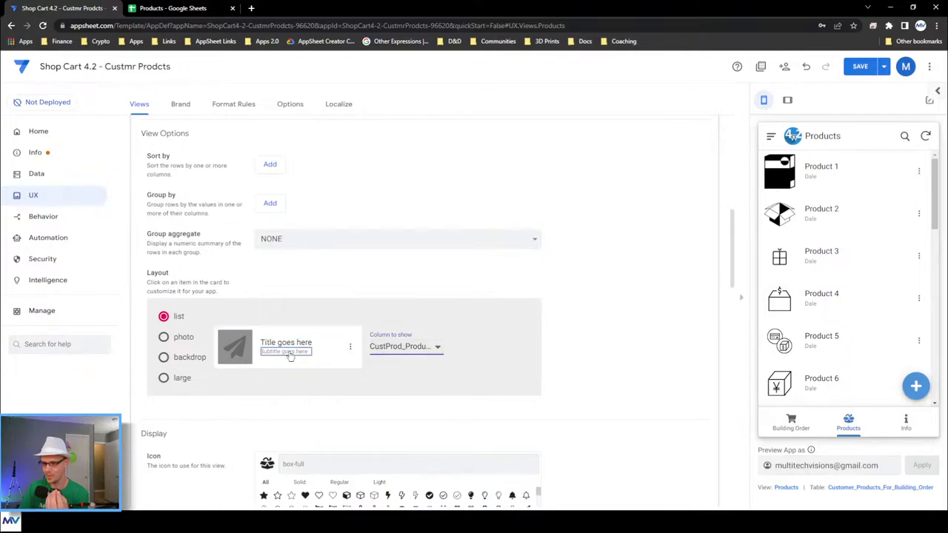
pyautogui.click(406, 354)
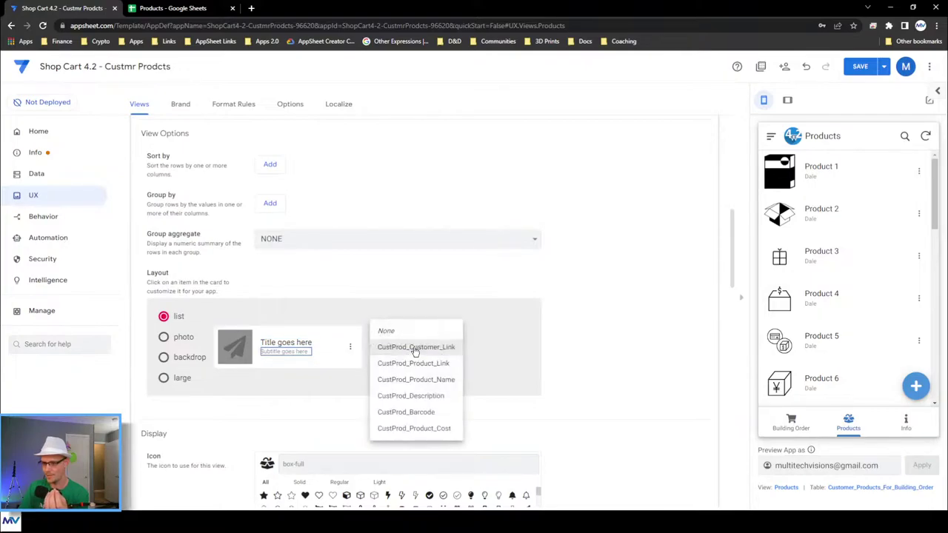
pyautogui.click(424, 396)
pyautogui.click(235, 354)
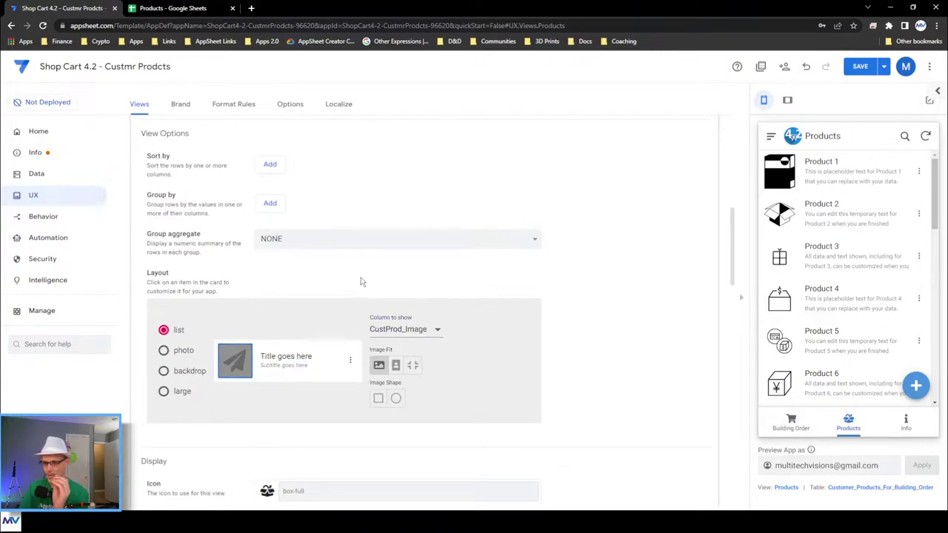
# Review the remaining display and behavior settings of the Products view.
pyautogui.scroll(-3, 360, 277)
pyautogui.scroll(-3, 552, 254)
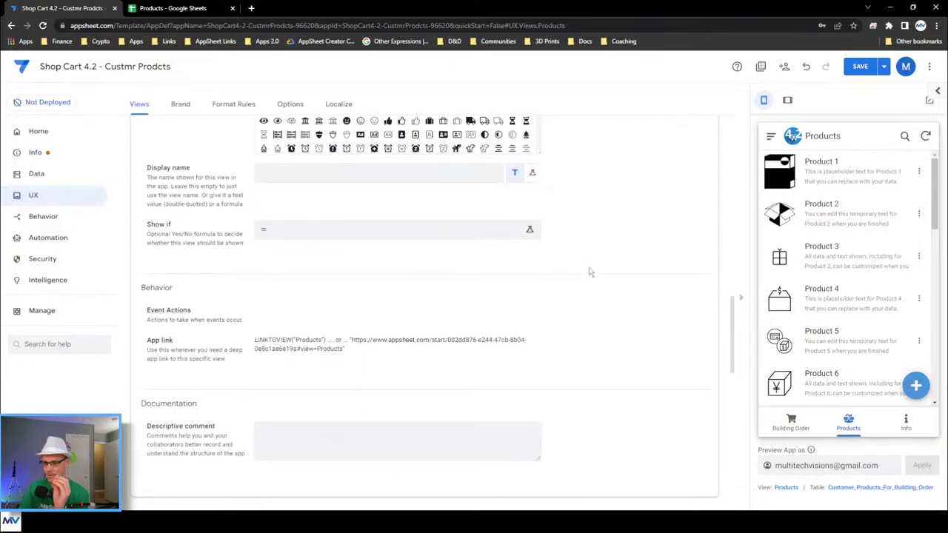
pyautogui.scroll(-1, 590, 272)
pyautogui.scroll(5, 597, 267)
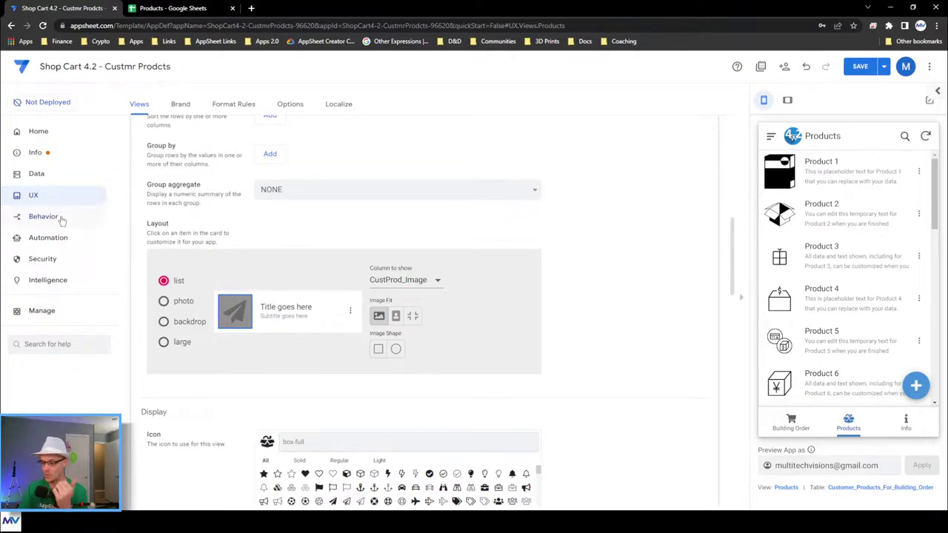
pyautogui.scroll(5, 239, 257)
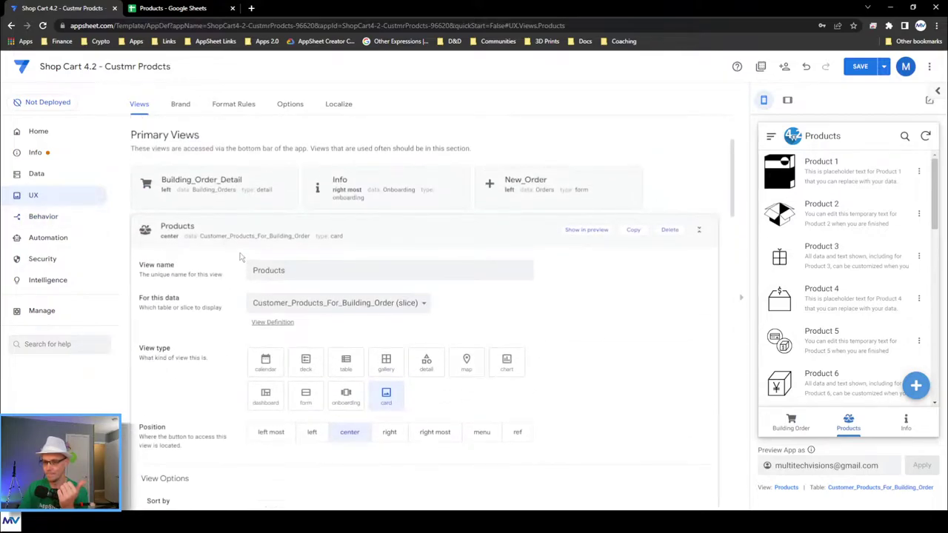
pyautogui.scroll(-2, 239, 257)
pyautogui.scroll(-2, 221, 248)
pyautogui.scroll(2, 220, 248)
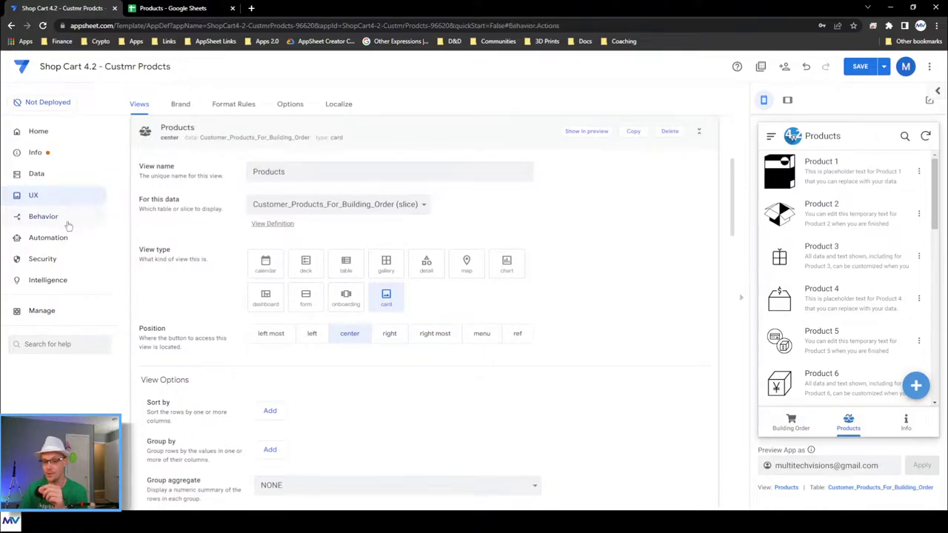
# Open the Tap | This Product action of the Products table and examine its sequence of actions.
pyautogui.click(63, 220)
pyautogui.scroll(-4, 640, 262)
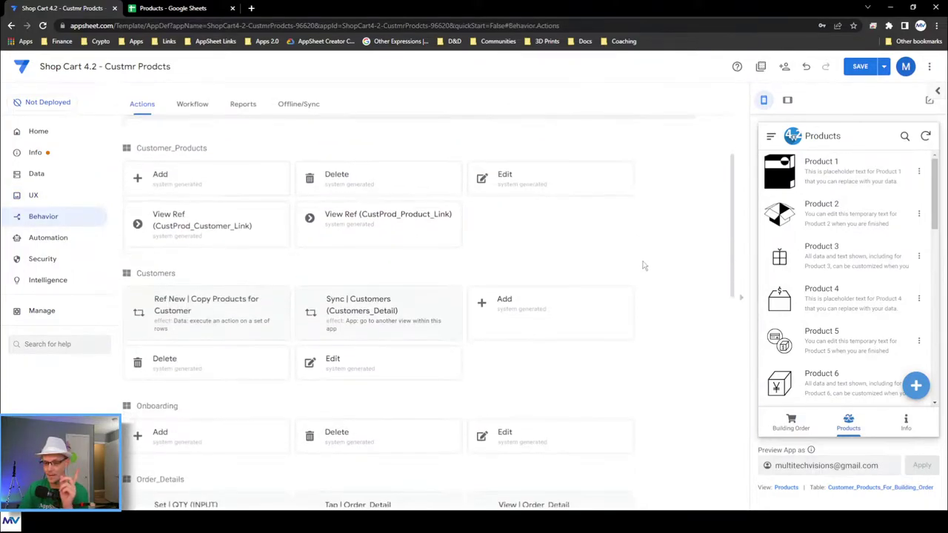
pyautogui.scroll(-5, 646, 262)
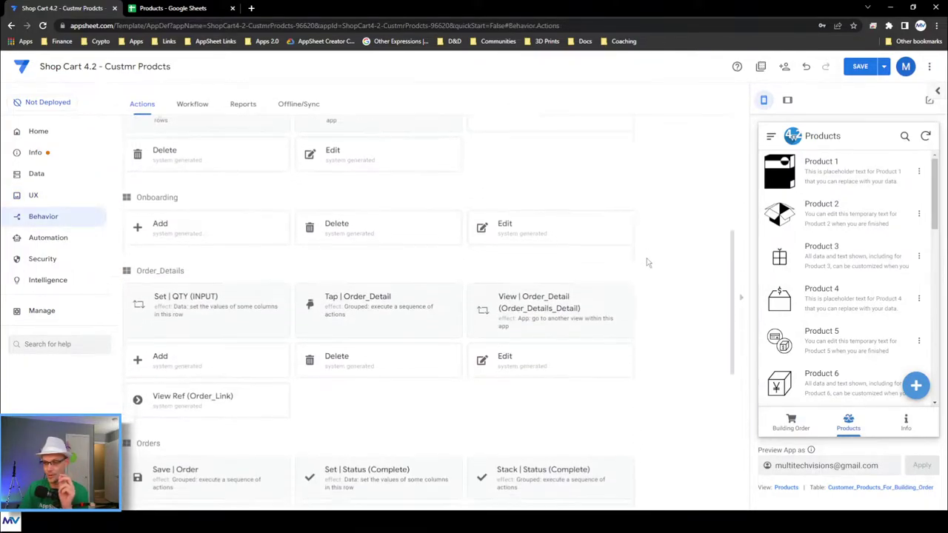
pyautogui.scroll(-5, 647, 263)
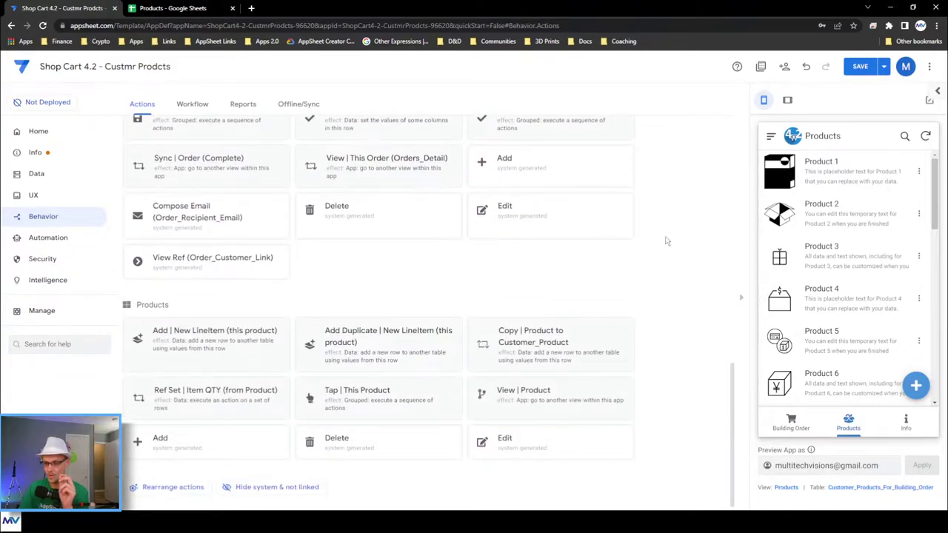
pyautogui.click(334, 401)
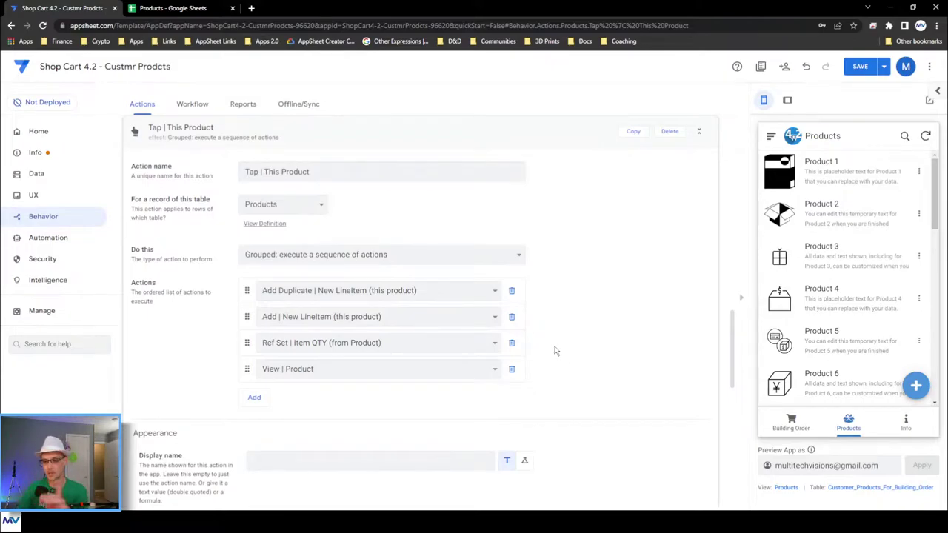
# Reassign the Add | New LineItem (this product) action from the Products table to Customer_Products.
pyautogui.scroll(3, 588, 306)
pyautogui.click(197, 243)
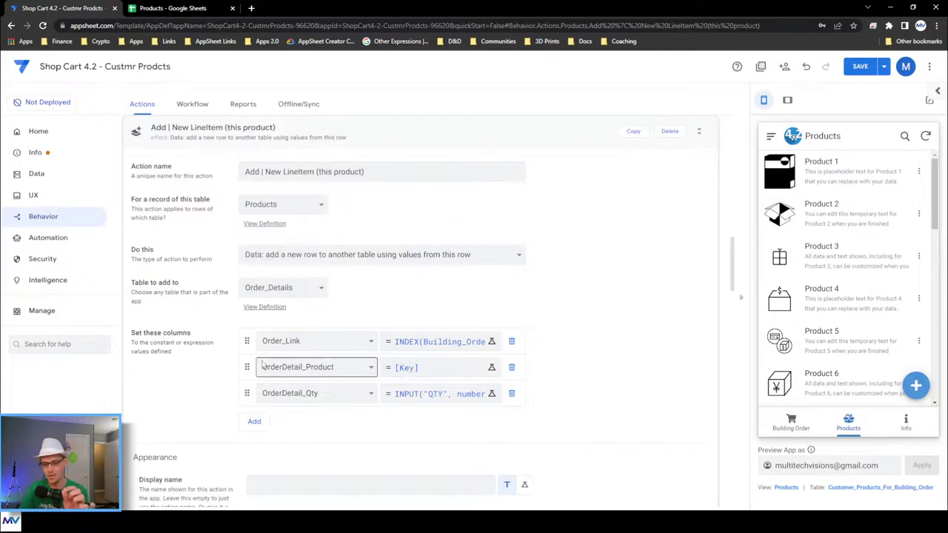
pyautogui.scroll(-5, 296, 364)
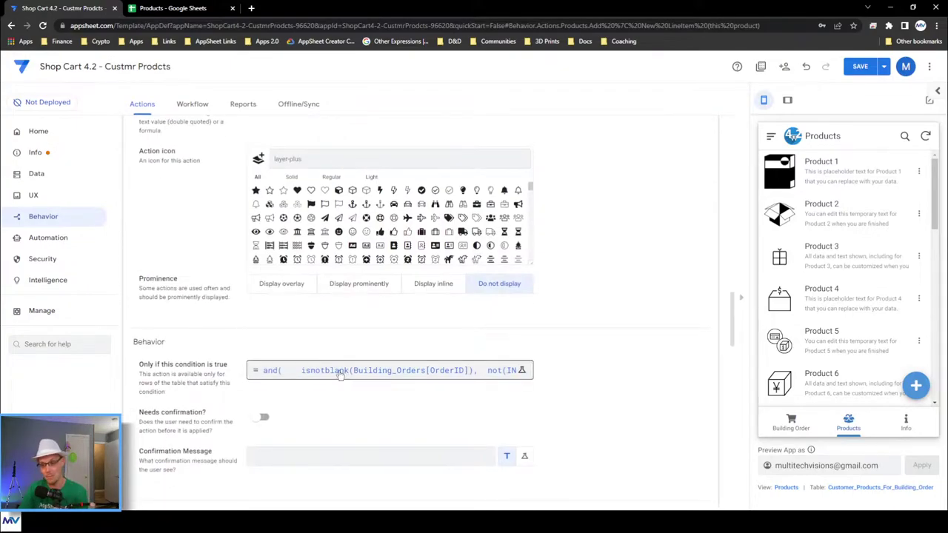
pyautogui.scroll(3, 214, 326)
pyautogui.scroll(2, 211, 326)
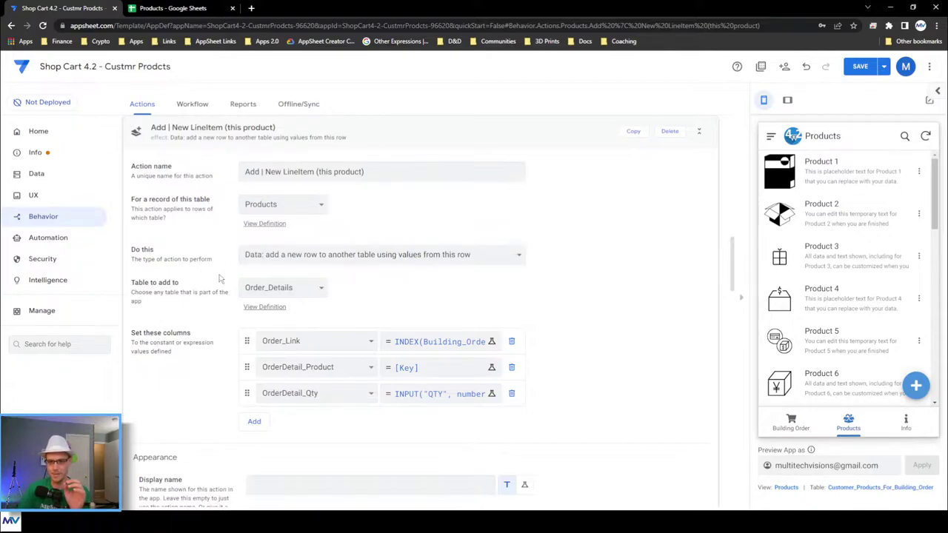
pyautogui.scroll(1, 219, 279)
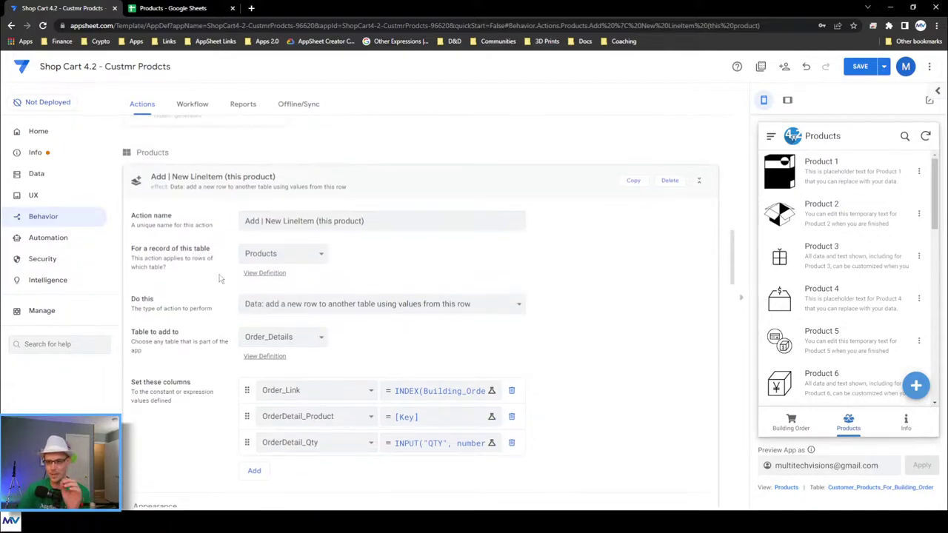
pyautogui.click(290, 253)
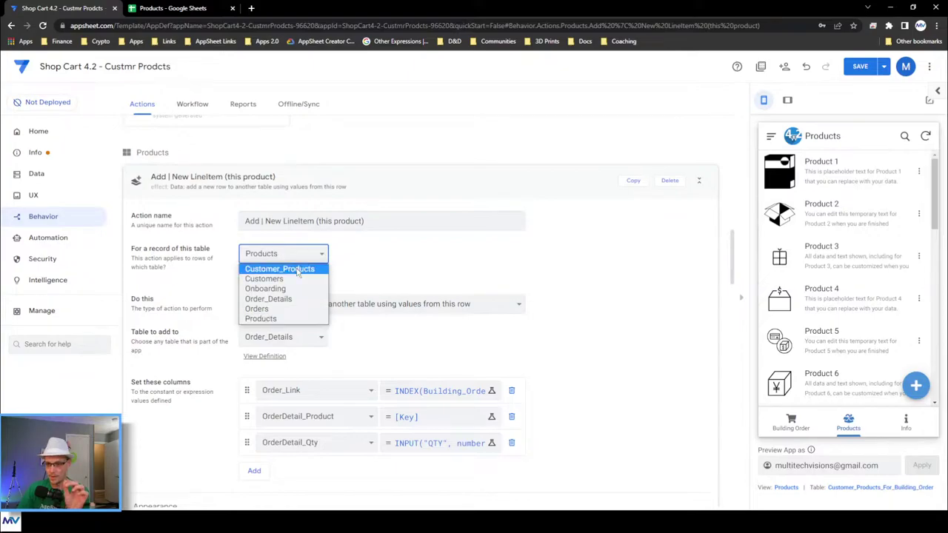
pyautogui.click(279, 269)
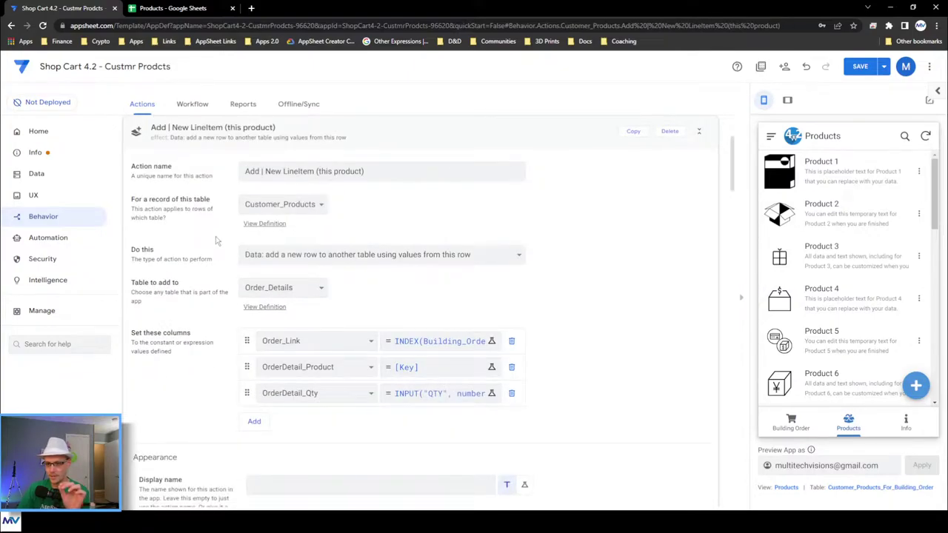
# Examine the Order_Link and OrderDetail_Product value expressions in the Add | New LineItem (this product) action.
pyautogui.scroll(2, 185, 272)
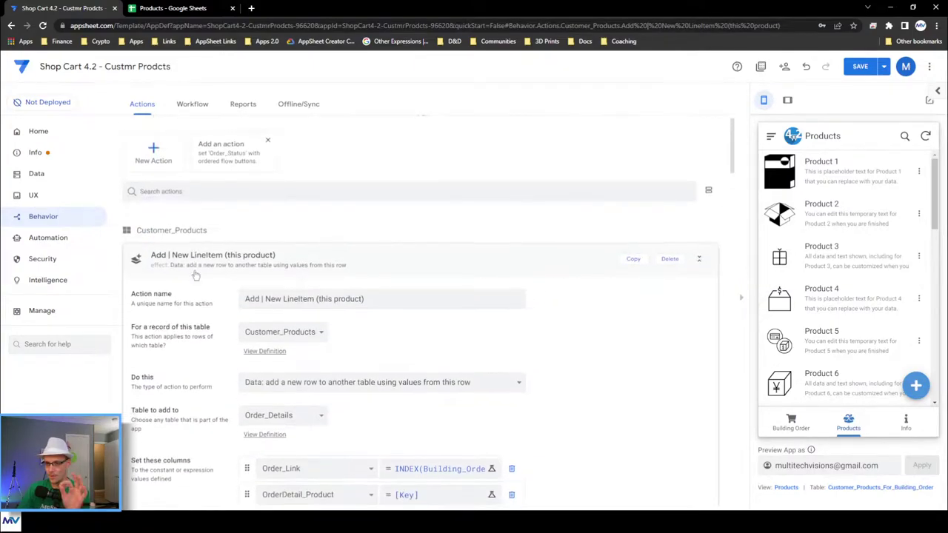
pyautogui.scroll(-2, 195, 274)
pyautogui.scroll(-2, 301, 252)
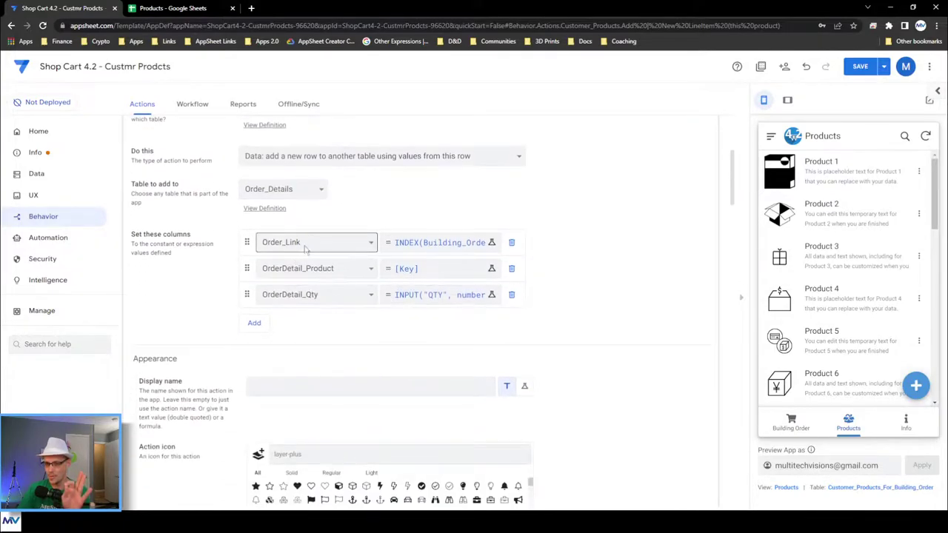
pyautogui.click(427, 244)
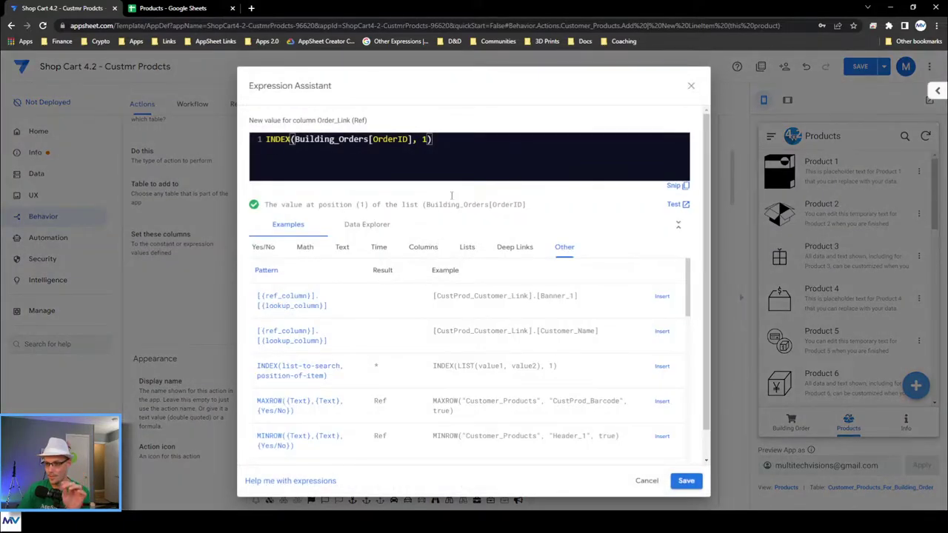
pyautogui.click(691, 86)
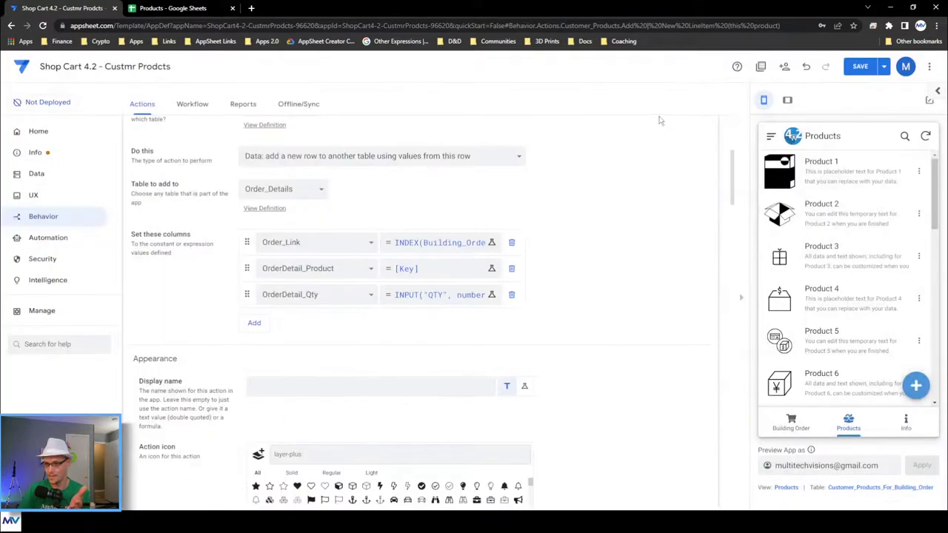
pyautogui.click(456, 272)
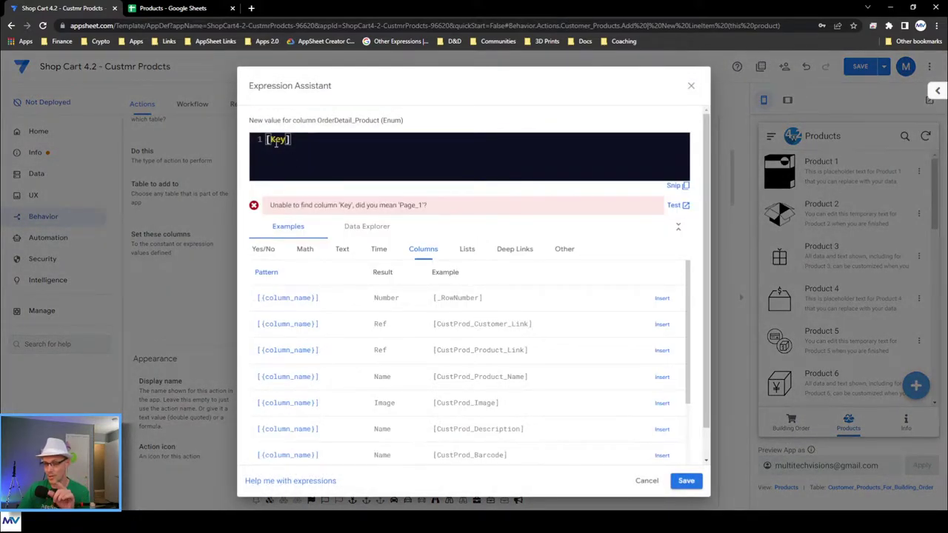
pyautogui.click(691, 86)
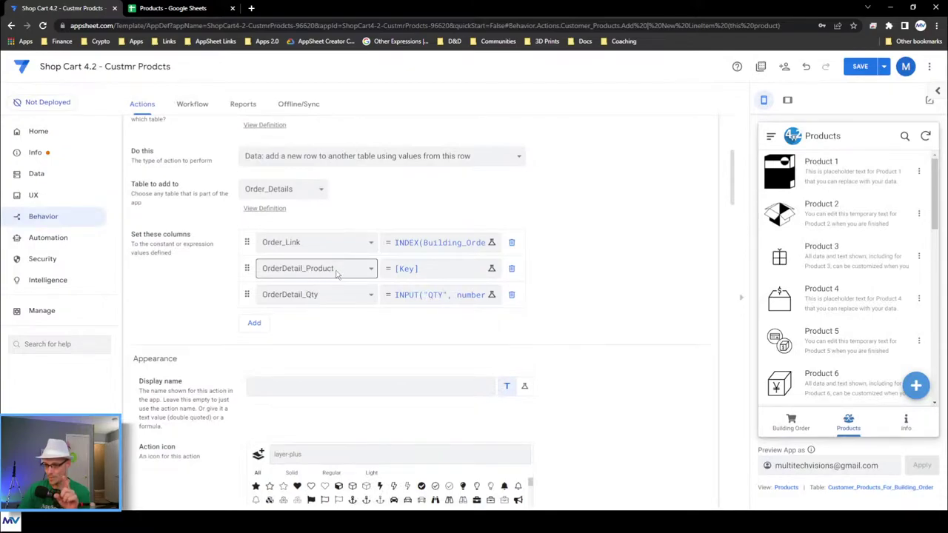
pyautogui.scroll(3, 231, 363)
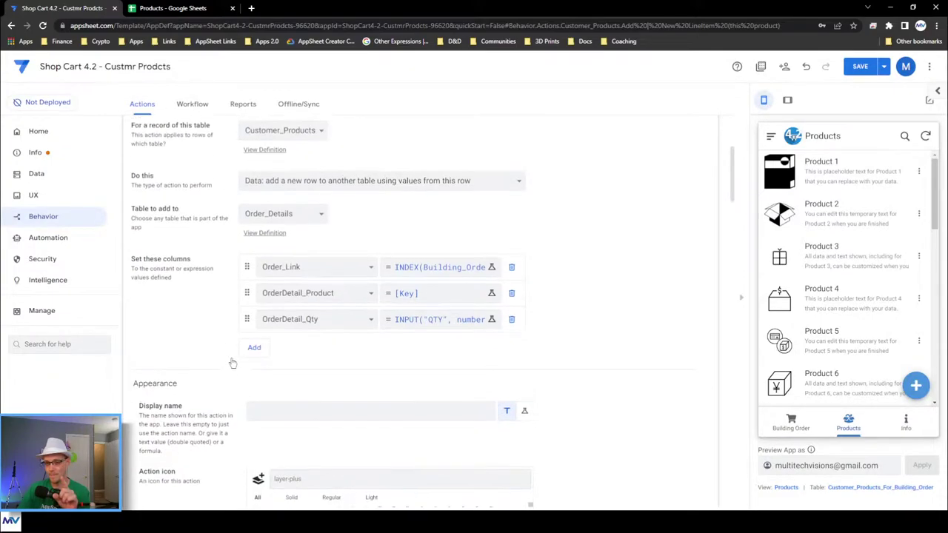
pyautogui.scroll(-1, 229, 363)
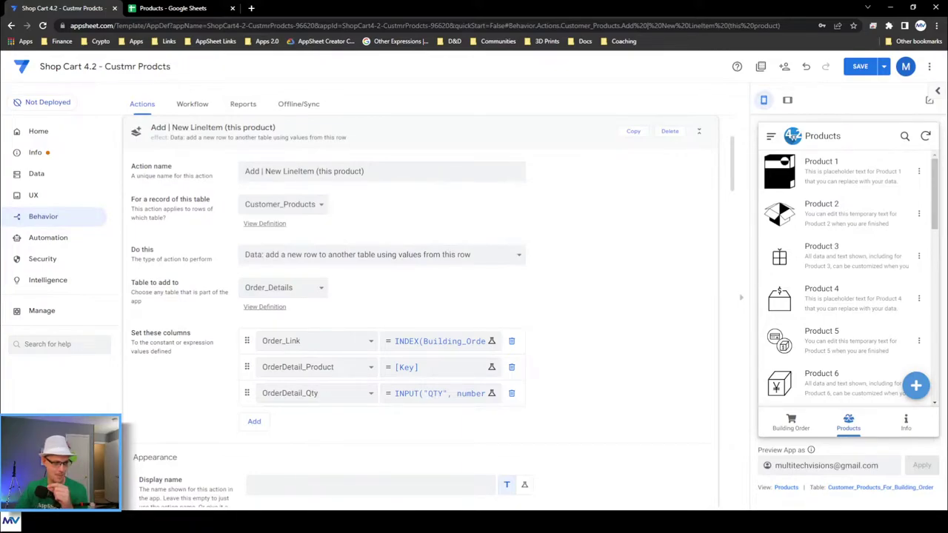
pyautogui.click(440, 367)
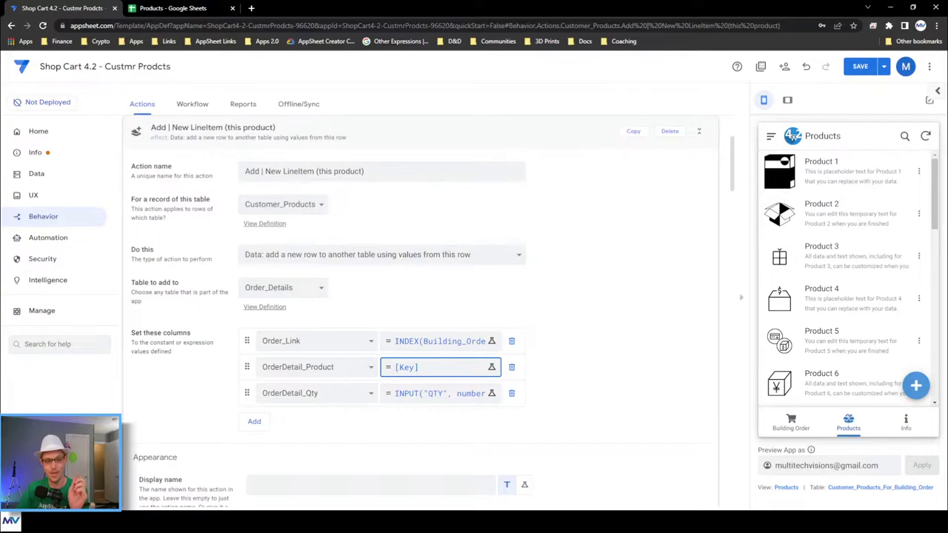
pyautogui.click(612, 291)
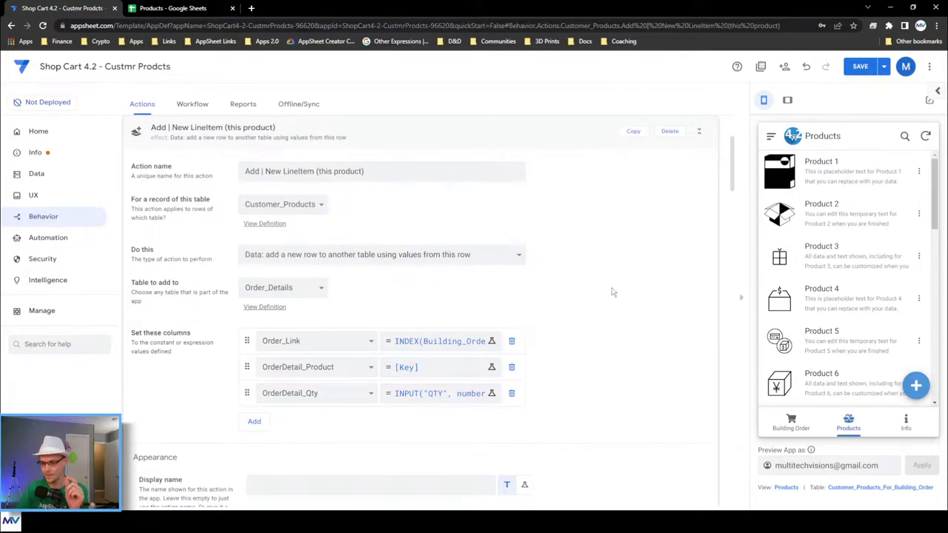
# Undo the reassignment of the Add | New LineItem (this product) action and open the list of table column definitions.
pyautogui.scroll(1, 531, 306)
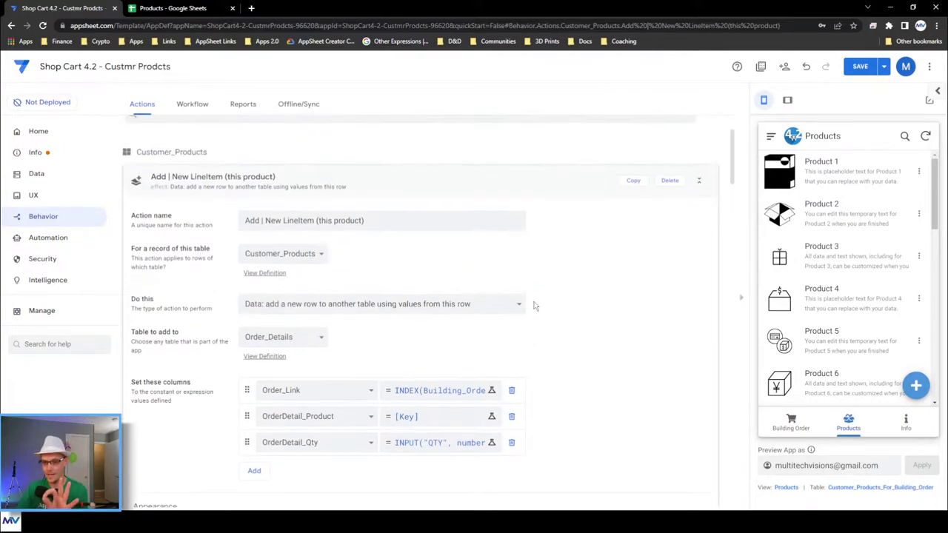
pyautogui.click(806, 66)
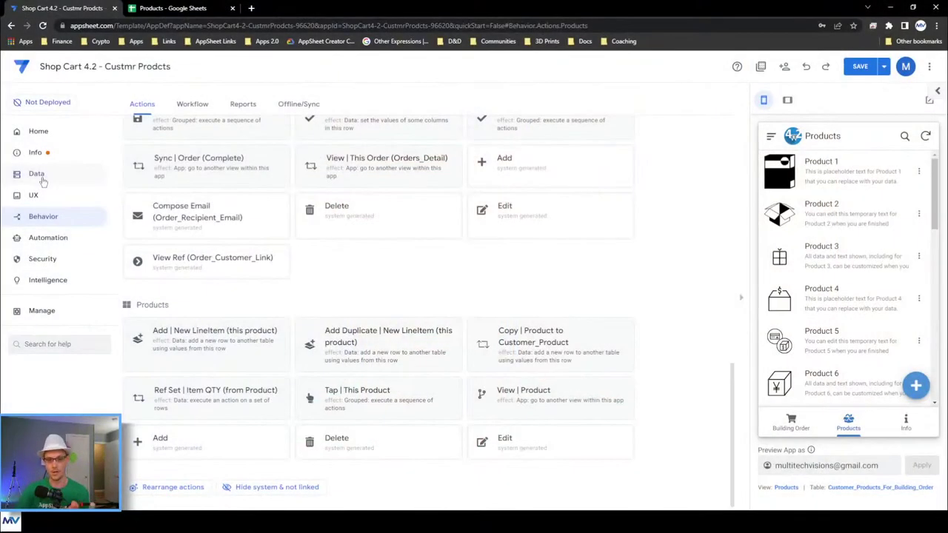
pyautogui.click(37, 174)
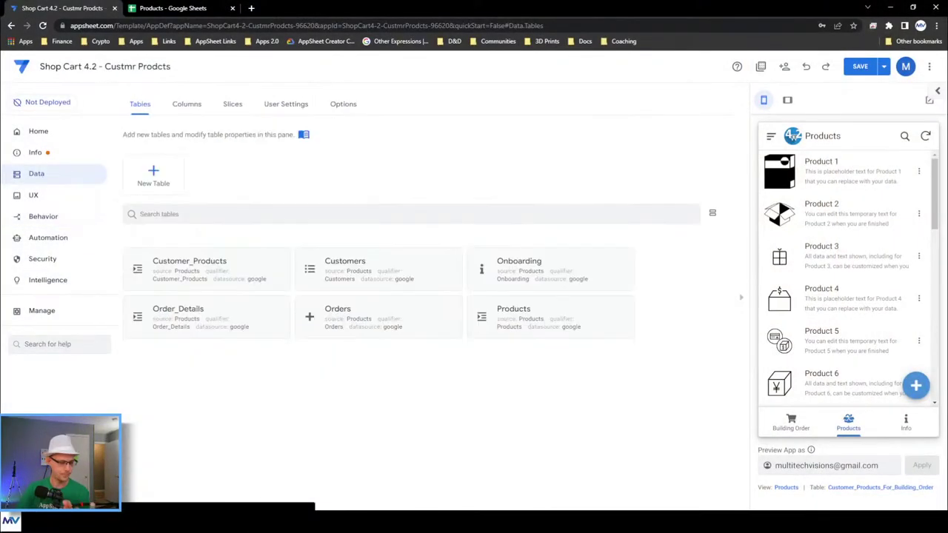
pyautogui.click(184, 105)
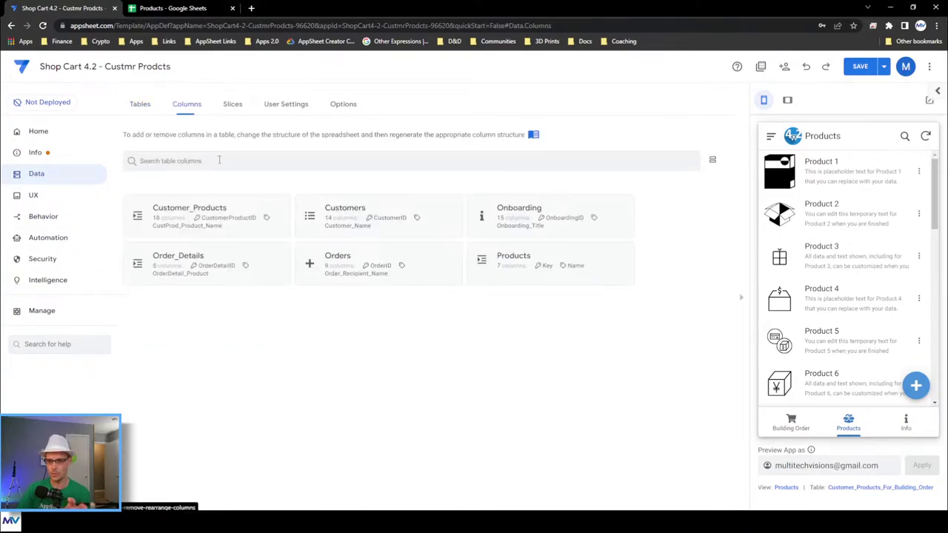
# Switch to the Products spreadsheet in Google Sheets and insert an empty column before OrderDetail_Product on the Order_Details sheet.
pyautogui.click(174, 8)
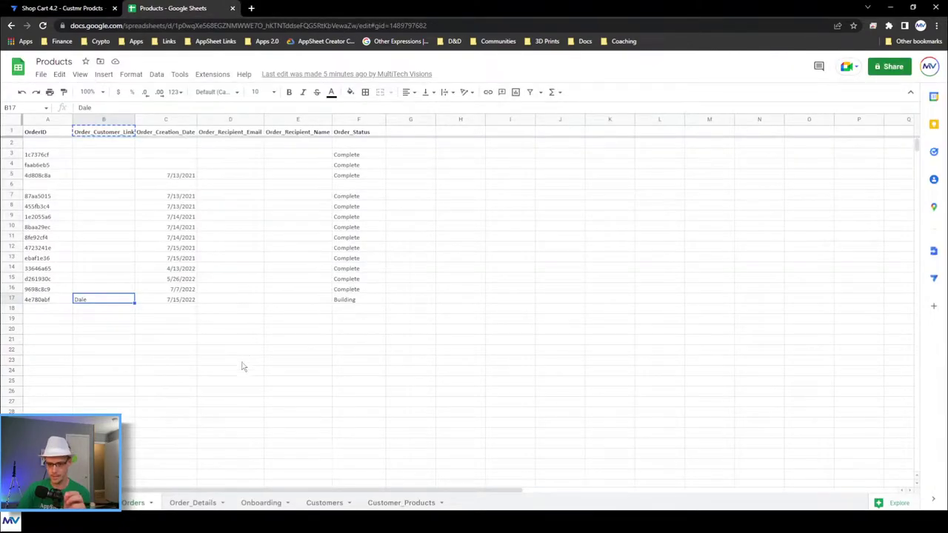
pyautogui.click(192, 503)
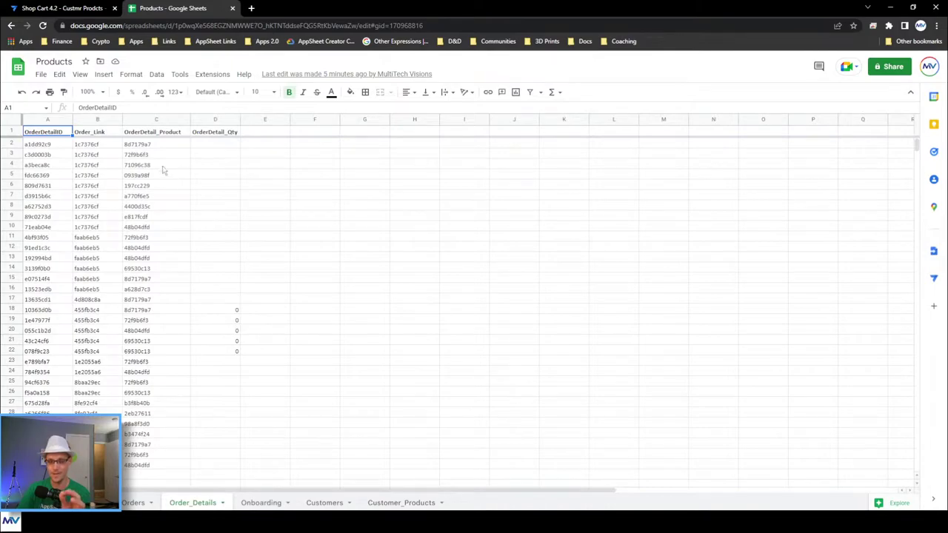
pyautogui.click(158, 134)
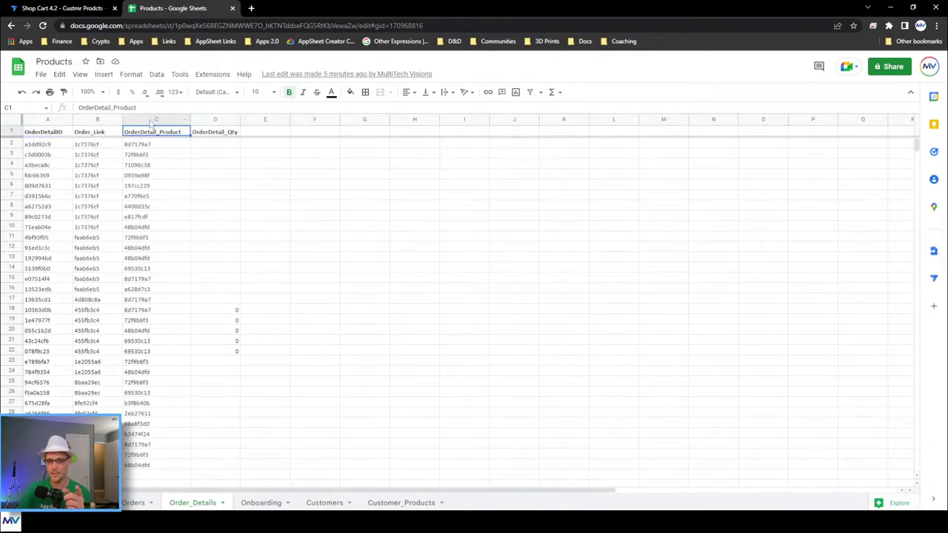
pyautogui.click(152, 124)
pyautogui.rightClick(152, 124)
pyautogui.click(214, 201)
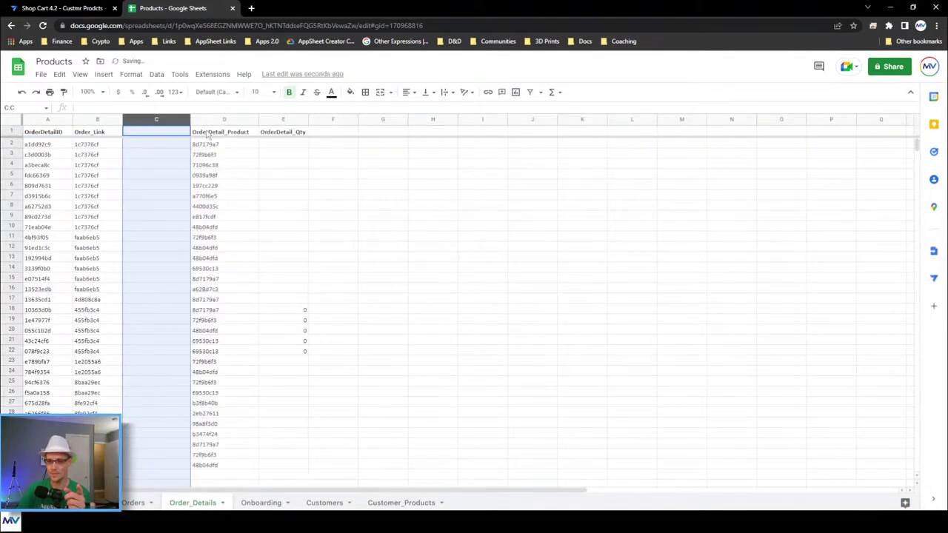
# Give the new column the header OrderDetail_Customer_Product, based on a copy of the OrderDetail_Product header, and fit its width.
pyautogui.click(208, 133)
pyautogui.hotkey('ctrl', 'c')
pyautogui.click(178, 136)
pyautogui.hotkey('ctrl', 'v')
pyautogui.doubleClick(176, 131)
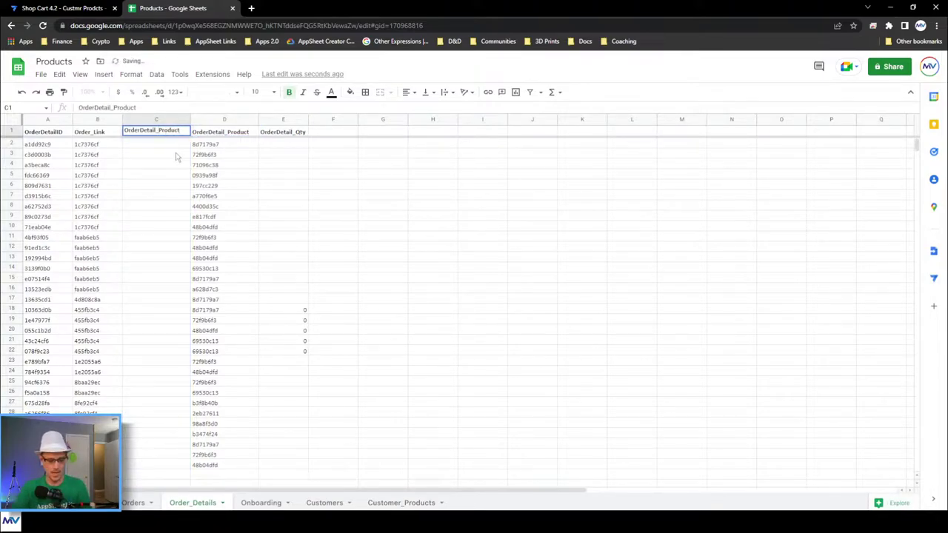
pyautogui.write('Customer_')
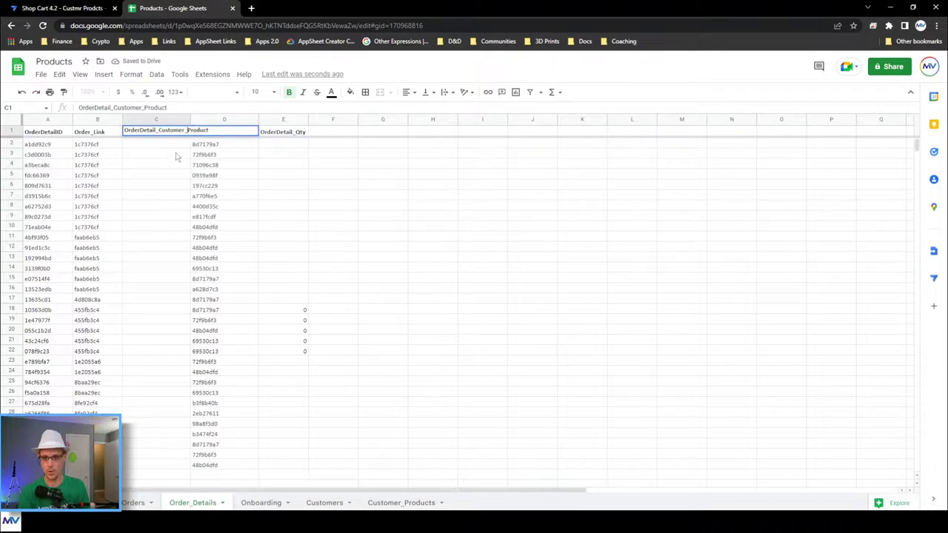
pyautogui.press('Return')
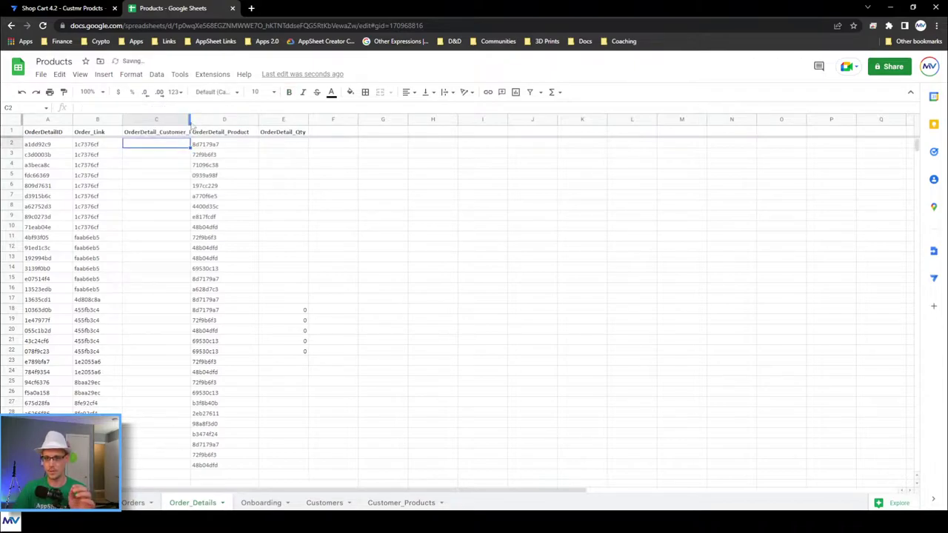
pyautogui.doubleClick(189, 120)
pyautogui.click(167, 175)
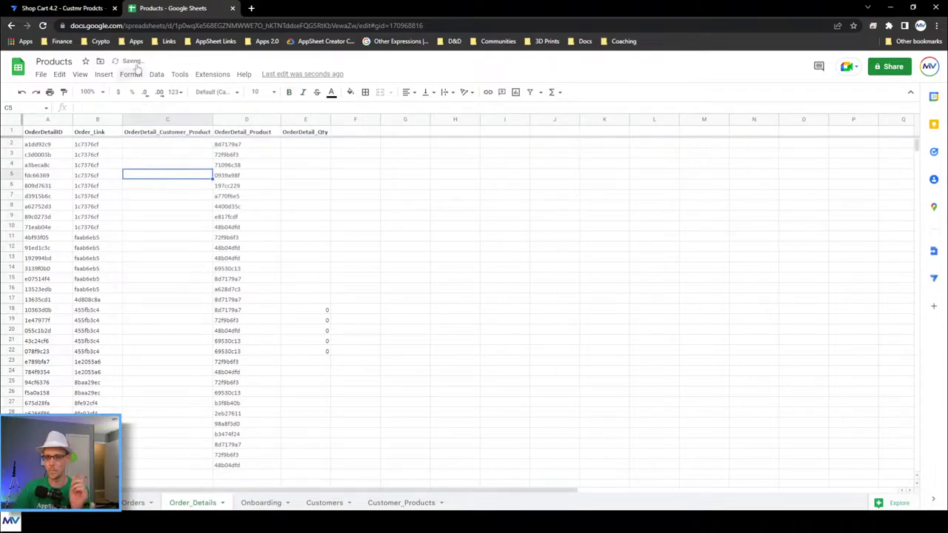
# Switch back to AppSheet and regenerate the column structure of the Order_Details table.
pyautogui.click(92, 8)
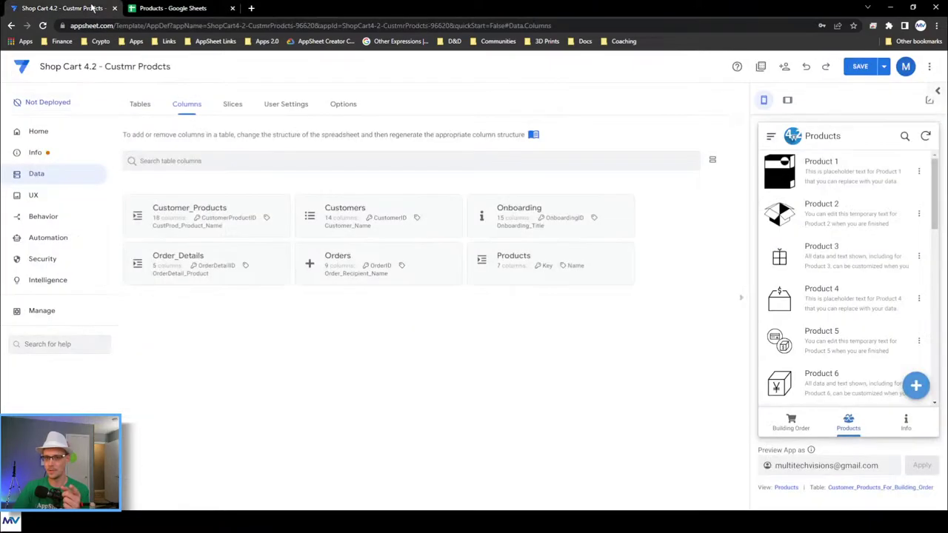
pyautogui.click(252, 270)
pyautogui.click(652, 199)
pyautogui.click(544, 358)
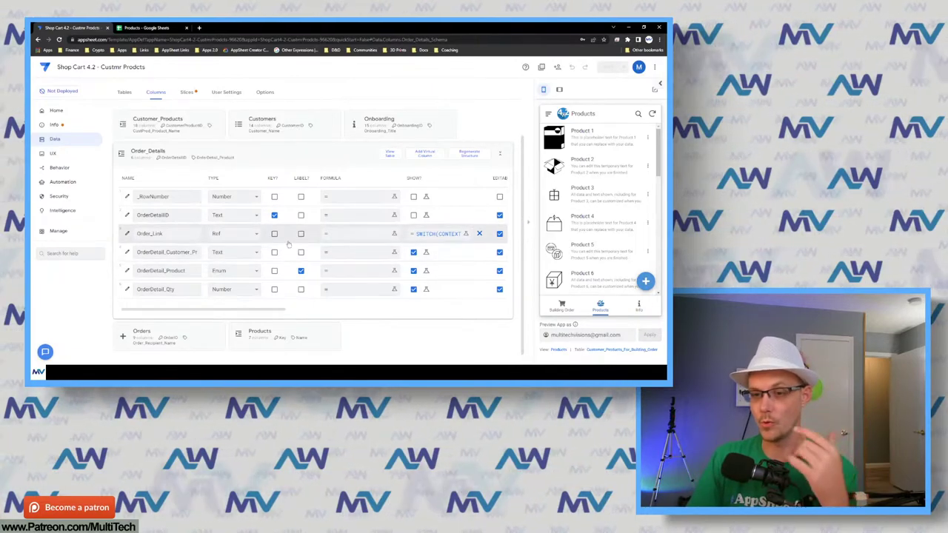
# Set the OrderDetail_Customer_Product column to type Enum with base type Ref referencing Customer_Products, and save the app.
pyautogui.scroll(-1, 292, 236)
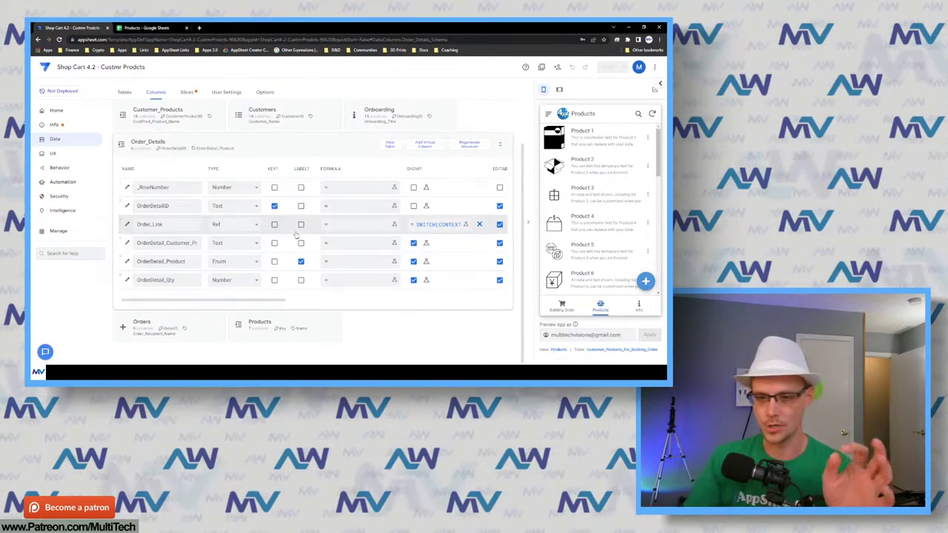
pyautogui.moveTo(186, 261); pyautogui.dragTo(129, 264)
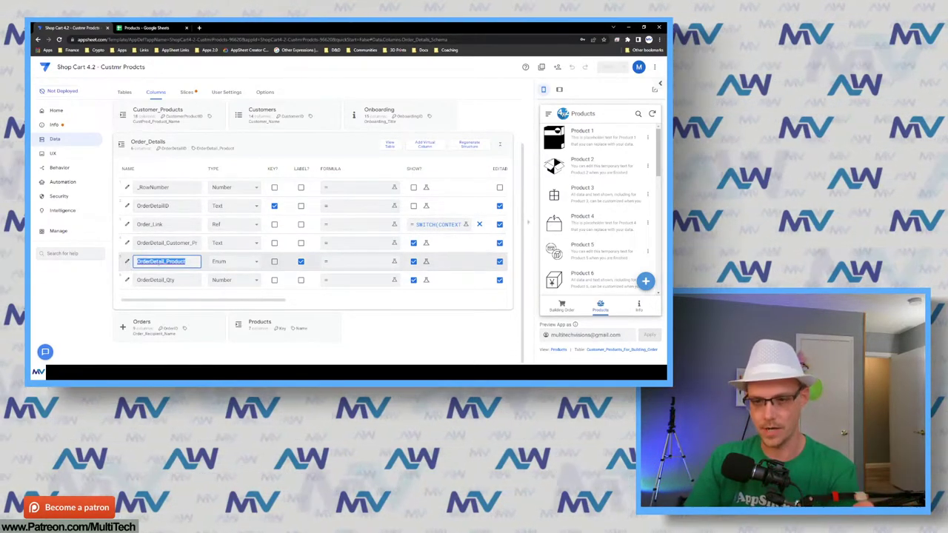
pyautogui.doubleClick(167, 245)
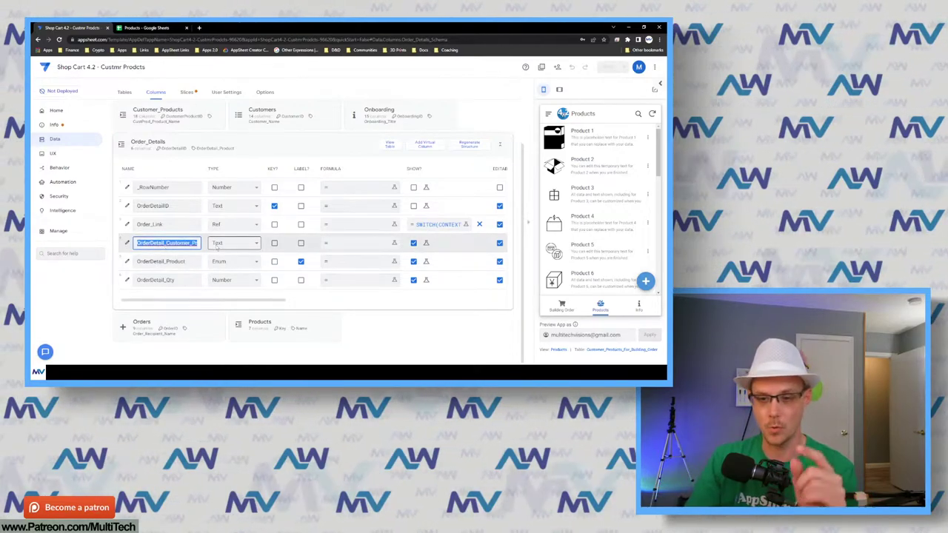
pyautogui.click(127, 243)
pyautogui.click(330, 177)
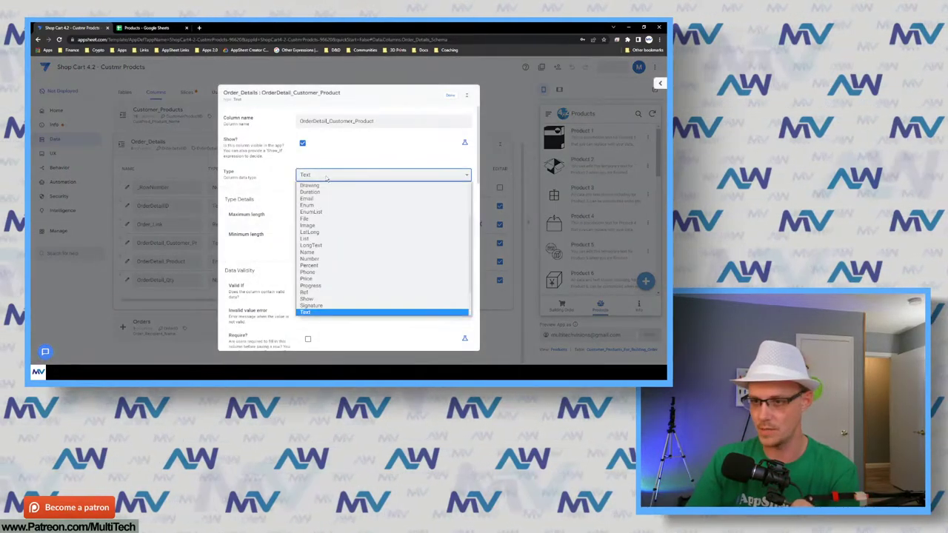
pyautogui.click(305, 213)
pyautogui.click(329, 277)
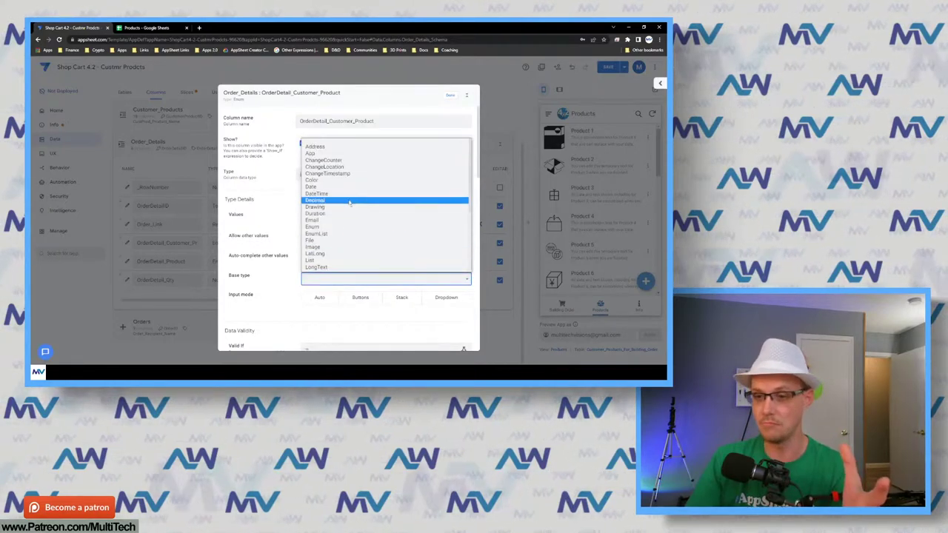
pyautogui.click(311, 210)
pyautogui.scroll(-1, 274, 226)
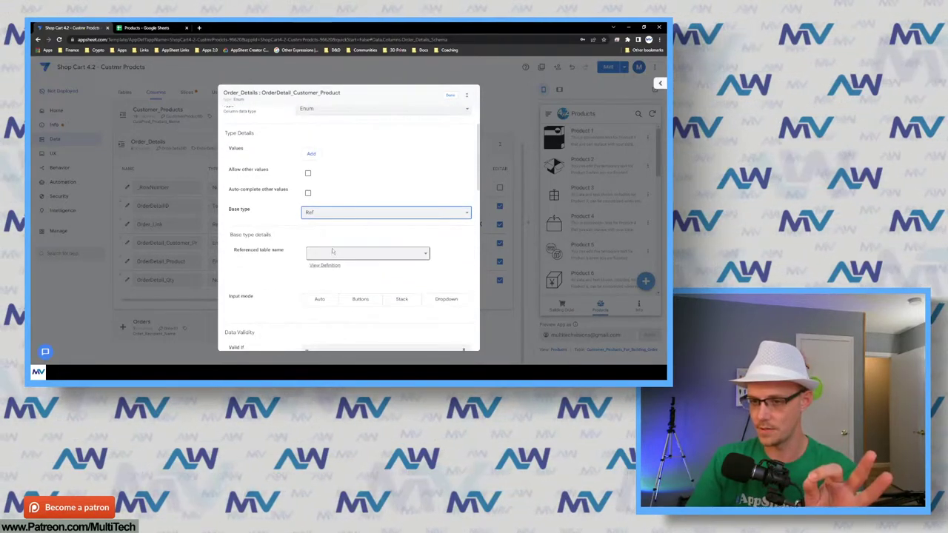
pyautogui.click(340, 253)
pyautogui.click(353, 269)
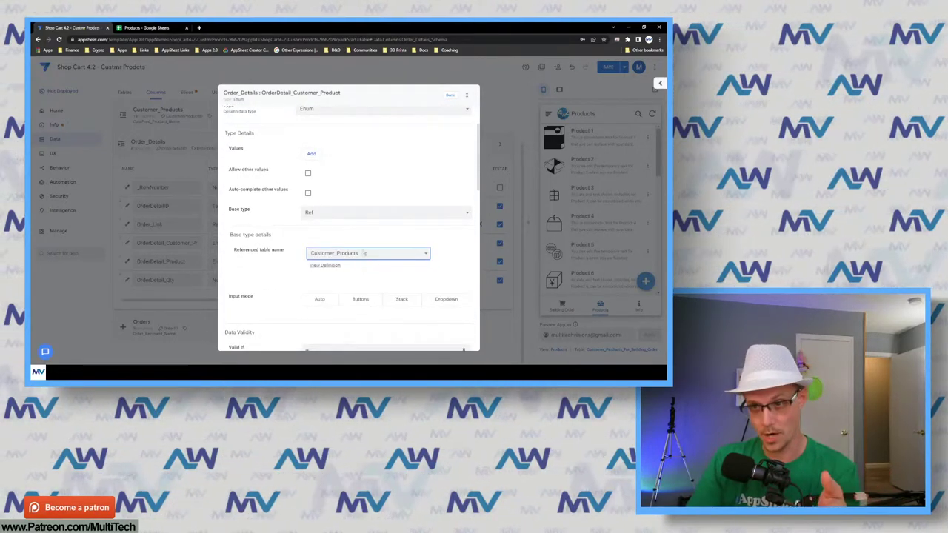
pyautogui.click(450, 97)
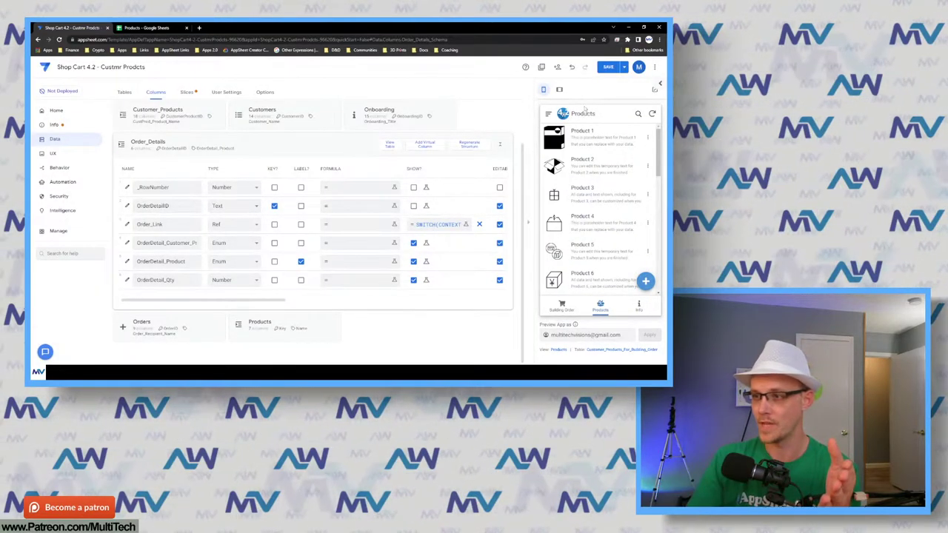
pyautogui.click(610, 66)
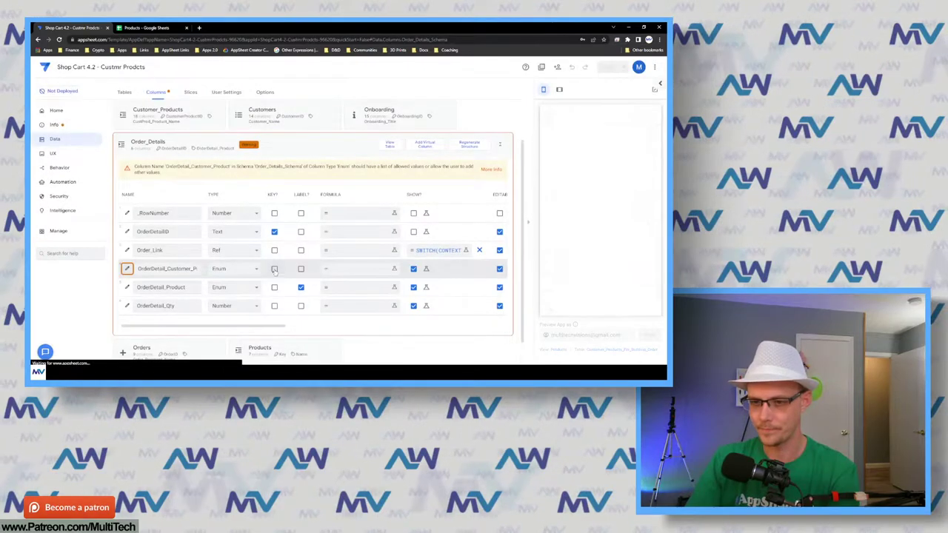
# Set the app formula of OrderDetail_Product to [OrderDetail_Customer_Product].[CustProd_Product_Link], checking the link column's name in the Customer_Products sheet.
pyautogui.doubleClick(178, 272)
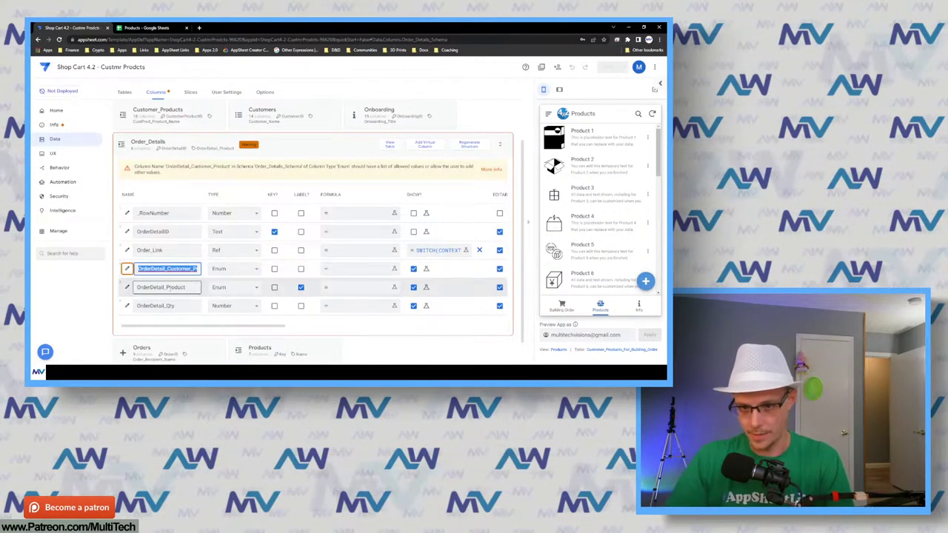
pyautogui.click(357, 287)
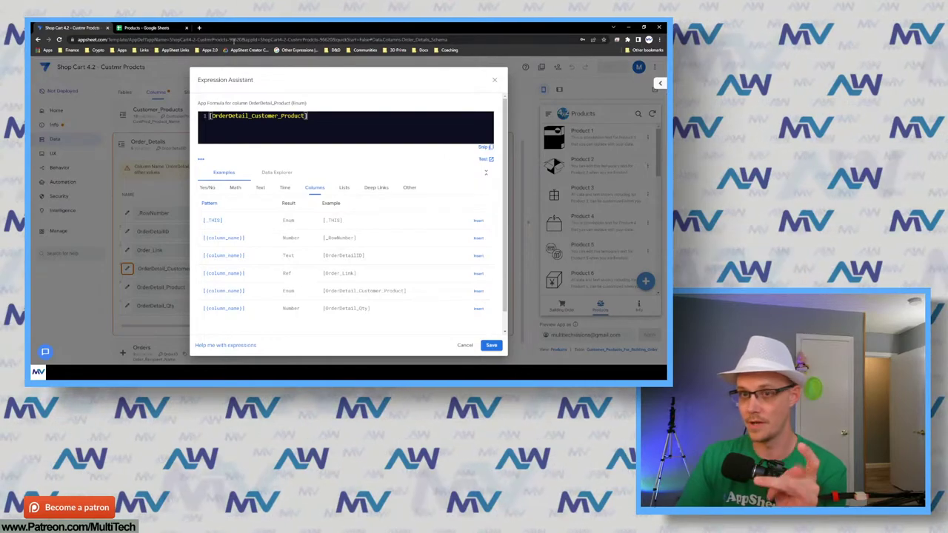
pyautogui.click(153, 30)
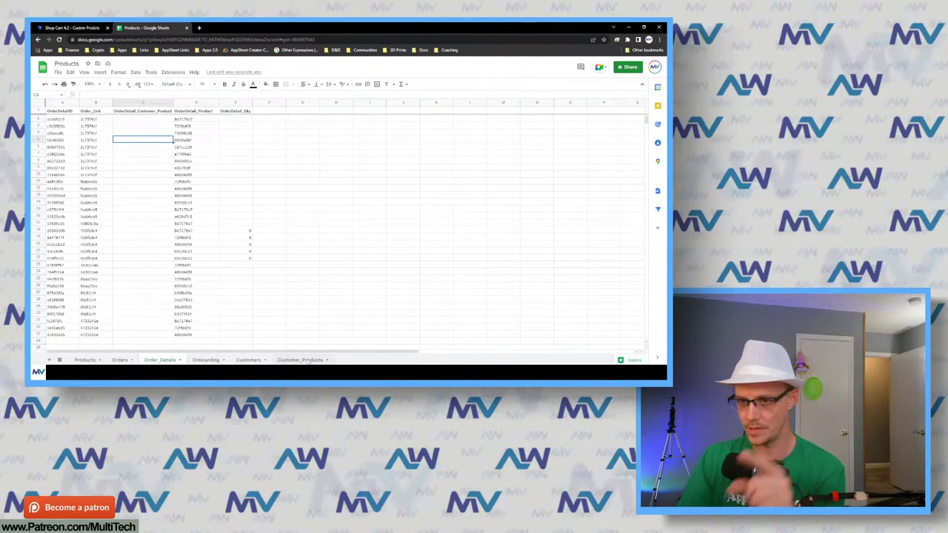
pyautogui.click(300, 360)
pyautogui.click(224, 111)
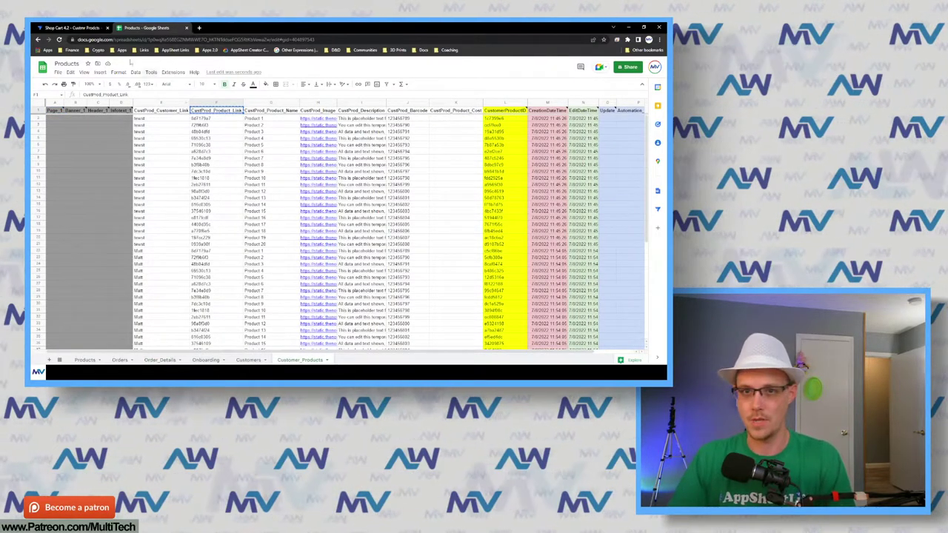
pyautogui.click(87, 26)
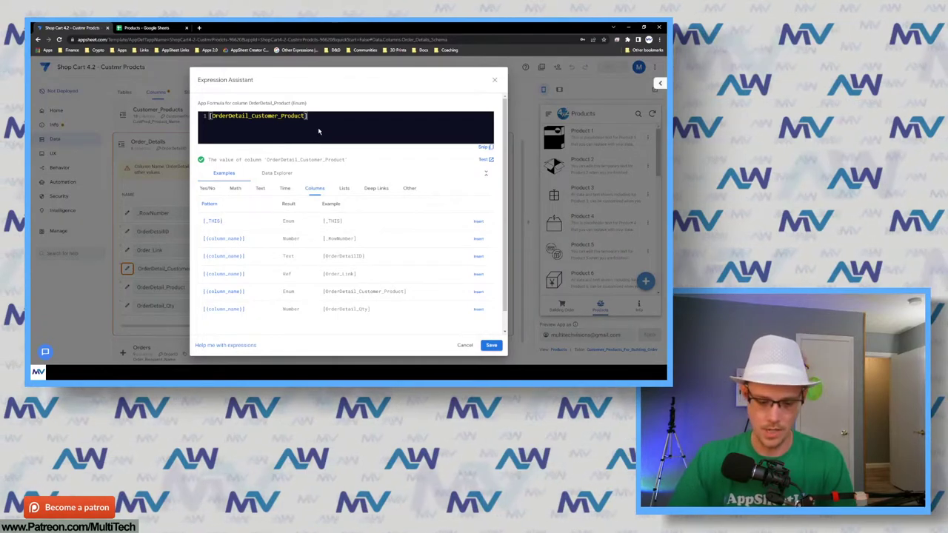
pyautogui.write('.[')
pyautogui.write('CustProd_Product_Link')
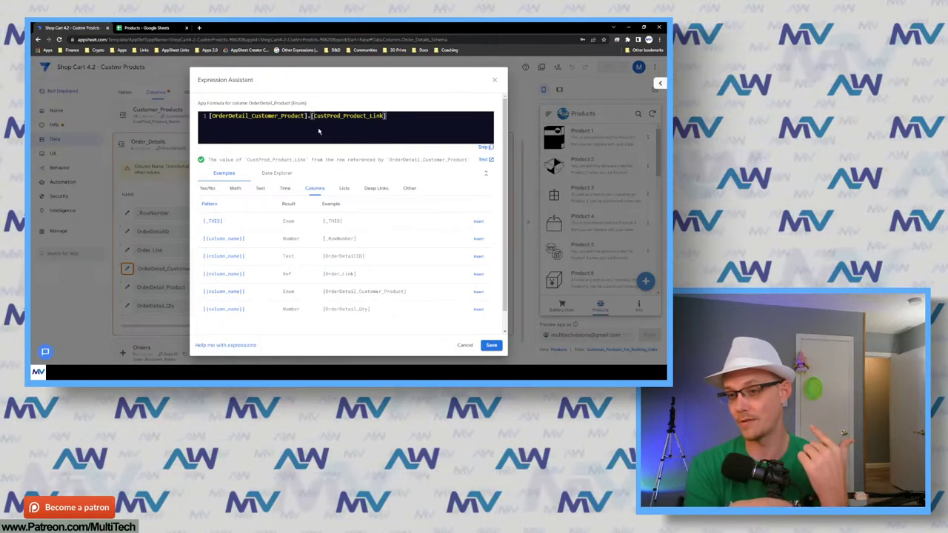
pyautogui.click(491, 345)
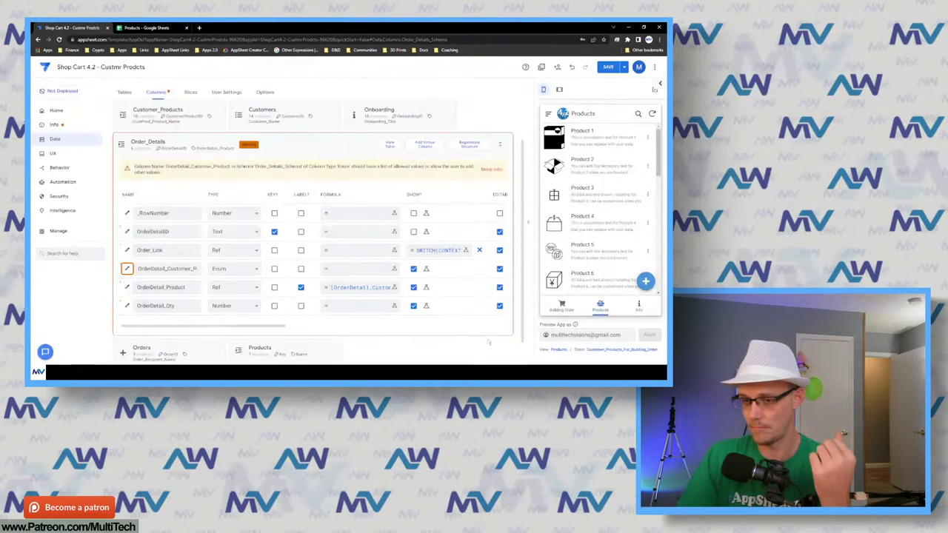
# Make OrderDetail_Customer_Product the label of the Order_Details table instead of OrderDetail_Product.
pyautogui.click(300, 288)
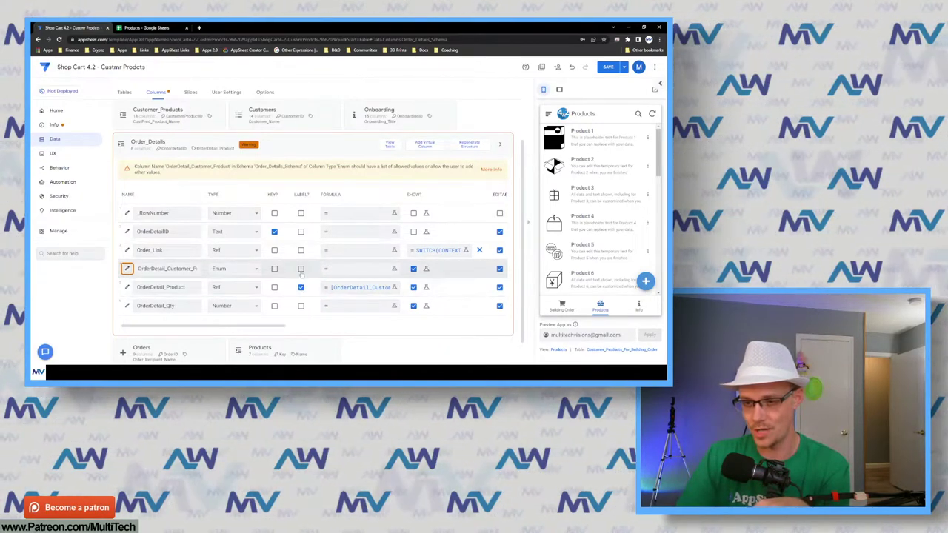
pyautogui.click(301, 270)
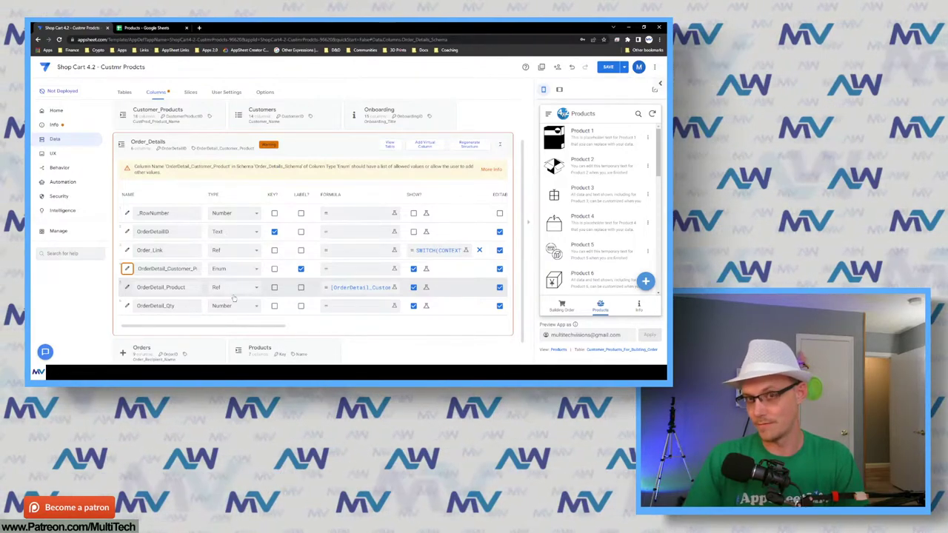
# Review the app formula of OrderDetail_Product and open the column's settings to check its type and source table.
pyautogui.click(350, 293)
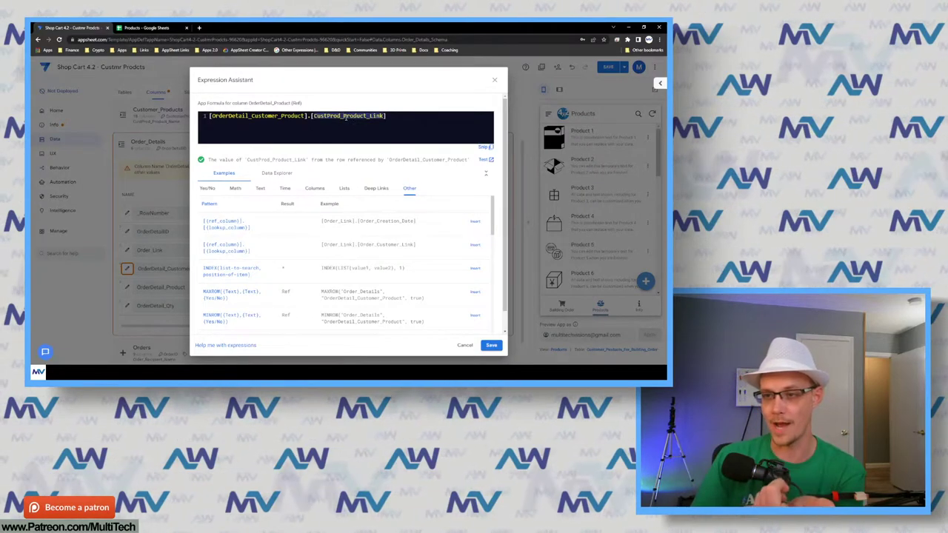
pyautogui.click(491, 346)
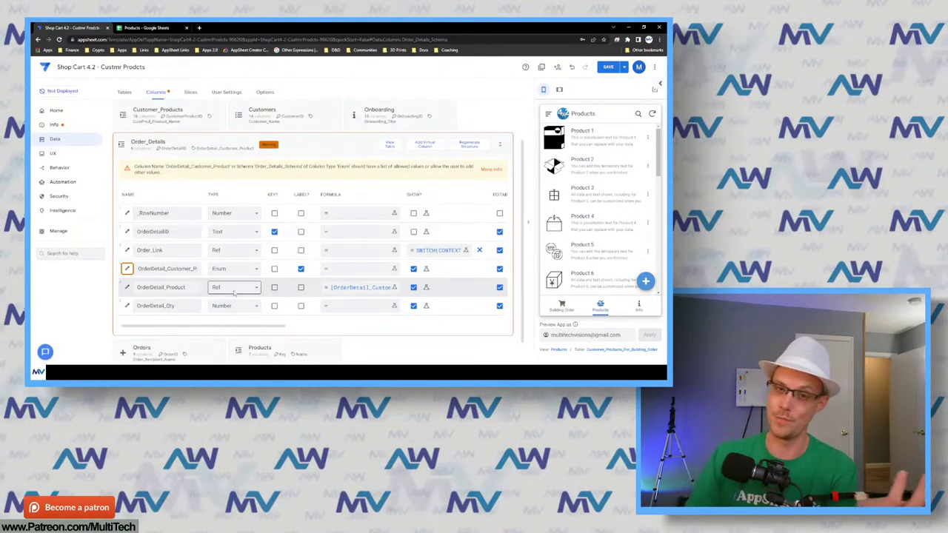
pyautogui.click(126, 287)
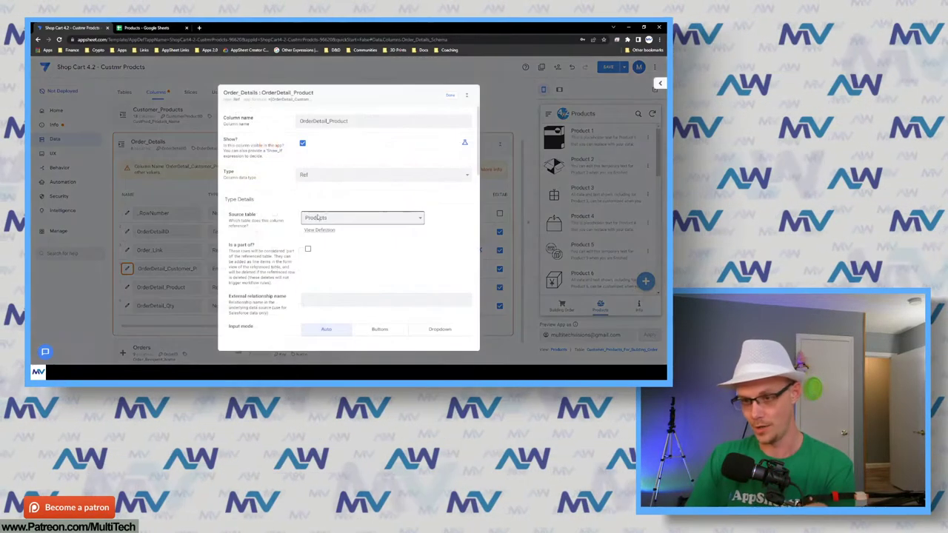
# Set the OrderDetail_Product column to type Enum with base type Ref referencing Customer_Products, and save the app.
pyautogui.click(320, 177)
pyautogui.click(318, 227)
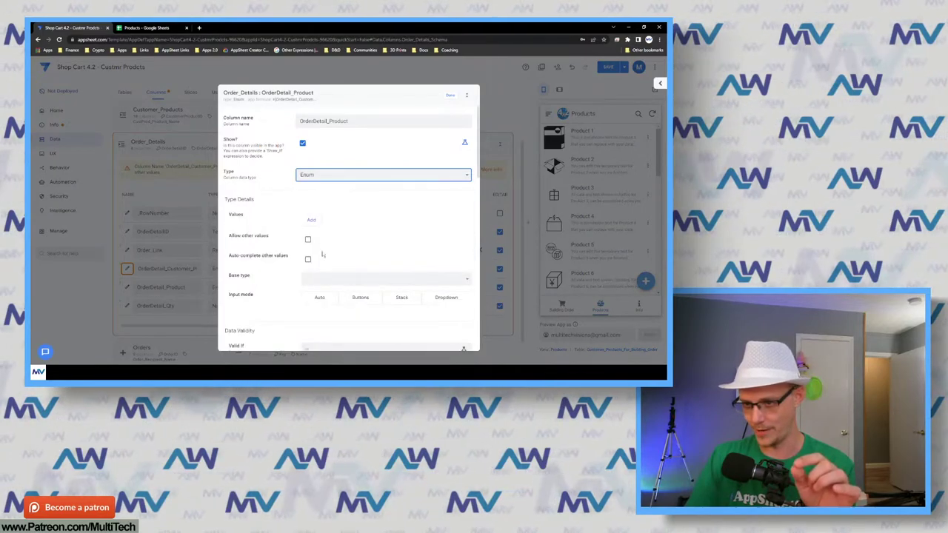
pyautogui.click(323, 278)
pyautogui.scroll(-2, 319, 215)
pyautogui.click(318, 210)
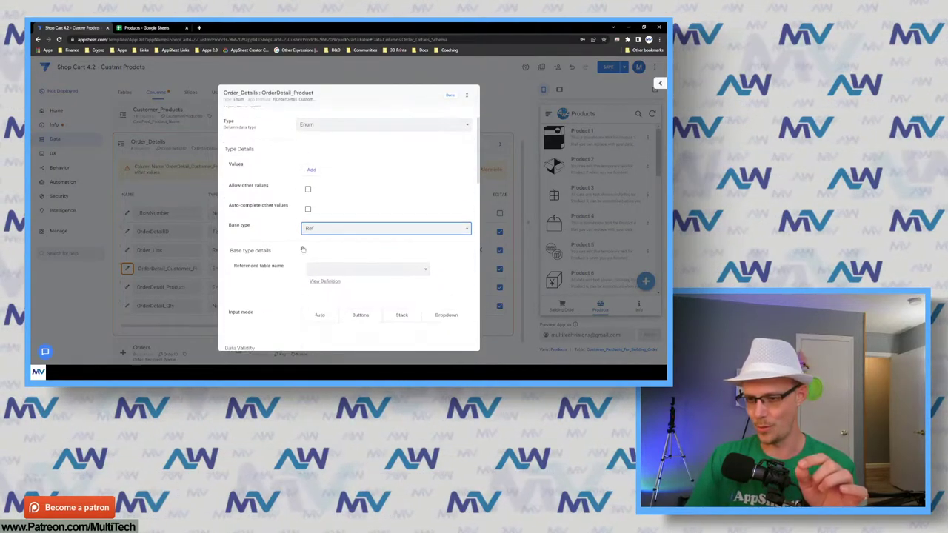
pyautogui.scroll(-1, 294, 244)
pyautogui.click(367, 253)
pyautogui.click(333, 268)
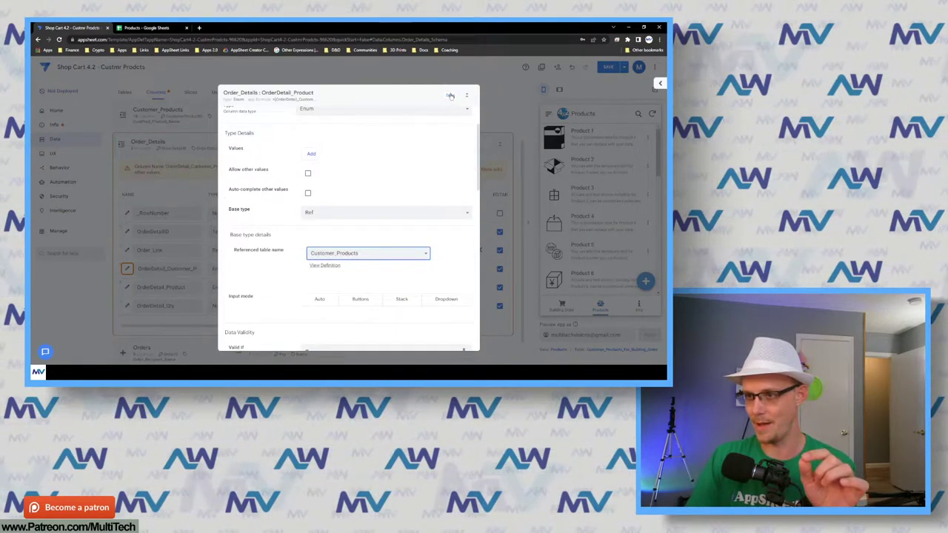
pyautogui.click(450, 95)
pyautogui.click(608, 67)
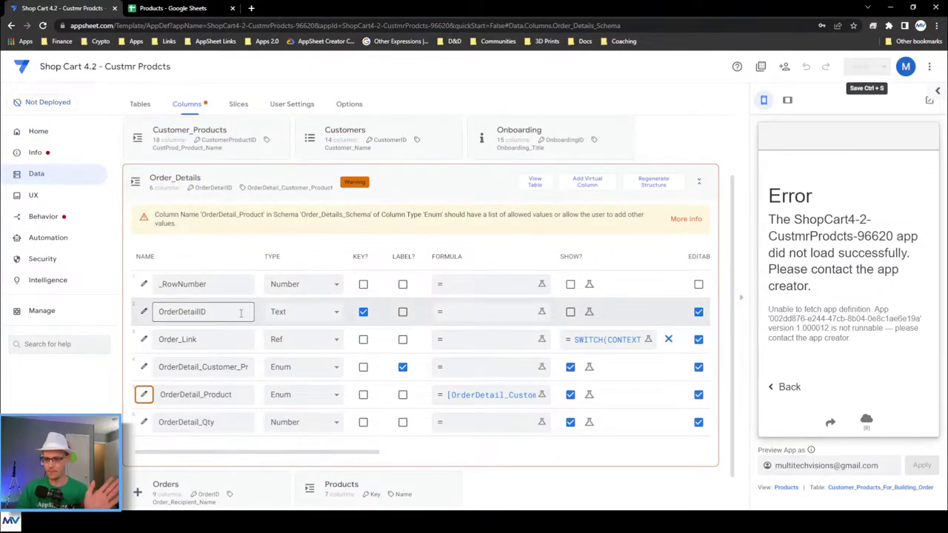
# Review the Products table's Add | New LineItem (this product) action and the action sequence of Tap | This Product.
pyautogui.doubleClick(232, 393)
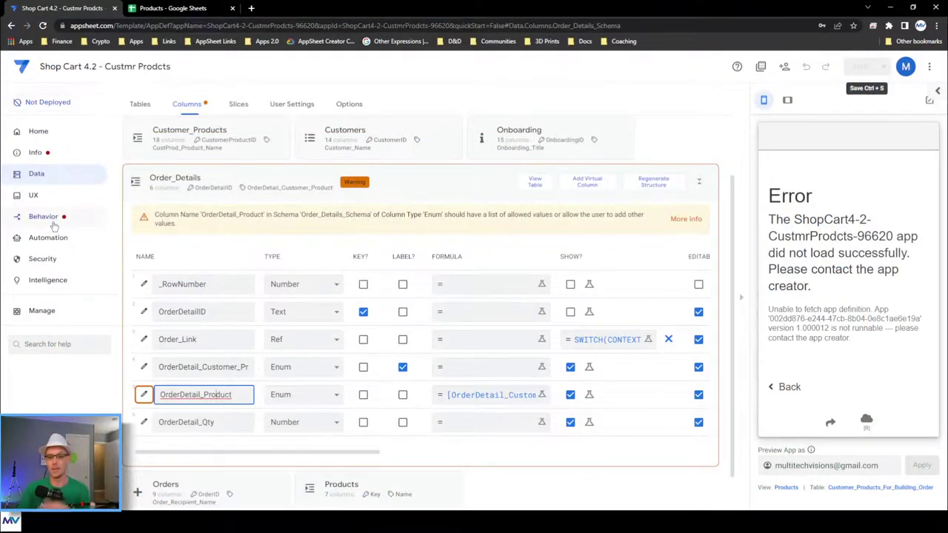
pyautogui.click(53, 223)
pyautogui.scroll(-15, 414, 233)
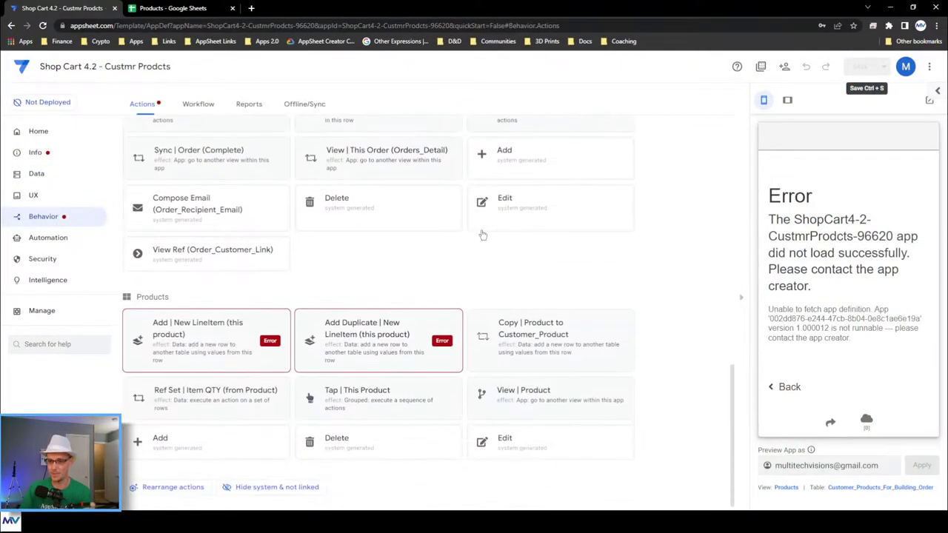
pyautogui.click(231, 331)
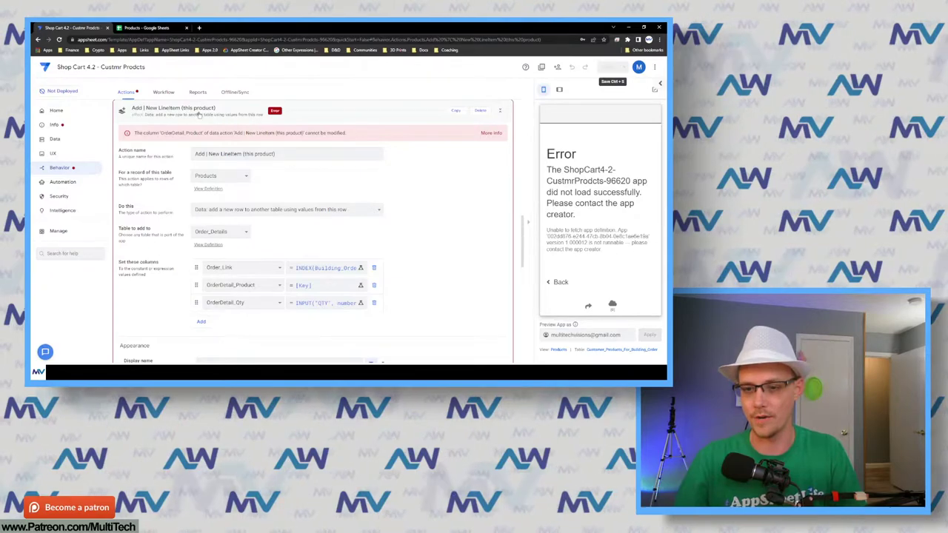
pyautogui.click(199, 115)
pyautogui.click(270, 287)
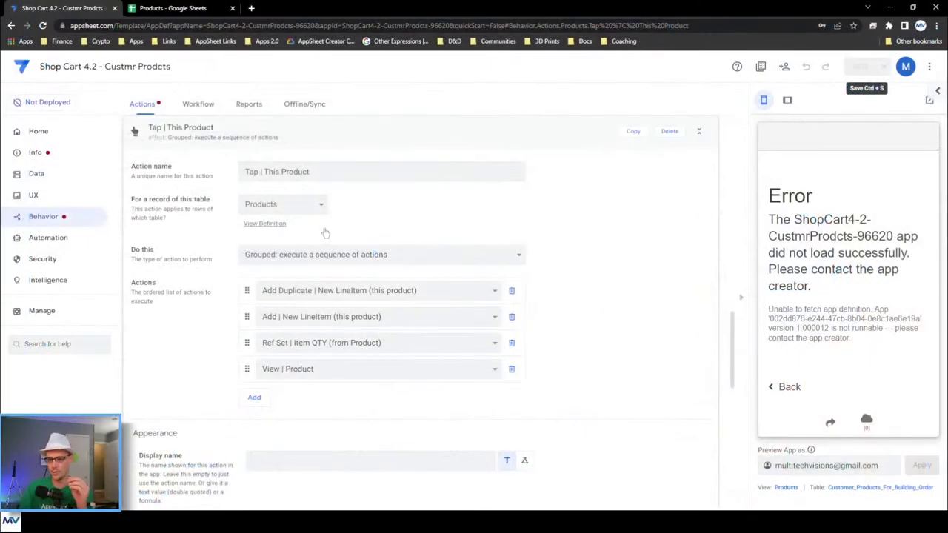
pyautogui.scroll(2, 184, 154)
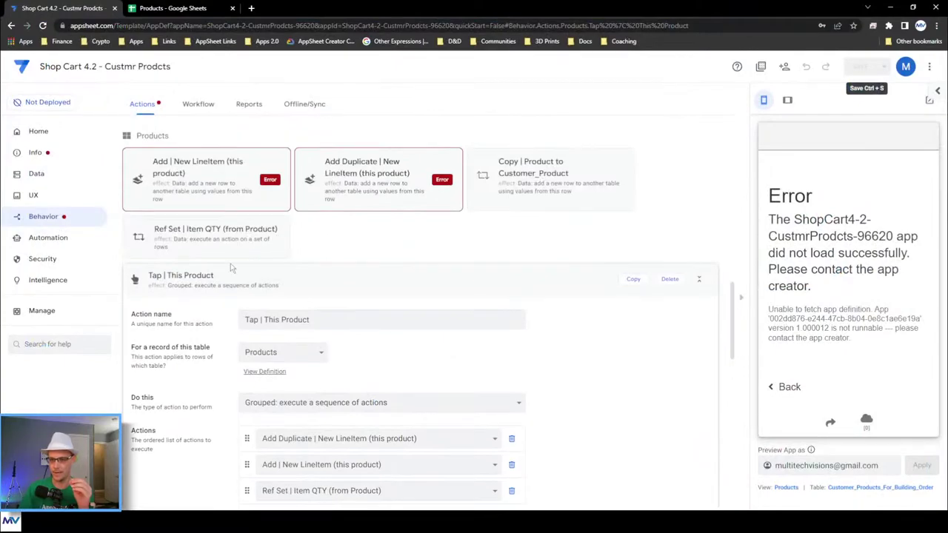
# Make the Add | New LineItem (this product) action apply to records of the Customer_Products table.
pyautogui.click(228, 197)
pyautogui.click(283, 228)
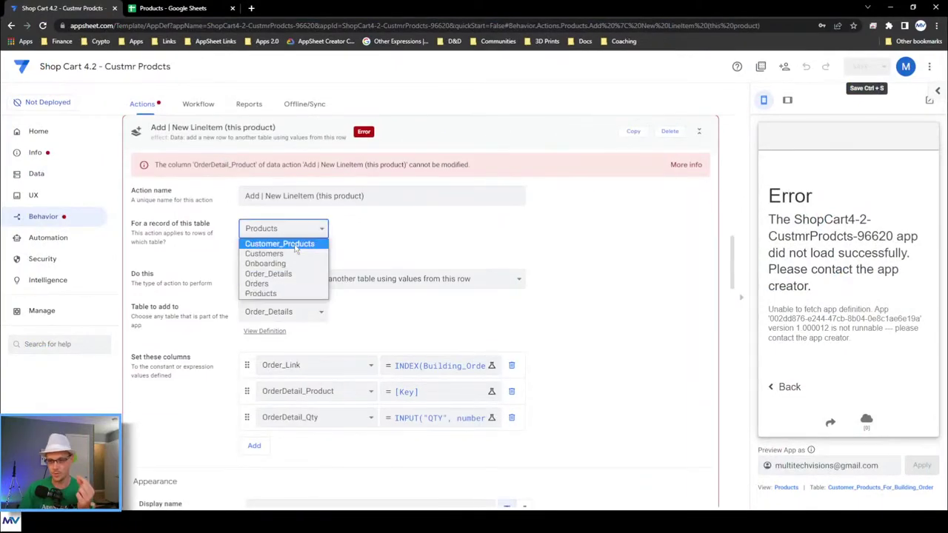
pyautogui.click(295, 245)
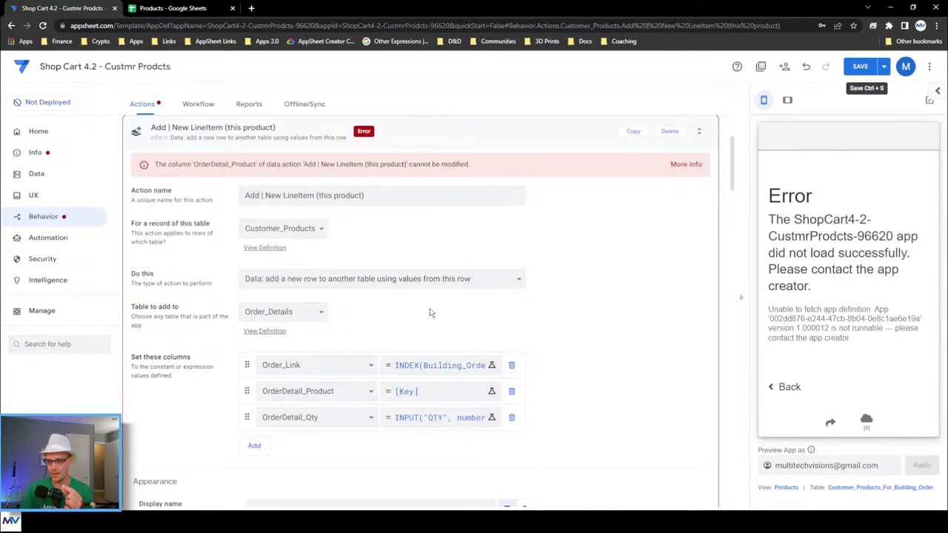
# Replace OrderDetail_Product with OrderDetail_Customer_Product among the columns set by the Add | New LineItem (this product) action.
pyautogui.scroll(-2, 414, 319)
pyautogui.click(419, 245)
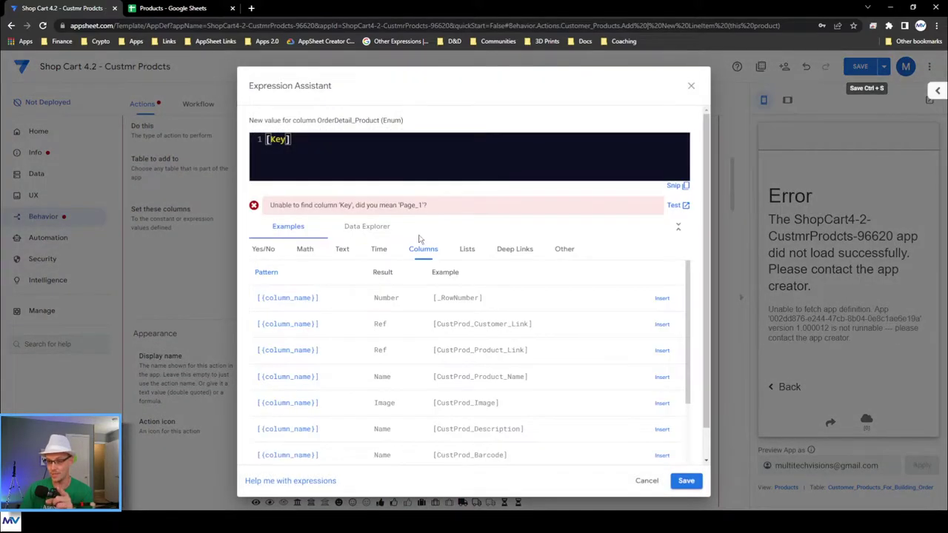
pyautogui.click(691, 86)
pyautogui.click(337, 245)
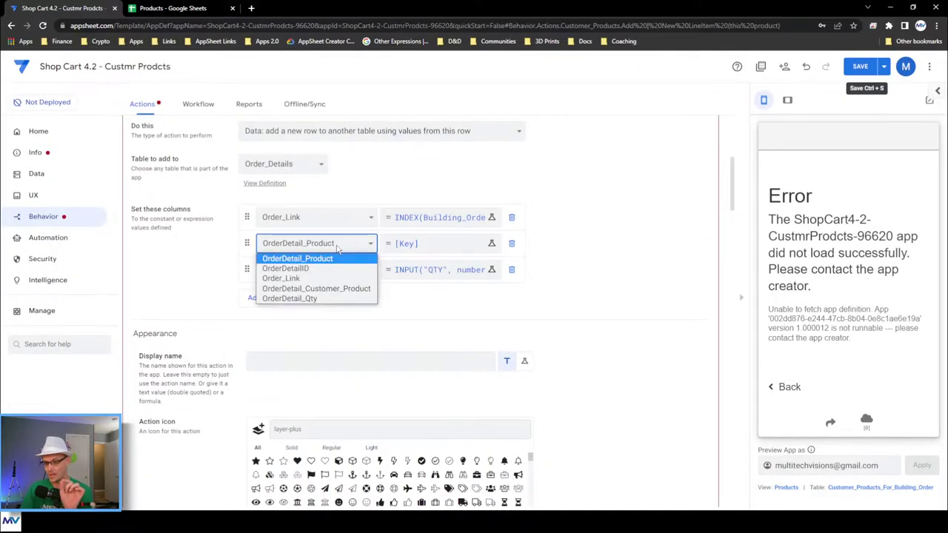
pyautogui.click(354, 289)
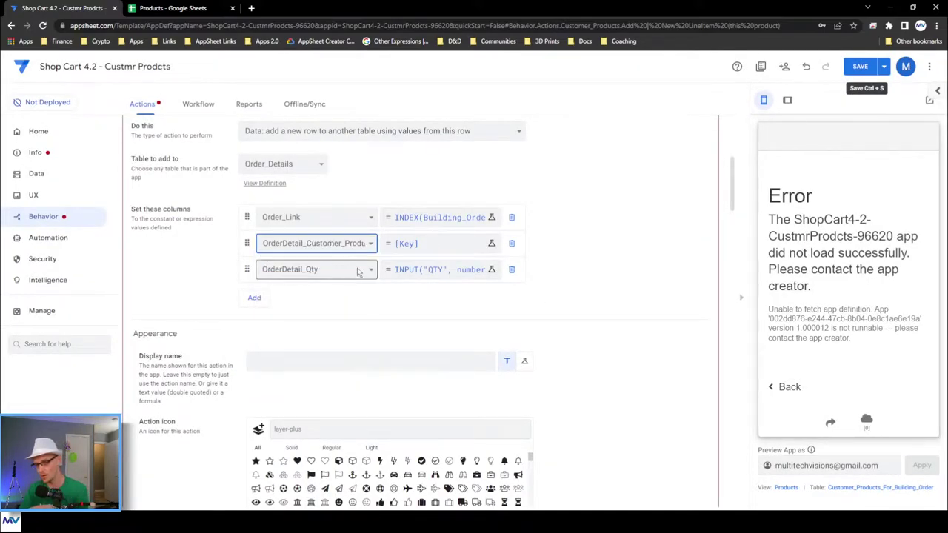
# Set the action's value for OrderDetail_Customer_Product to [CustomerProductID].
pyautogui.click(418, 246)
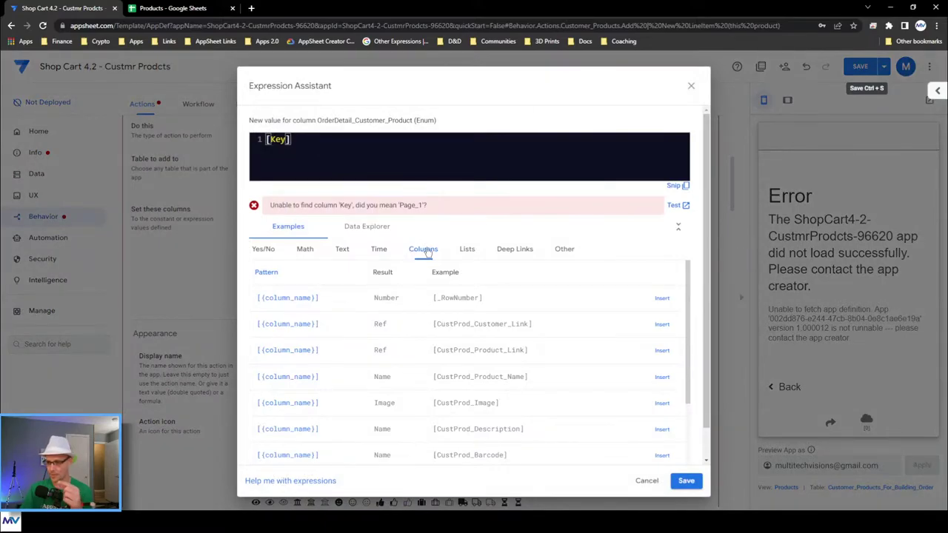
pyautogui.scroll(-2, 563, 335)
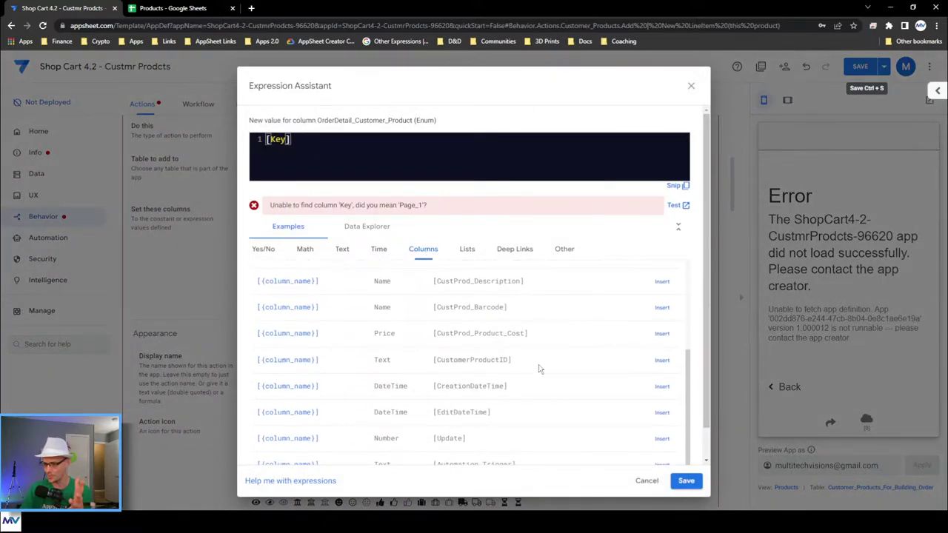
pyautogui.doubleClick(474, 361)
pyautogui.rightClick(474, 360)
pyautogui.click(501, 373)
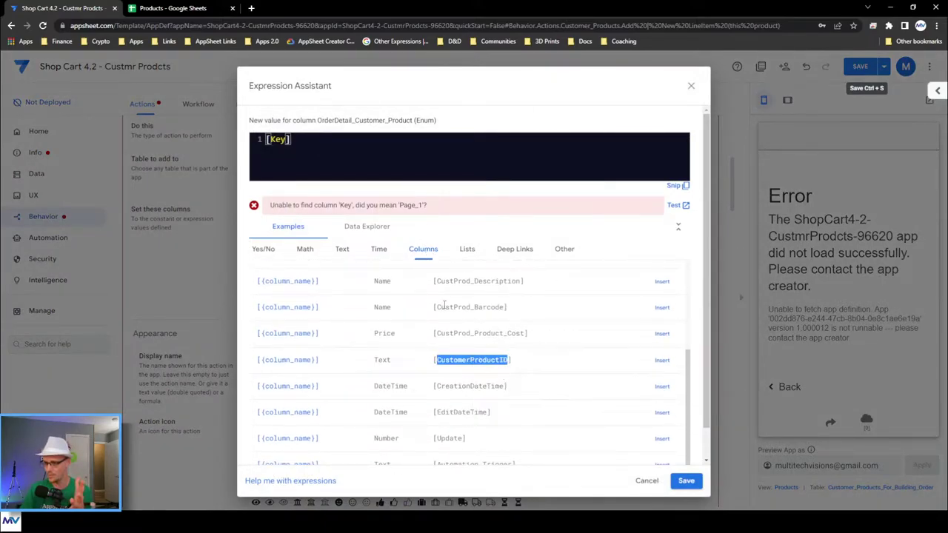
pyautogui.doubleClick(279, 139)
pyautogui.rightClick(287, 139)
pyautogui.click(313, 199)
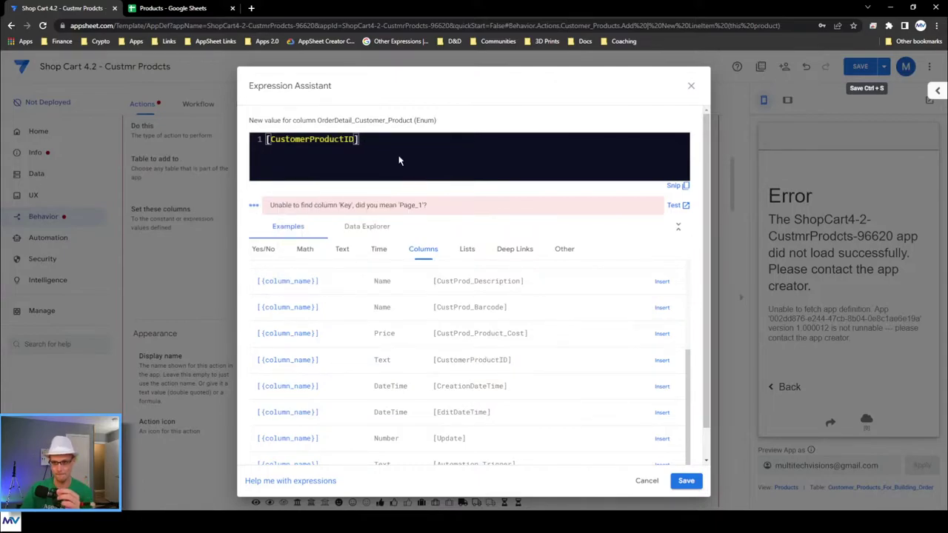
pyautogui.click(689, 485)
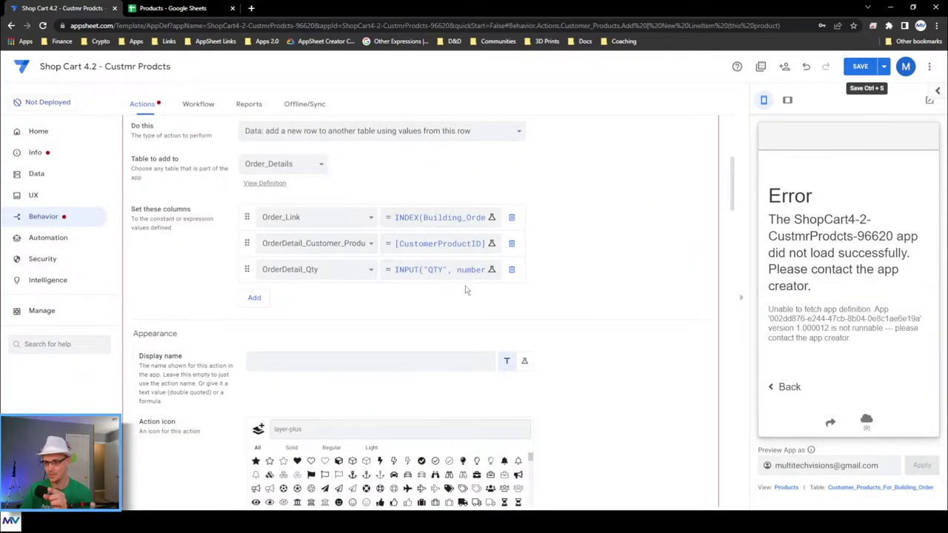
# Review the action's OrderDetail_Qty expression and look up the quantity column's header in the Order_Details sheet.
pyautogui.scroll(1, 215, 303)
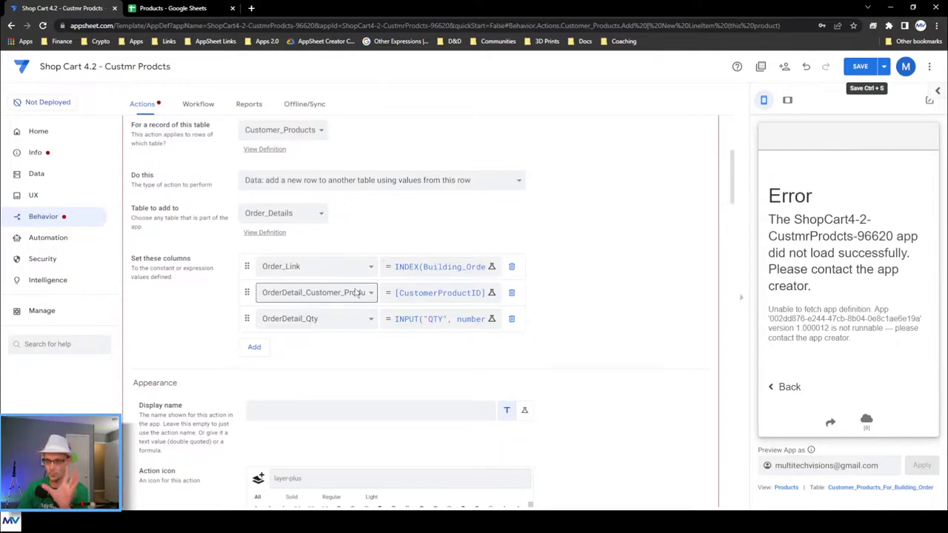
pyautogui.click(411, 318)
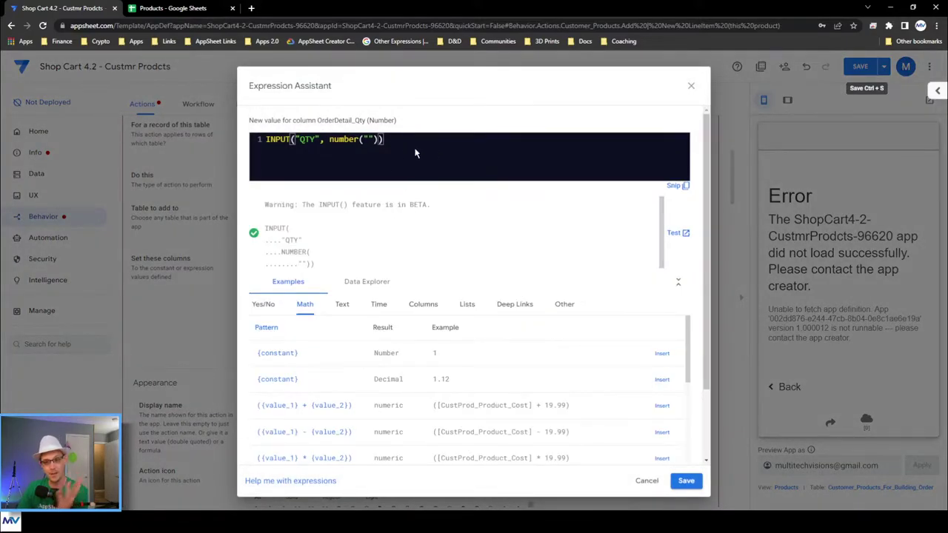
pyautogui.click(691, 88)
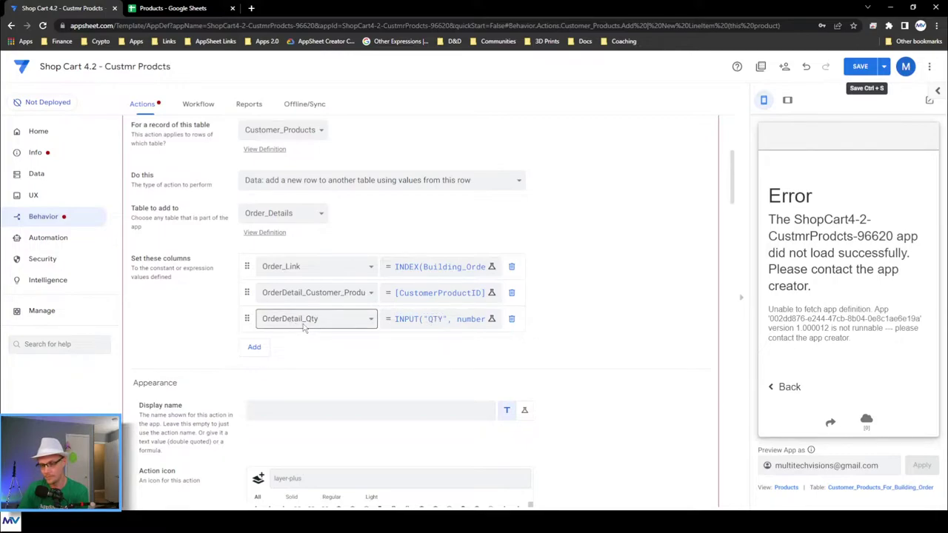
pyautogui.click(194, 10)
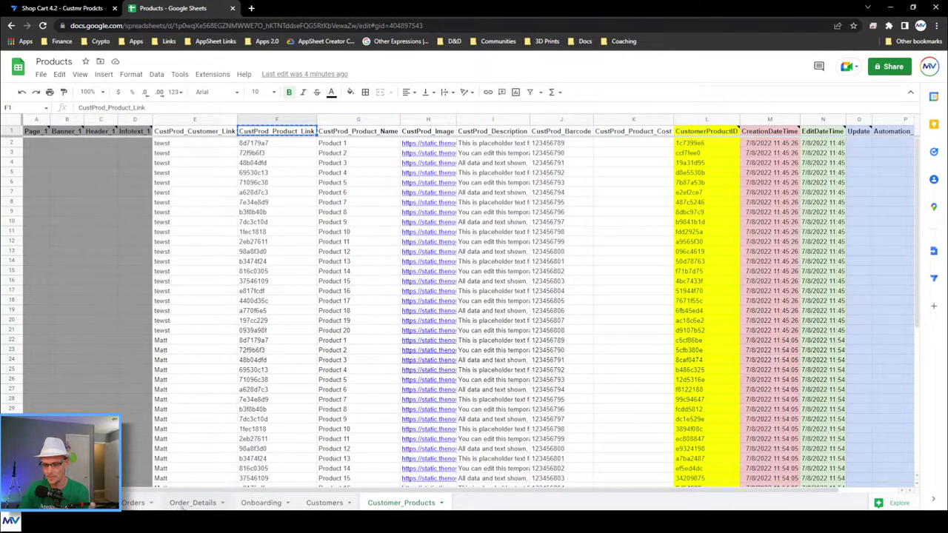
pyautogui.click(183, 503)
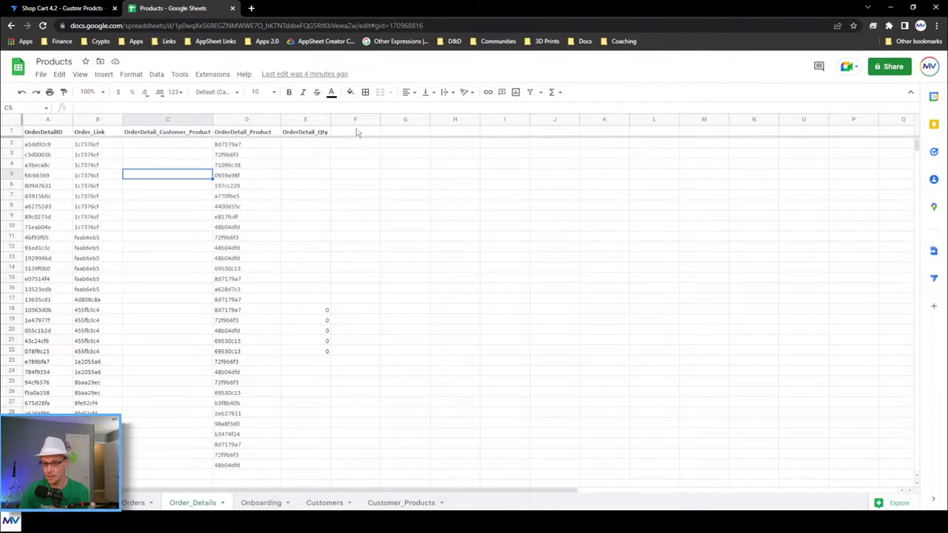
pyautogui.click(315, 133)
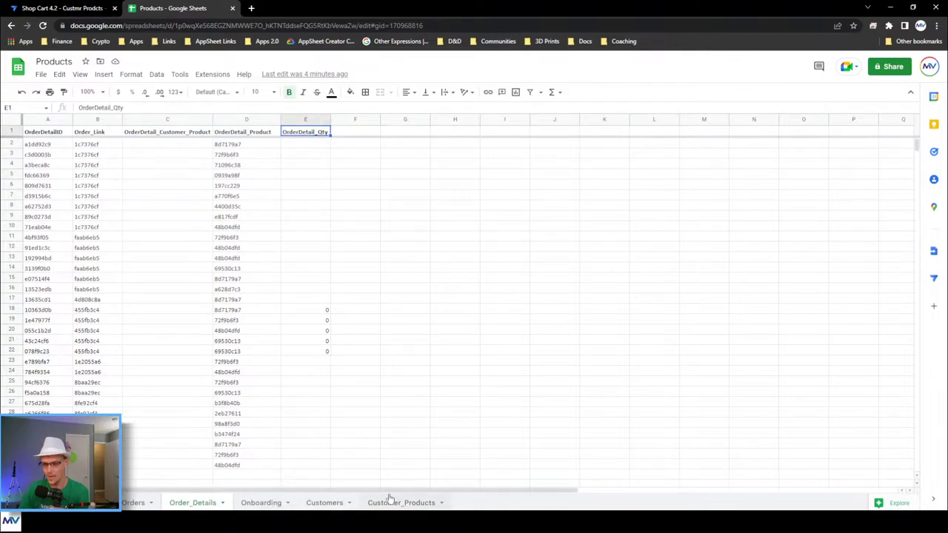
pyautogui.click(104, 9)
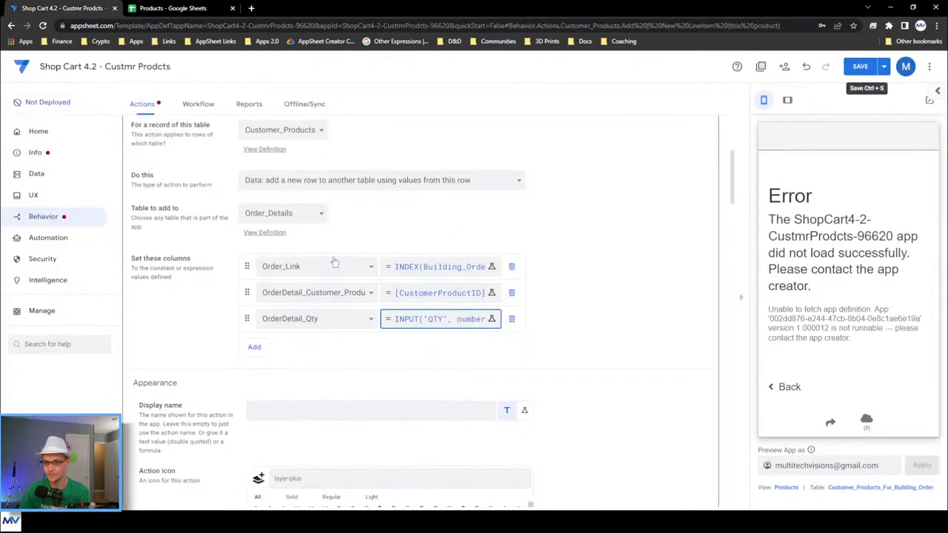
# Change the OrderDetail_Qty expression to INPUT("OrderDetail_Qty", number("")), copying the column name from the Order_Details sheet.
pyautogui.click(438, 320)
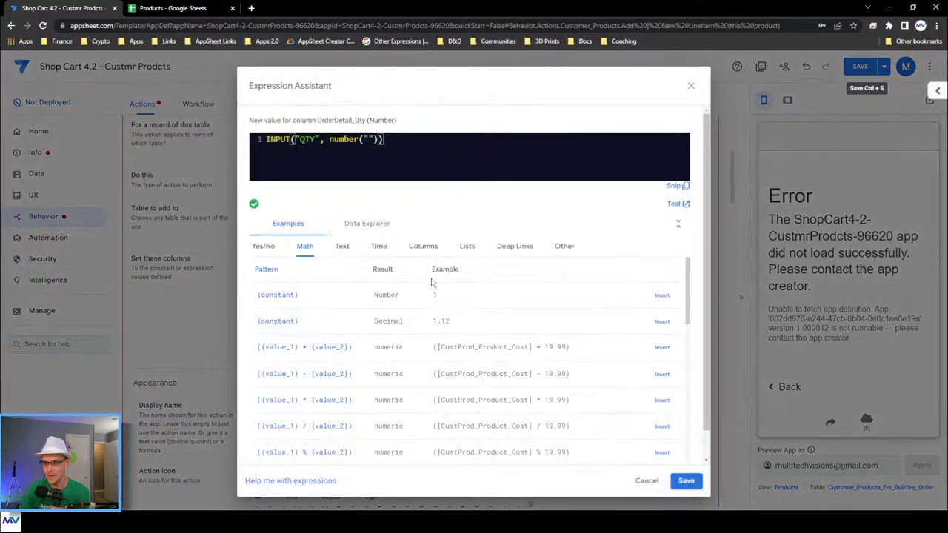
pyautogui.click(209, 9)
pyautogui.click(307, 162)
pyautogui.click(320, 132)
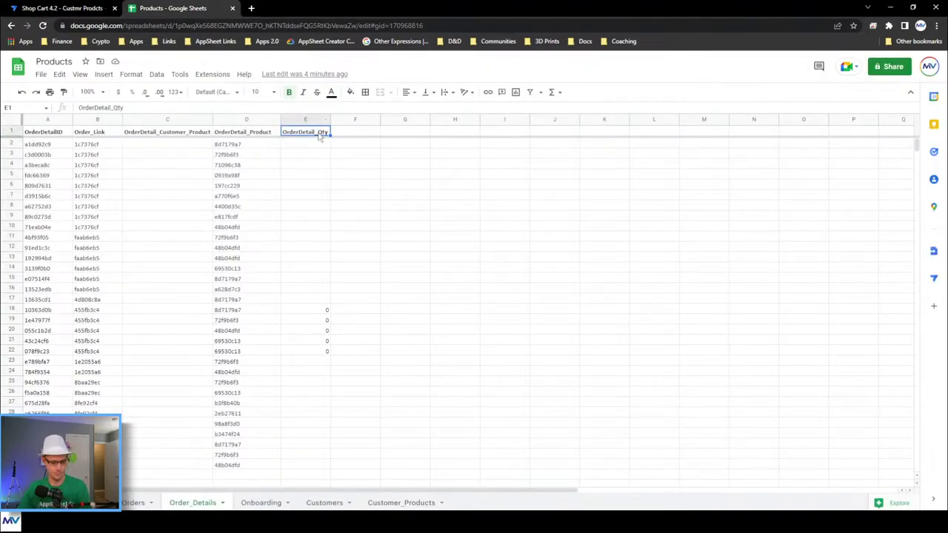
pyautogui.click(94, 10)
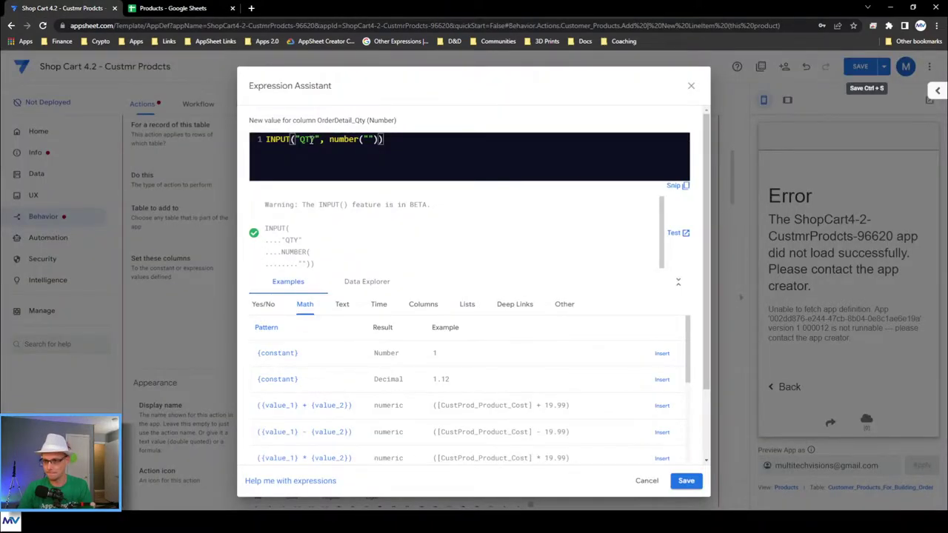
pyautogui.doubleClick(309, 139)
pyautogui.hotkey('ctrl', 'v')
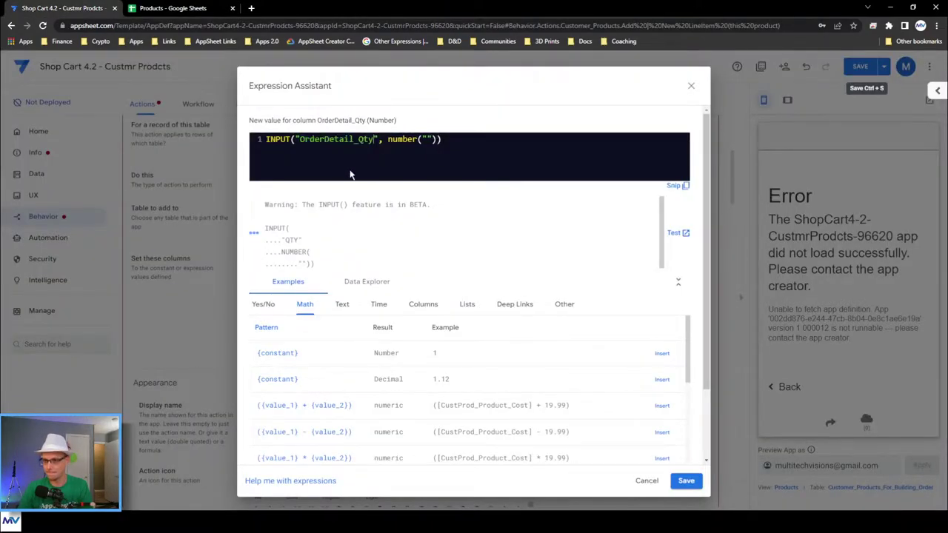
pyautogui.click(678, 481)
# Replace Key with CustProd_Product_Link in the IN() test of the Add | New LineItem (this product) action's condition and save the expression.
pyautogui.scroll(-3, 581, 298)
pyautogui.scroll(-3, 581, 299)
pyautogui.click(306, 299)
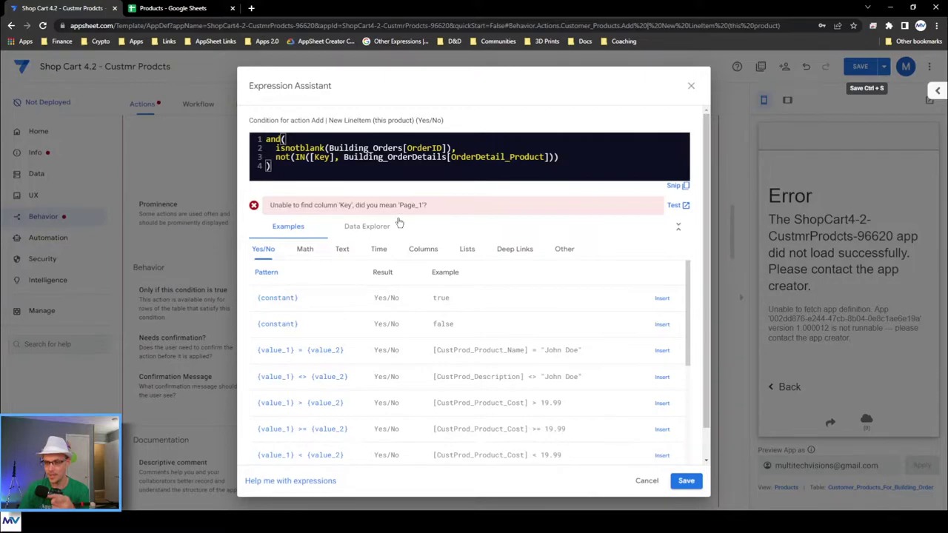
pyautogui.click(323, 160)
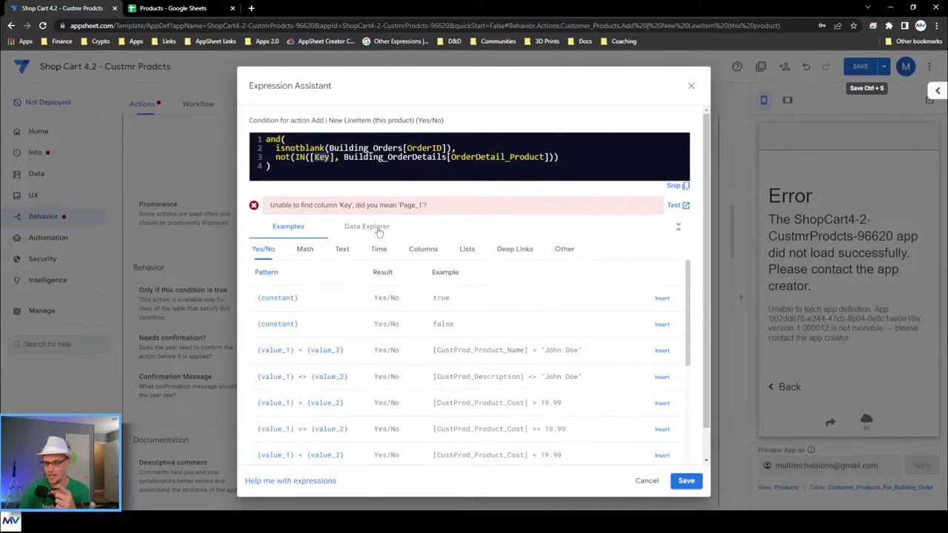
pyautogui.click(432, 252)
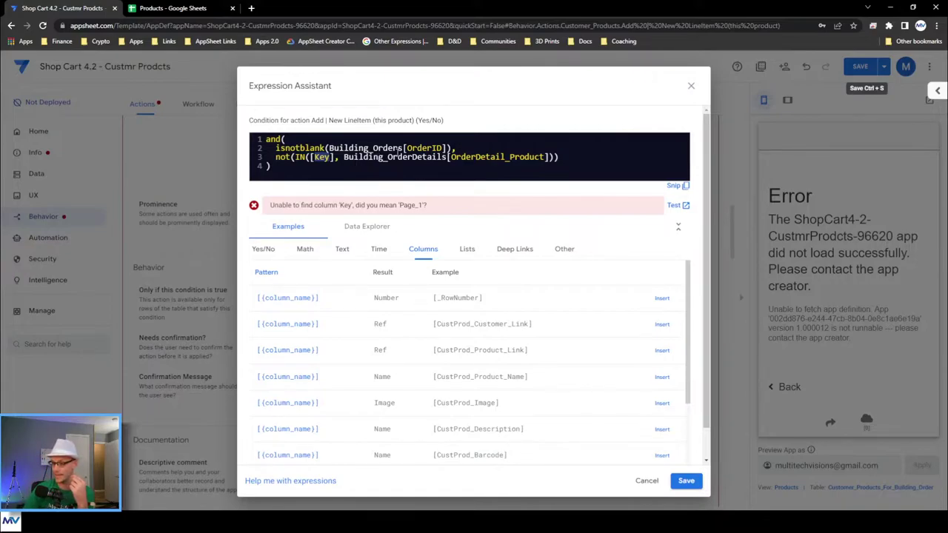
pyautogui.moveTo(344, 157); pyautogui.dragTo(545, 157)
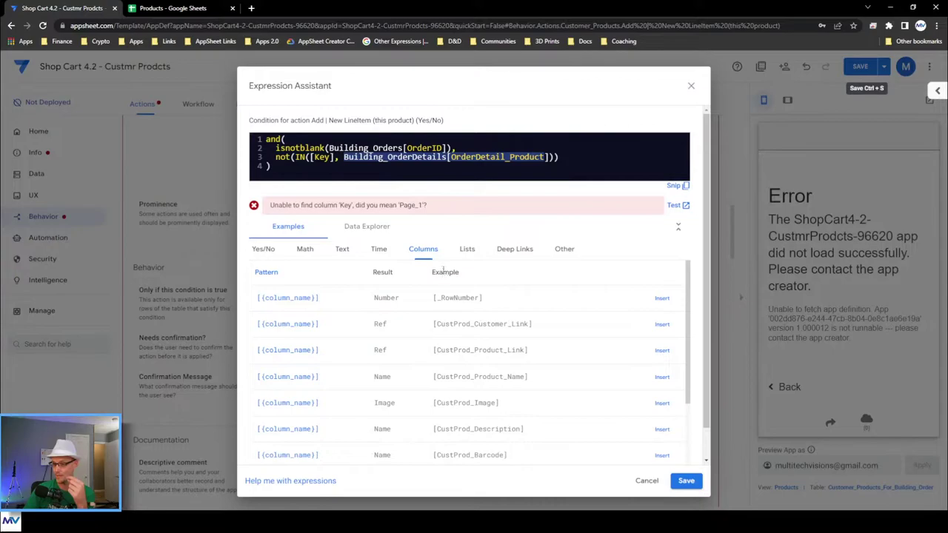
pyautogui.doubleClick(503, 348)
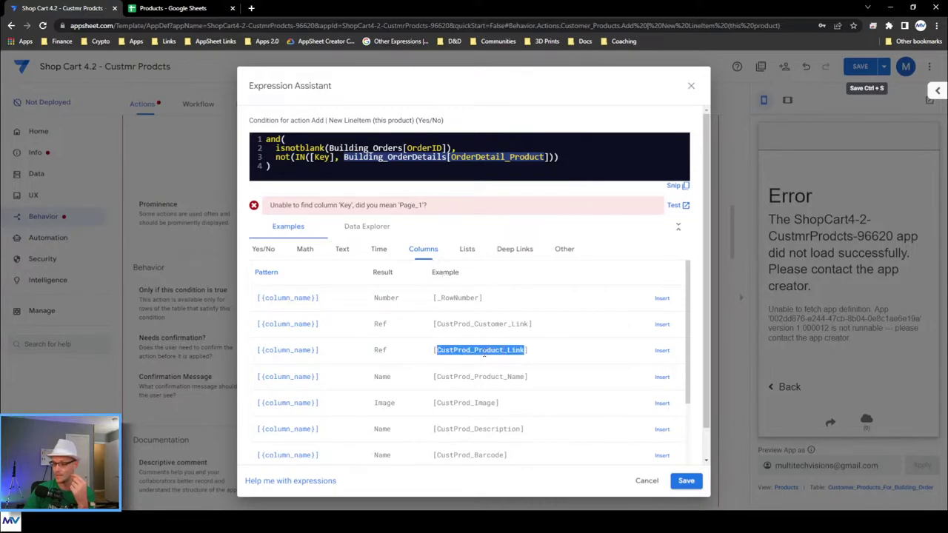
pyautogui.rightClick(484, 356)
pyautogui.click(495, 363)
pyautogui.doubleClick(323, 157)
pyautogui.rightClick(329, 158)
pyautogui.click(348, 215)
pyautogui.click(333, 171)
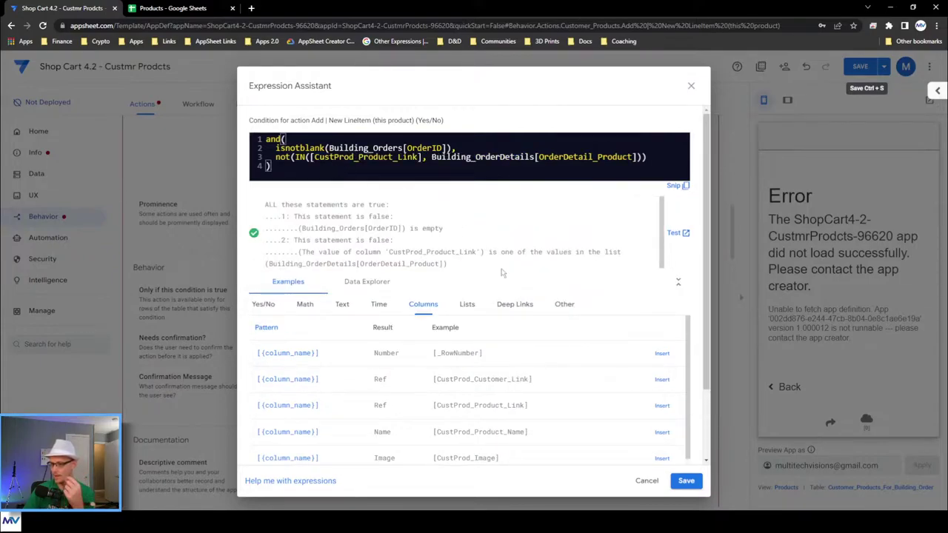
pyautogui.click(686, 481)
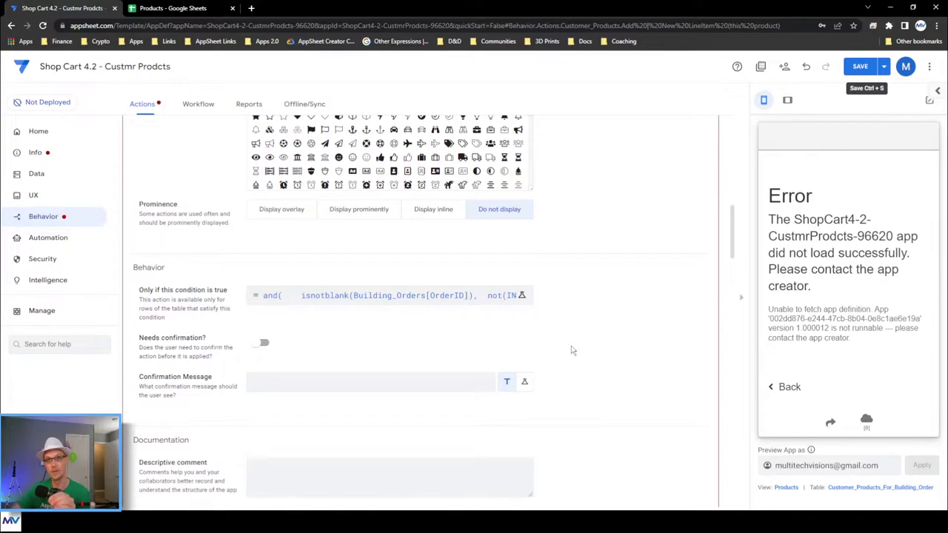
# Review the Add | New LineItem (this product) action's settings and save the app.
pyautogui.scroll(1, 571, 352)
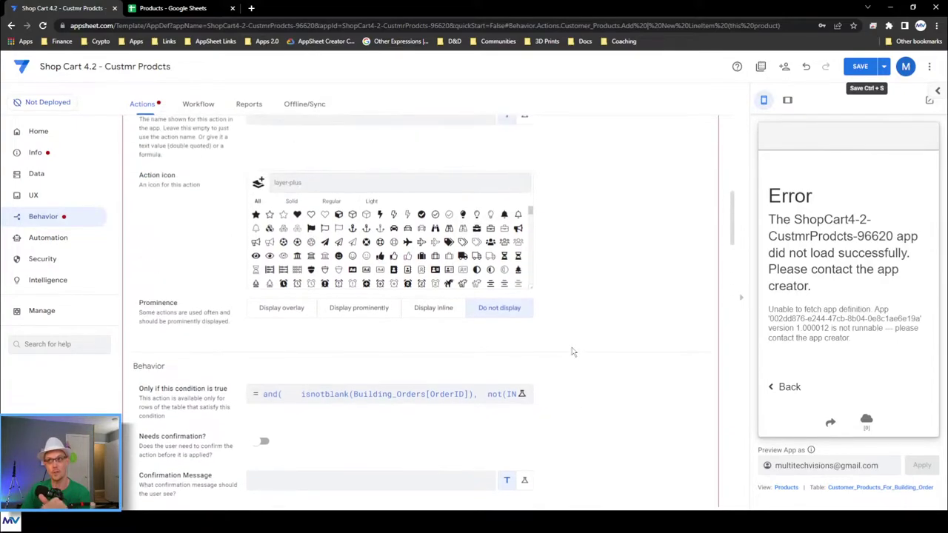
pyautogui.scroll(4, 572, 352)
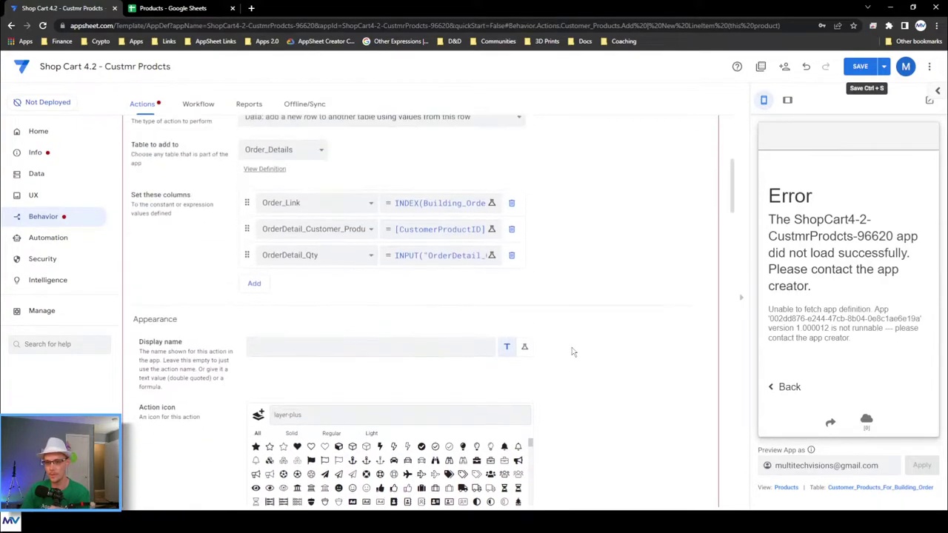
pyautogui.scroll(1, 572, 351)
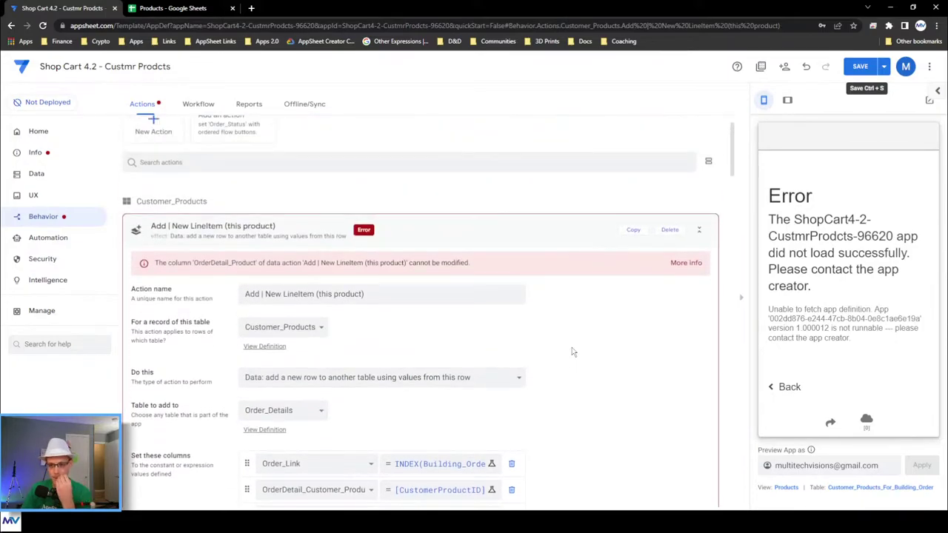
pyautogui.scroll(-2, 572, 352)
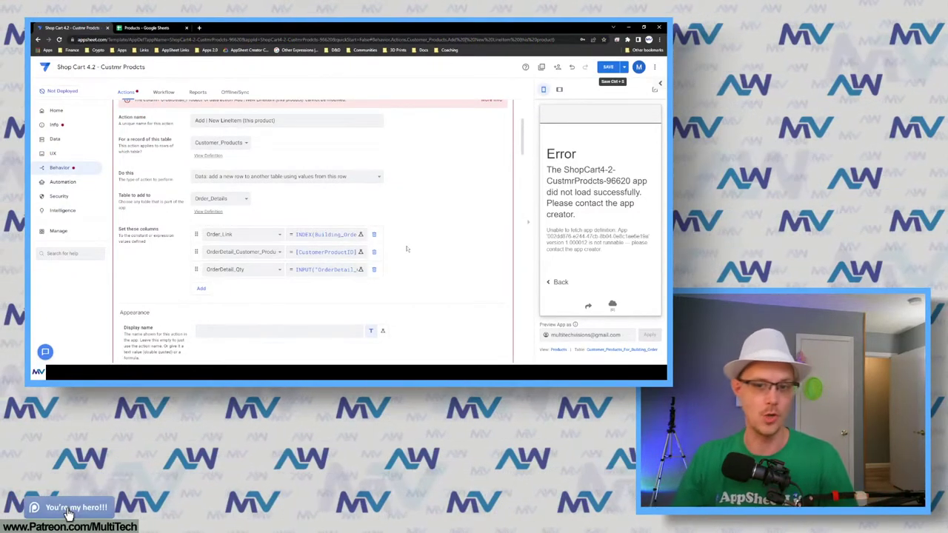
pyautogui.hotkey('ctrl', 's')
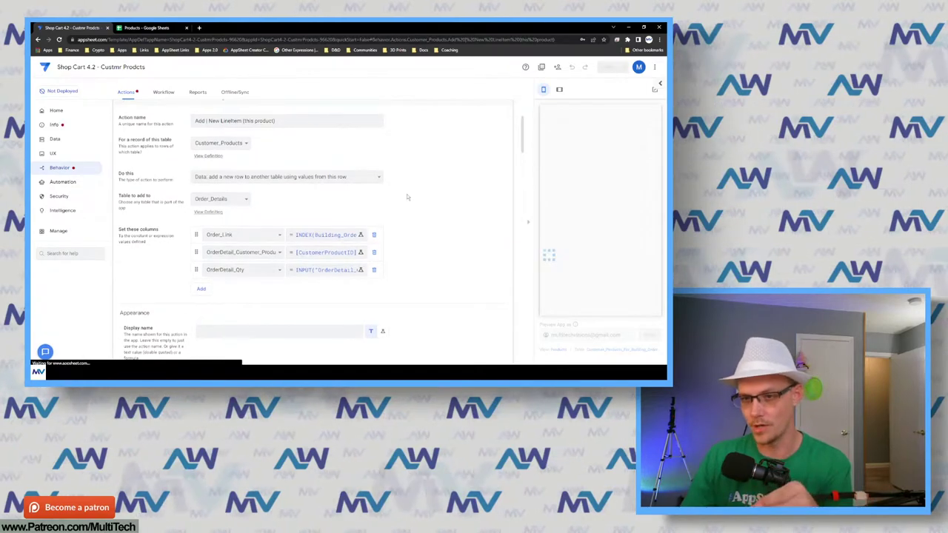
# Make the Products action Add Duplicate | New LineItem (this product) apply to records of the Customer_Products table.
pyautogui.scroll(-10, 408, 207)
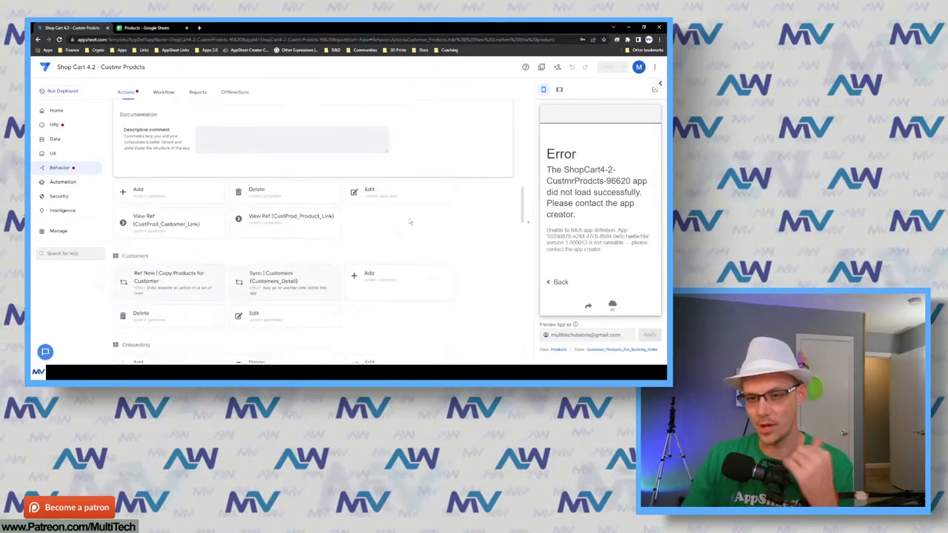
pyautogui.click(208, 230)
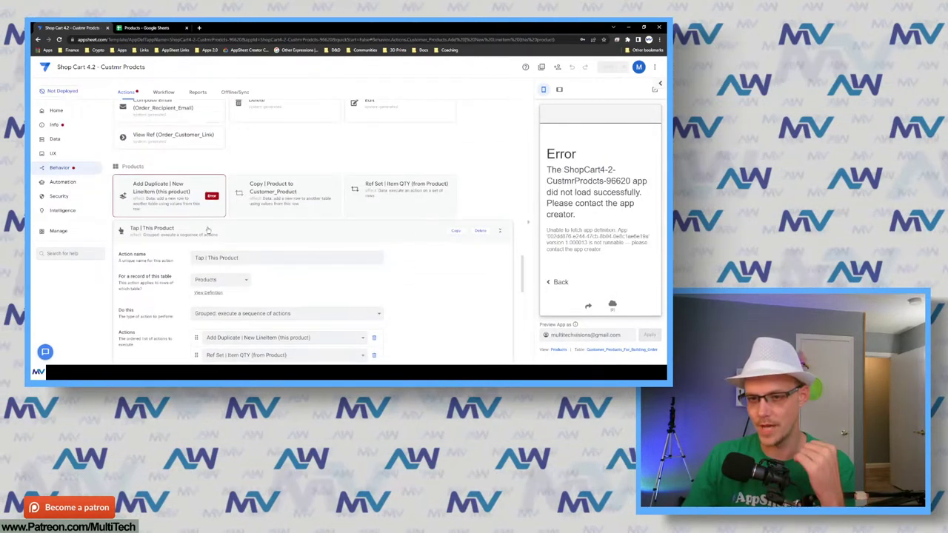
pyautogui.click(208, 230)
pyautogui.click(169, 248)
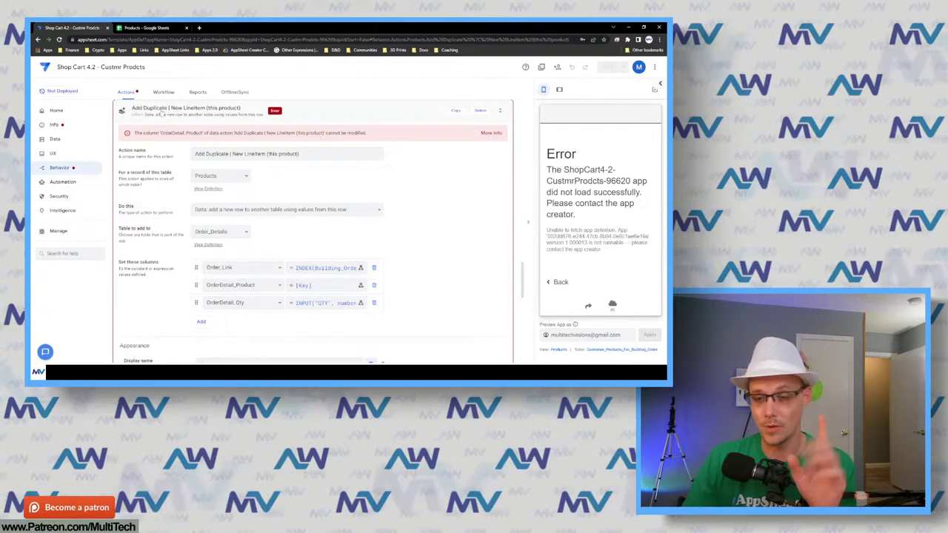
pyautogui.scroll(1, 159, 185)
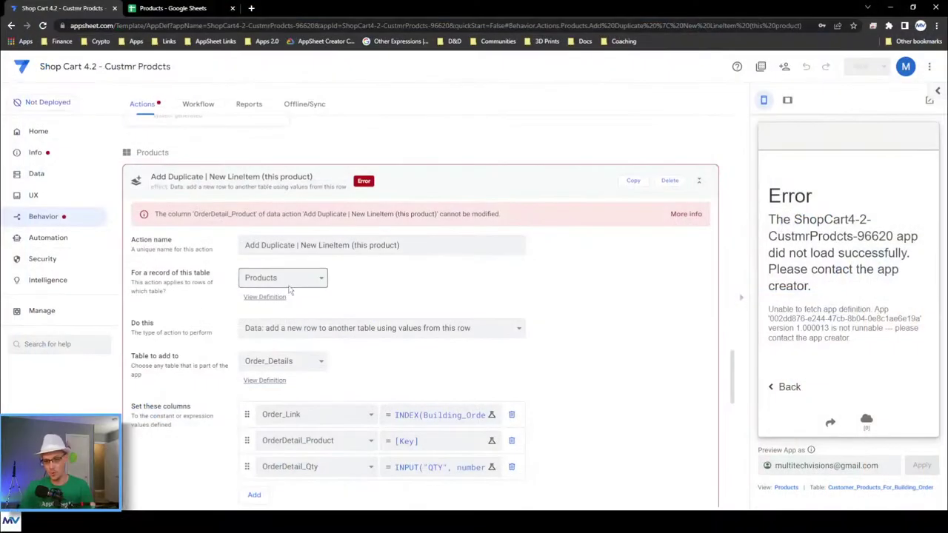
pyautogui.click(227, 212)
pyautogui.click(227, 212)
pyautogui.click(290, 279)
pyautogui.click(294, 293)
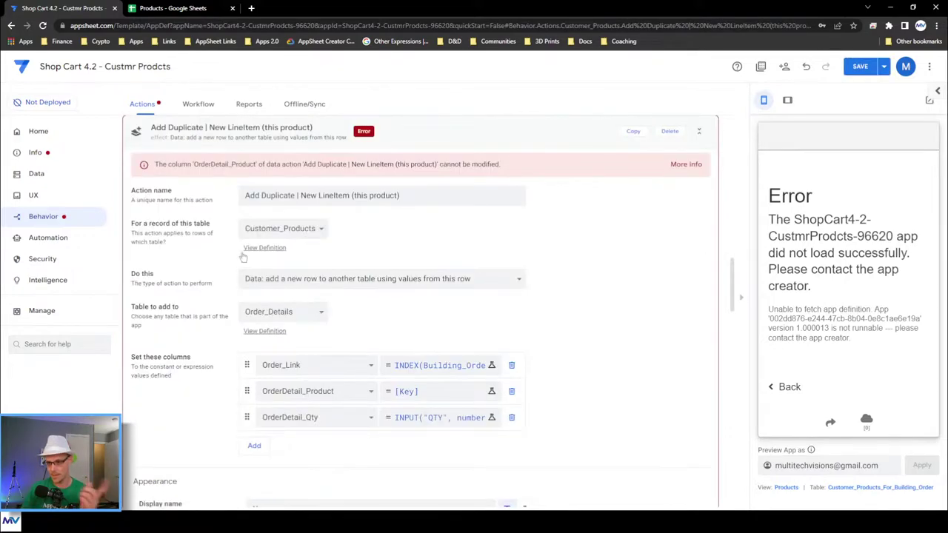
# Replace OrderDetail_Product with OrderDetail_Customer_Product among the columns set by the Add Duplicate | New LineItem (this product) action.
pyautogui.scroll(-1, 204, 256)
pyautogui.click(426, 342)
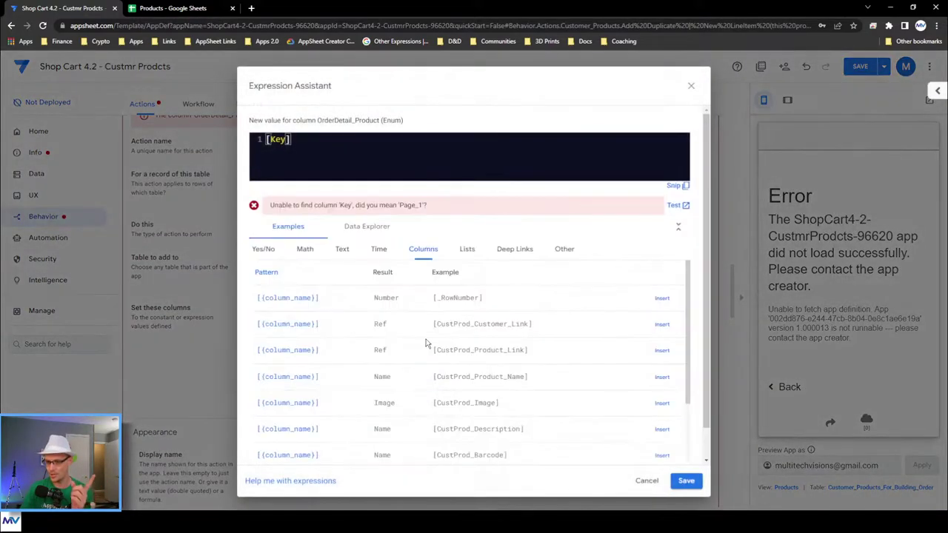
pyautogui.click(689, 87)
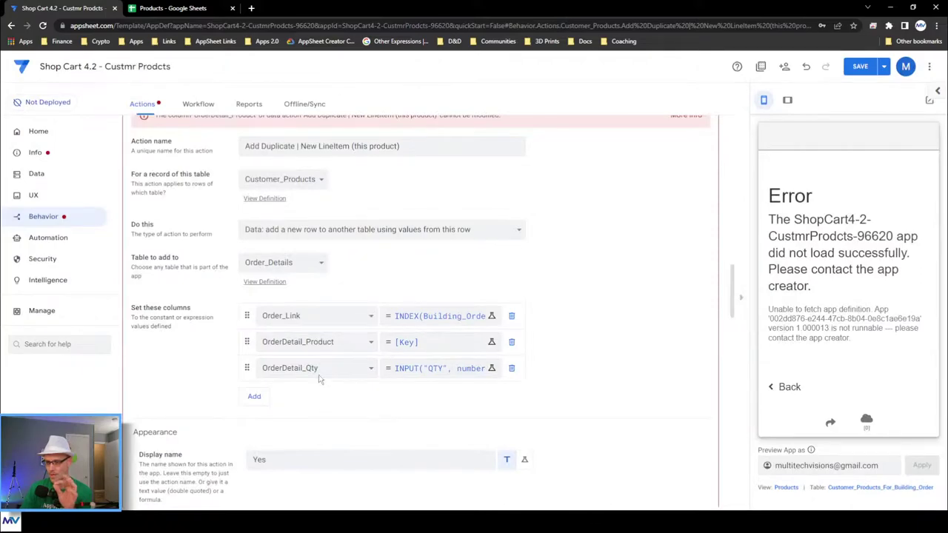
pyautogui.click(324, 344)
pyautogui.click(339, 388)
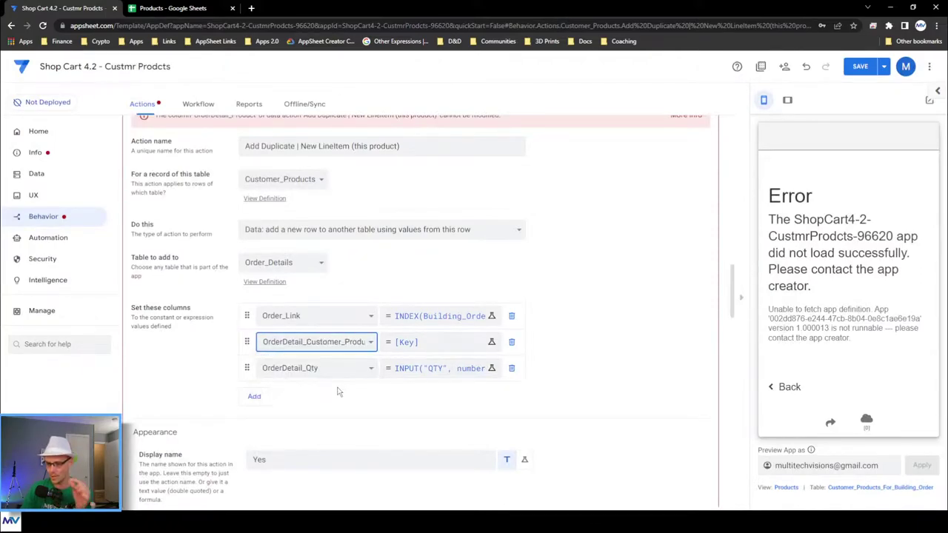
# Set the duplicate action's value for OrderDetail_Customer_Product to [CustomerProductID], copying the name from the example columns.
pyautogui.click(415, 344)
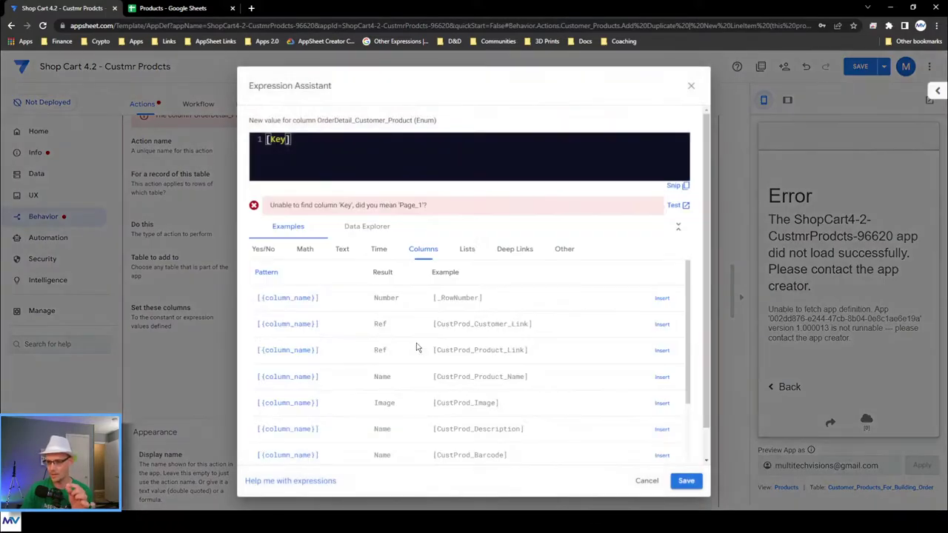
pyautogui.doubleClick(509, 349)
pyautogui.rightClick(510, 351)
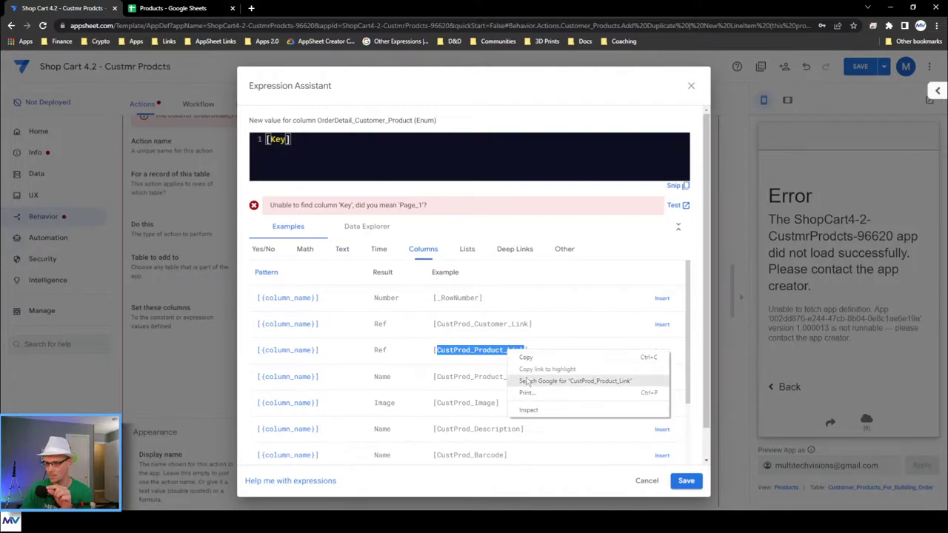
pyautogui.doubleClick(508, 325)
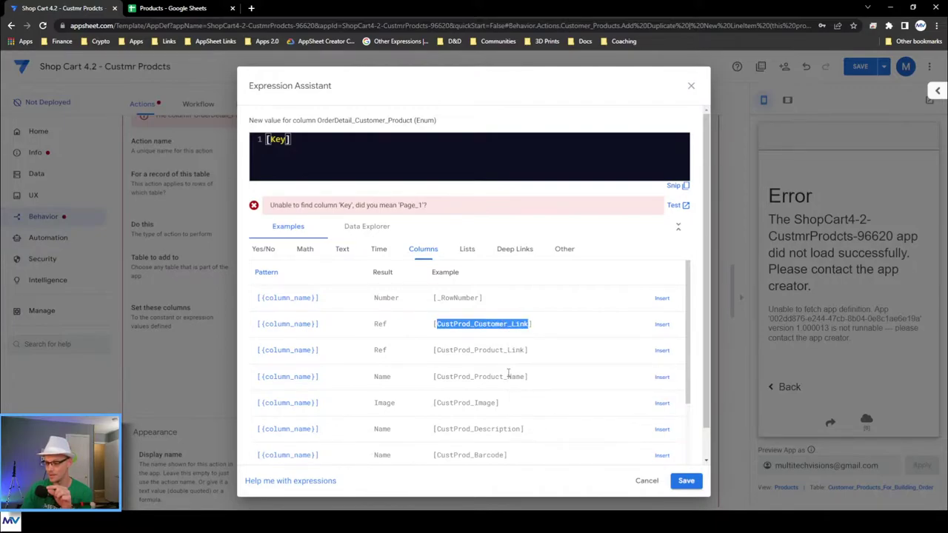
pyautogui.scroll(-3, 508, 375)
pyautogui.doubleClick(488, 354)
pyautogui.rightClick(487, 354)
pyautogui.click(504, 362)
pyautogui.doubleClick(282, 140)
pyautogui.rightClick(282, 140)
pyautogui.click(348, 201)
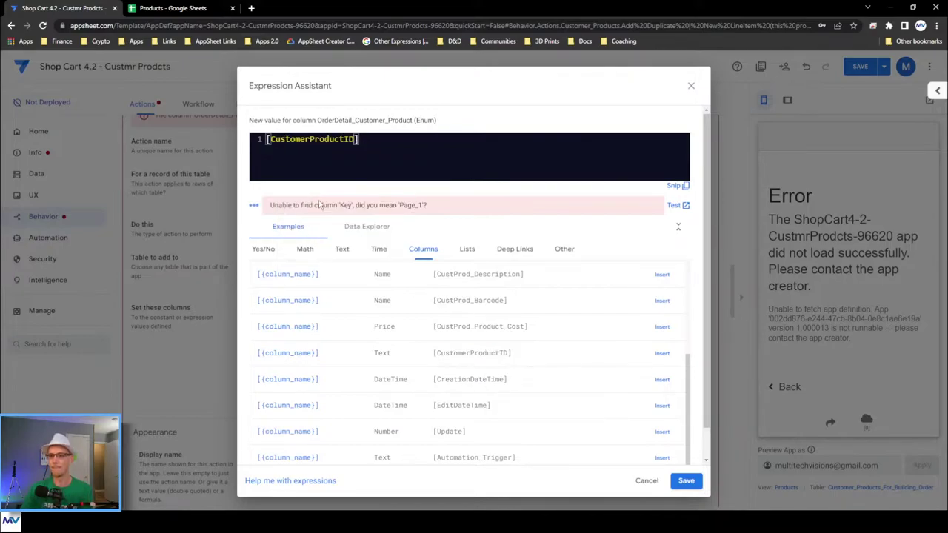
pyautogui.click(687, 482)
# Change the duplicate action's OrderDetail_Qty expression to INPUT("OrderDetail_Qty", number("")).
pyautogui.click(455, 374)
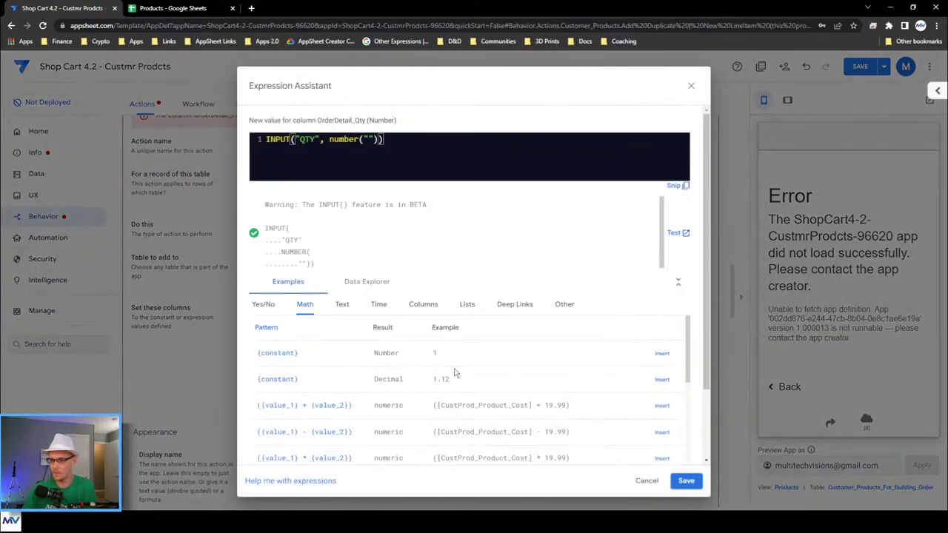
pyautogui.click(174, 9)
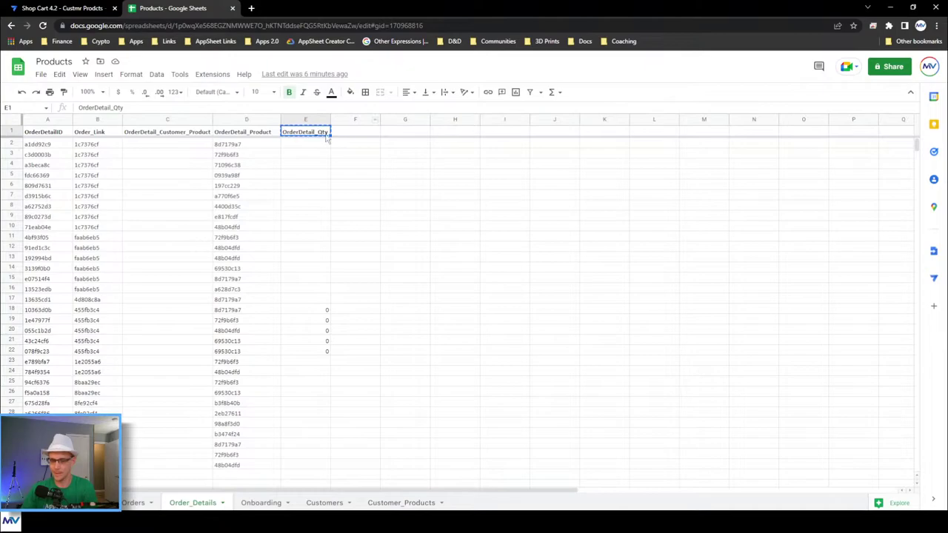
pyautogui.click(72, 9)
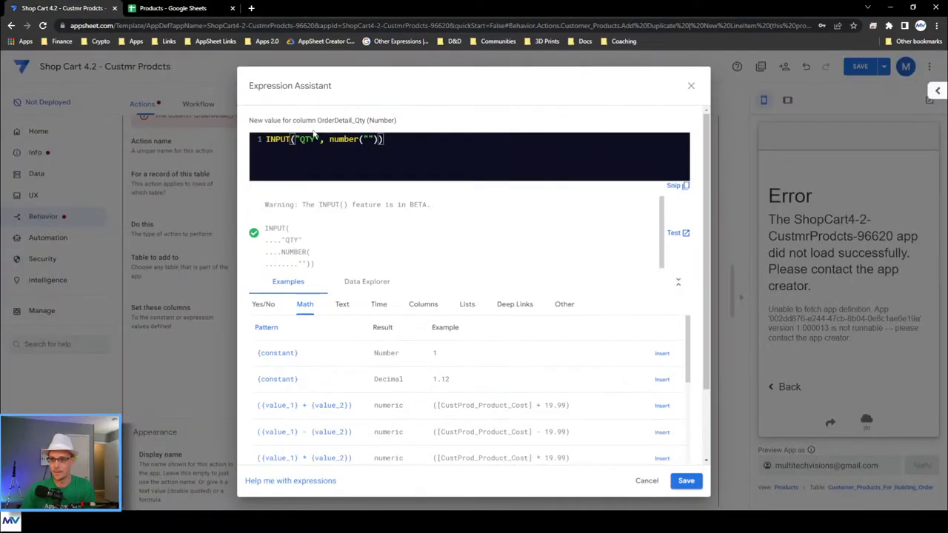
pyautogui.doubleClick(307, 139)
pyautogui.hotkey('ctrl', 'v')
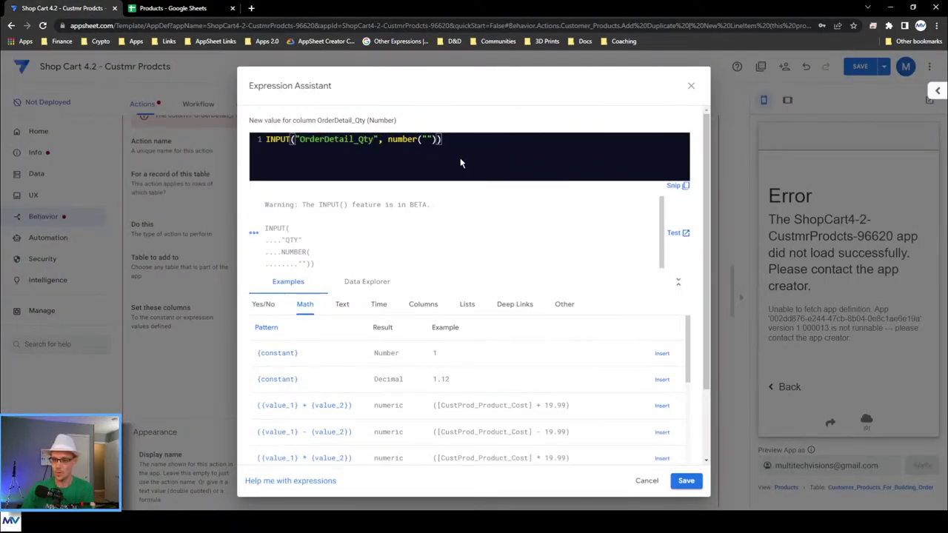
pyautogui.click(686, 481)
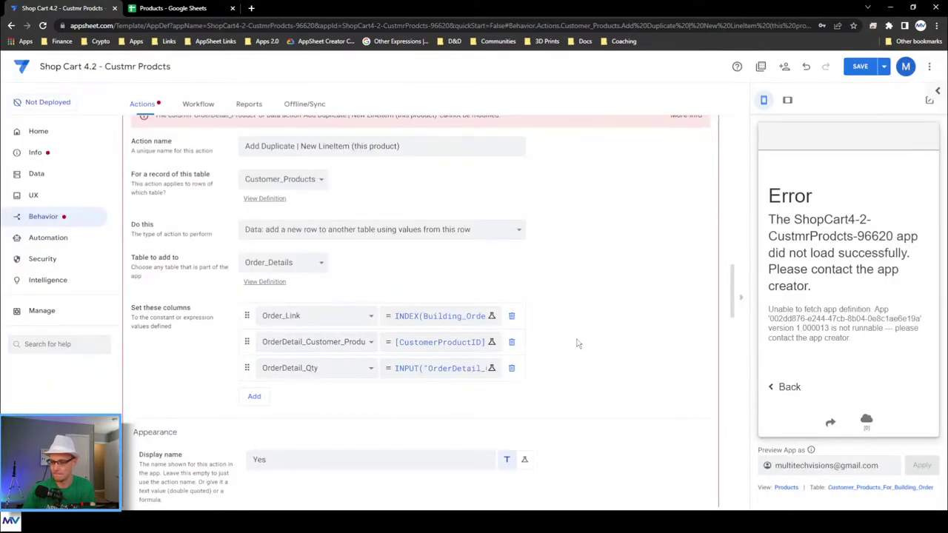
# Replace Key with CustomerProductID in the IN() test of the duplicate action's condition and save the expression.
pyautogui.scroll(-1, 557, 302)
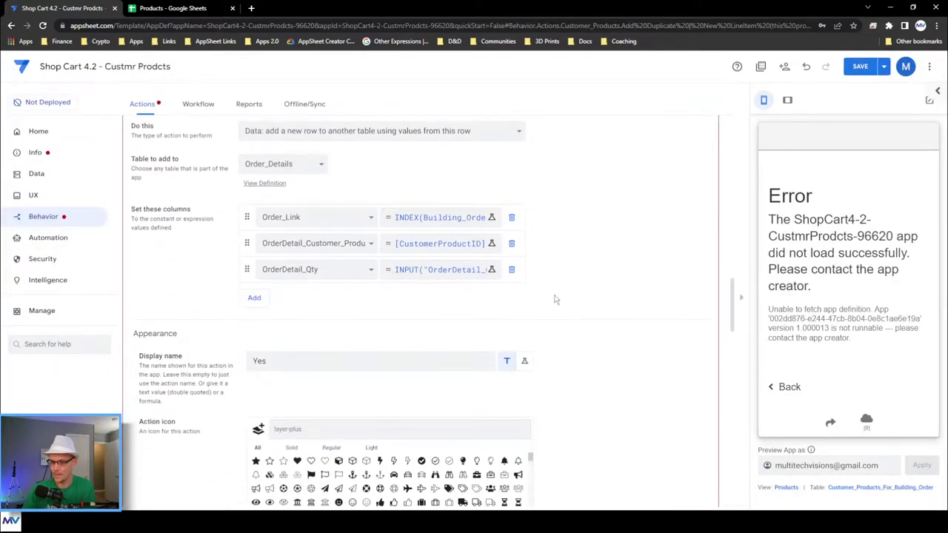
pyautogui.scroll(-4, 546, 292)
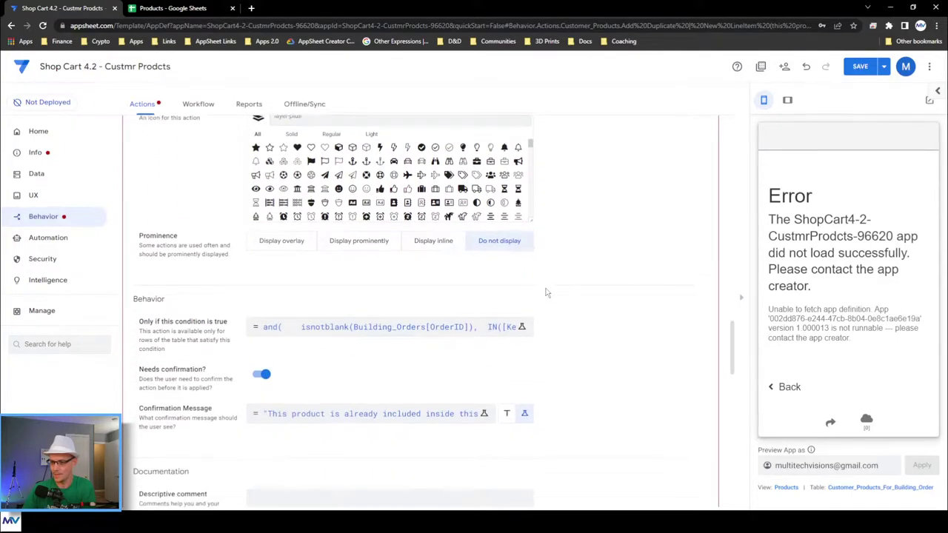
pyautogui.click(363, 302)
pyautogui.click(422, 250)
pyautogui.scroll(-5, 533, 374)
pyautogui.doubleClick(305, 158)
pyautogui.hotkey('ctrl', 'v')
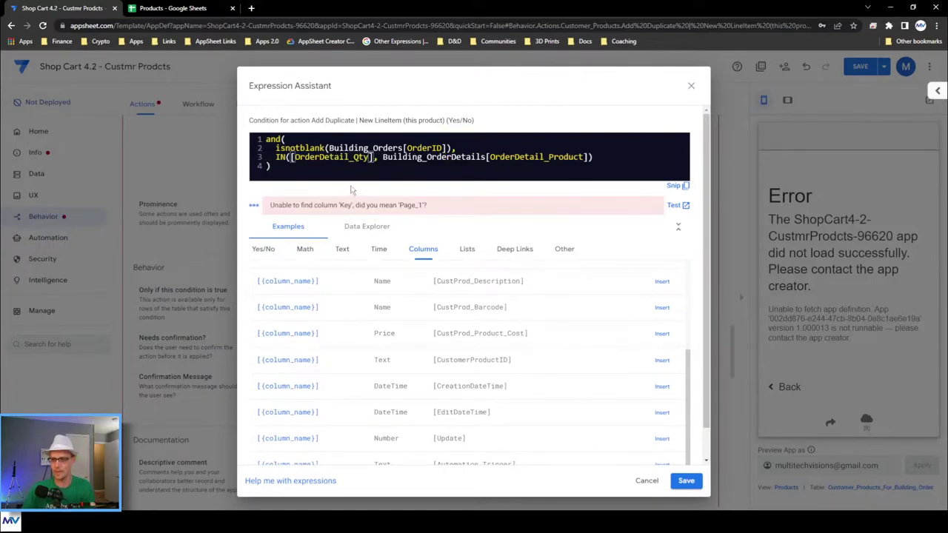
pyautogui.doubleClick(491, 362)
pyautogui.hotkey('ctrl', 'c')
pyautogui.doubleClick(336, 158)
pyautogui.hotkey('ctrl', 'v')
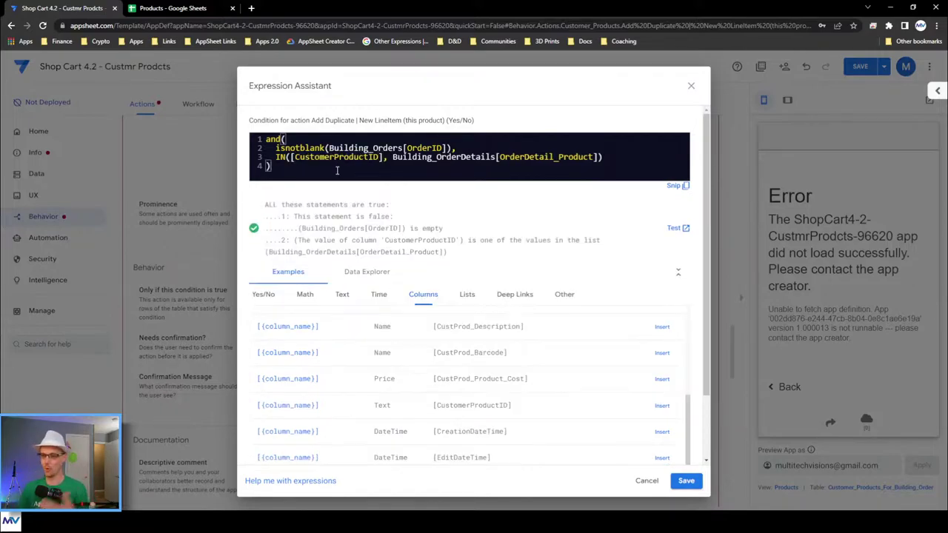
pyautogui.click(685, 481)
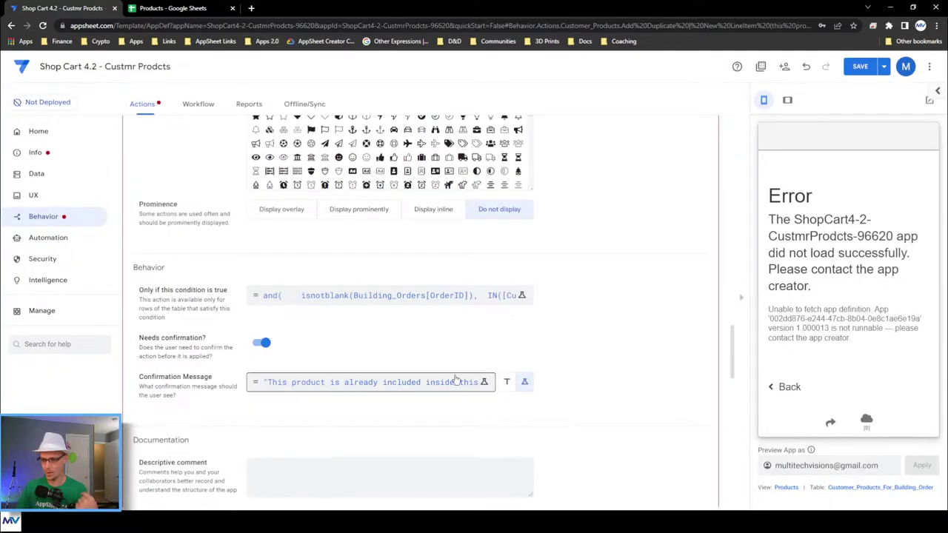
# Check the duplicate action's confirmation message expression and collapse the two line-item actions of Customer_Products.
pyautogui.click(483, 382)
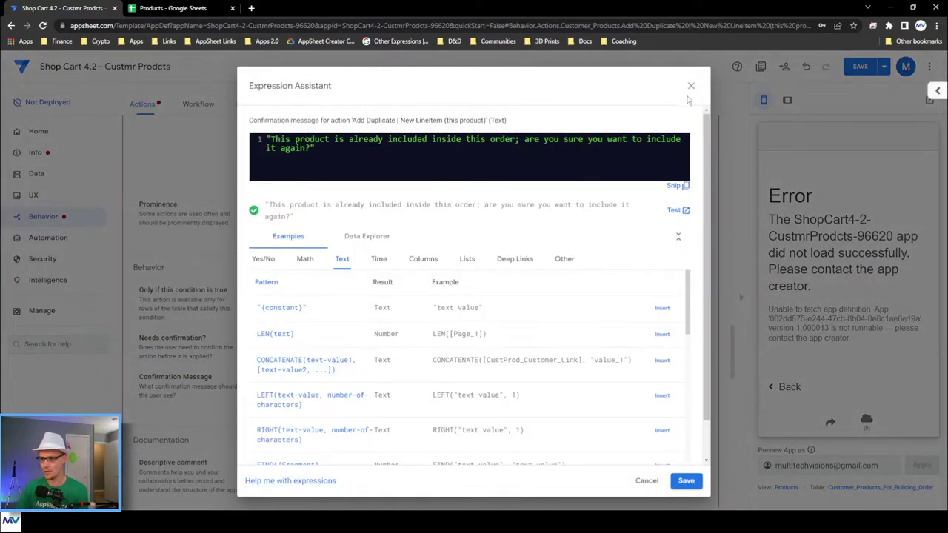
pyautogui.click(691, 86)
pyautogui.scroll(6, 570, 345)
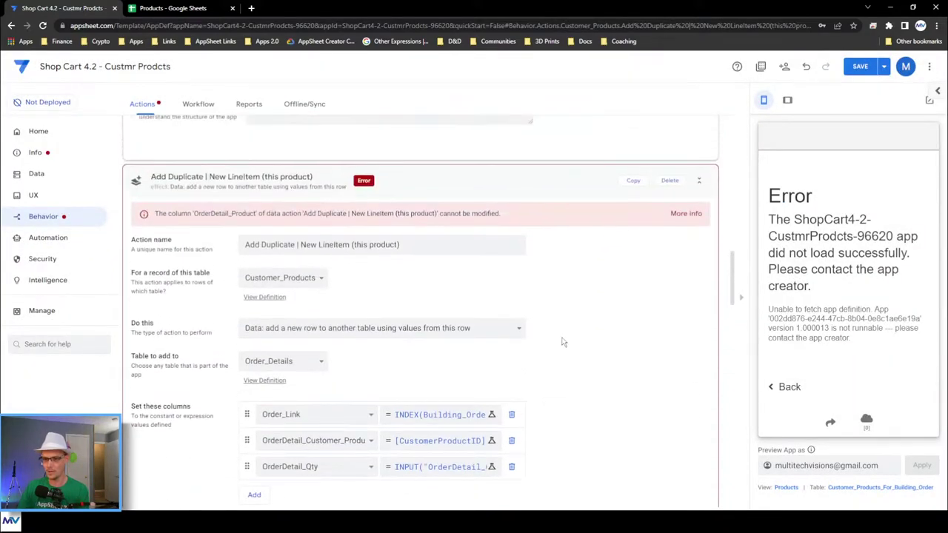
pyautogui.click(221, 260)
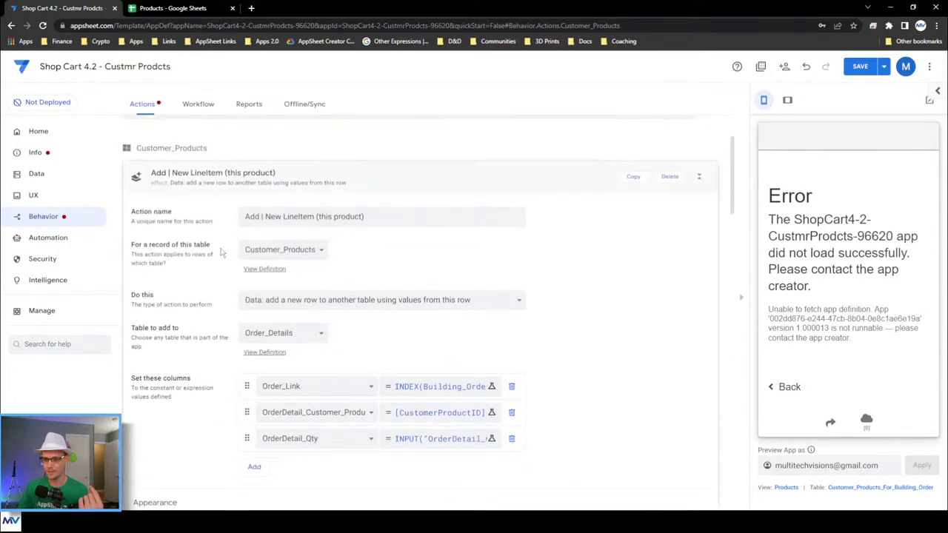
pyautogui.click(222, 178)
# Check the sequence of Tap | This Product and move the Ref Set | Item QTY (from Product) action to the Customer_Products table.
pyautogui.scroll(-5, 641, 297)
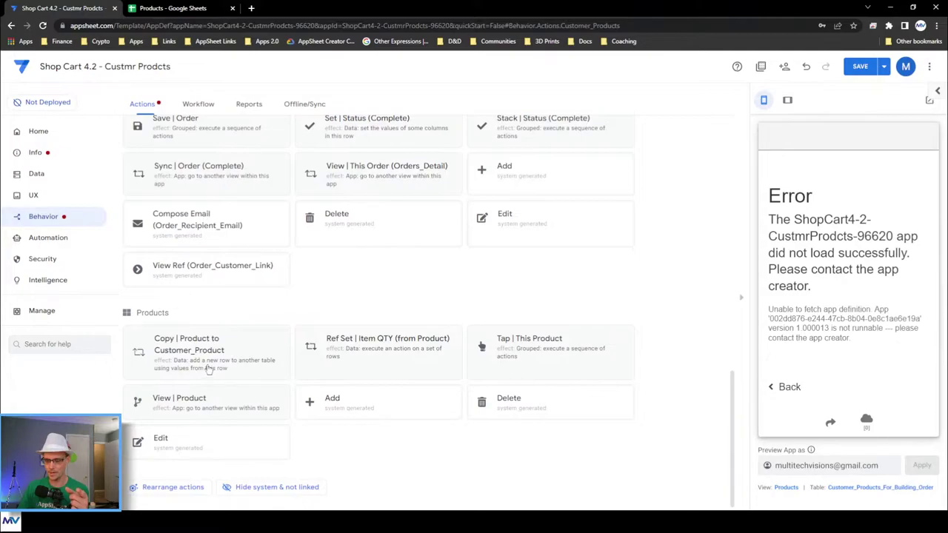
pyautogui.click(526, 360)
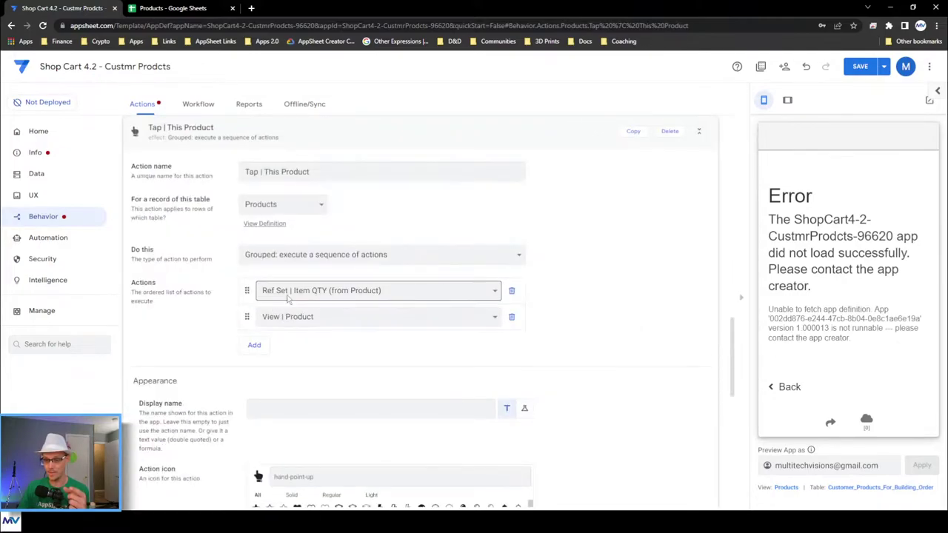
pyautogui.scroll(3, 185, 318)
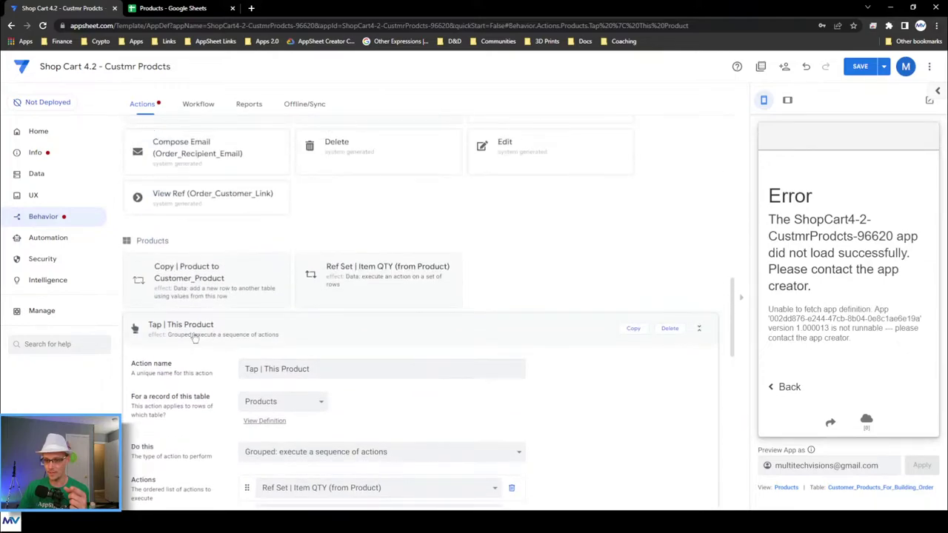
pyautogui.click(402, 277)
pyautogui.click(280, 205)
pyautogui.click(280, 220)
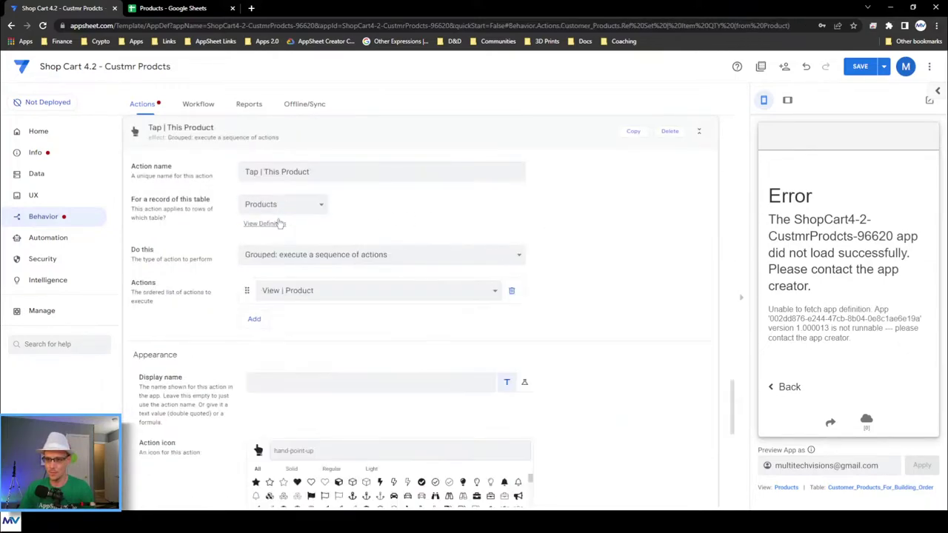
# Review the referenced rows, referenced action and condition of the Ref Set | Item QTY (from Product) action, and collapse it.
pyautogui.scroll(-1, 219, 234)
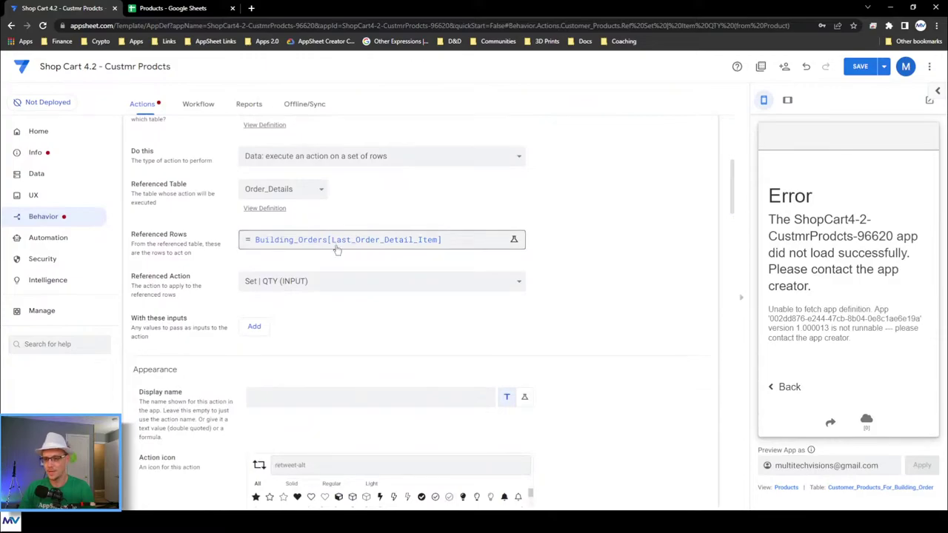
pyautogui.click(272, 287)
pyautogui.click(269, 289)
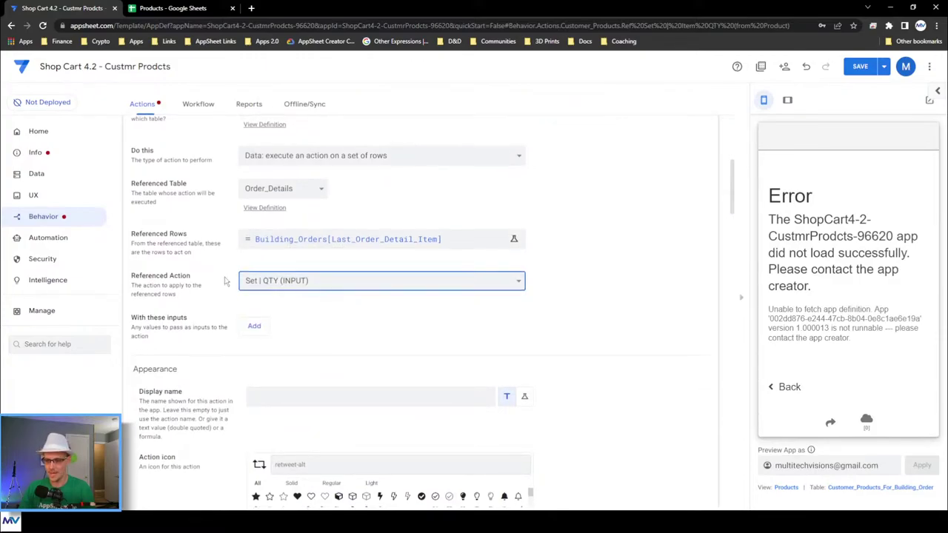
pyautogui.scroll(-4, 220, 276)
pyautogui.scroll(-3, 219, 277)
pyautogui.scroll(9, 607, 282)
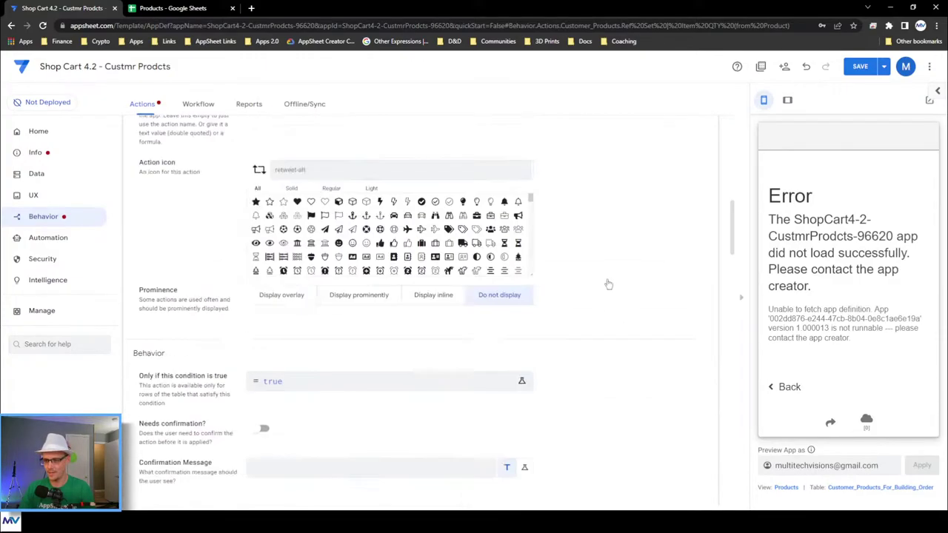
pyautogui.click(356, 225)
pyautogui.click(526, 167)
# Move the View | Product action to the Customer_Products table and rename it View | Customer_Product.
pyautogui.scroll(-4, 344, 293)
pyautogui.scroll(3, 285, 333)
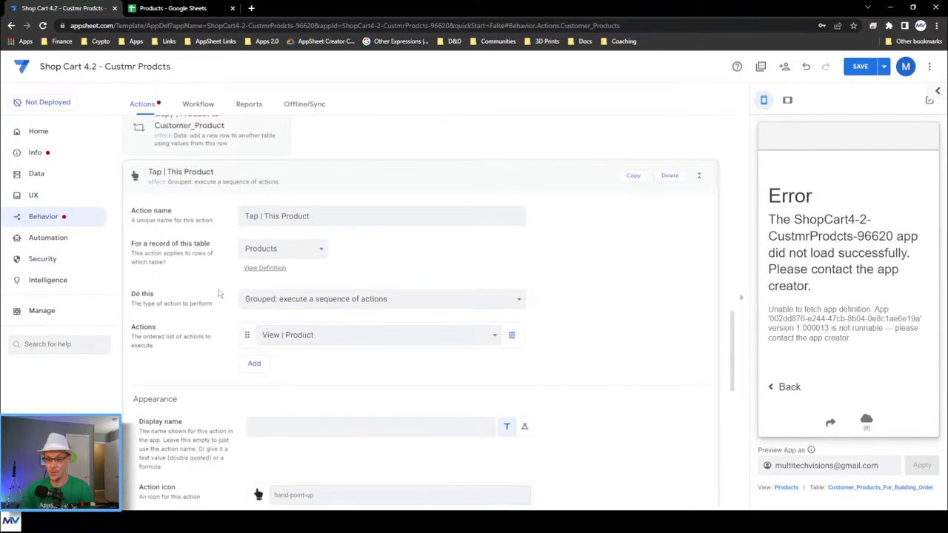
pyautogui.scroll(1, 200, 270)
pyautogui.scroll(-5, 198, 271)
pyautogui.scroll(-4, 198, 271)
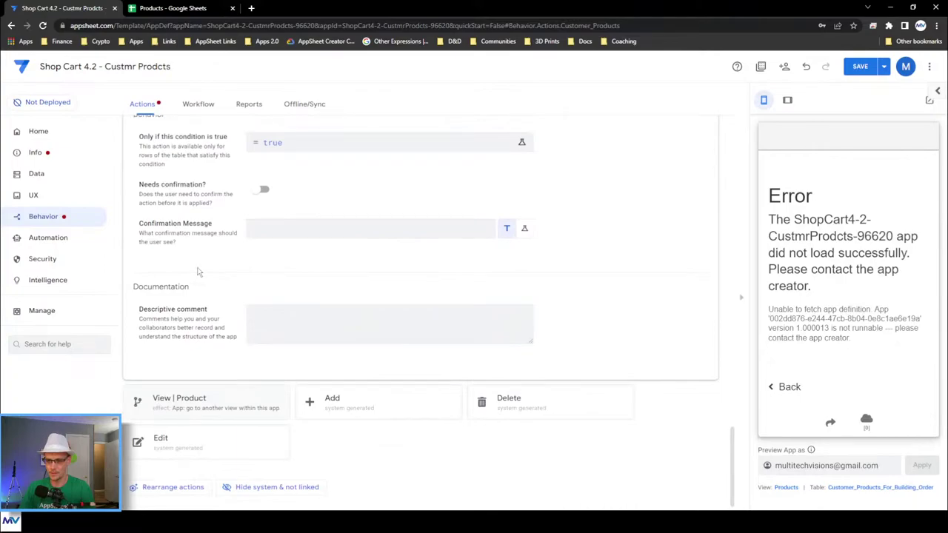
pyautogui.click(261, 412)
pyautogui.click(282, 208)
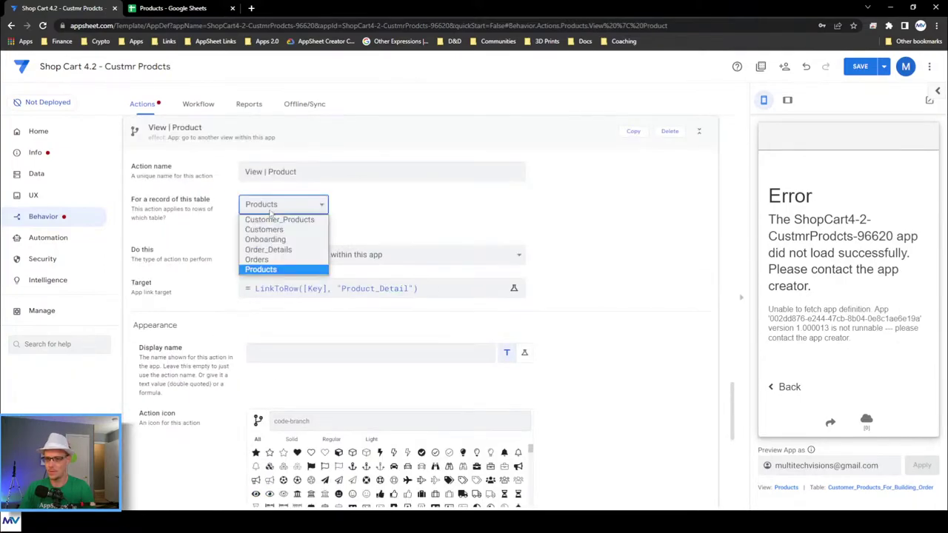
pyautogui.click(295, 222)
pyautogui.click(268, 171)
pyautogui.write('Customer_')
pyautogui.click(388, 217)
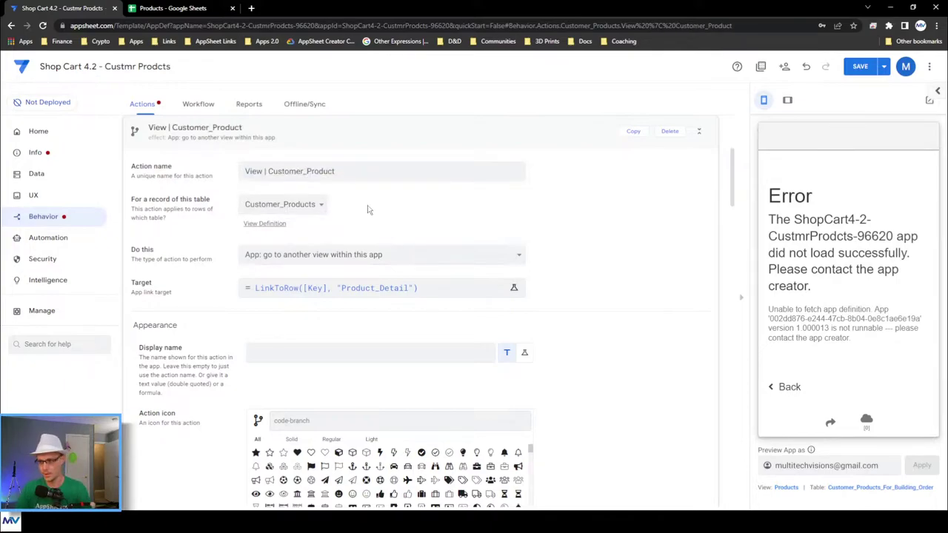
# Copy the view name Customer_Products_Detail from the app link of the Customer_Products detail view.
pyautogui.click(23, 197)
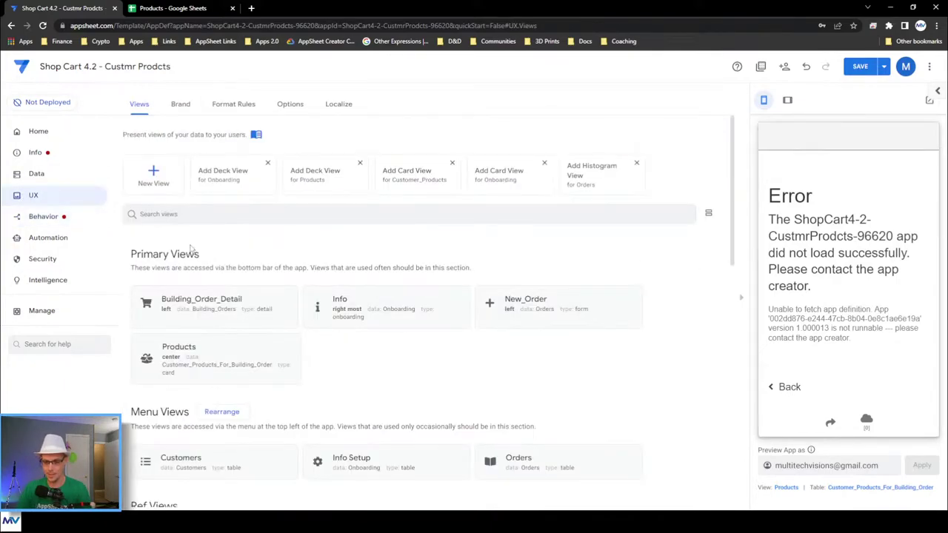
pyautogui.scroll(-4, 191, 248)
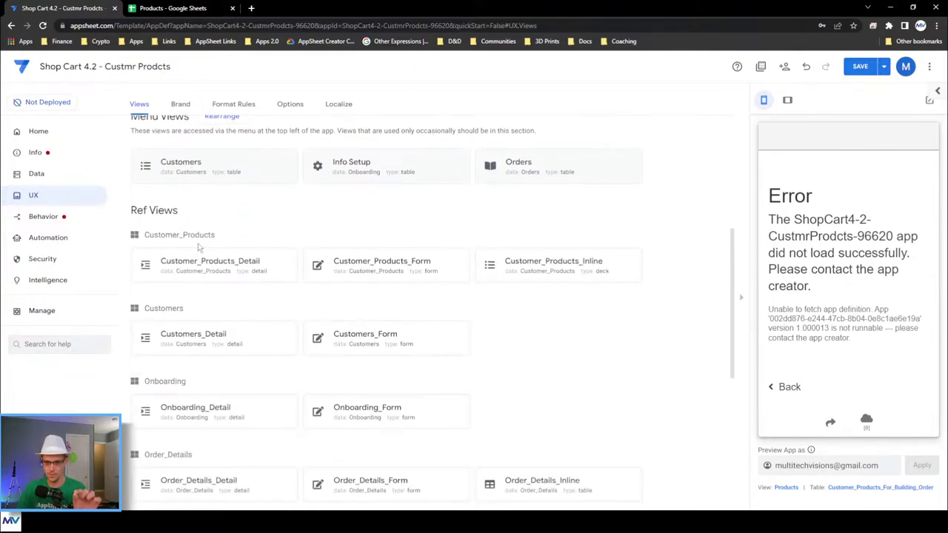
pyautogui.click(237, 271)
pyautogui.scroll(-8, 238, 269)
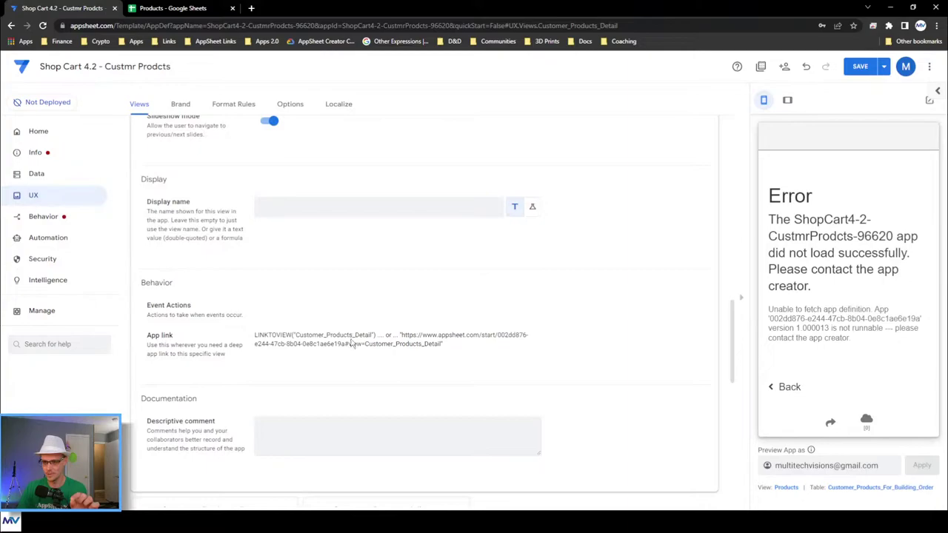
pyautogui.doubleClick(348, 335)
pyautogui.rightClick(350, 339)
pyautogui.click(379, 343)
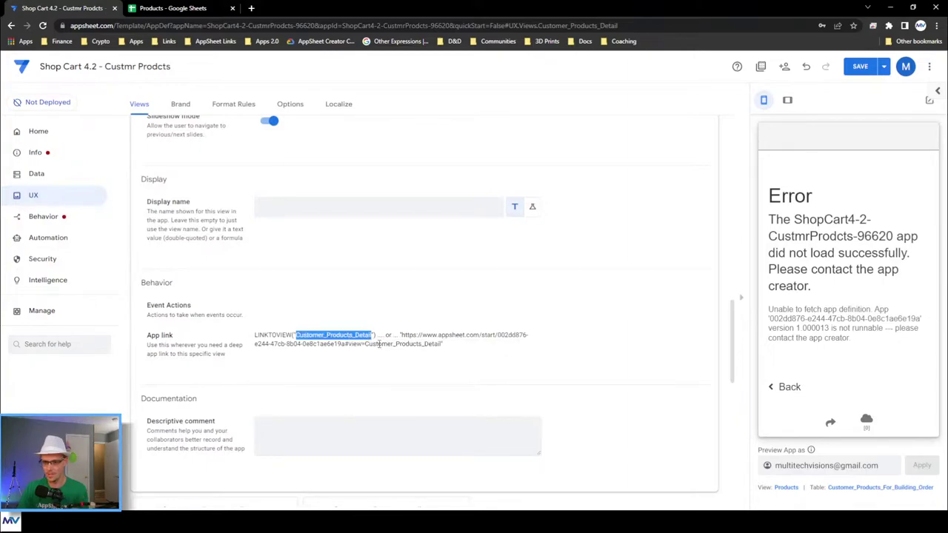
# Replace Product_Detail with Customer_Products_Detail in the LinkToRow target of the View | Customer_Product action.
pyautogui.click(88, 222)
pyautogui.scroll(-4, 348, 319)
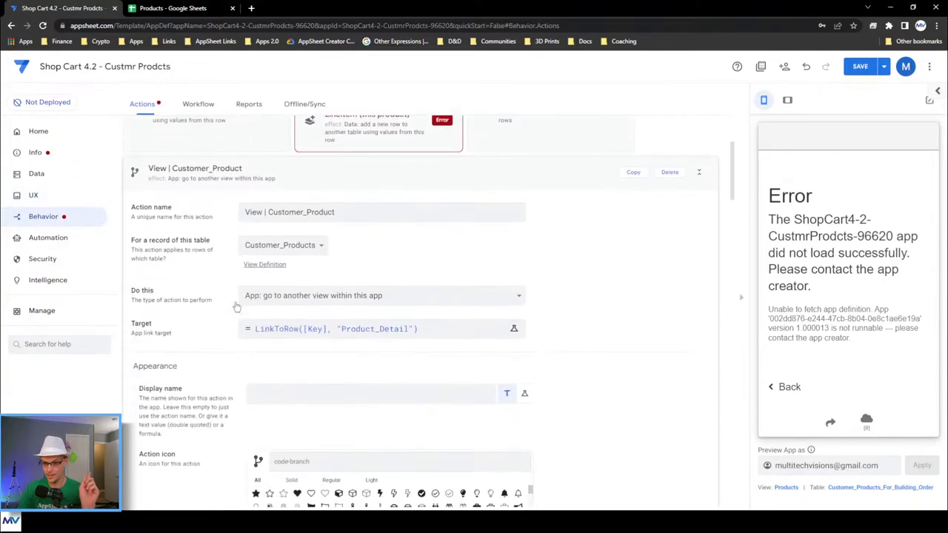
pyautogui.click(360, 311)
pyautogui.doubleClick(384, 139)
pyautogui.hotkey('ctrl', 'v')
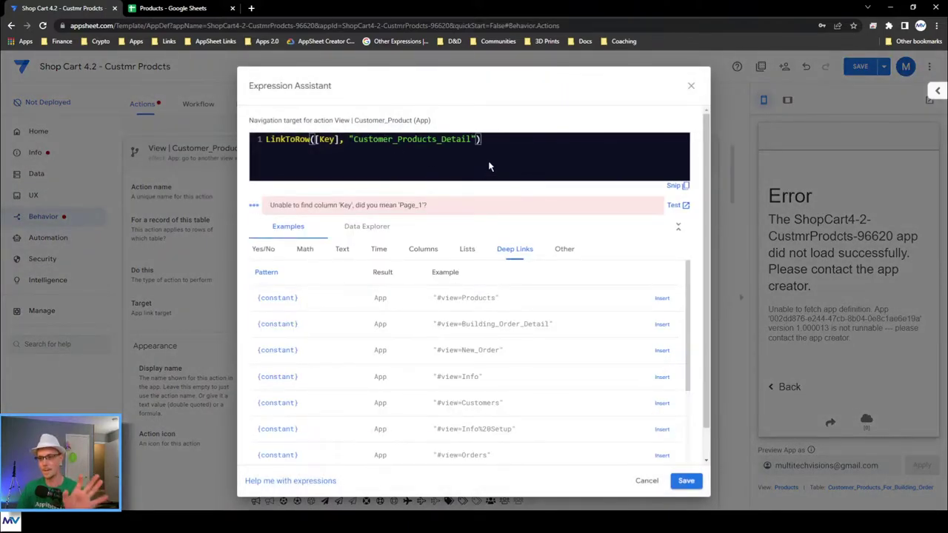
# Replace Key with CustomerProductID in the LinkToRow target, copying the name from the example columns, and save the expression.
pyautogui.click(426, 250)
pyautogui.scroll(-4, 474, 370)
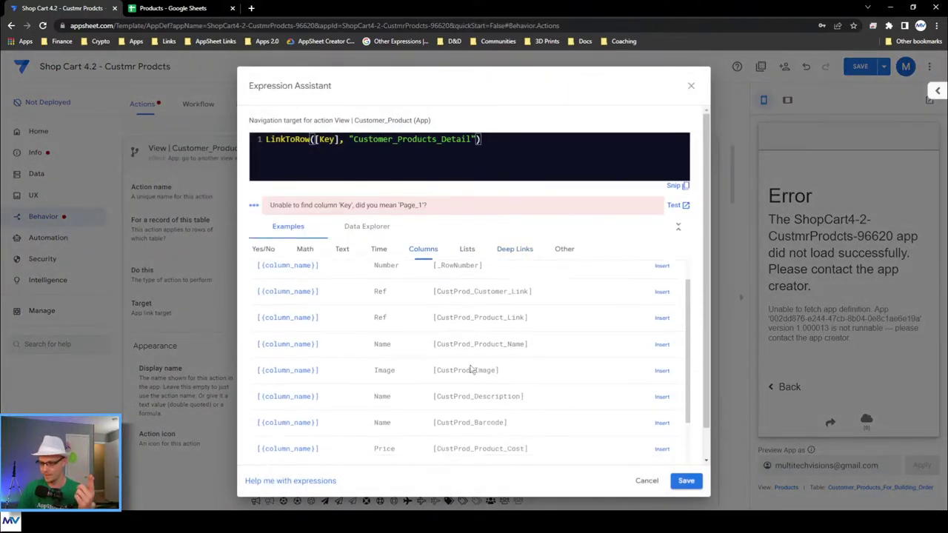
pyautogui.doubleClick(485, 353)
pyautogui.rightClick(486, 354)
pyautogui.click(518, 366)
pyautogui.doubleClick(327, 139)
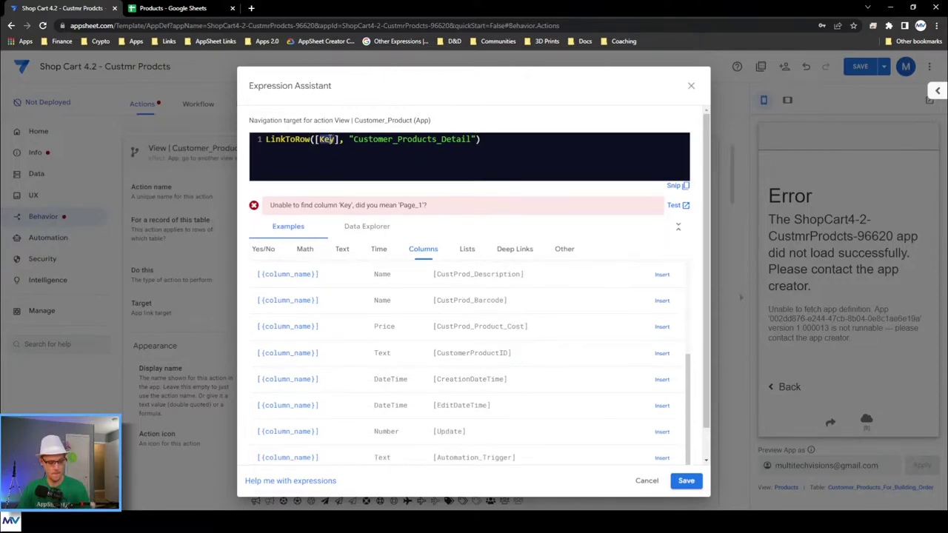
pyautogui.hotkey('ctrl', 'v')
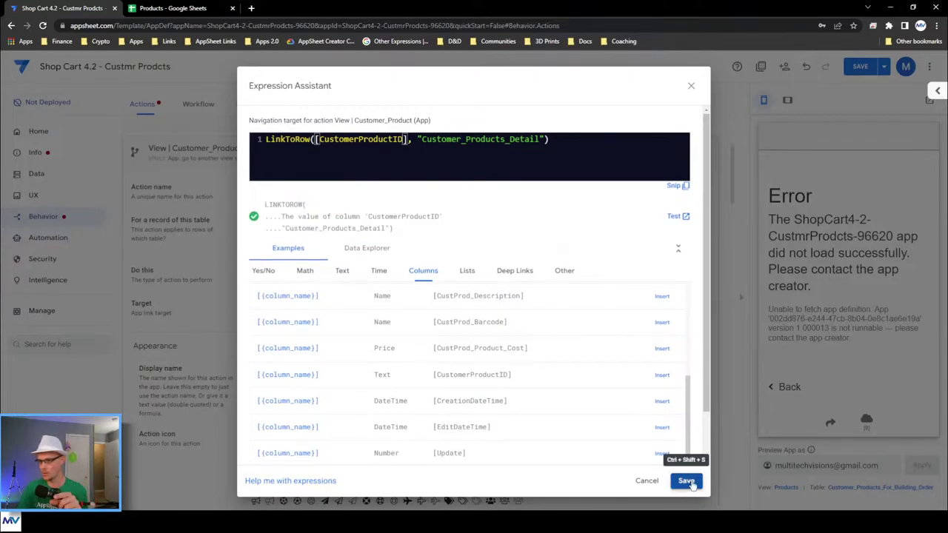
pyautogui.click(686, 481)
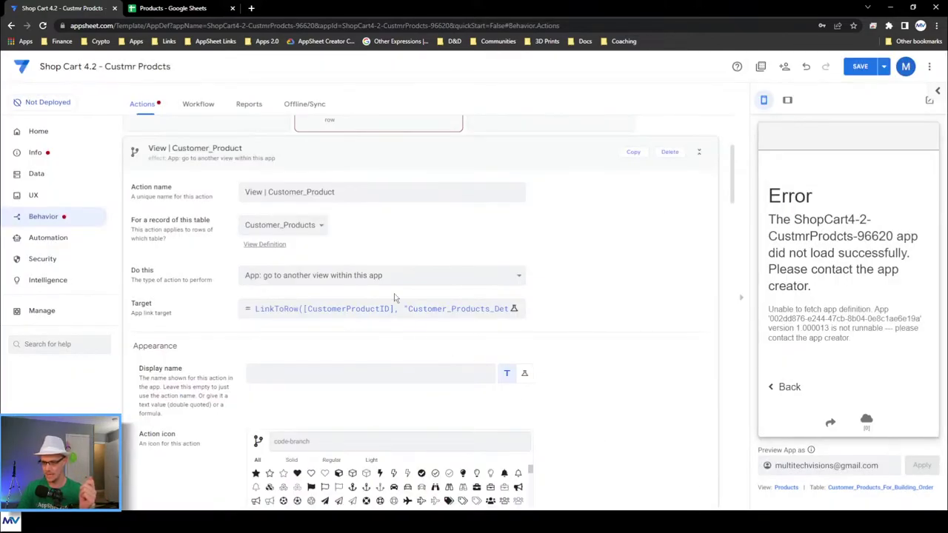
# Check the condition of View | Customer_Product, collapse it, and move the Tap | This Product action to the Customer_Products table.
pyautogui.scroll(-5, 207, 317)
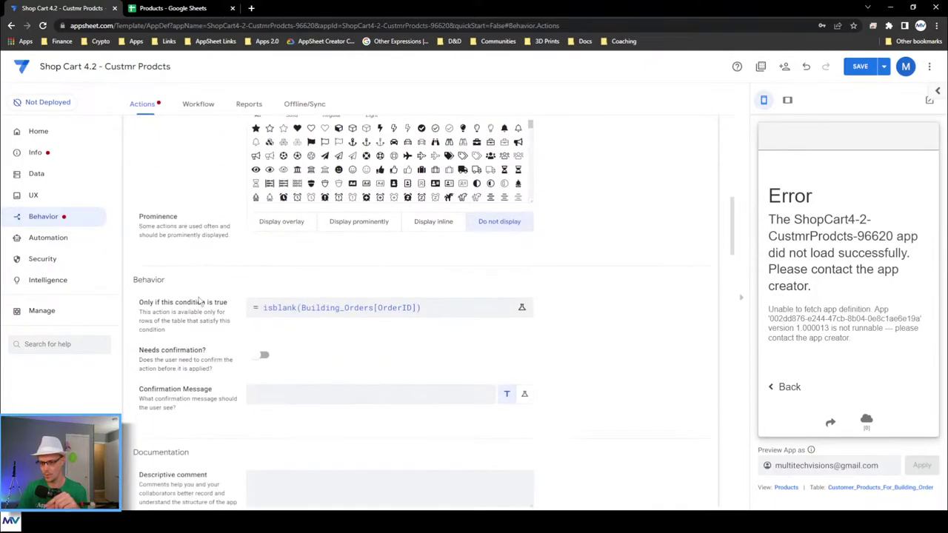
pyautogui.scroll(5, 214, 297)
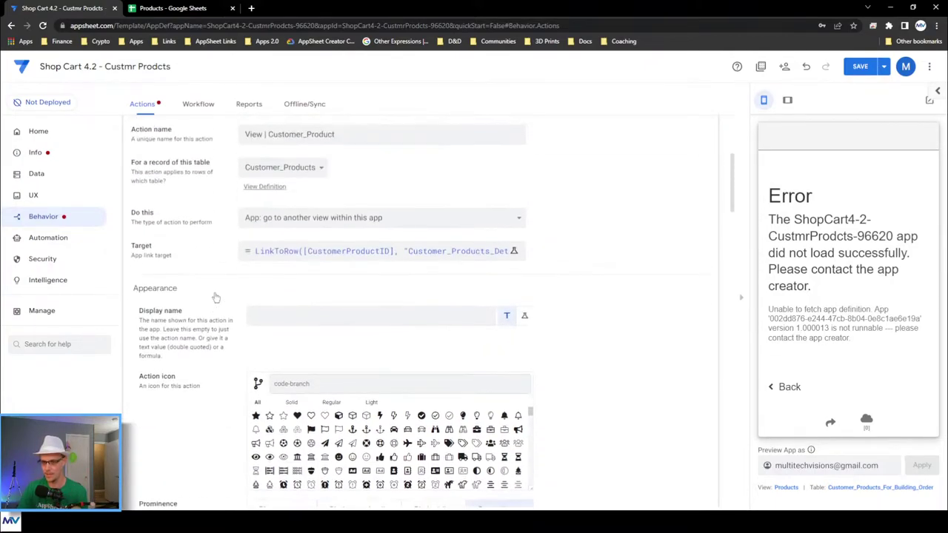
pyautogui.scroll(1, 215, 296)
pyautogui.click(187, 204)
pyautogui.scroll(-5, 215, 281)
pyautogui.click(217, 283)
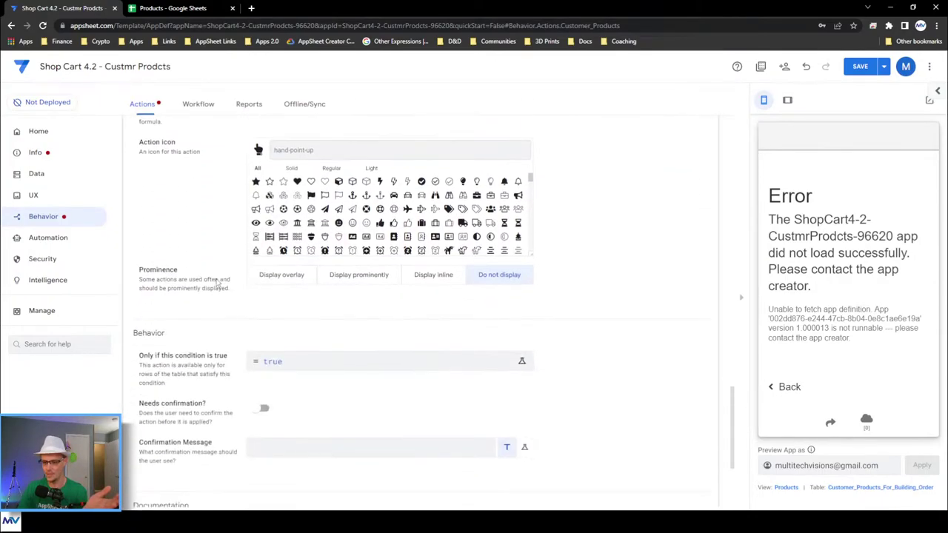
pyautogui.click(274, 220)
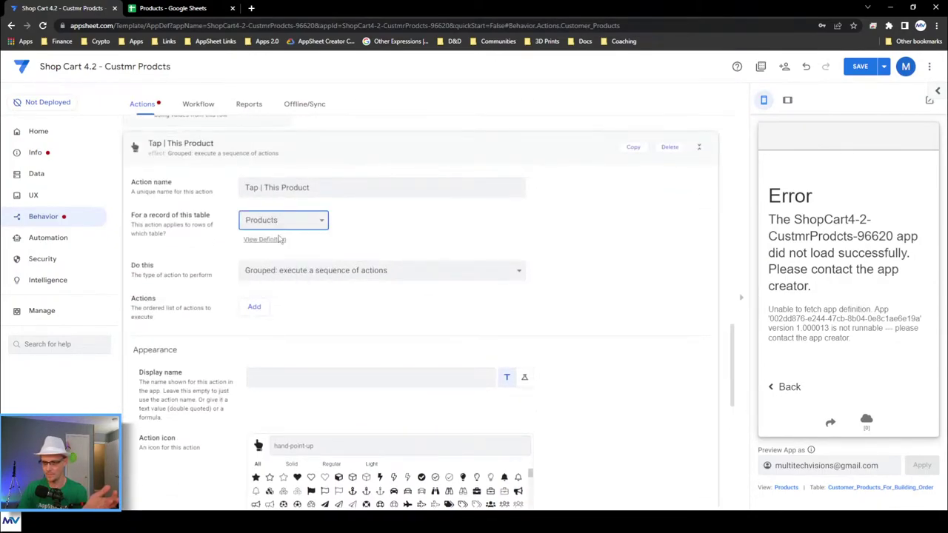
pyautogui.click(278, 234)
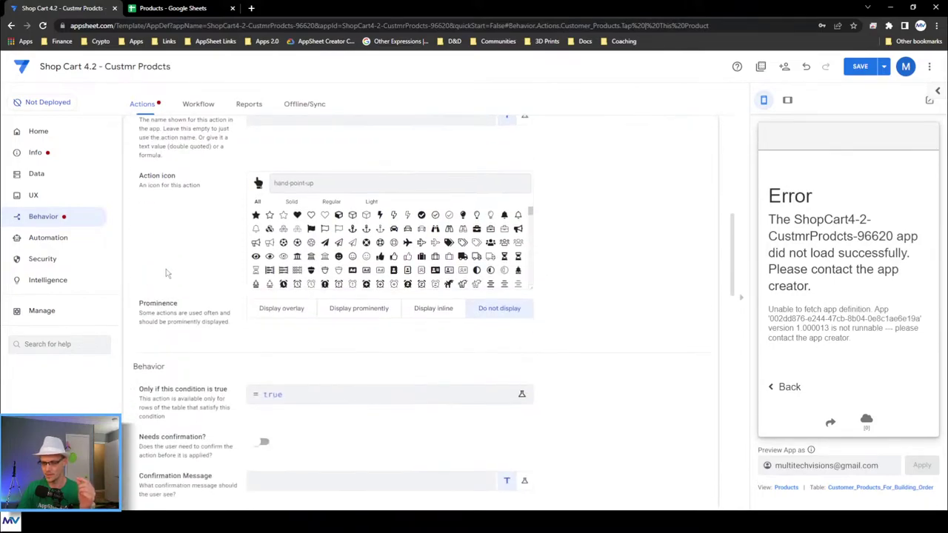
# Add four entries to the action sequence of Tap | This Product.
pyautogui.click(255, 341)
pyautogui.click(254, 366)
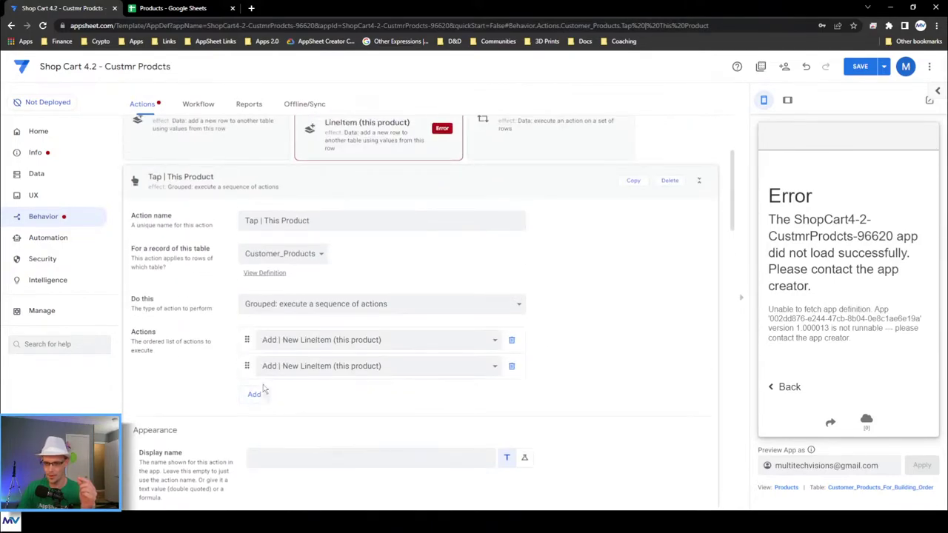
pyautogui.click(254, 392)
pyautogui.click(254, 418)
# Set the sequence to Add Duplicate | New LineItem, Add | New LineItem, Ref Set | Item QTY (from Product) and View | Customer_Product, and save the app.
pyautogui.click(326, 342)
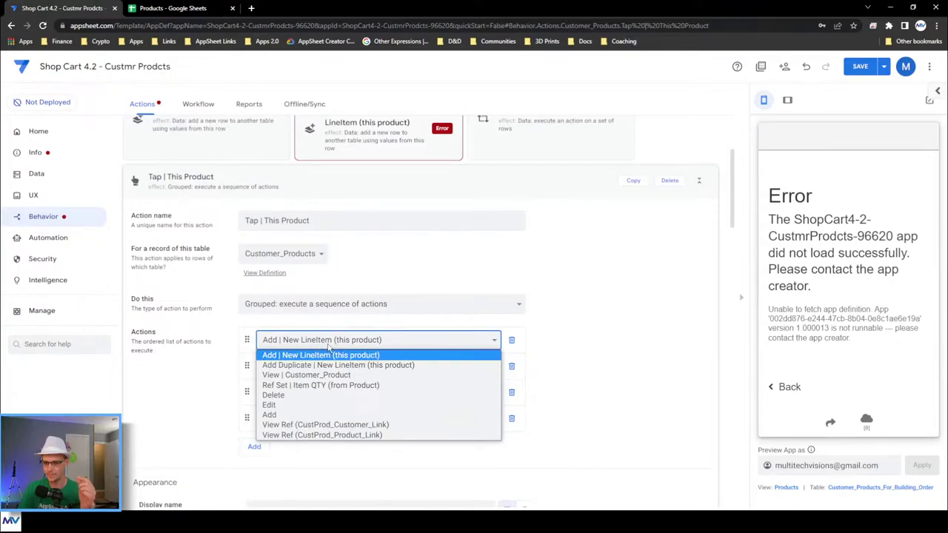
pyautogui.click(324, 365)
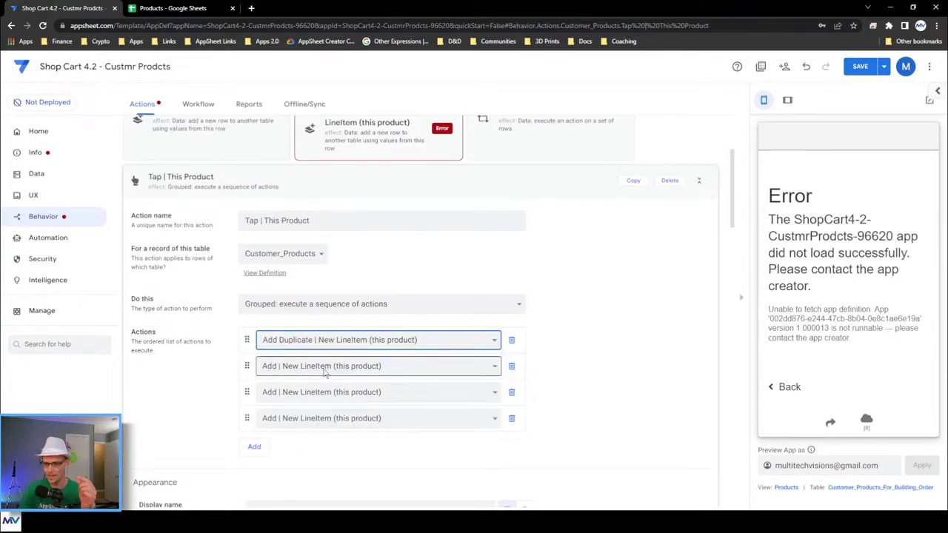
pyautogui.click(324, 370)
pyautogui.click(323, 381)
pyautogui.click(321, 396)
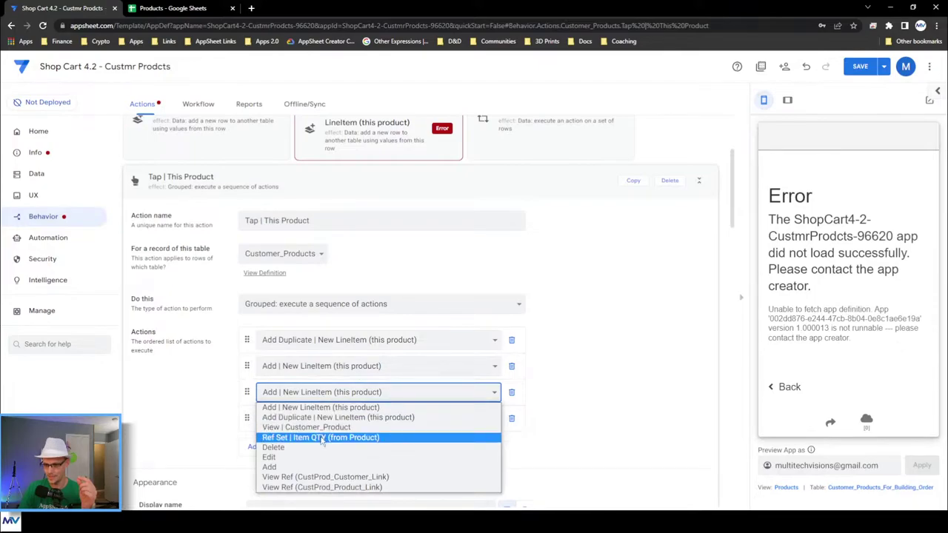
pyautogui.click(322, 438)
pyautogui.click(311, 419)
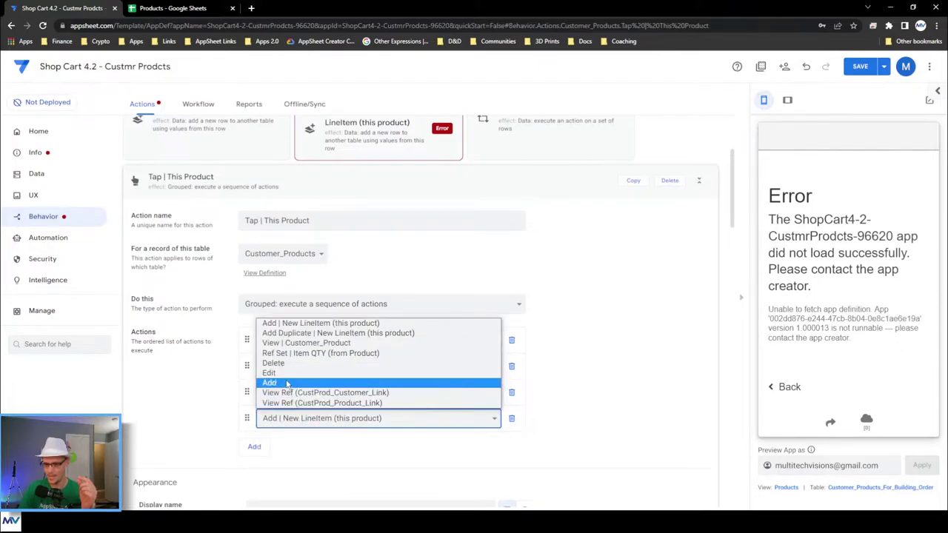
pyautogui.click(303, 343)
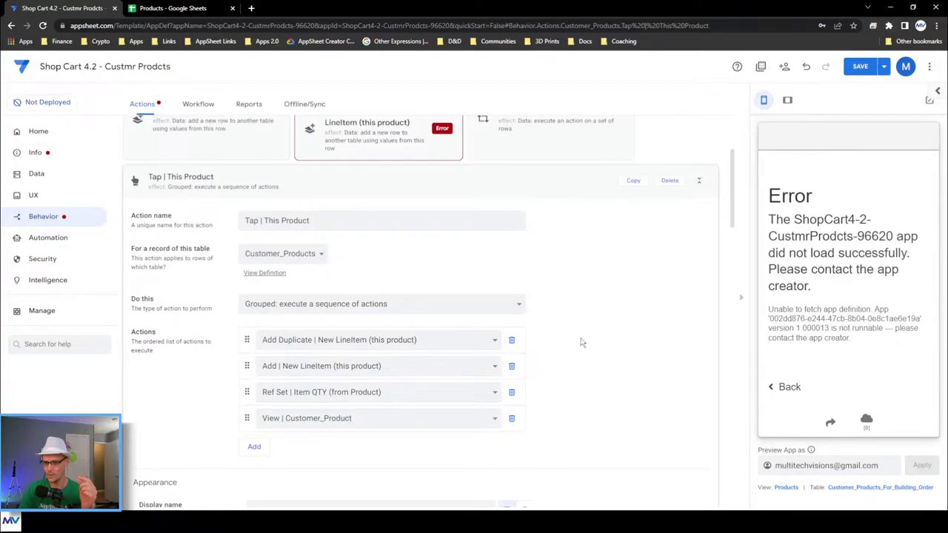
pyautogui.click(859, 67)
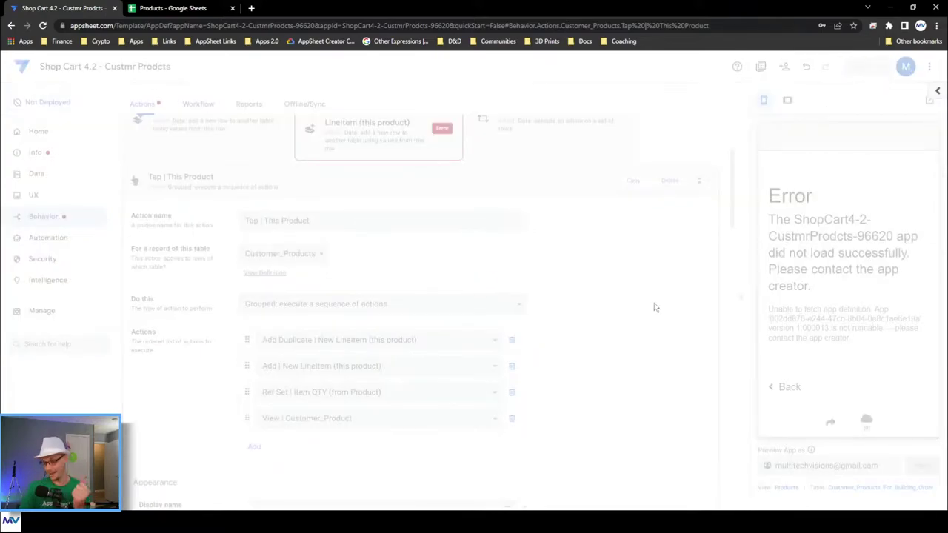
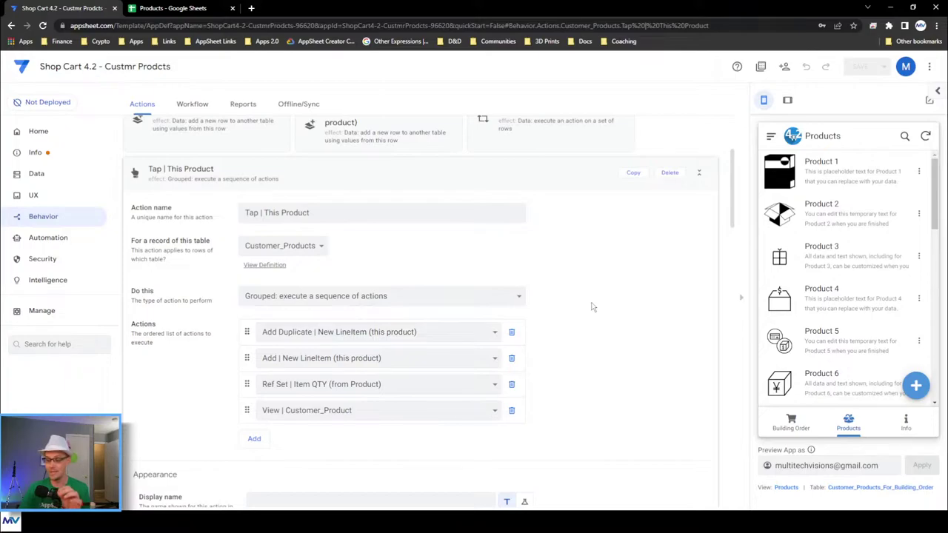
# Test opening Product 2 from the Products list in the app preview, and return to the list.
pyautogui.click(857, 226)
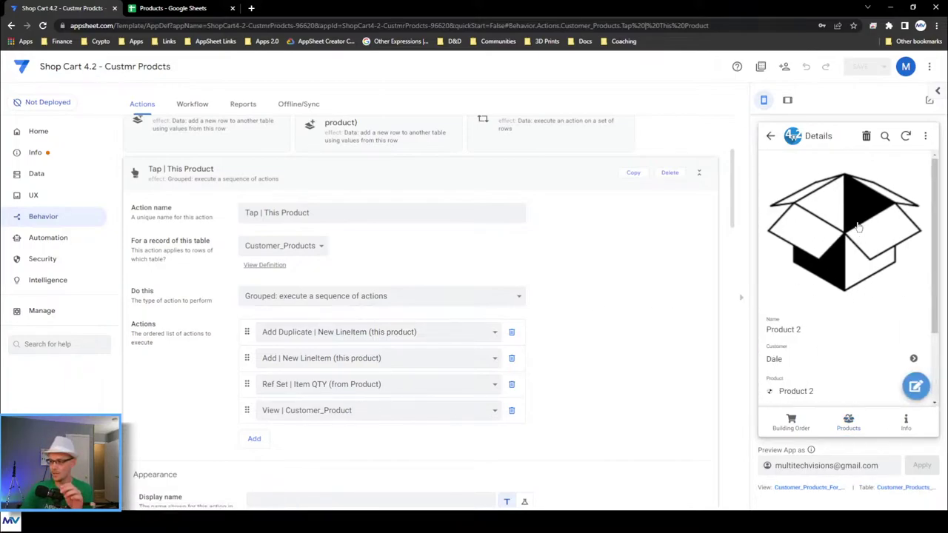
pyautogui.scroll(-2, 853, 275)
pyautogui.scroll(2, 775, 175)
pyautogui.click(768, 138)
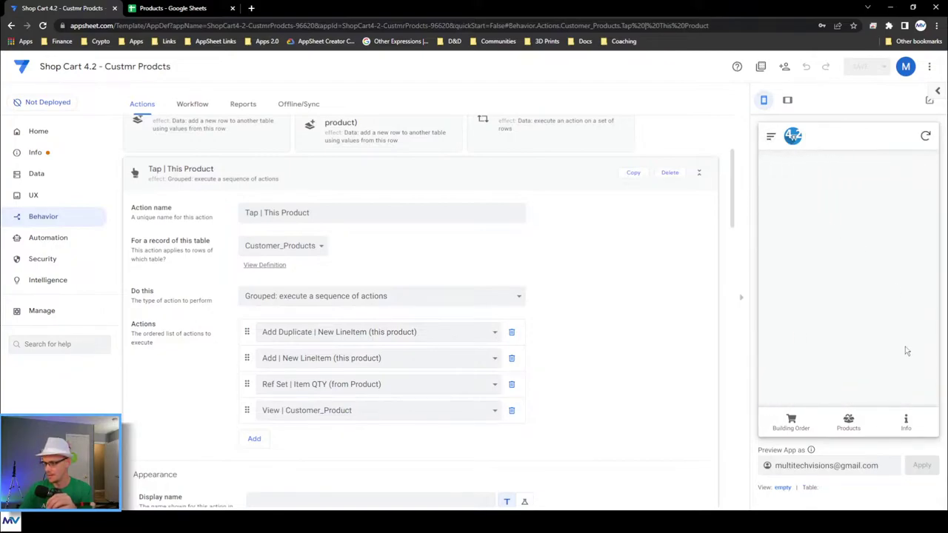
pyautogui.click(850, 423)
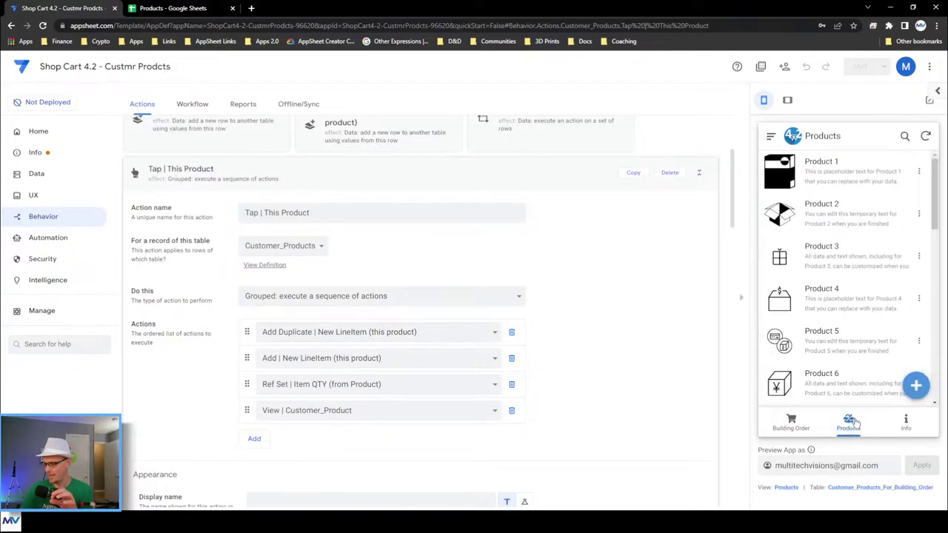
# Open the definition of the previewed Products view and rename the view to Customer Products.
pyautogui.click(861, 488)
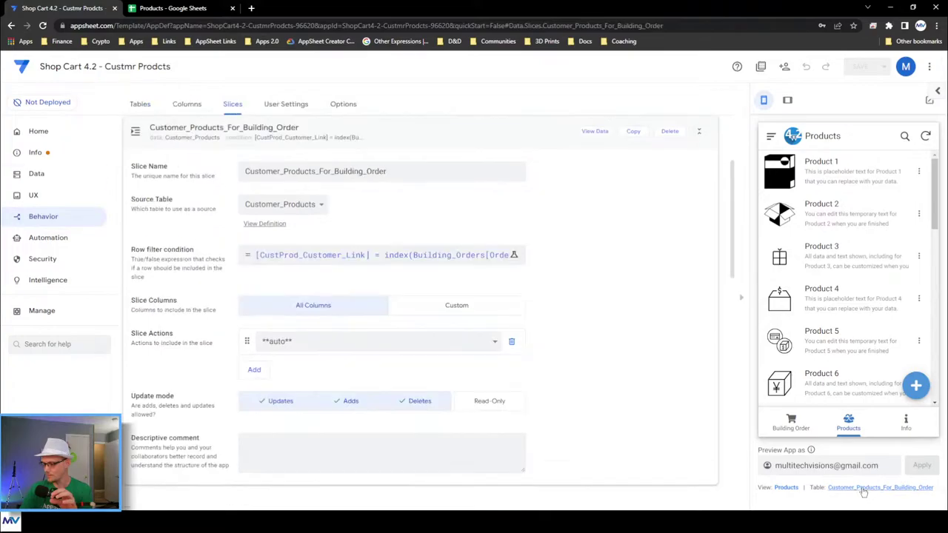
pyautogui.click(785, 488)
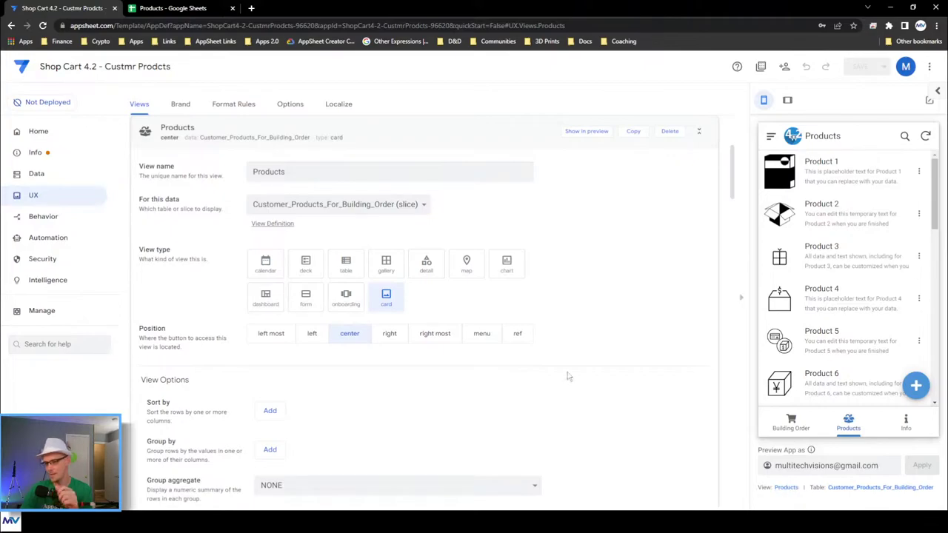
pyautogui.click(338, 171)
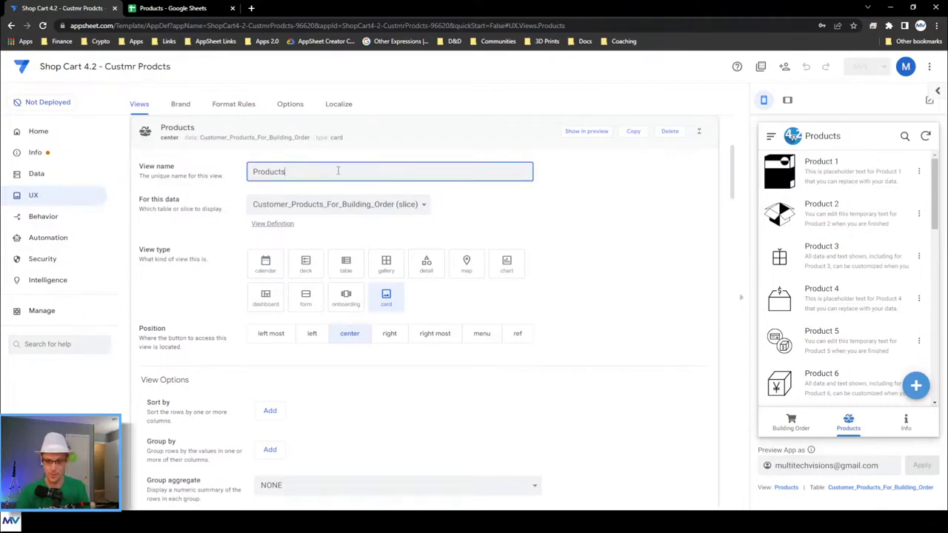
pyautogui.press('Home')
pyautogui.write('Customer')
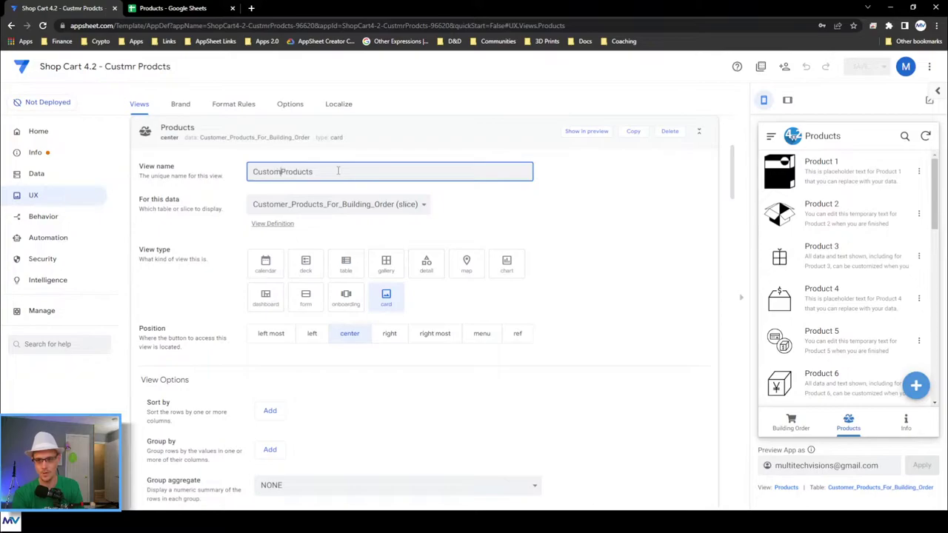
pyautogui.click(544, 216)
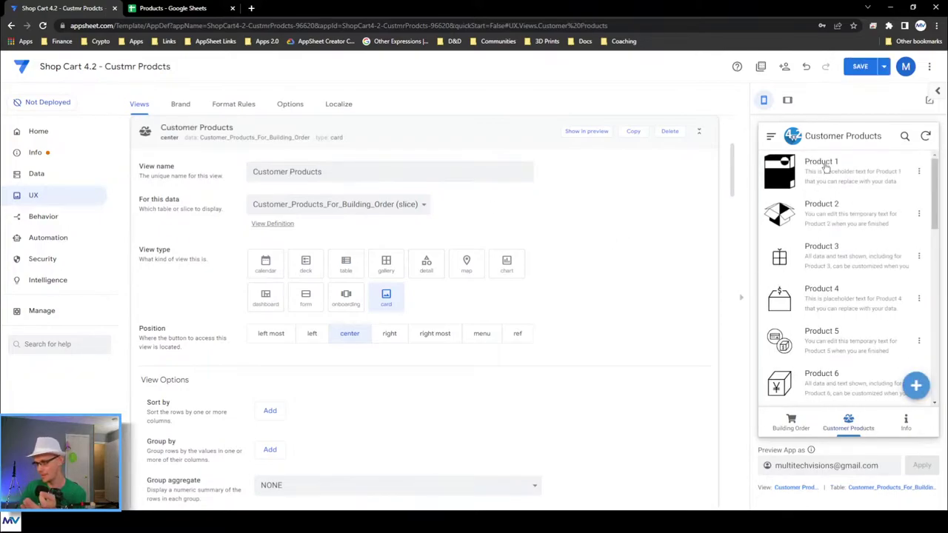
pyautogui.click(852, 428)
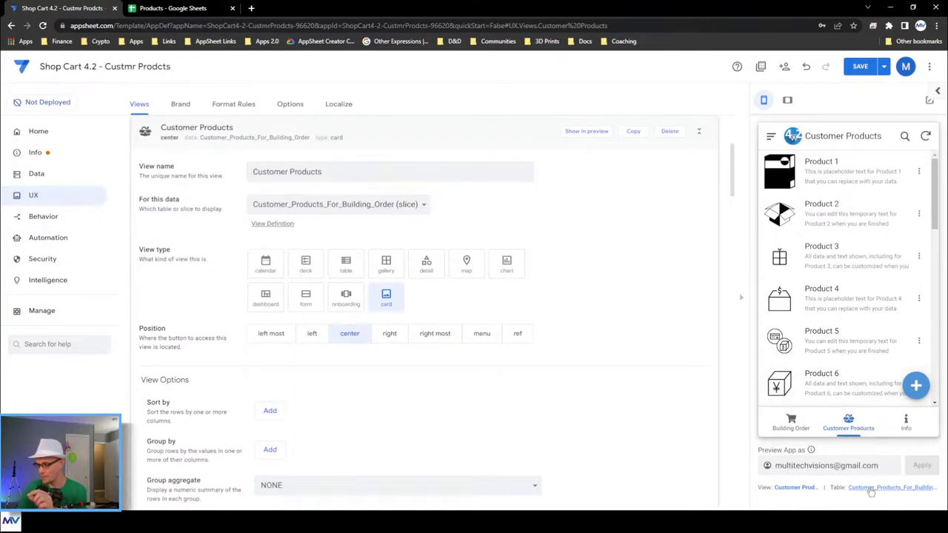
pyautogui.scroll(-10, 844, 281)
pyautogui.scroll(10, 843, 282)
pyautogui.scroll(-8, 843, 282)
pyautogui.scroll(8, 842, 282)
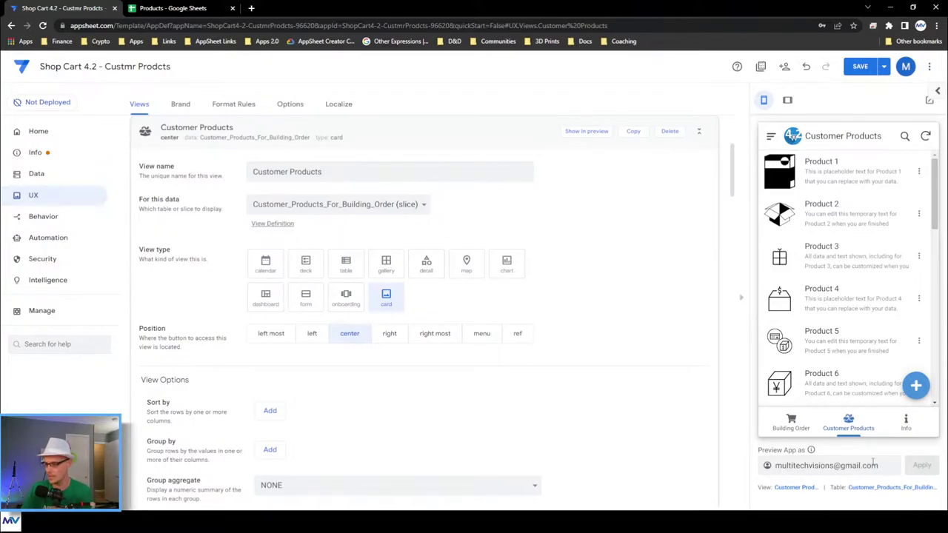
# Set all three menu actions of the Customer Products card layout to None.
pyautogui.scroll(-4, 550, 319)
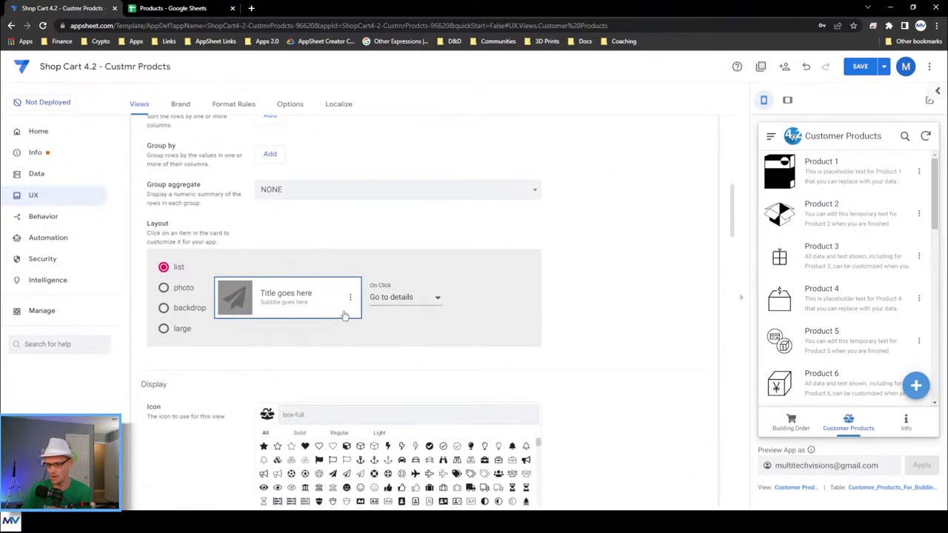
pyautogui.click(350, 296)
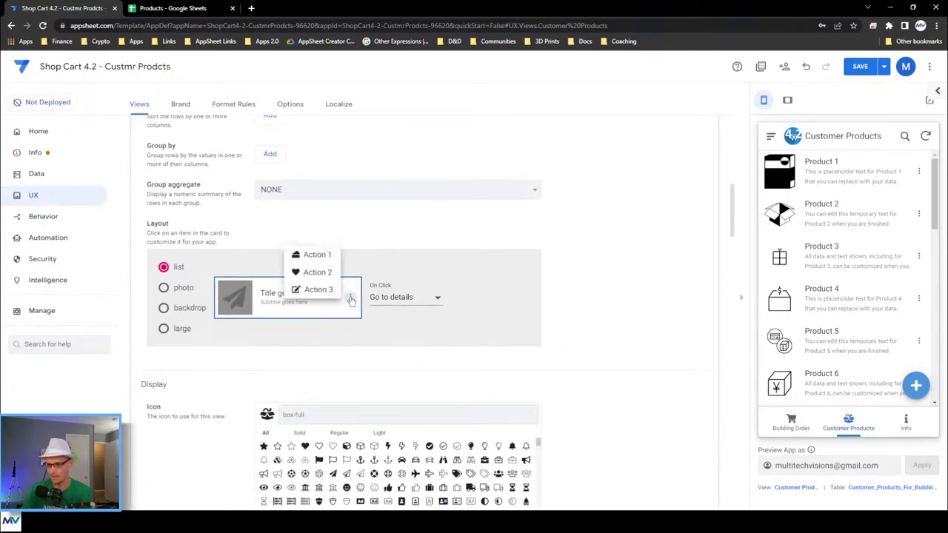
pyautogui.click(326, 255)
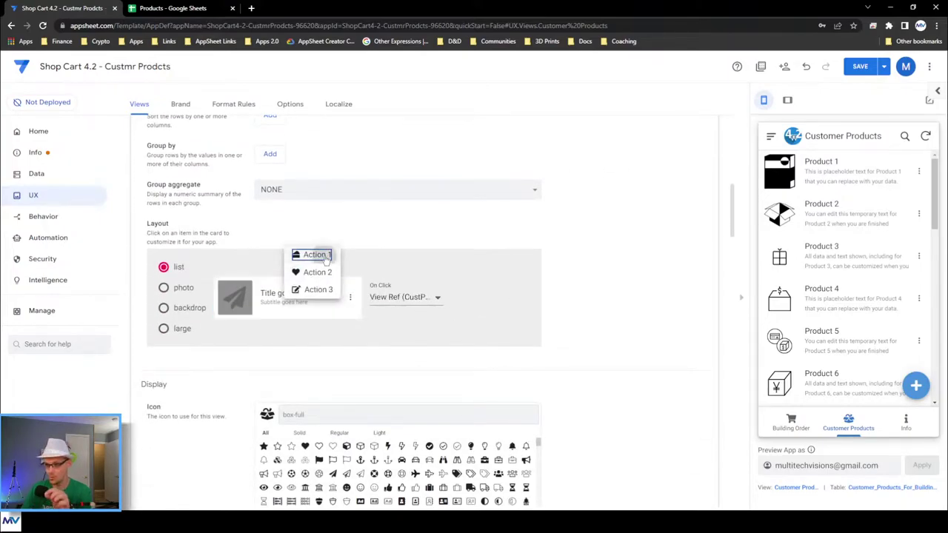
pyautogui.click(385, 298)
pyautogui.click(388, 151)
pyautogui.click(315, 272)
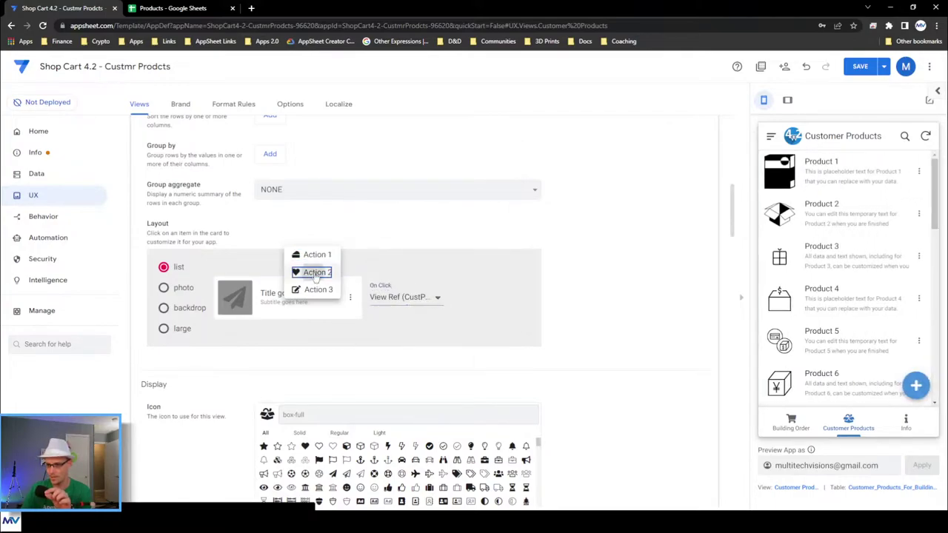
pyautogui.click(379, 296)
pyautogui.click(389, 168)
pyautogui.click(317, 290)
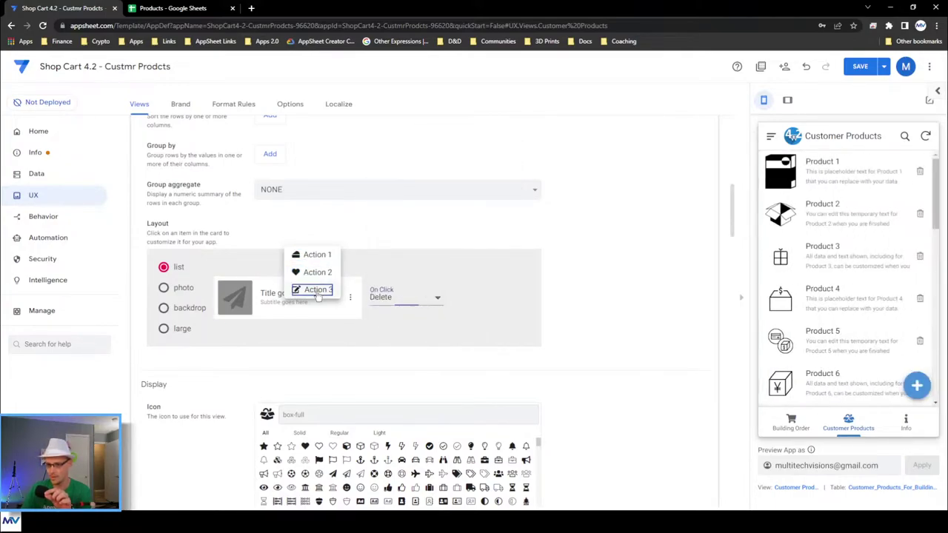
pyautogui.click(395, 297)
pyautogui.click(391, 207)
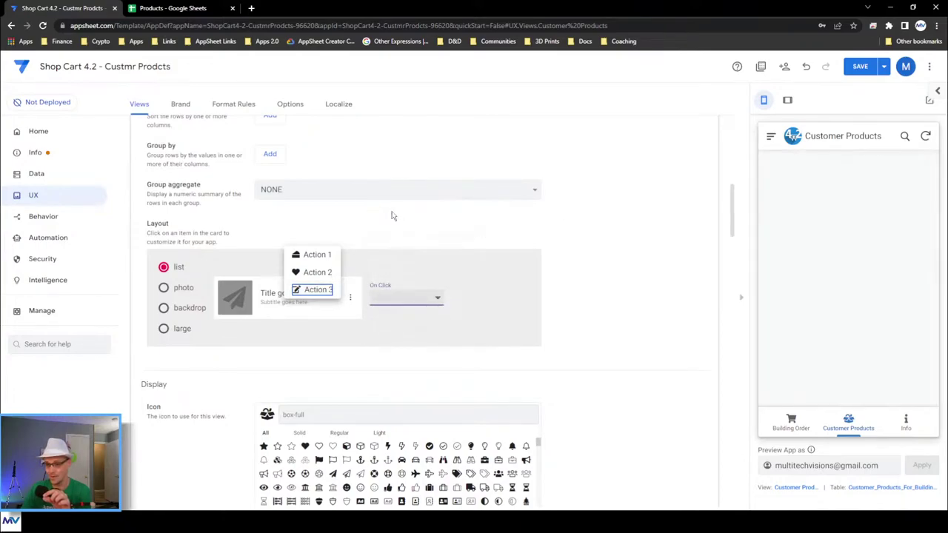
# Set the on-click behaviour of the whole Customer Products card to the Tap | This Product action.
pyautogui.click(330, 311)
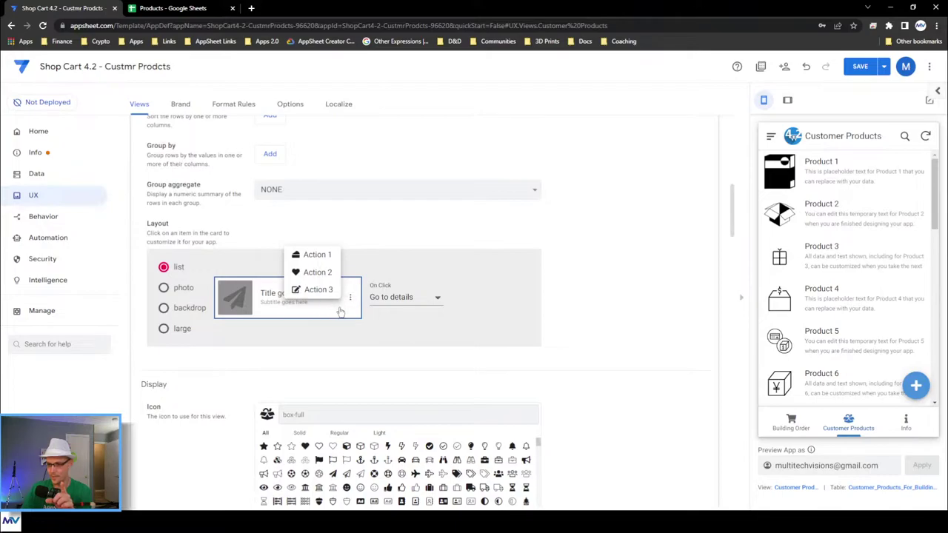
pyautogui.click(344, 315)
pyautogui.click(343, 313)
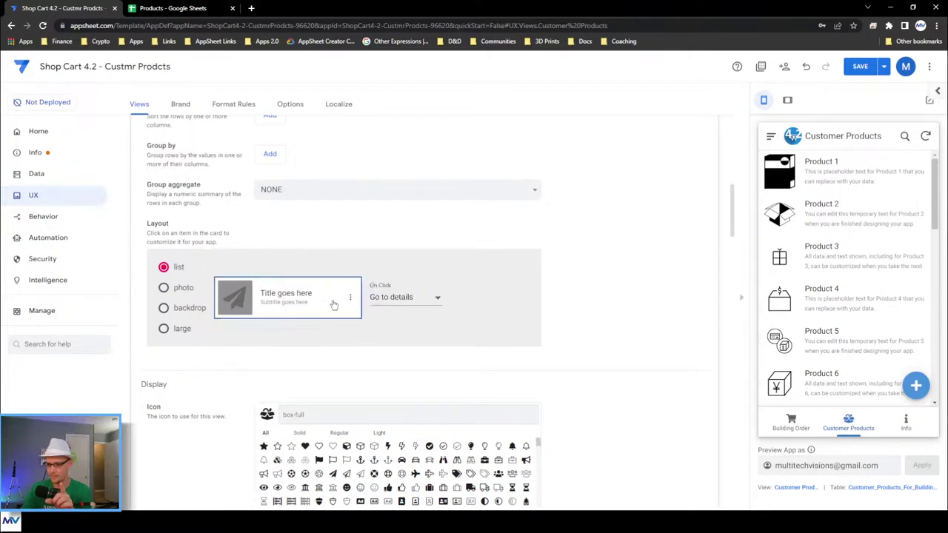
pyautogui.click(390, 300)
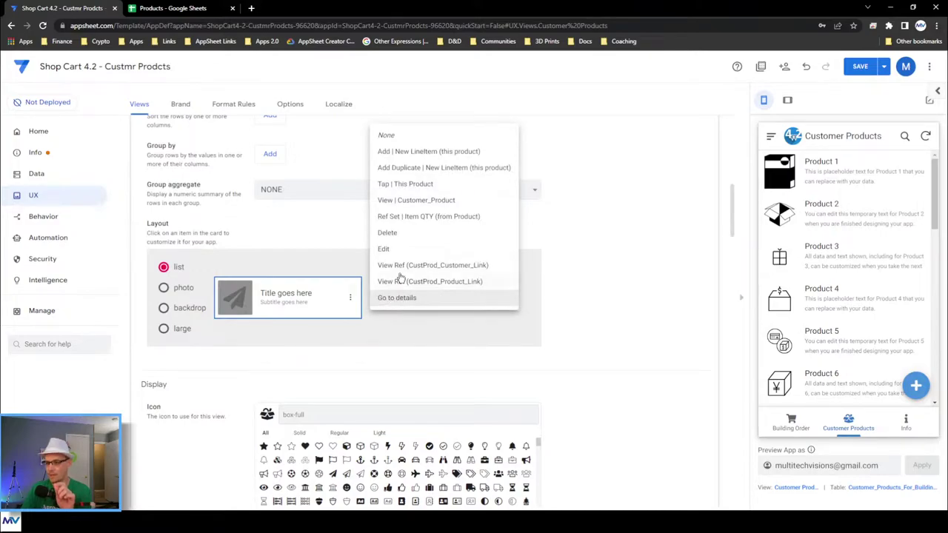
pyautogui.click(443, 185)
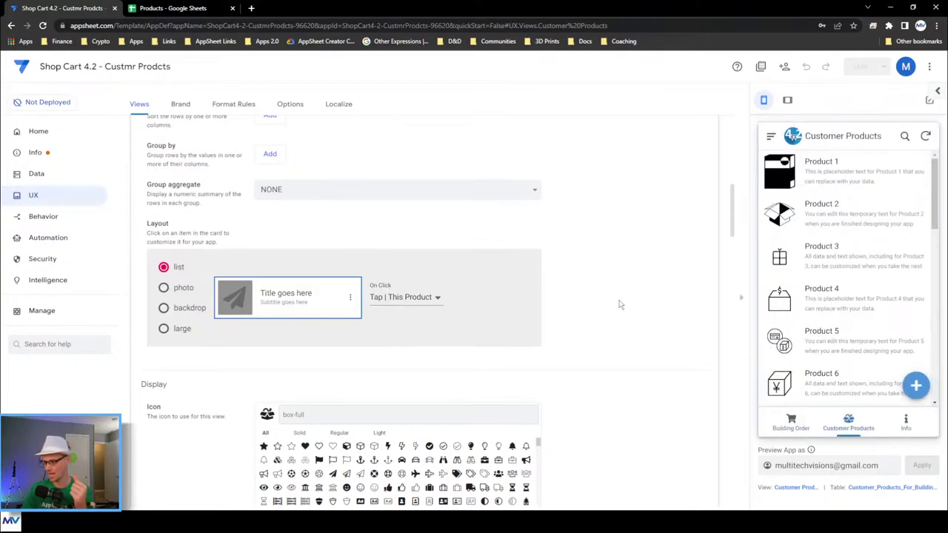
# In the app preview, add Product 3 to the order with a quantity of 3 and save the entry.
pyautogui.click(850, 249)
pyautogui.click(911, 165)
pyautogui.click(905, 312)
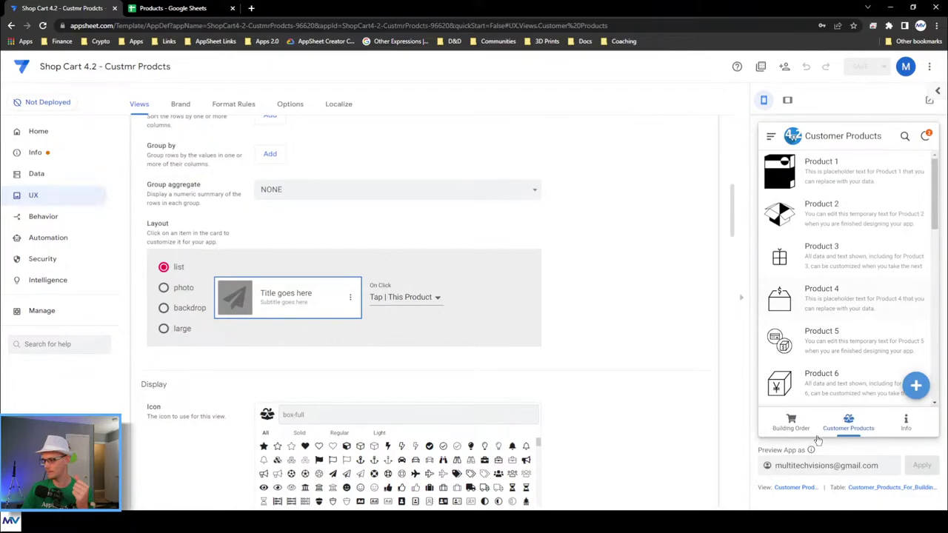
# Check the line item in the Building Order preview and its full inline list, cancelling the quantity edits without changes.
pyautogui.click(790, 422)
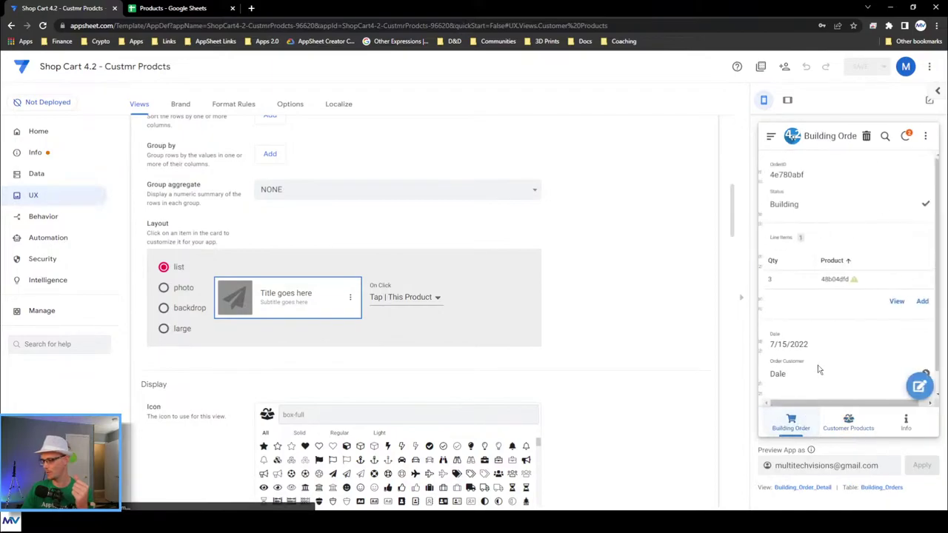
pyautogui.click(855, 285)
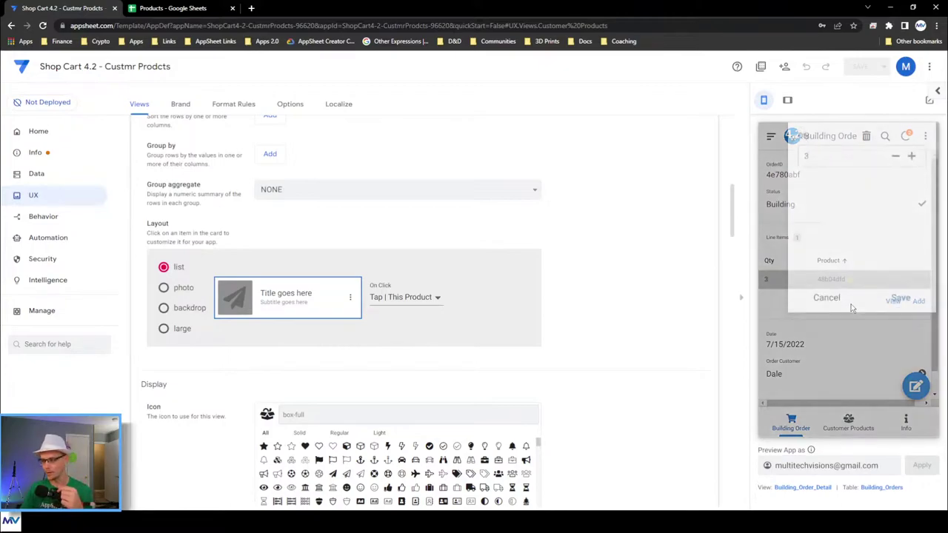
pyautogui.click(849, 309)
pyautogui.click(884, 302)
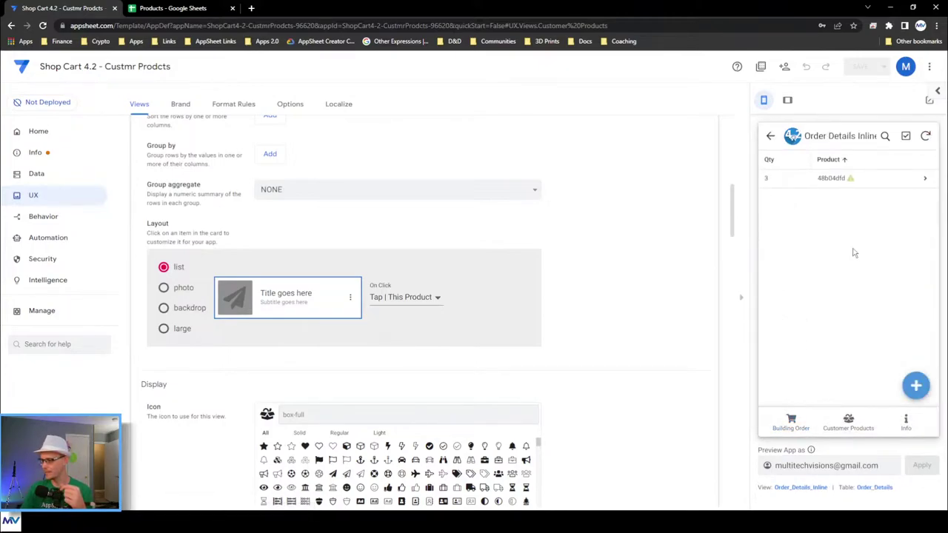
pyautogui.click(846, 187)
pyautogui.click(831, 309)
pyautogui.click(769, 136)
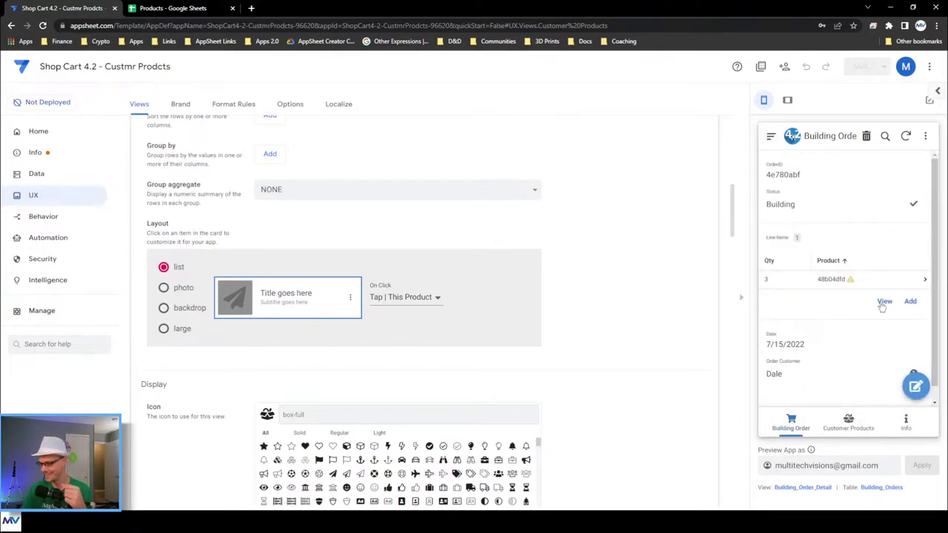
# Change the Order_Details_Inline view type to deck and set its main image to none.
pyautogui.click(883, 302)
pyautogui.click(803, 488)
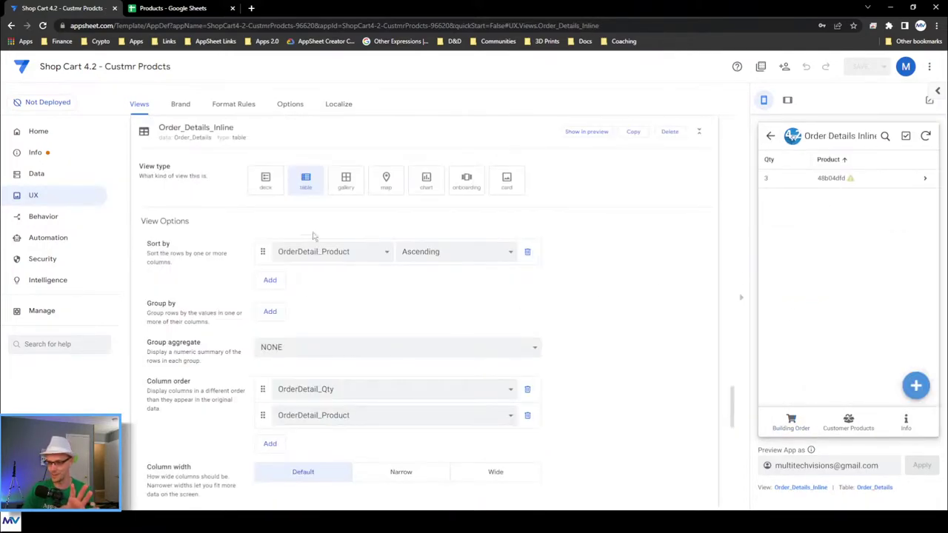
pyautogui.click(259, 185)
pyautogui.scroll(-2, 296, 222)
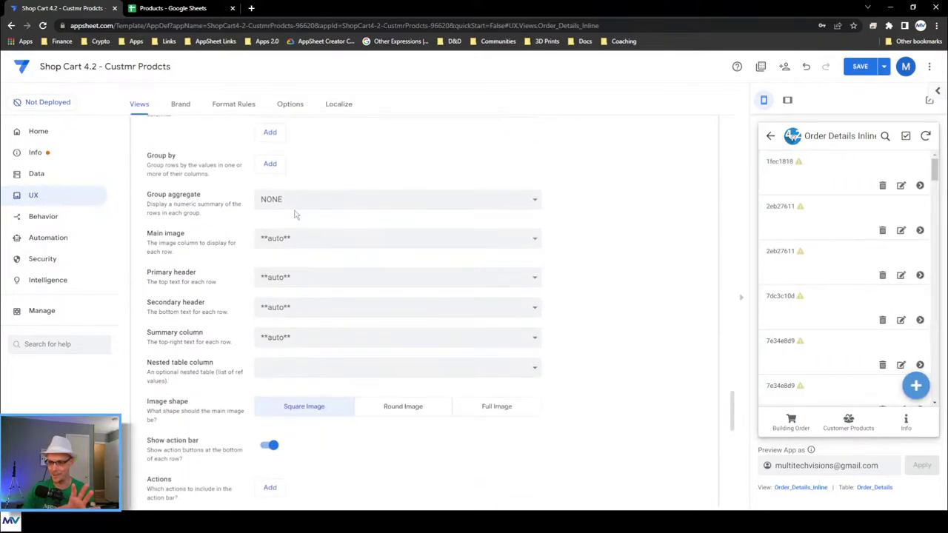
pyautogui.click(300, 242)
pyautogui.click(296, 277)
pyautogui.click(288, 246)
pyautogui.click(287, 264)
# Set the deck's primary header to OrderDetail_Customer_Product and its secondary header to none.
pyautogui.click(296, 278)
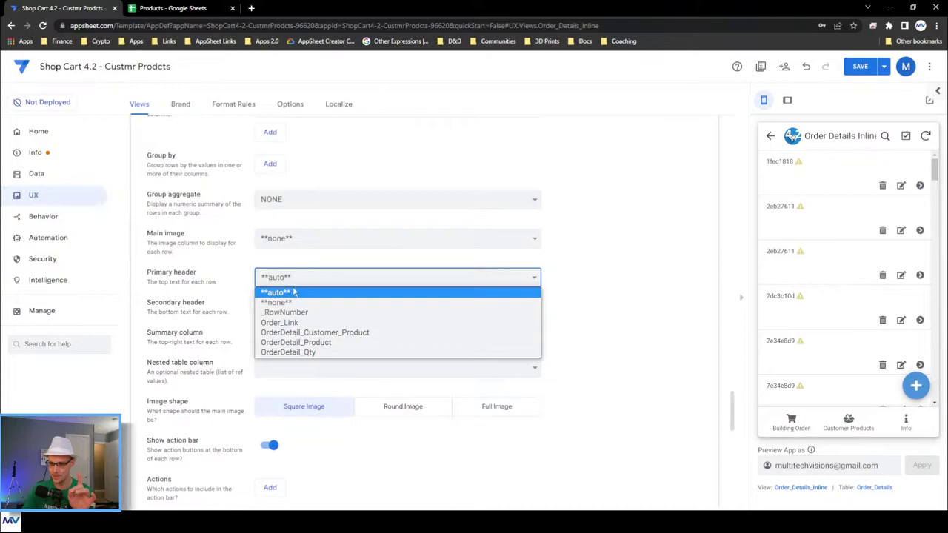
pyautogui.click(326, 332)
pyautogui.click(304, 307)
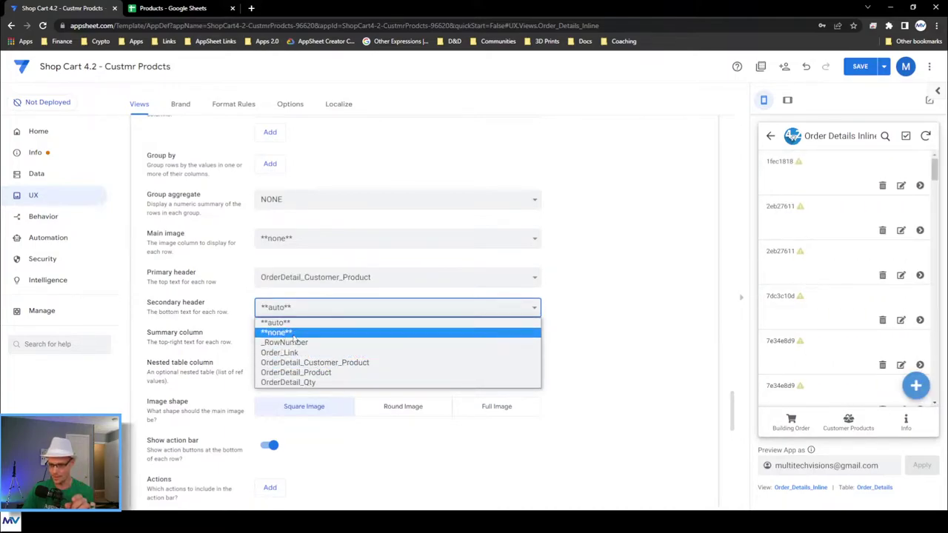
pyautogui.click(294, 334)
# Set the deck's summary column to OrderDetail_Qty and its nested table column to none.
pyautogui.click(294, 338)
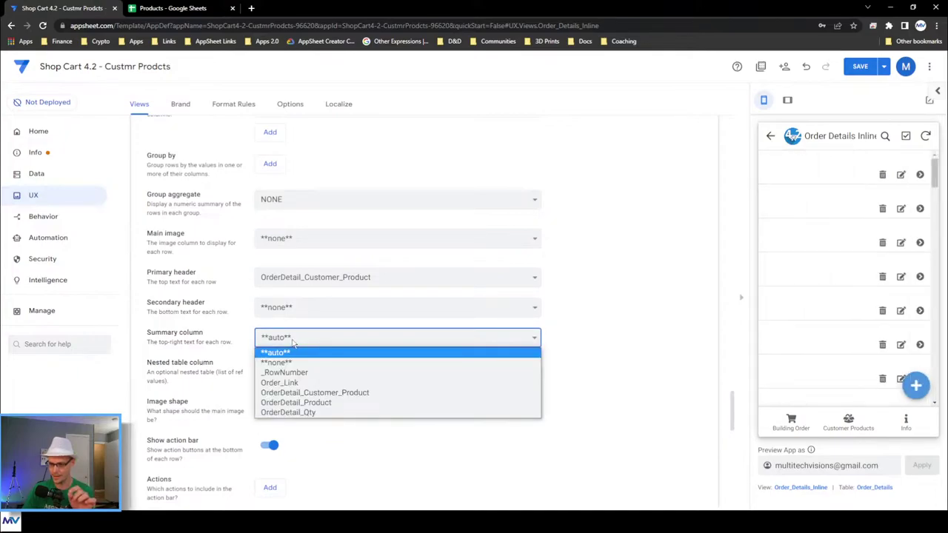
pyautogui.click(309, 413)
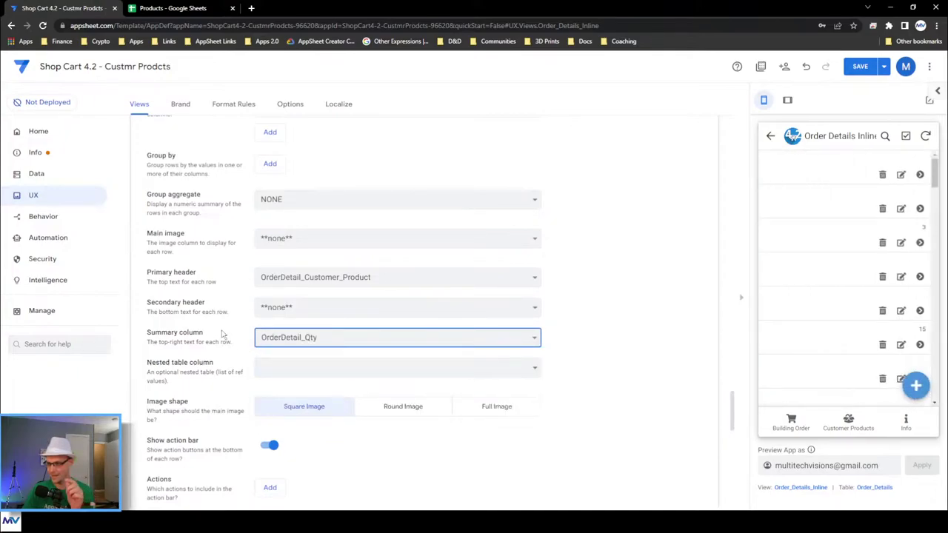
pyautogui.click(334, 368)
pyautogui.click(289, 393)
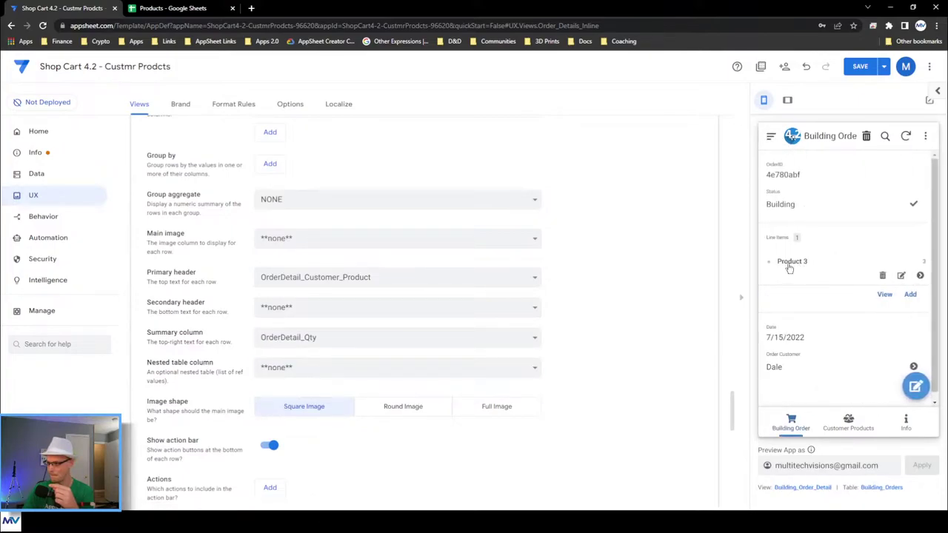
# Add the Delete and Edit actions to the deck's action bar and check the Building Order preview.
pyautogui.scroll(-2, 200, 375)
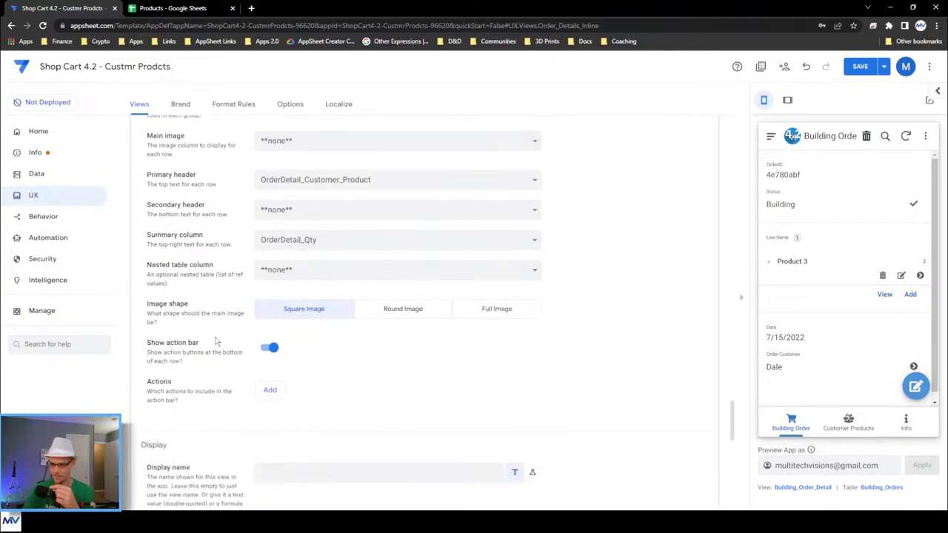
pyautogui.click(270, 390)
pyautogui.click(270, 417)
pyautogui.click(307, 415)
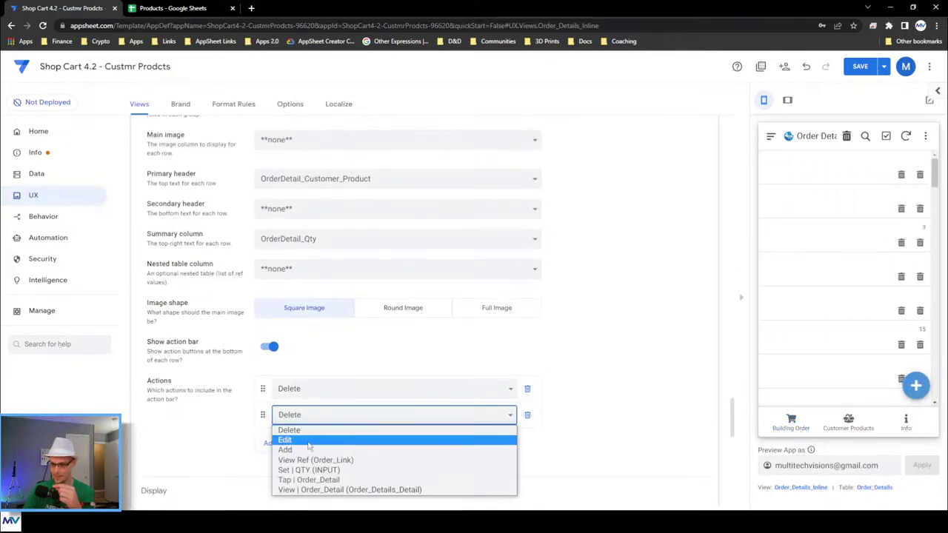
pyautogui.click(307, 442)
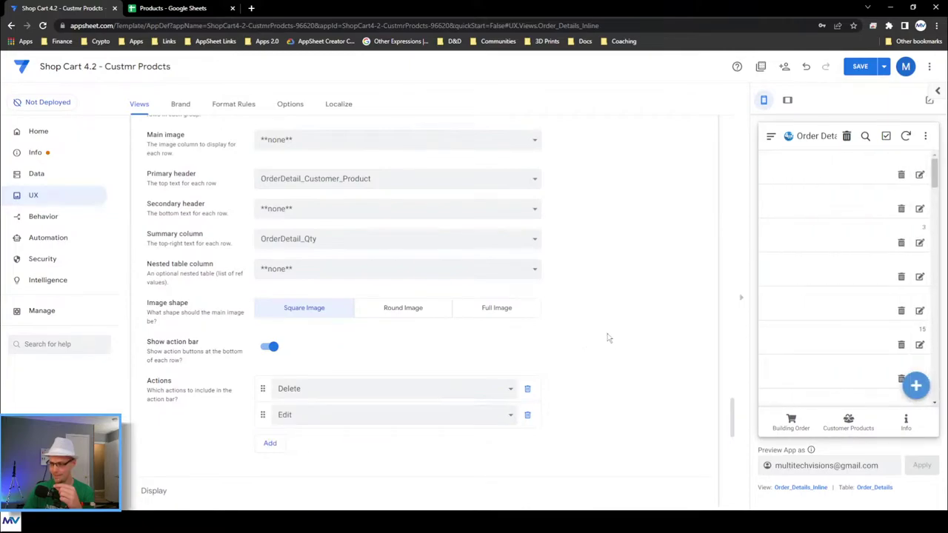
pyautogui.click(791, 422)
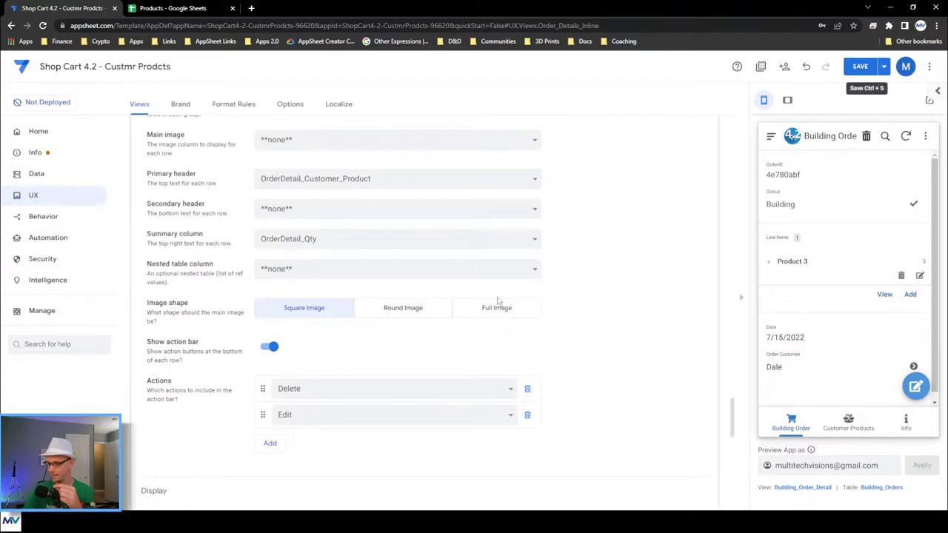
# Set the deck's secondary header to OrderDetail_Qty and its summary column to none, check the order preview, and save the app.
pyautogui.click(266, 209)
pyautogui.click(289, 284)
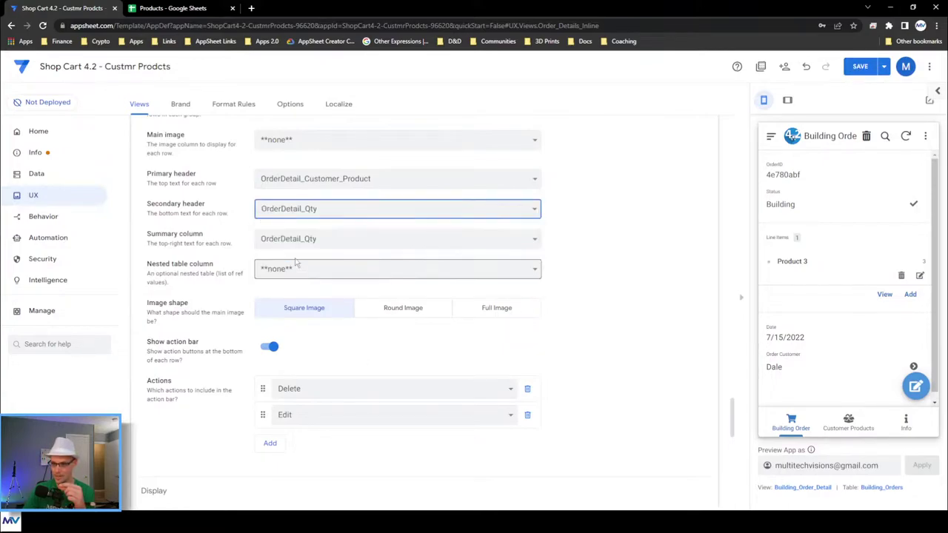
pyautogui.click(299, 241)
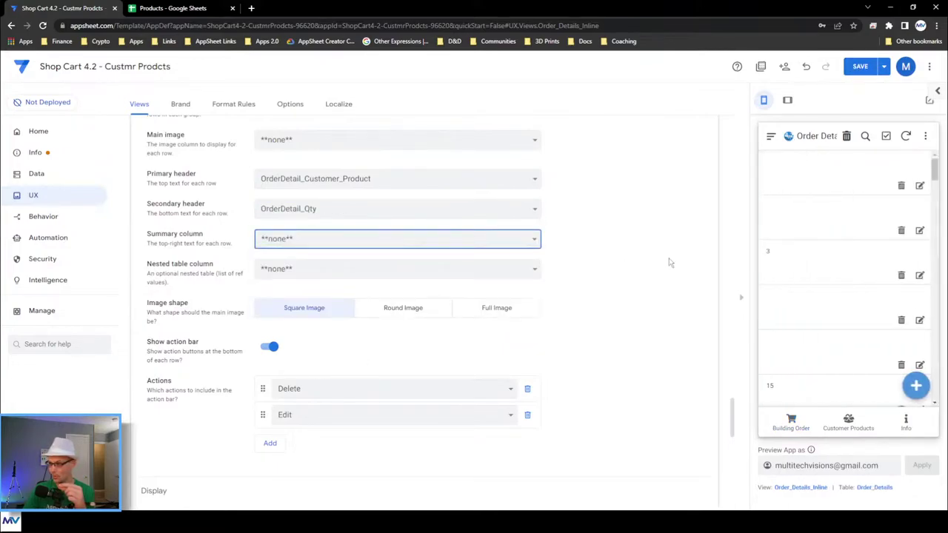
pyautogui.click(791, 423)
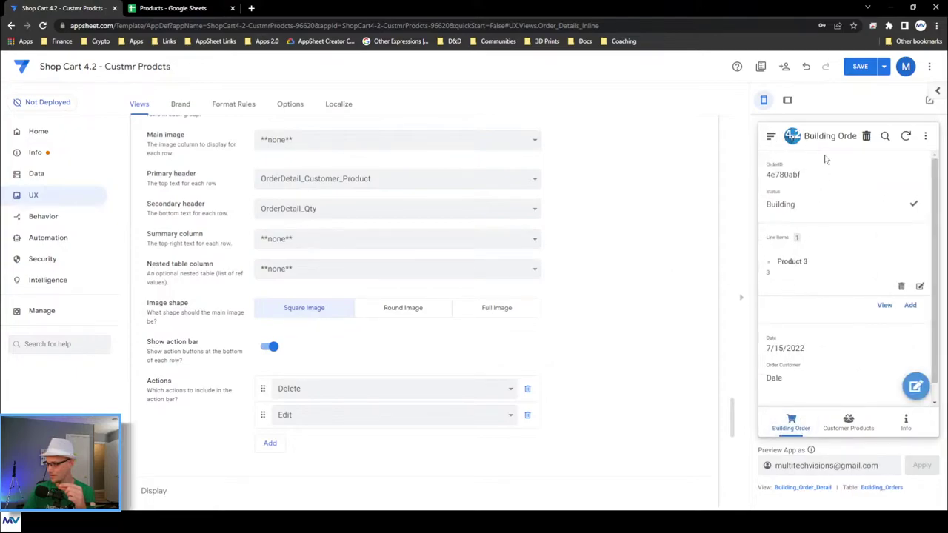
pyautogui.click(859, 67)
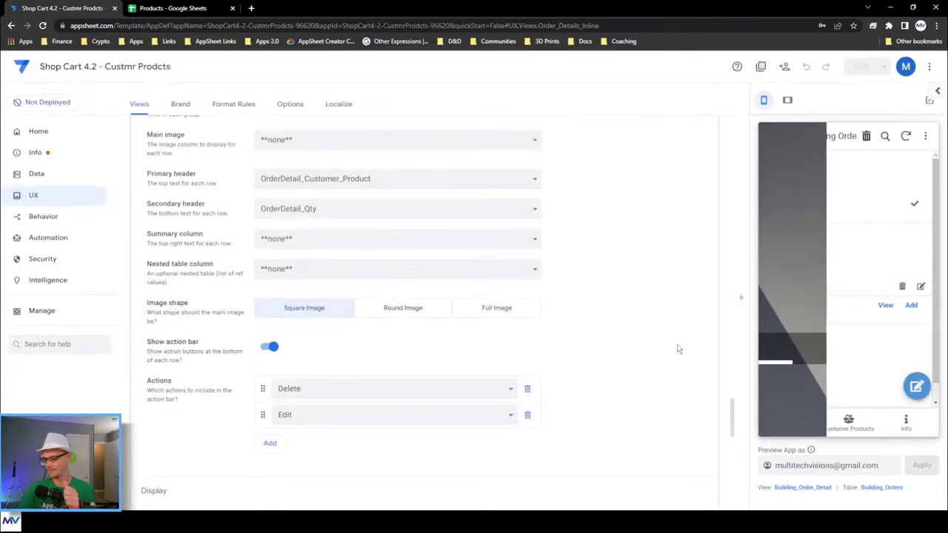
# Examine the line item's edit form, the Add | New LineItem (this product) action and the OrderDetail_Product app formula.
pyautogui.click(919, 286)
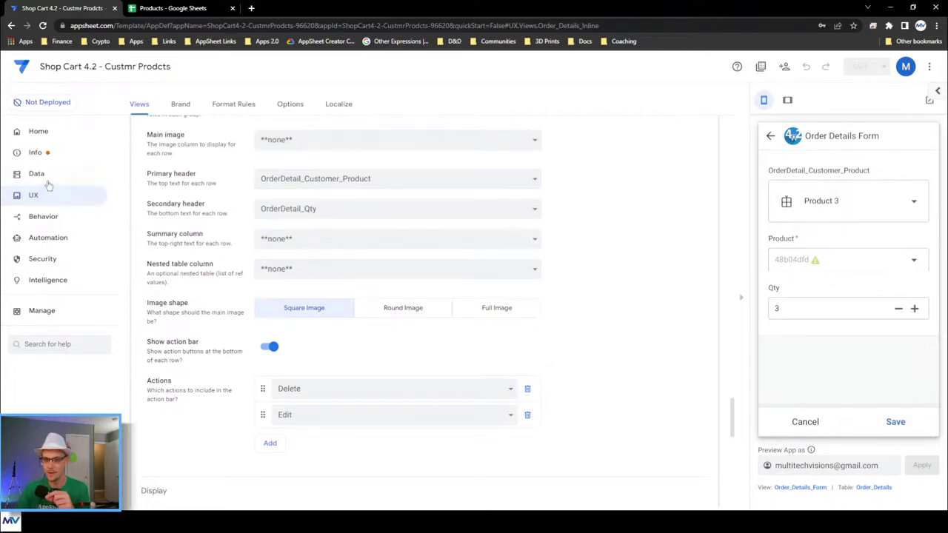
pyautogui.click(46, 217)
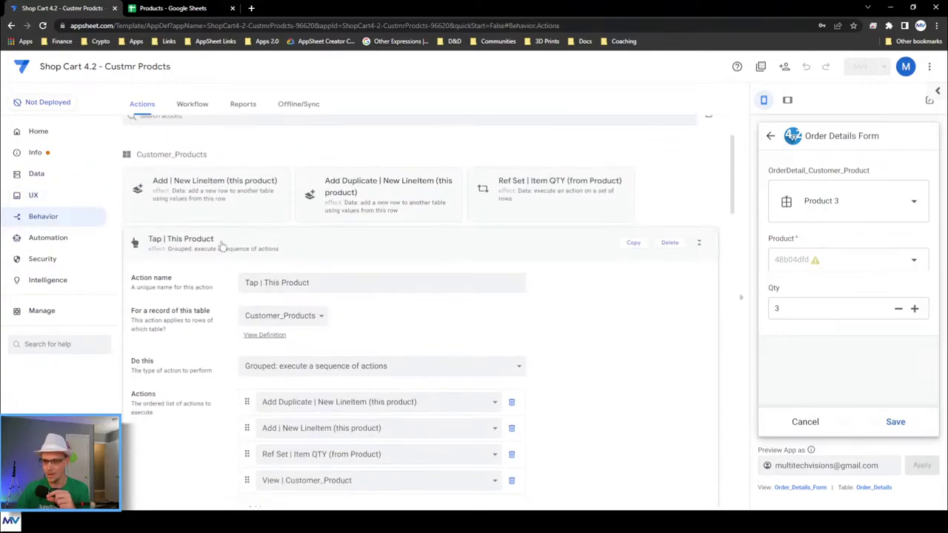
pyautogui.click(252, 213)
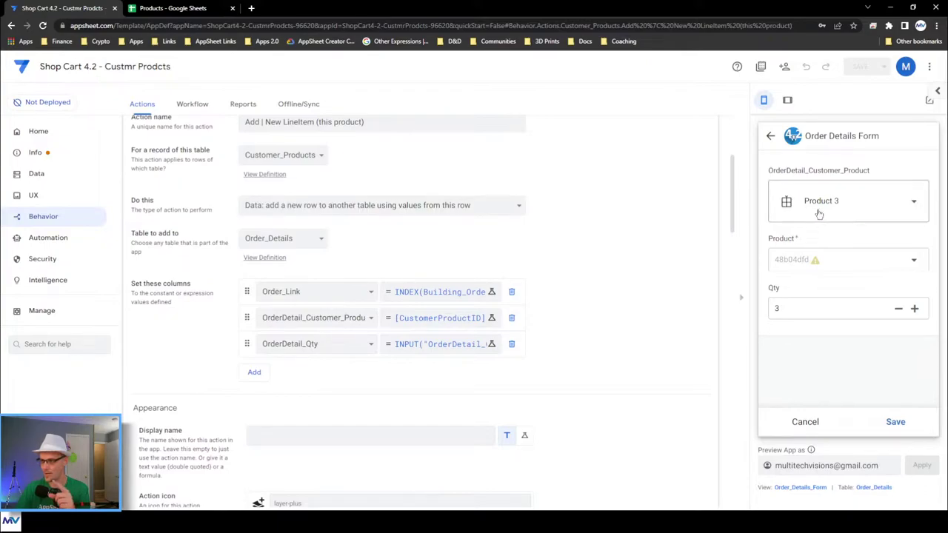
pyautogui.click(37, 173)
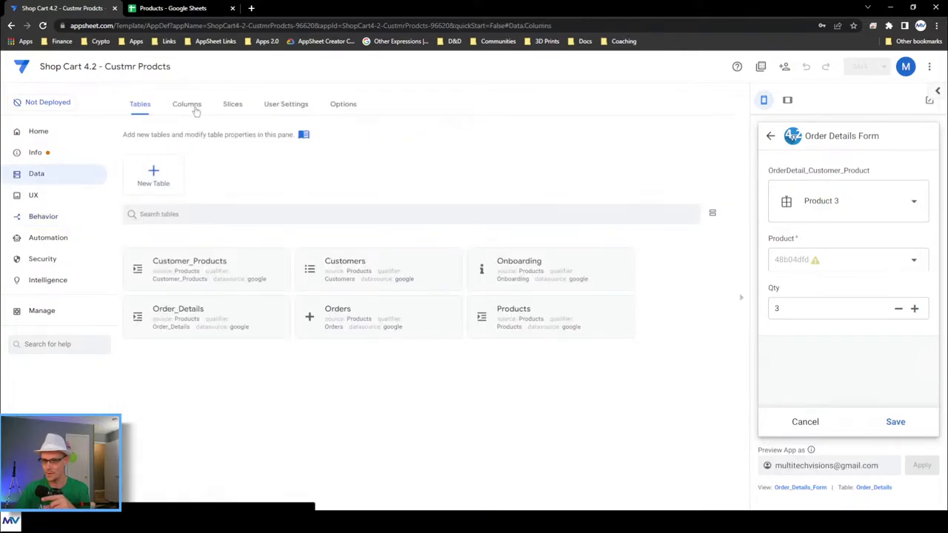
pyautogui.click(187, 103)
pyautogui.scroll(-2, 274, 182)
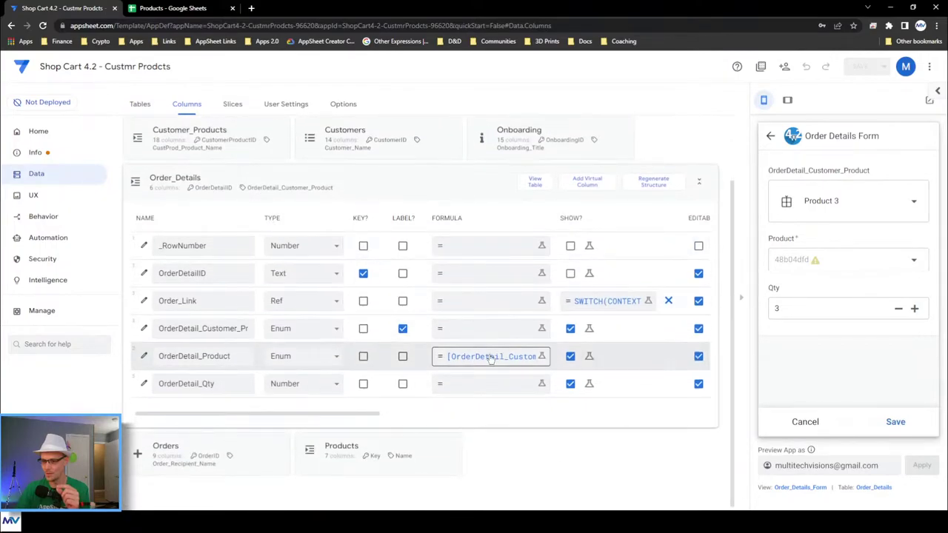
pyautogui.click(491, 358)
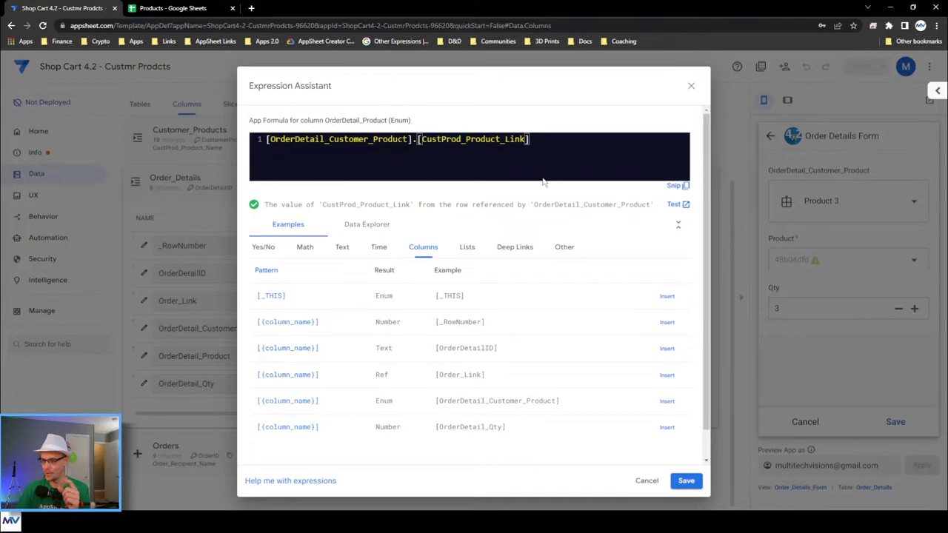
pyautogui.click(675, 481)
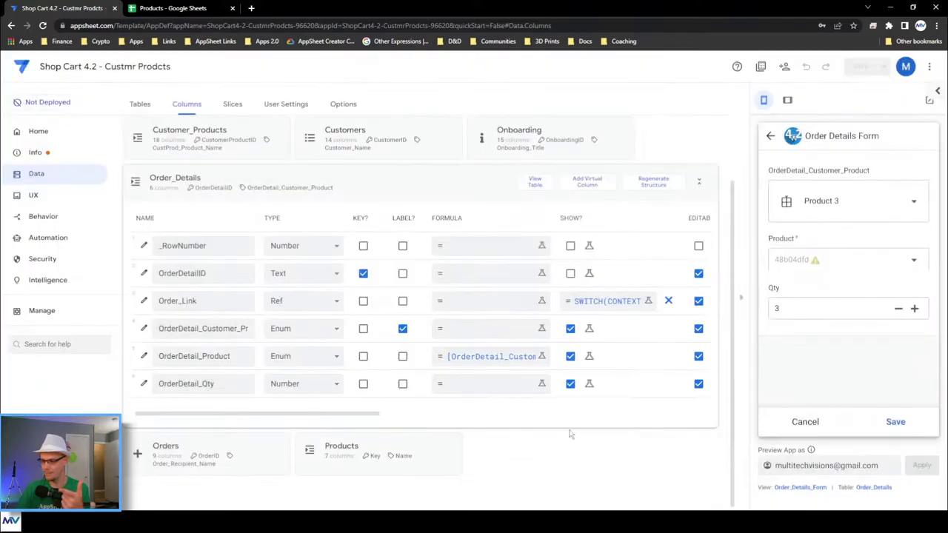
# Set the referenced table of the OrderDetail_Product column in Order_Details to Products.
pyautogui.click(144, 358)
pyautogui.scroll(-1, 434, 381)
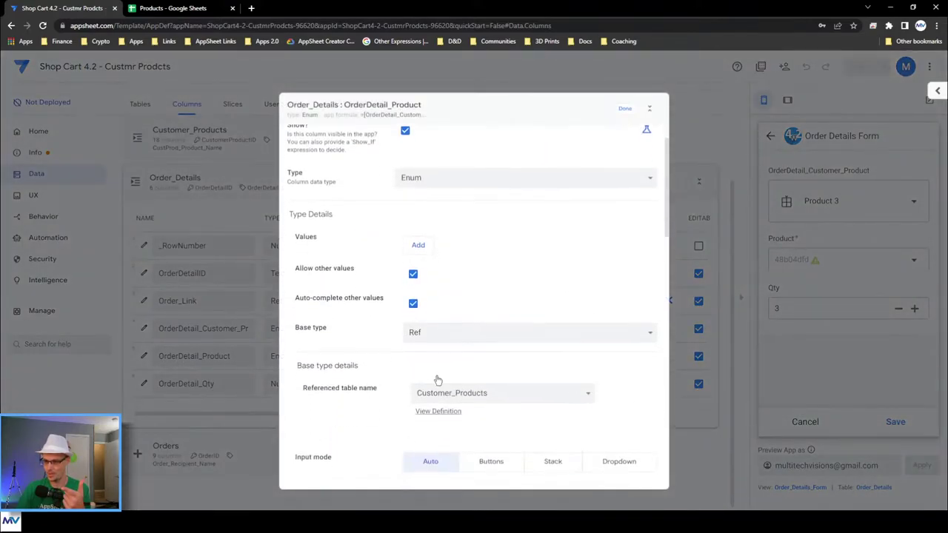
pyautogui.click(478, 395)
pyautogui.click(464, 461)
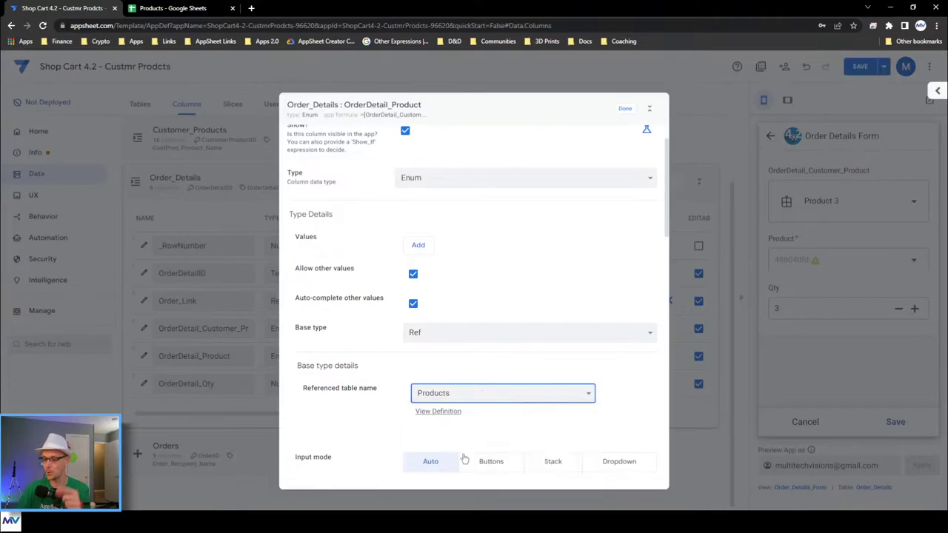
pyautogui.click(625, 108)
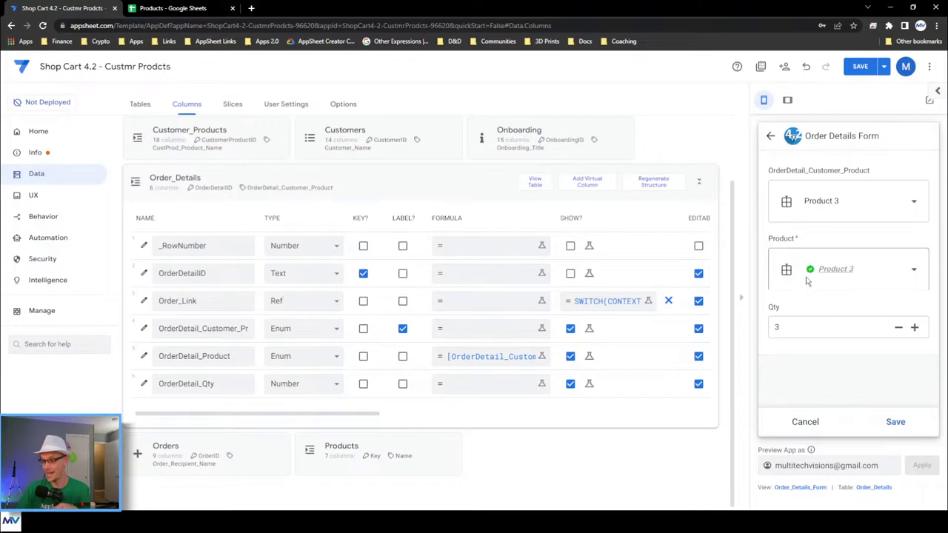
# Hide the OrderDetail_Product column from the app, save the app, and collapse the Order_Details columns.
pyautogui.click(570, 356)
pyautogui.click(859, 66)
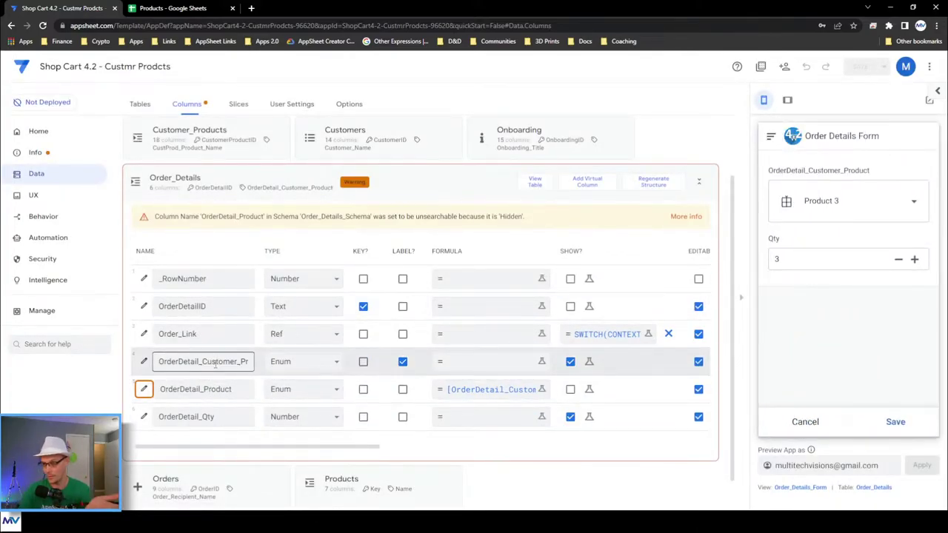
pyautogui.click(397, 189)
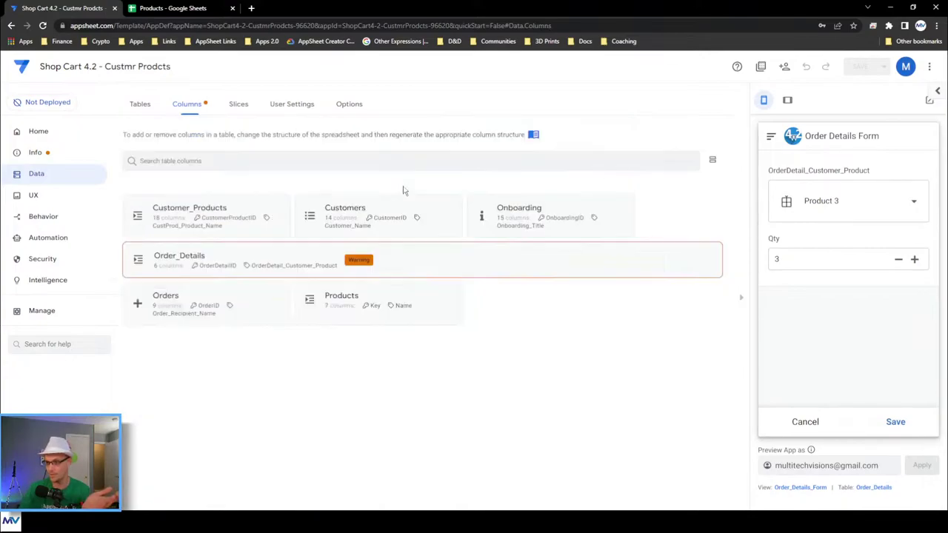
# Cancel the line item form and compare the Building Order and Customer Products views in the preview.
pyautogui.click(809, 427)
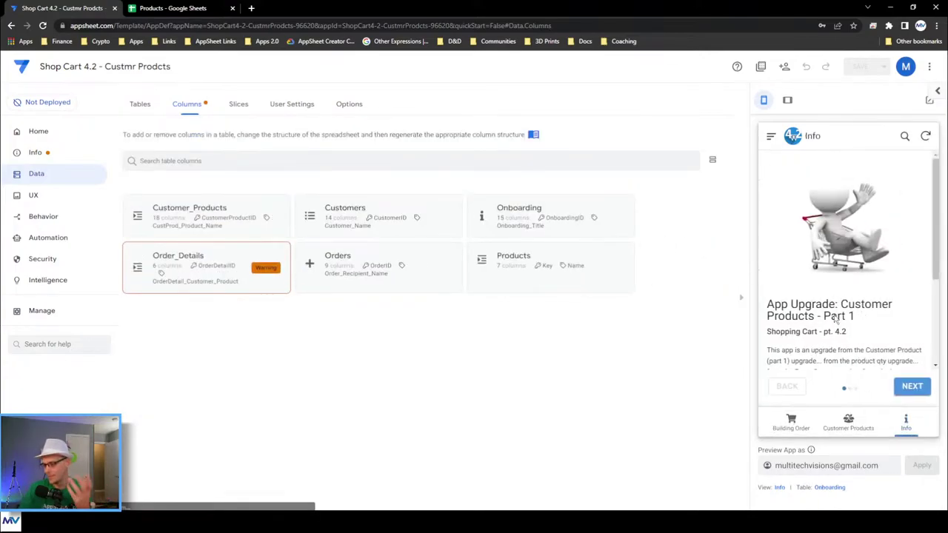
pyautogui.click(799, 427)
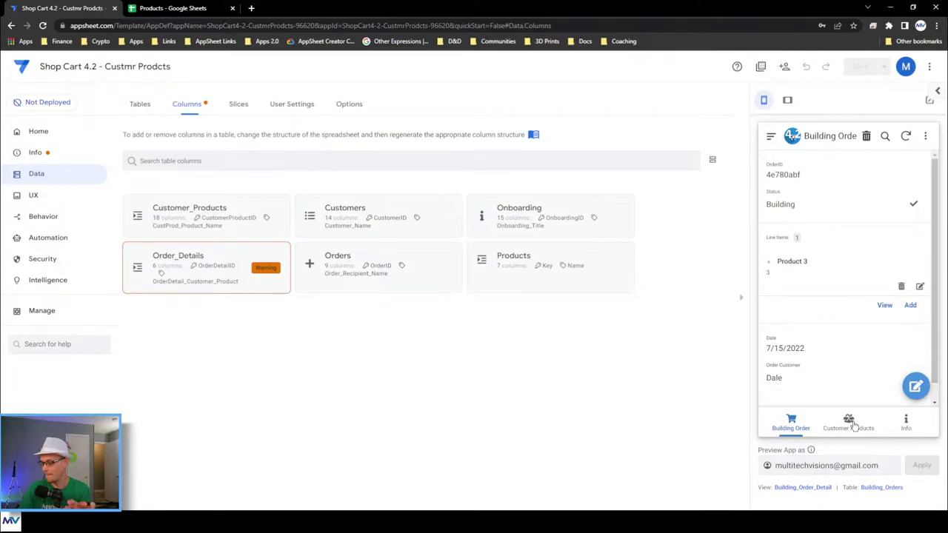
pyautogui.click(854, 427)
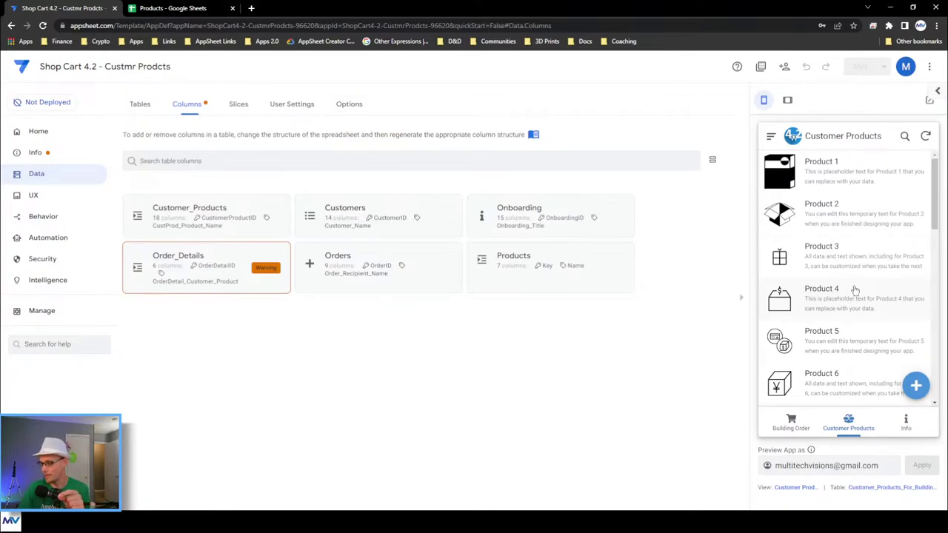
pyautogui.scroll(-3, 855, 289)
pyautogui.scroll(3, 856, 284)
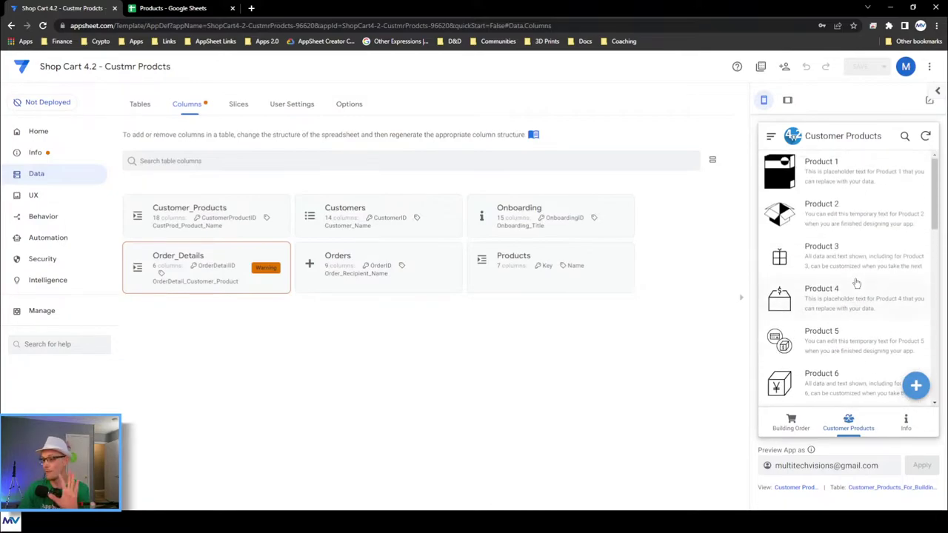
pyautogui.click(792, 421)
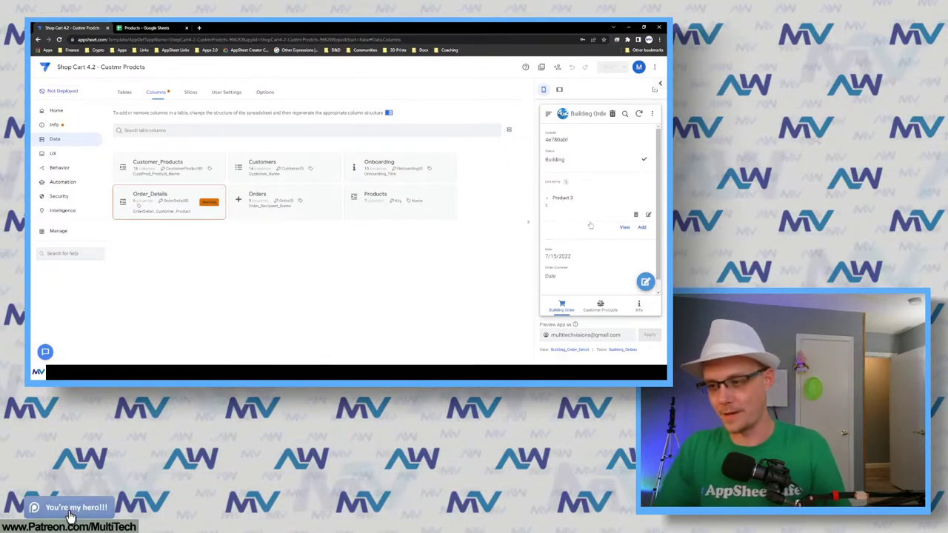
pyautogui.click(600, 306)
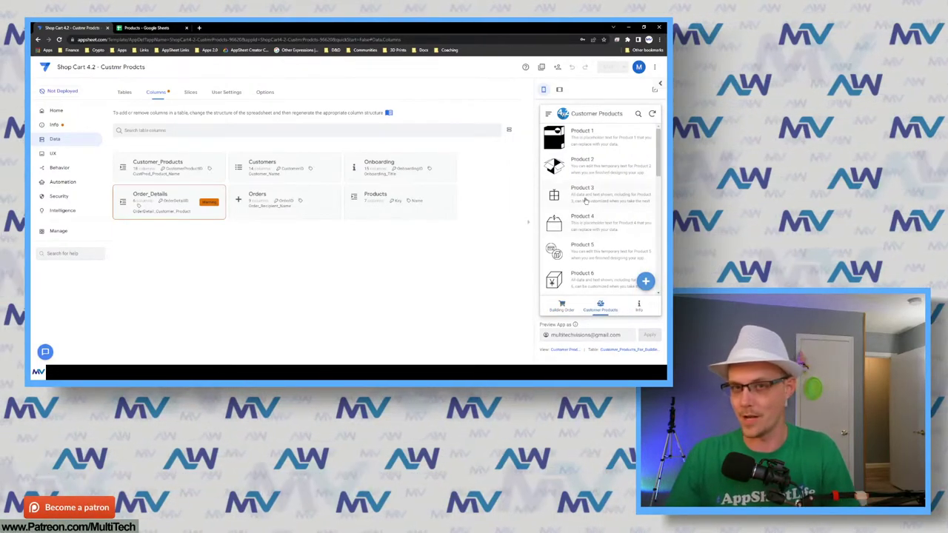
# Switch the "Product included in building order" format rule to the Customer_Products table.
pyautogui.click(64, 152)
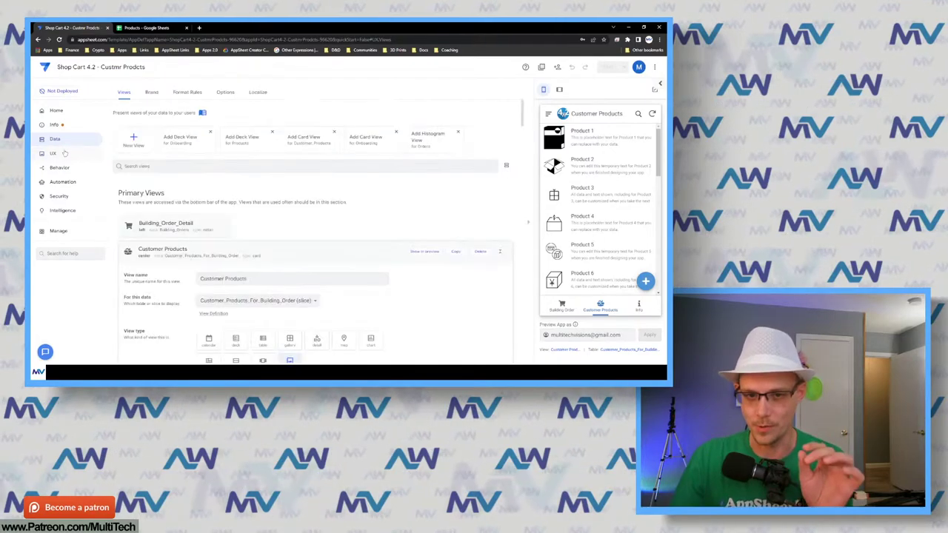
pyautogui.click(188, 93)
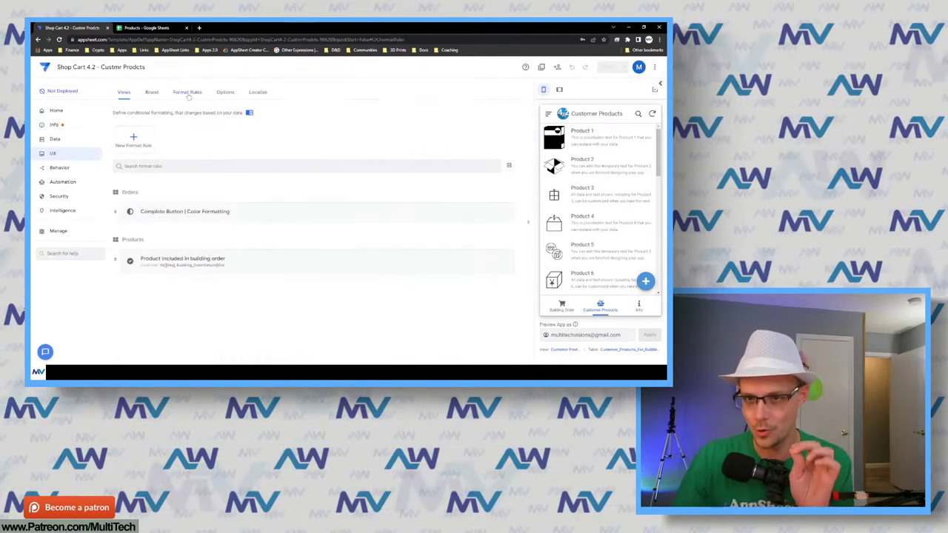
pyautogui.click(196, 262)
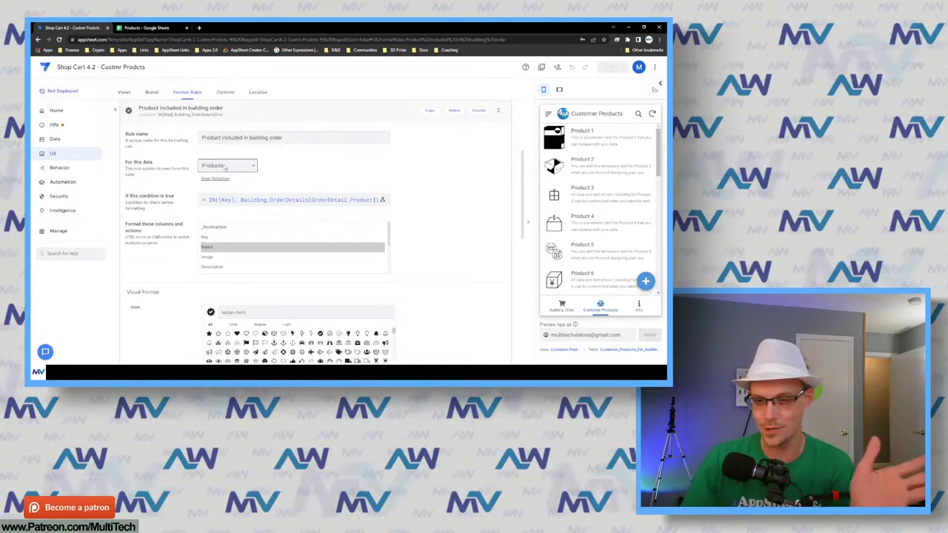
pyautogui.click(226, 166)
pyautogui.click(229, 175)
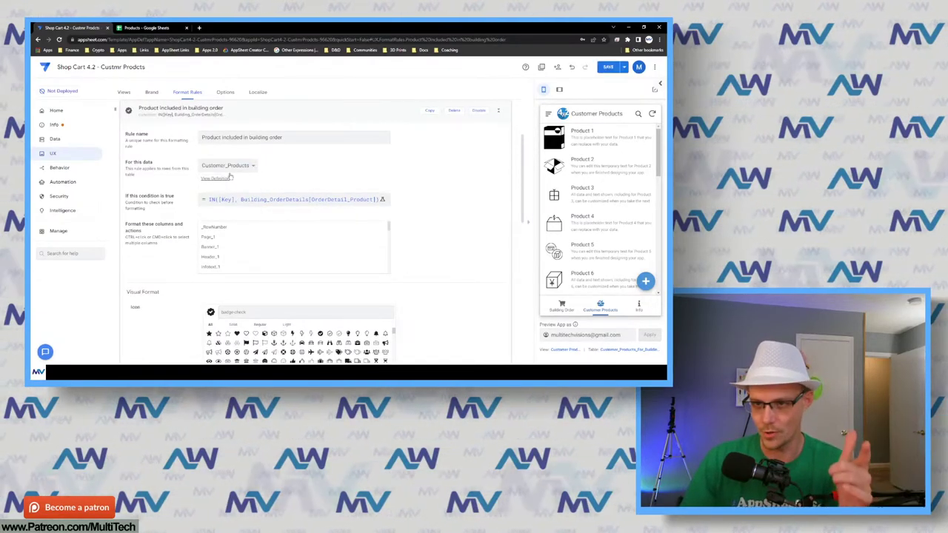
# Change the format rule's condition to IN([CustProd_Product_Link], Building_OrderDetails[OrderDetail_Product]) and save the expression.
pyautogui.click(257, 197)
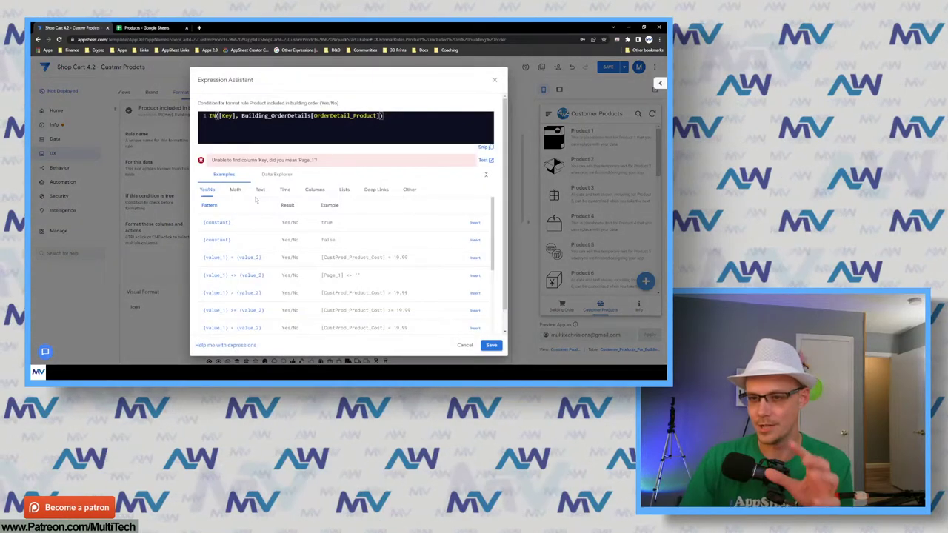
pyautogui.click(316, 191)
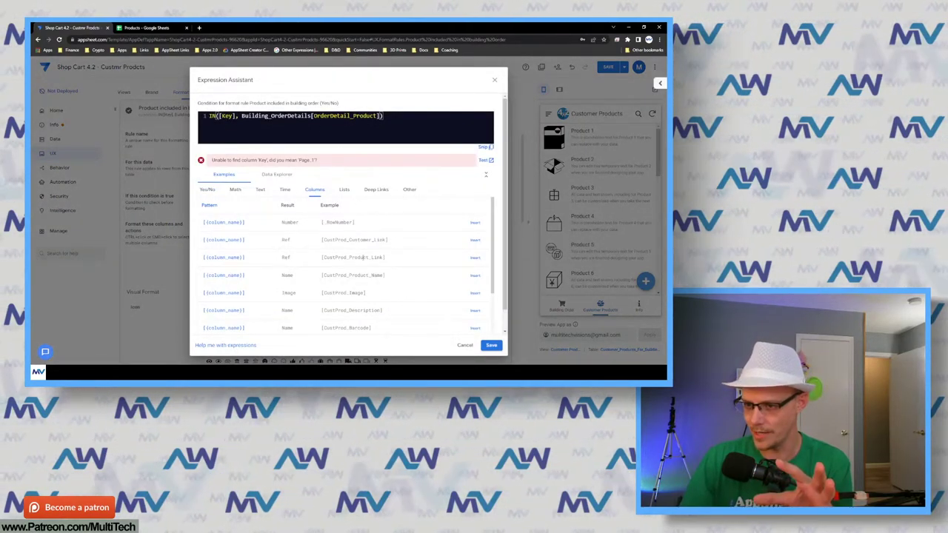
pyautogui.doubleClick(362, 257)
pyautogui.hotkey('ctrl', 'c')
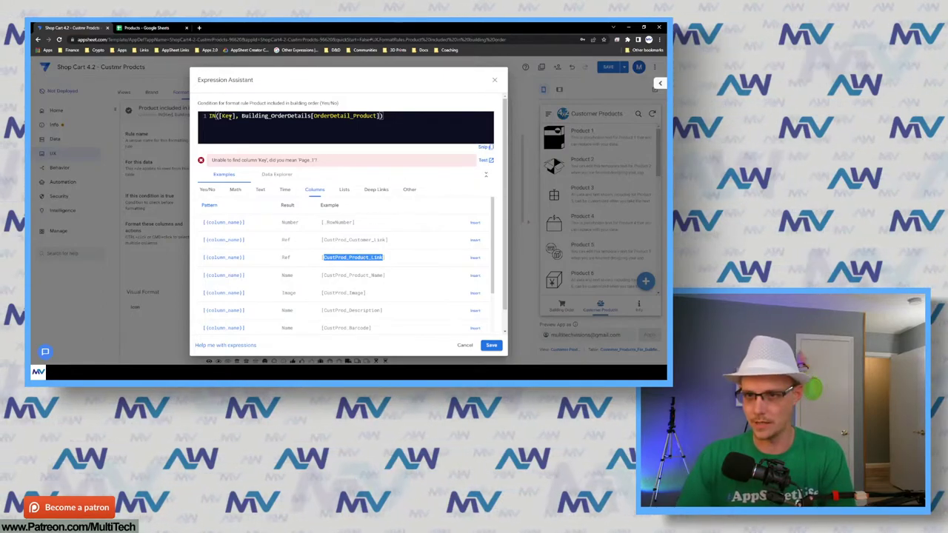
pyautogui.doubleClick(228, 116)
pyautogui.hotkey('ctrl', 'v')
pyautogui.click(445, 125)
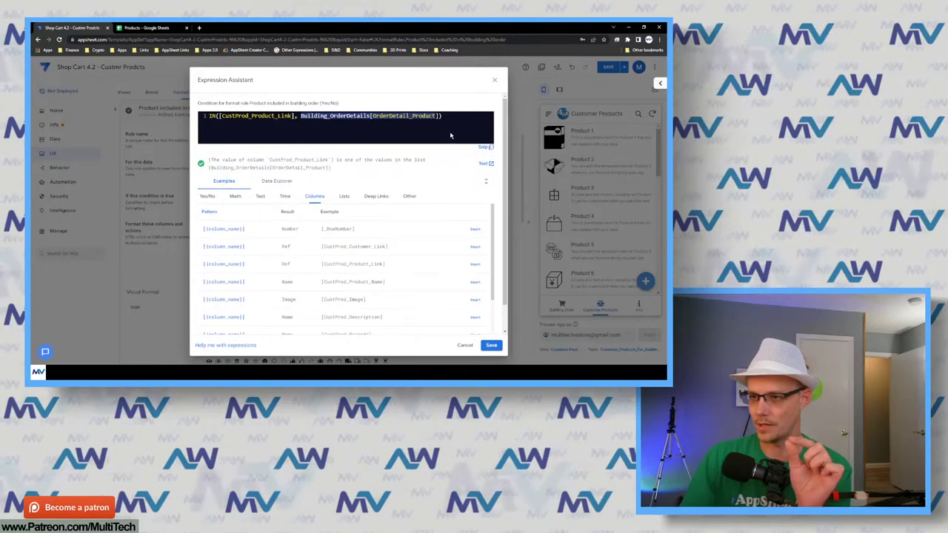
pyautogui.click(491, 345)
pyautogui.scroll(-1, 229, 238)
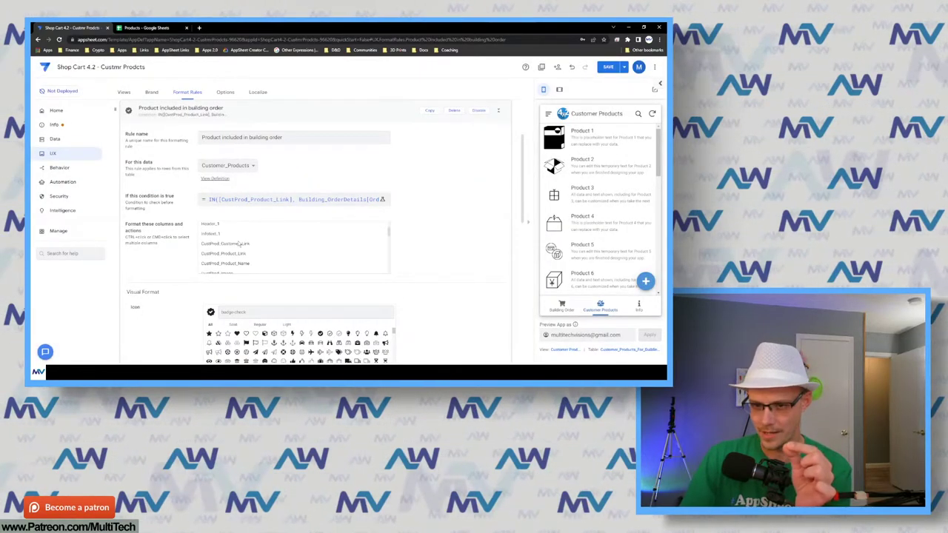
# Apply the "Product included in building order" format rule to the CustProd_Product_Name column and save the app.
pyautogui.click(251, 264)
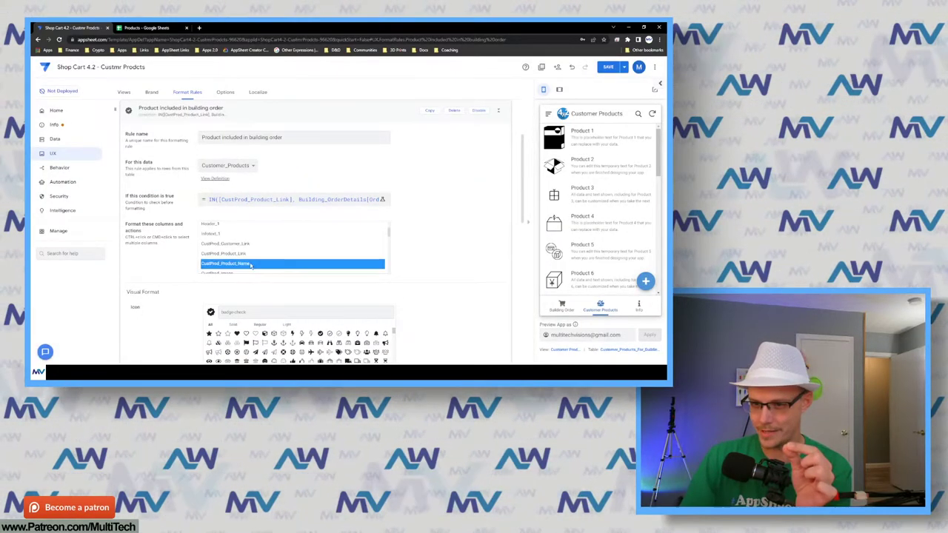
pyautogui.click(186, 247)
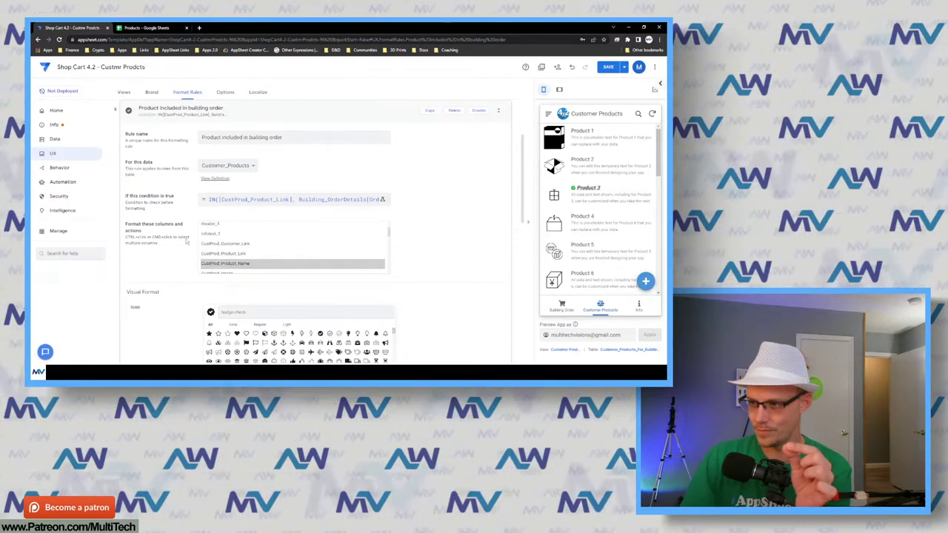
pyautogui.click(600, 66)
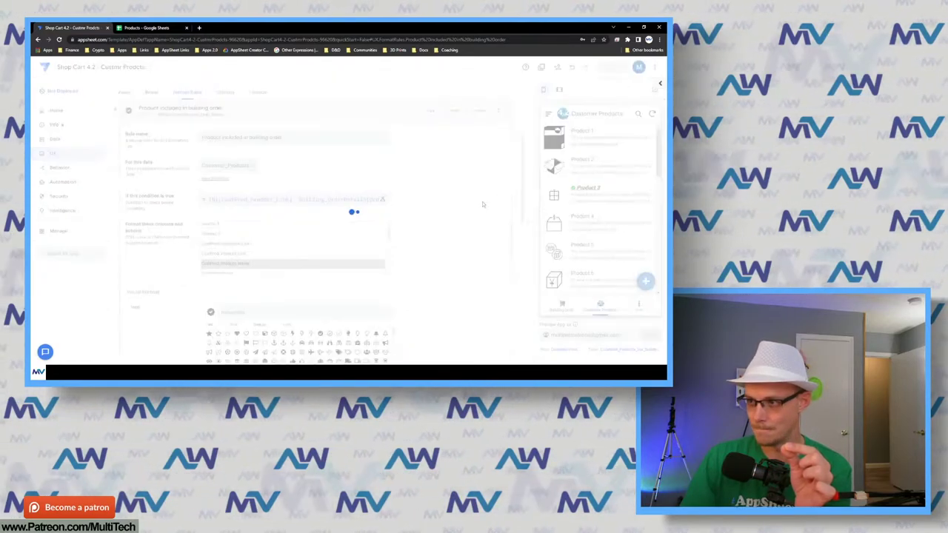
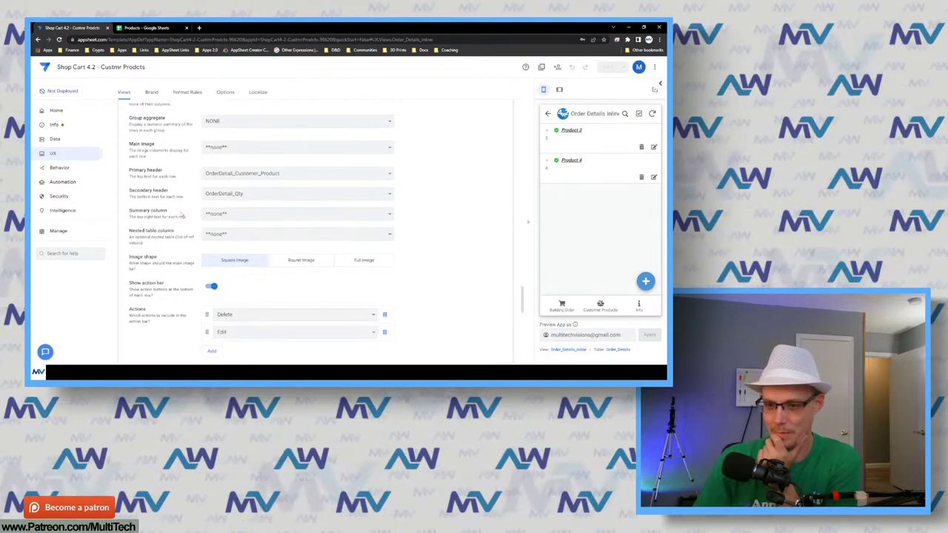
# Turn off the action bar in the Order_Details_Inline view and remove its Delete and Edit actions.
pyautogui.click(213, 222)
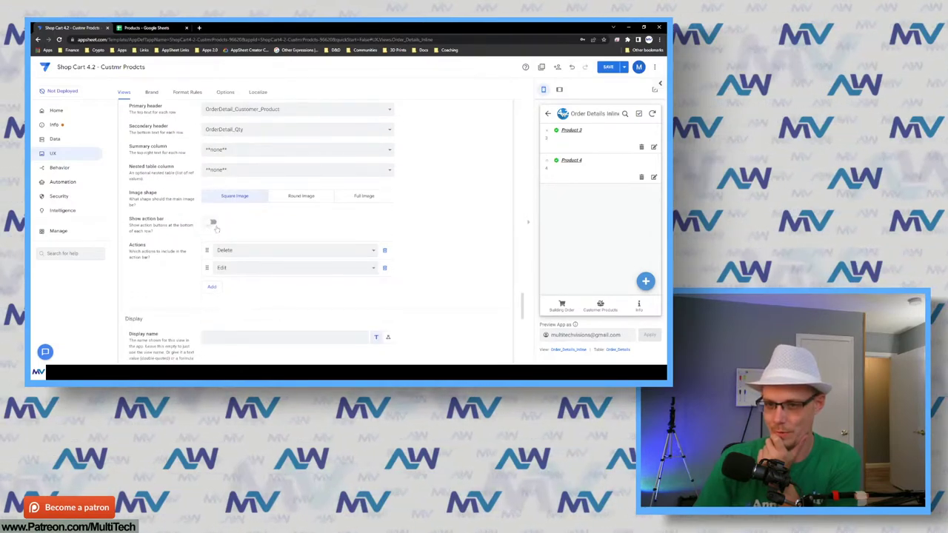
pyautogui.click(384, 250)
pyautogui.click(385, 250)
pyautogui.scroll(1, 400, 256)
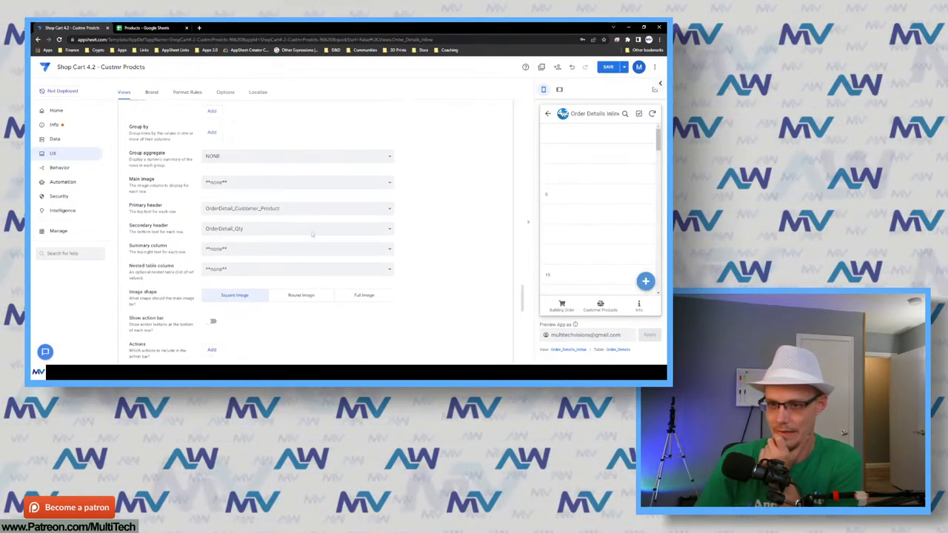
# Set the Order_Details_Inline view's summary column to OrderDetail_Qty and its secondary header to **none**.
pyautogui.click(230, 251)
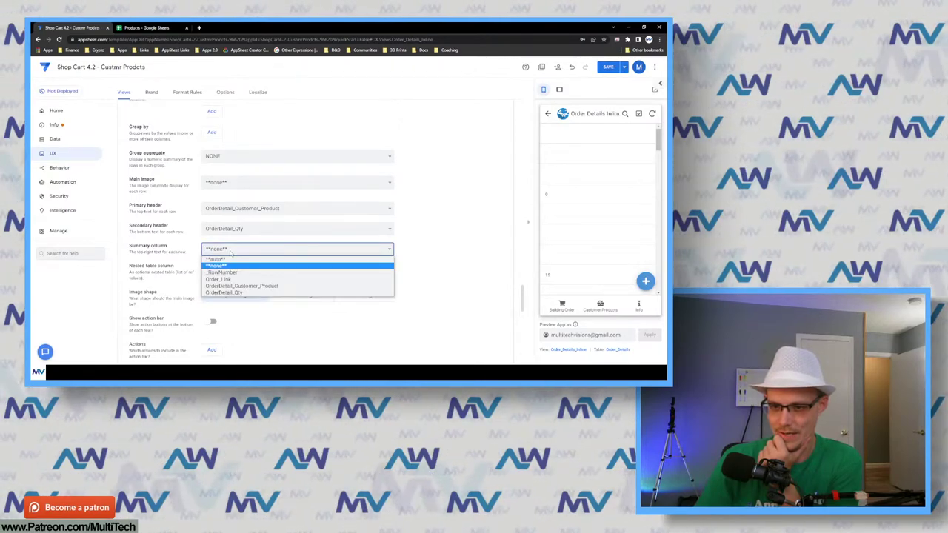
pyautogui.click(232, 253)
pyautogui.click(230, 249)
pyautogui.click(237, 292)
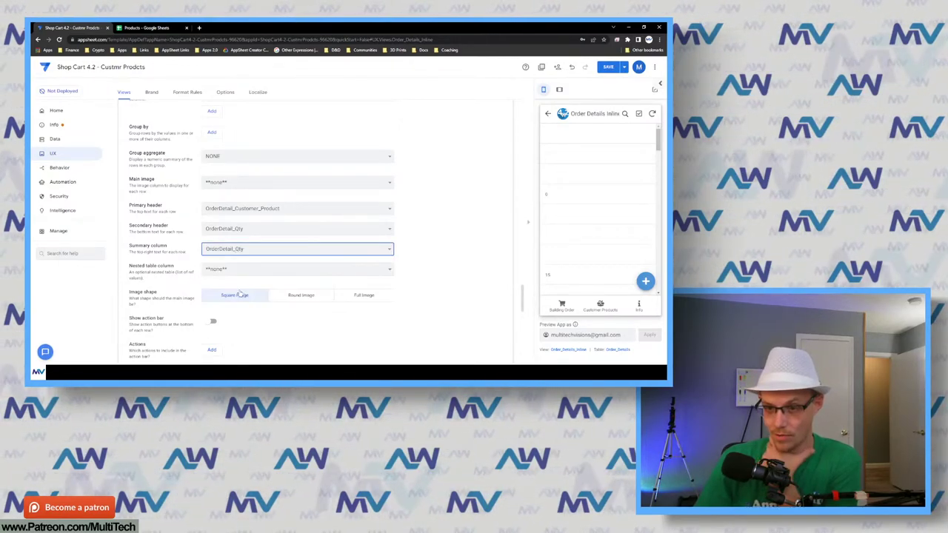
pyautogui.click(229, 229)
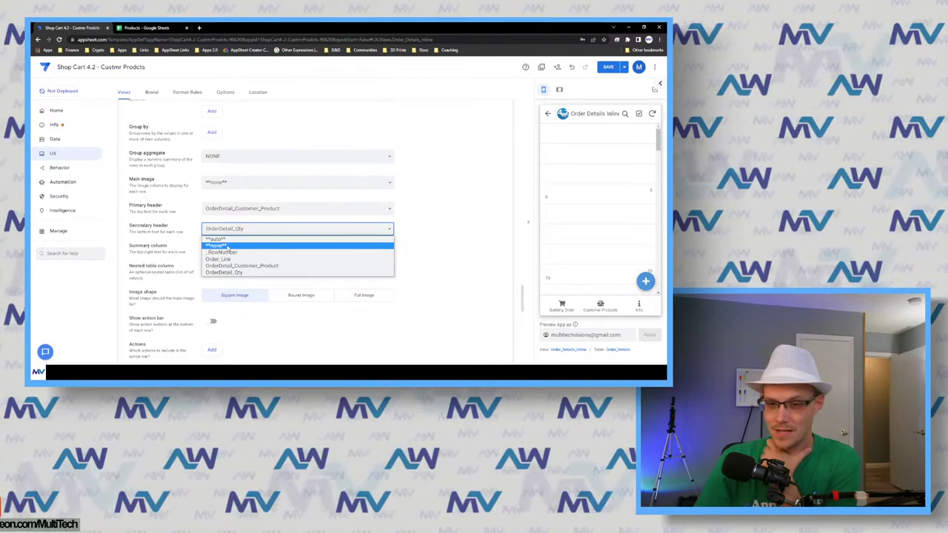
pyautogui.click(219, 246)
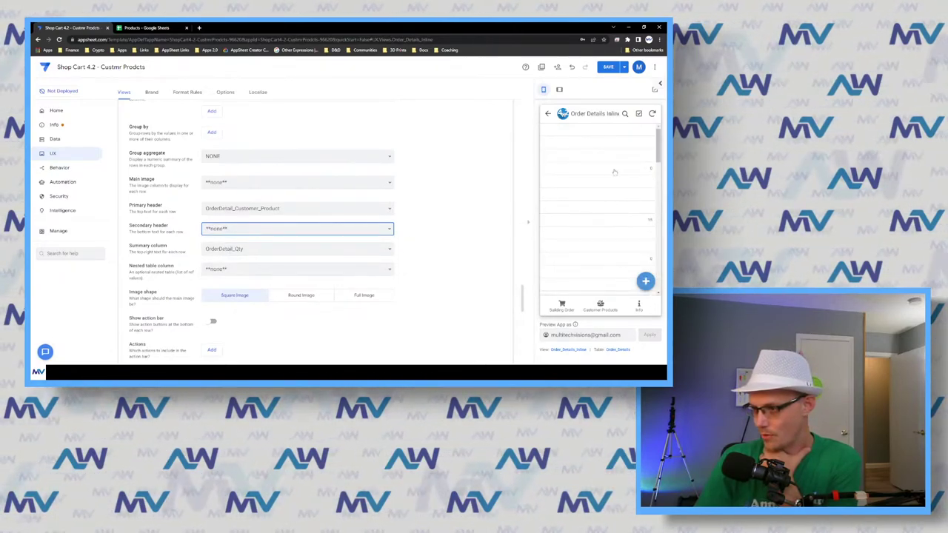
pyautogui.scroll(-5, 570, 200)
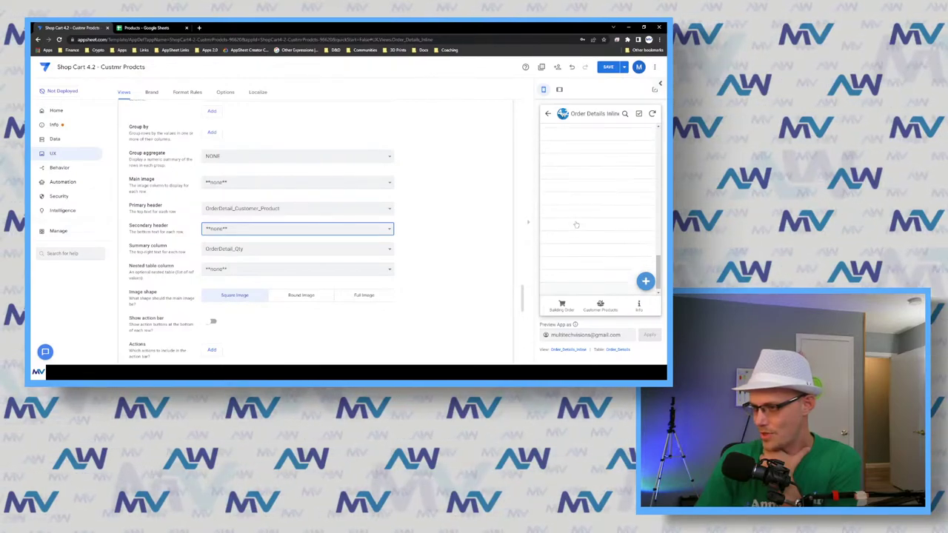
pyautogui.scroll(2, 591, 223)
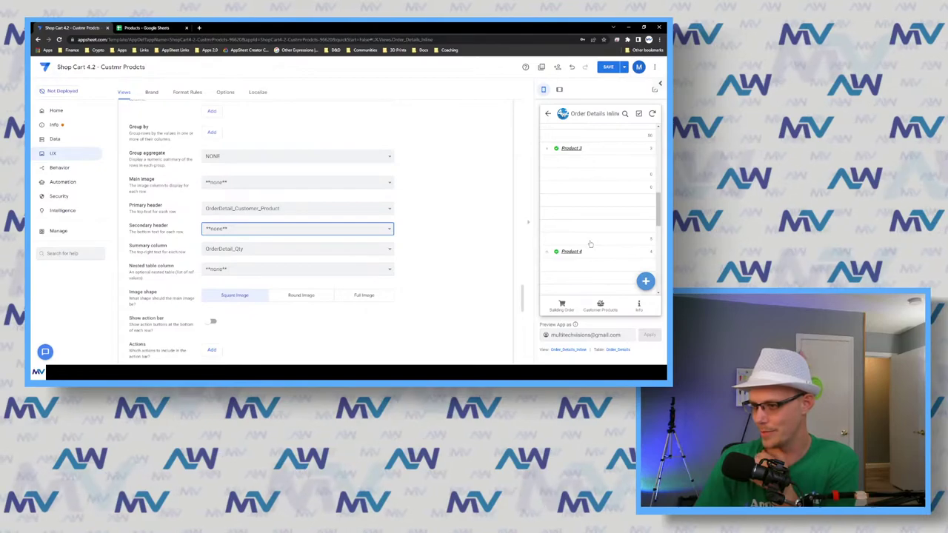
# Assign Delete to rows swiped left and Edit to rows swiped right in the Order_Details_Inline view, and save the app.
pyautogui.scroll(-5, 351, 239)
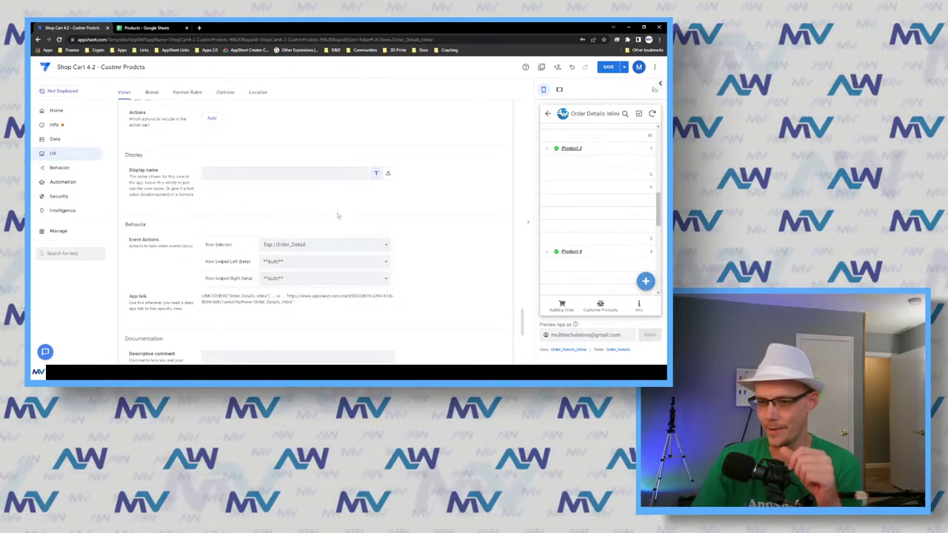
pyautogui.scroll(-2, 339, 216)
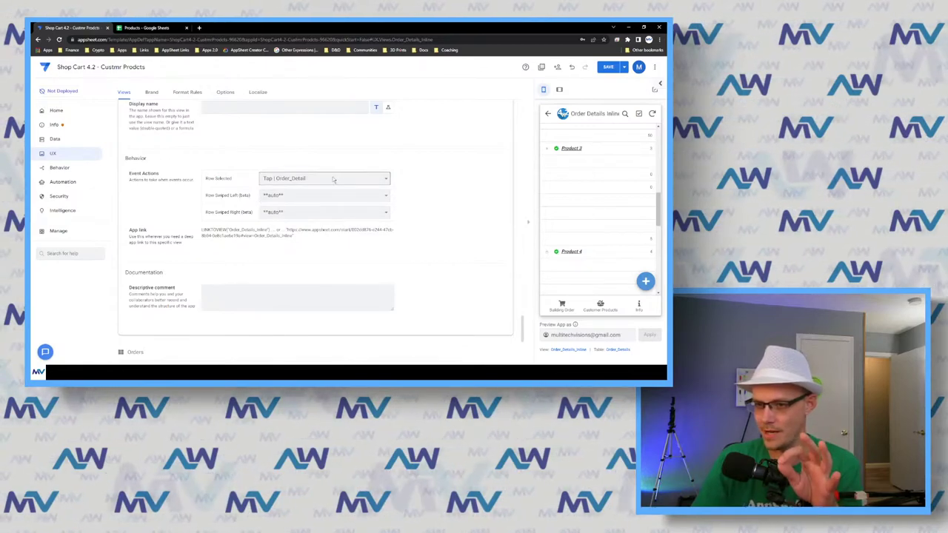
pyautogui.click(277, 213)
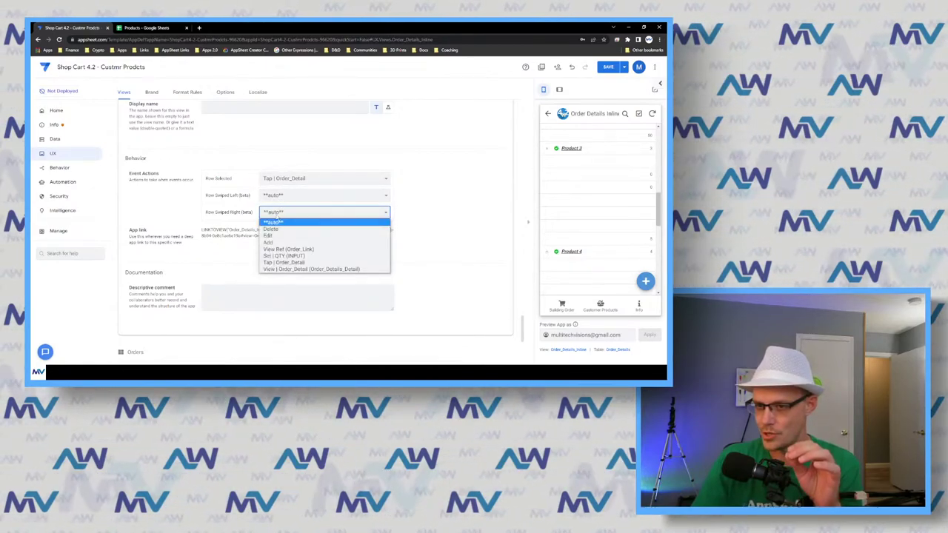
pyautogui.click(276, 223)
pyautogui.click(286, 196)
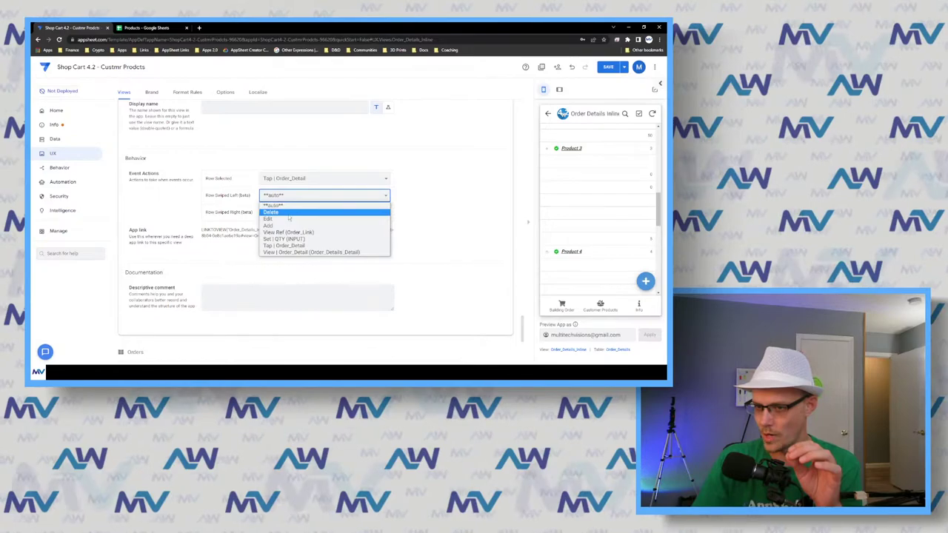
pyautogui.click(278, 212)
pyautogui.hotkey('ctrl', 's')
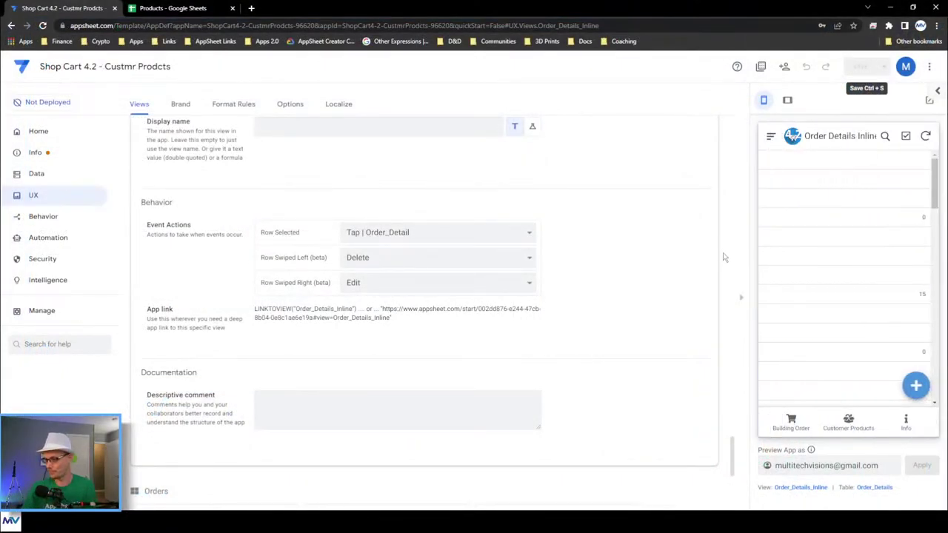
# Test both swipe actions on the Product 3 line item in the Building Order preview, saving its edit form and declining the deletion.
pyautogui.click(800, 426)
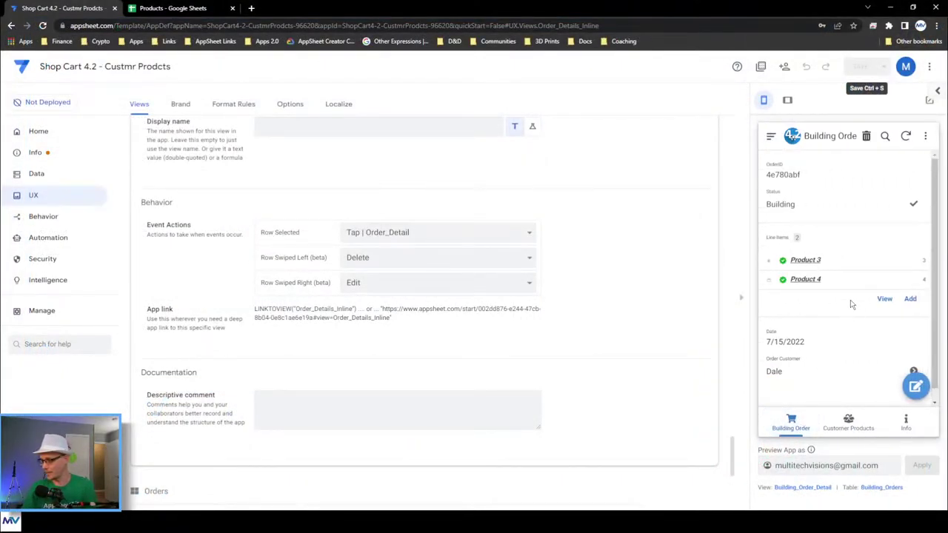
pyautogui.click(823, 267)
pyautogui.click(828, 307)
pyautogui.moveTo(798, 260); pyautogui.dragTo(872, 268)
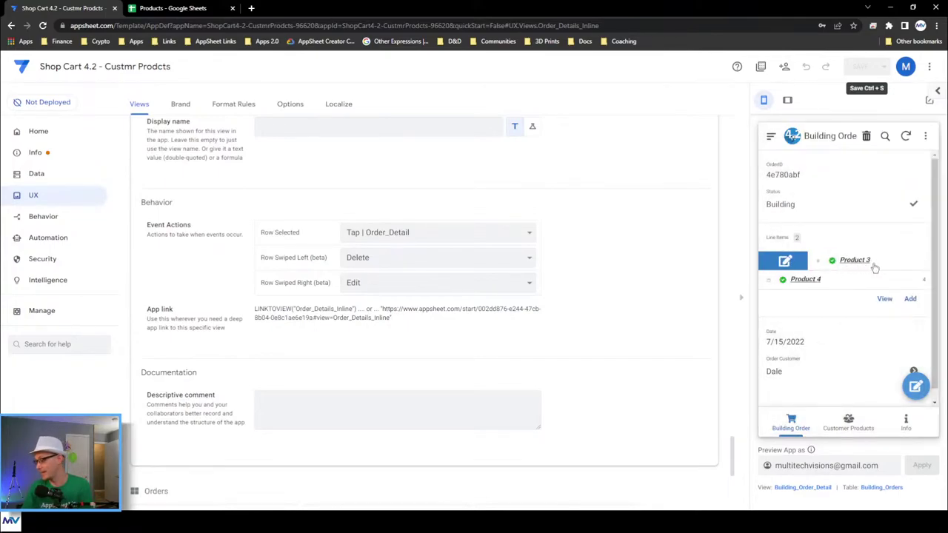
pyautogui.click(856, 210)
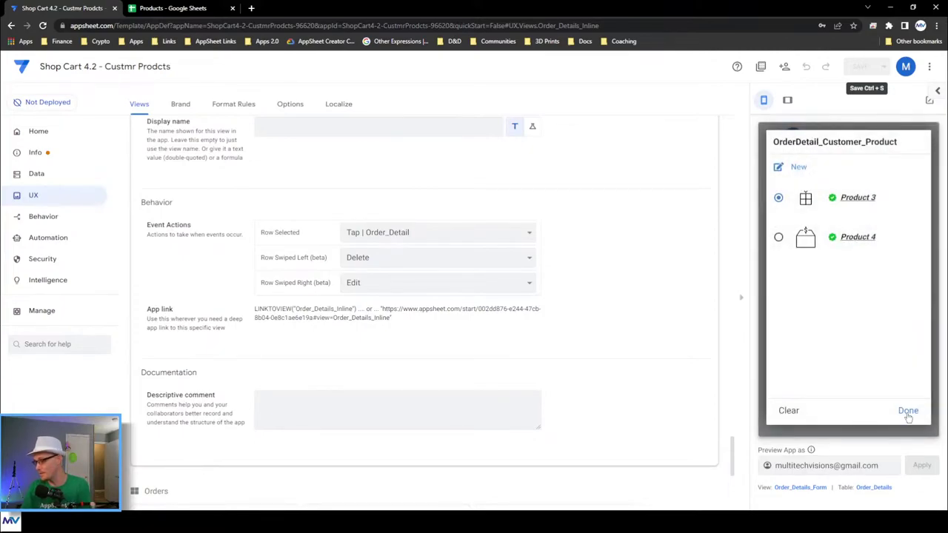
pyautogui.click(908, 411)
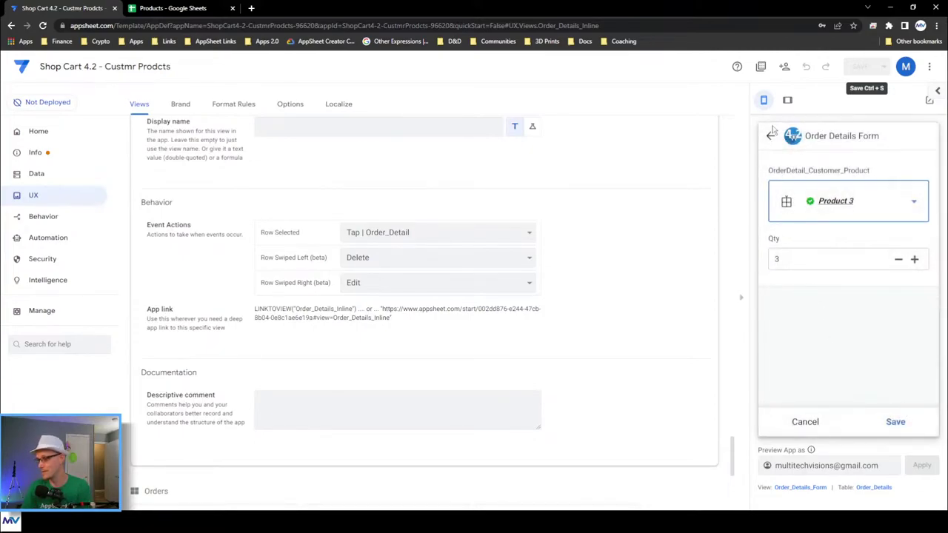
pyautogui.click(895, 422)
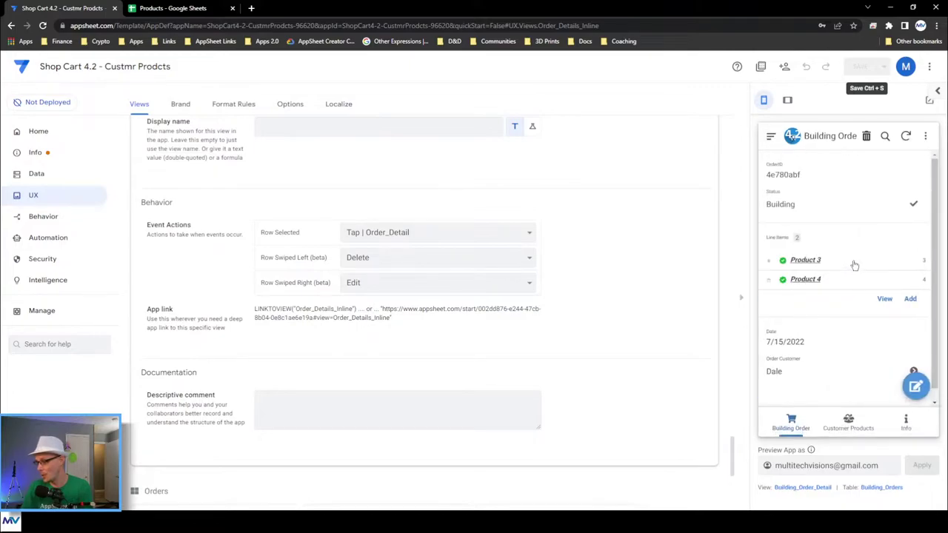
pyautogui.moveTo(856, 265); pyautogui.dragTo(784, 263)
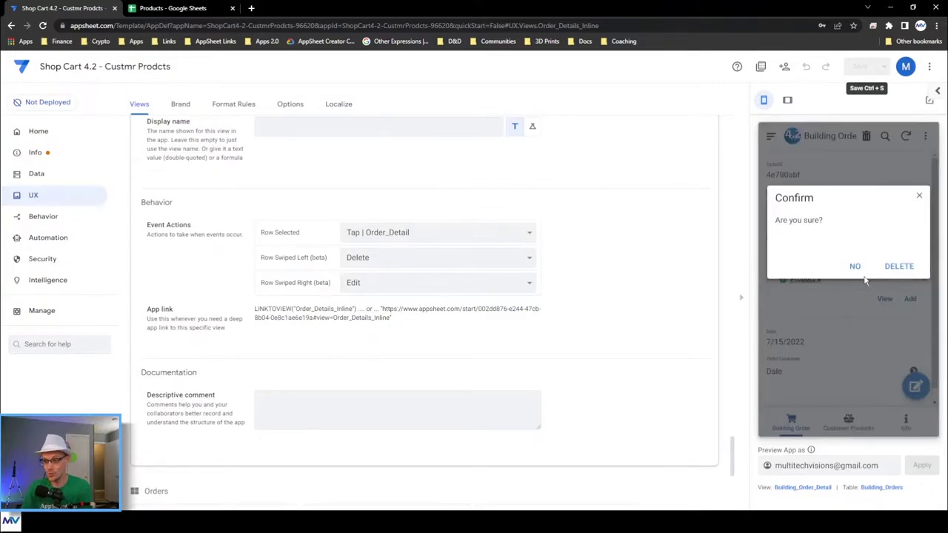
pyautogui.click(855, 266)
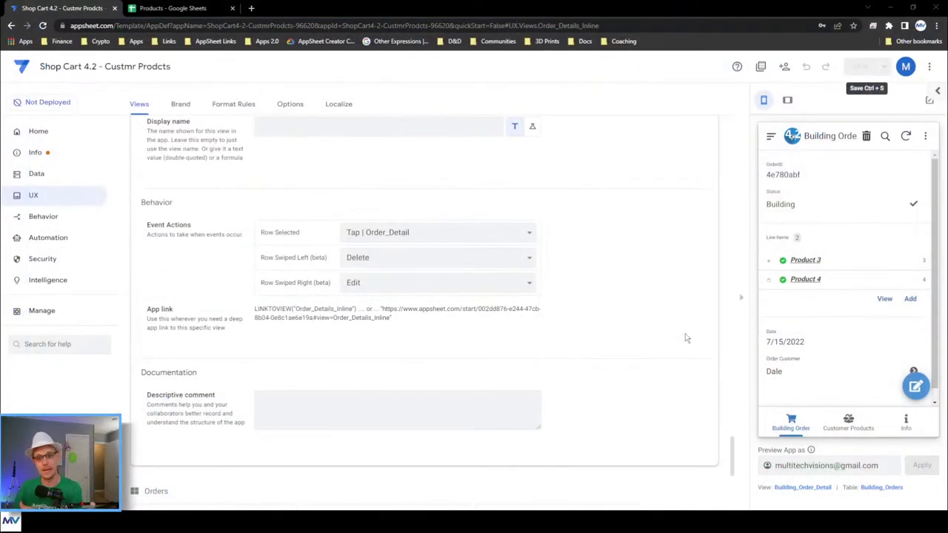
# Open the preview's navigation menu and create a new view based on the Products table.
pyautogui.click(770, 136)
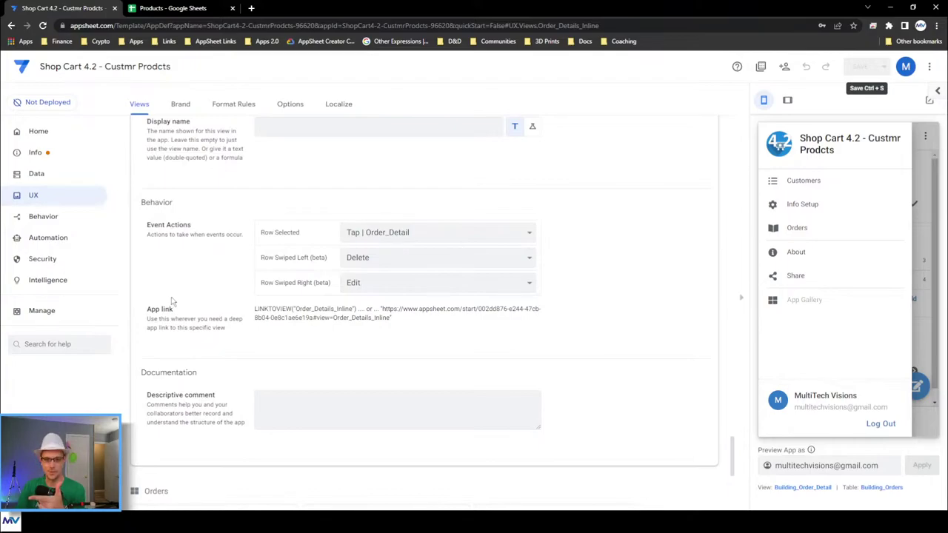
pyautogui.scroll(-15, 157, 268)
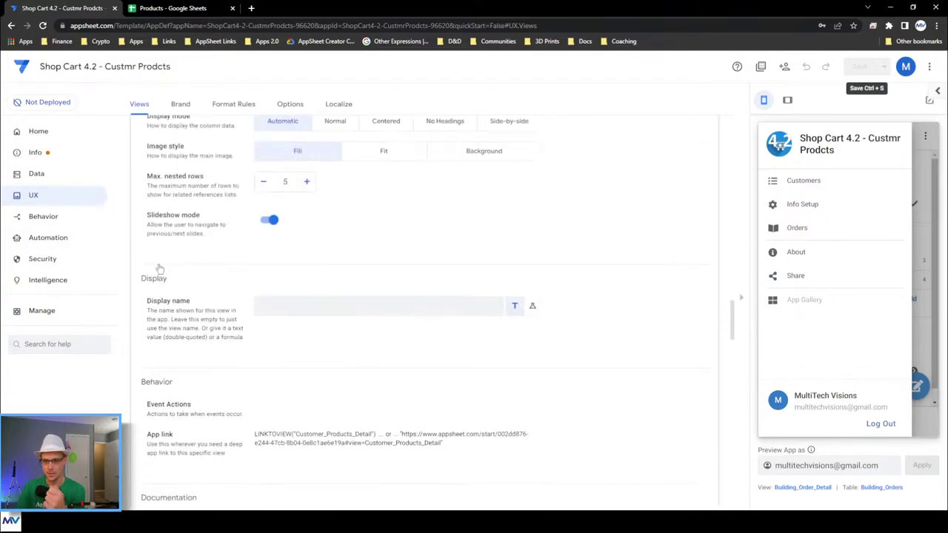
pyautogui.scroll(10, 157, 268)
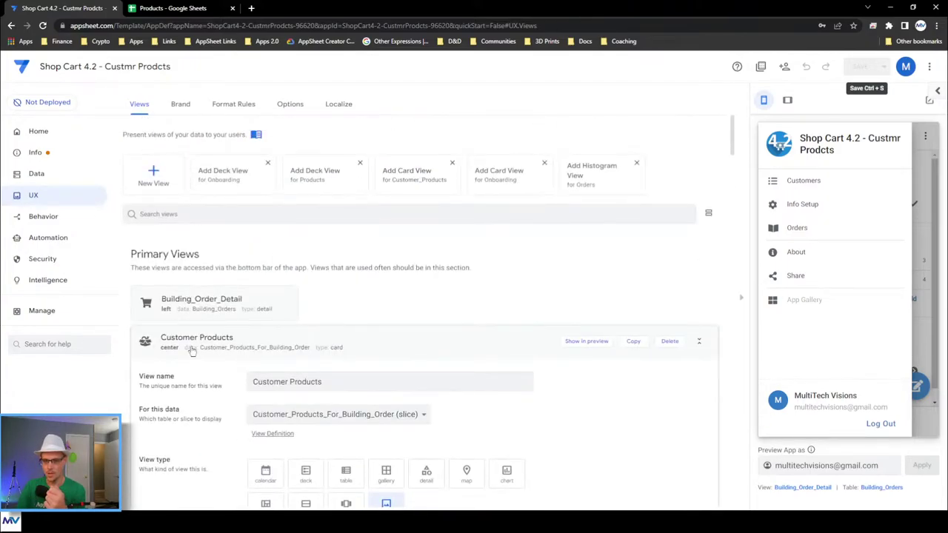
pyautogui.click(191, 348)
pyautogui.click(160, 178)
pyautogui.click(289, 207)
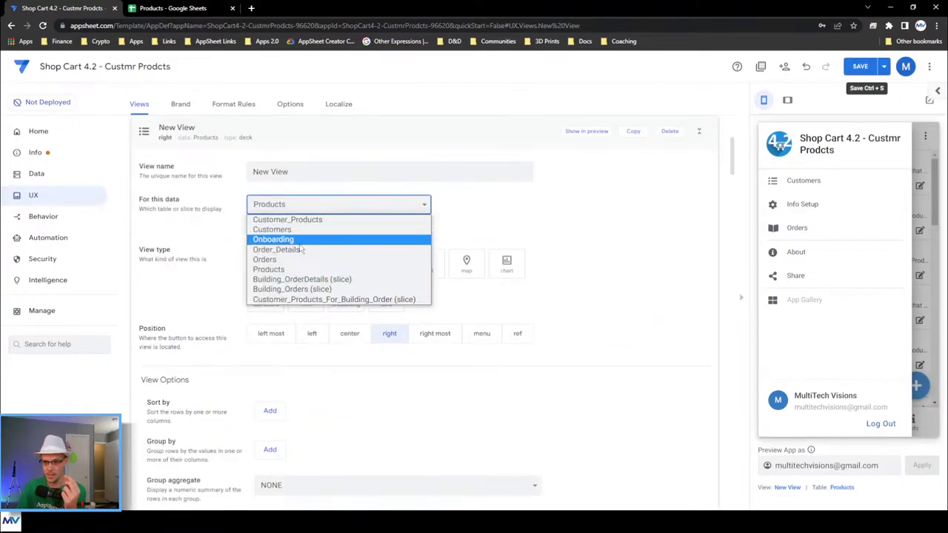
pyautogui.click(300, 270)
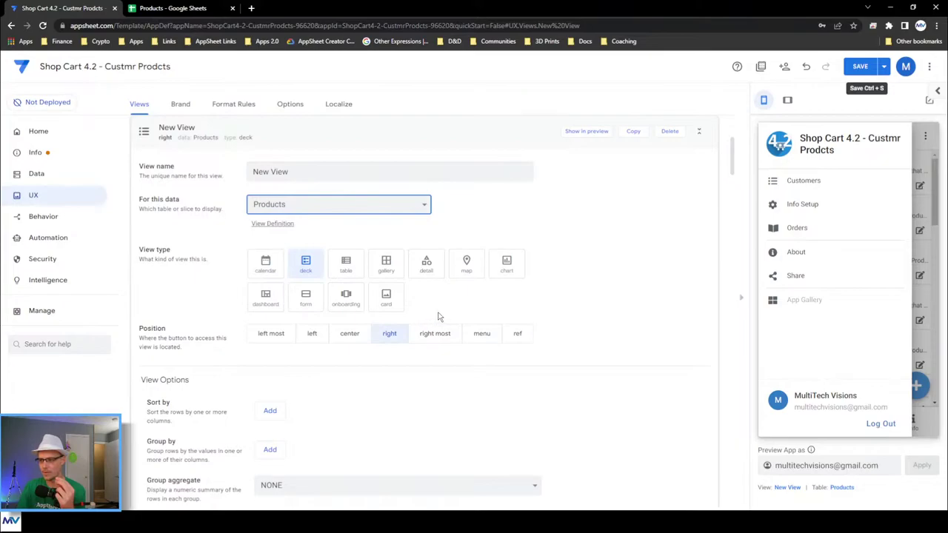
# Place the new view in the menu position and name it Products.
pyautogui.click(482, 335)
pyautogui.moveTo(300, 171); pyautogui.dragTo(164, 159)
pyautogui.write('Products')
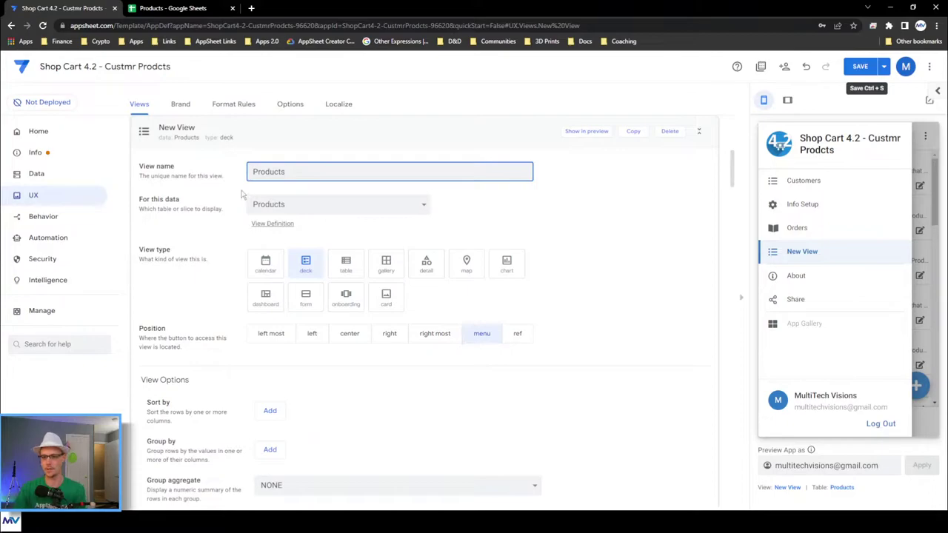
pyautogui.click(219, 228)
# Search the Products view's icons for "box" and choose the outlined shelf icon holding boxes.
pyautogui.scroll(-5, 214, 252)
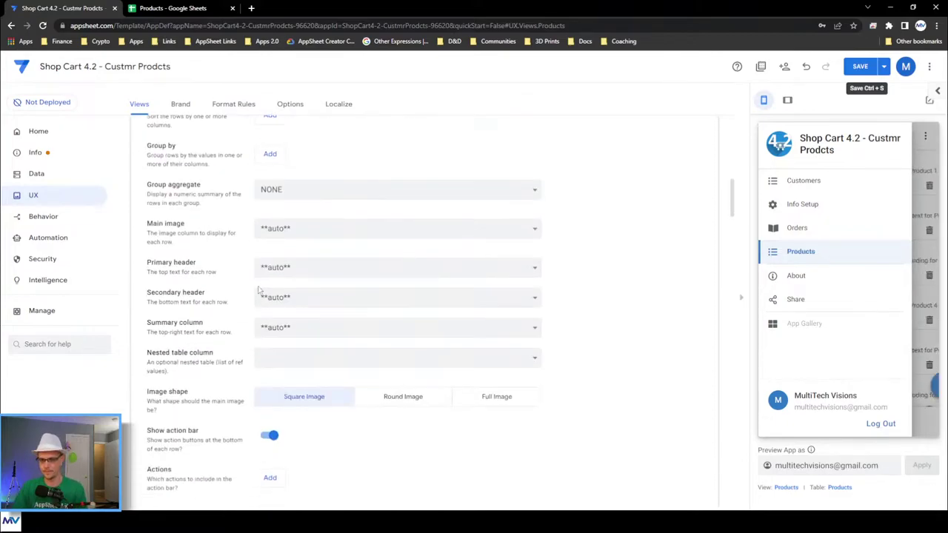
pyautogui.scroll(-3, 210, 273)
pyautogui.click(312, 317)
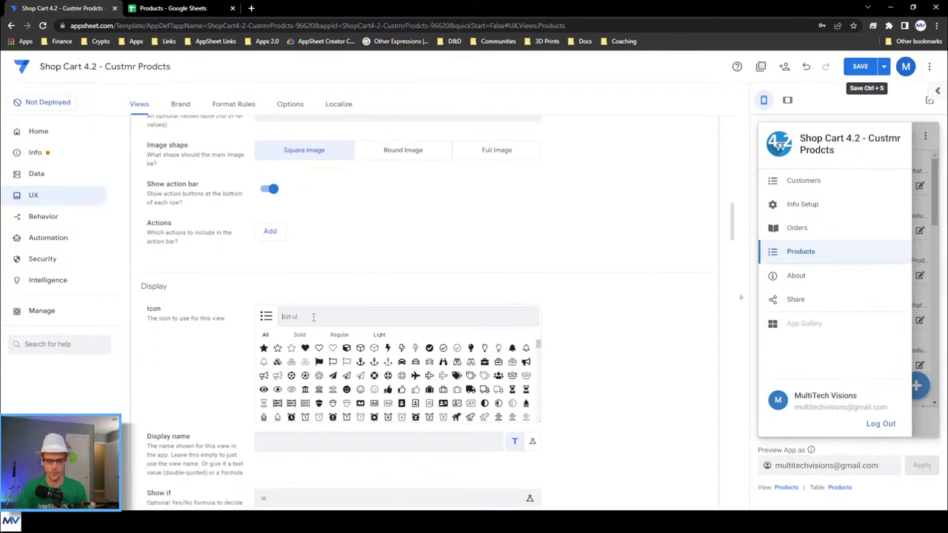
pyautogui.write('box')
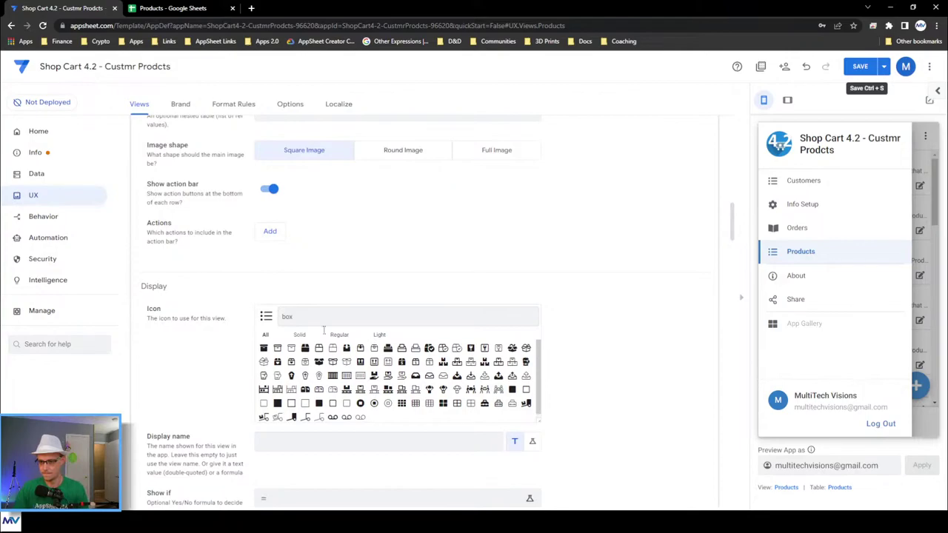
pyautogui.click(277, 388)
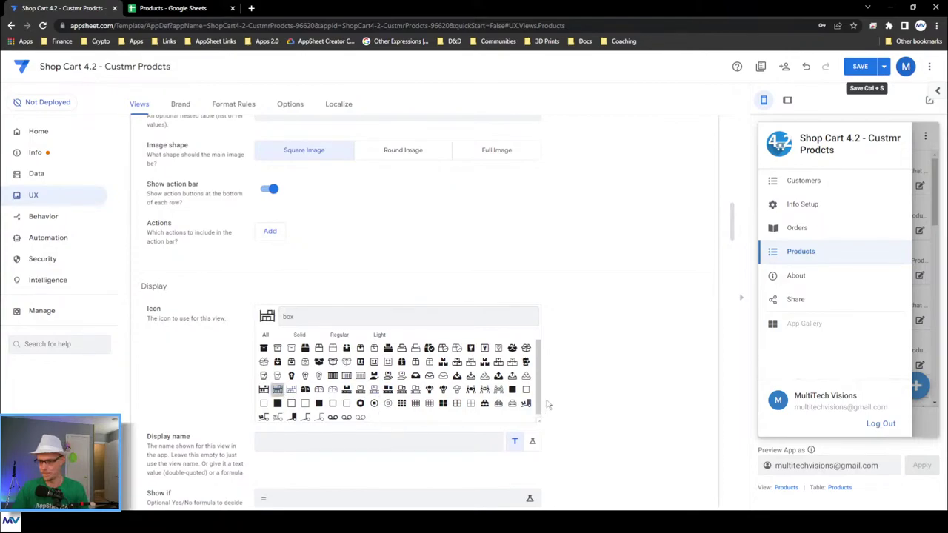
pyautogui.scroll(1, 598, 349)
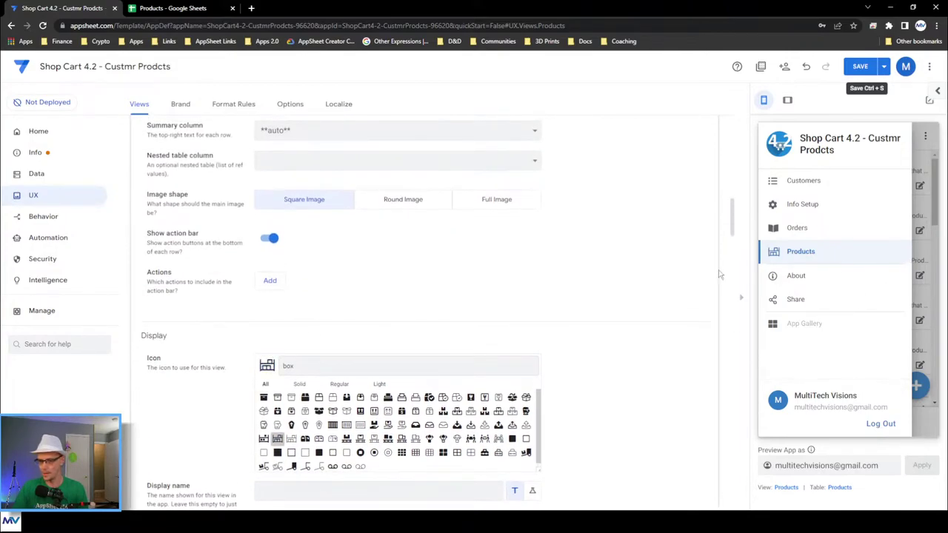
# Show the Products view in the preview and change its view type to table.
pyautogui.click(927, 245)
pyautogui.scroll(8, 526, 311)
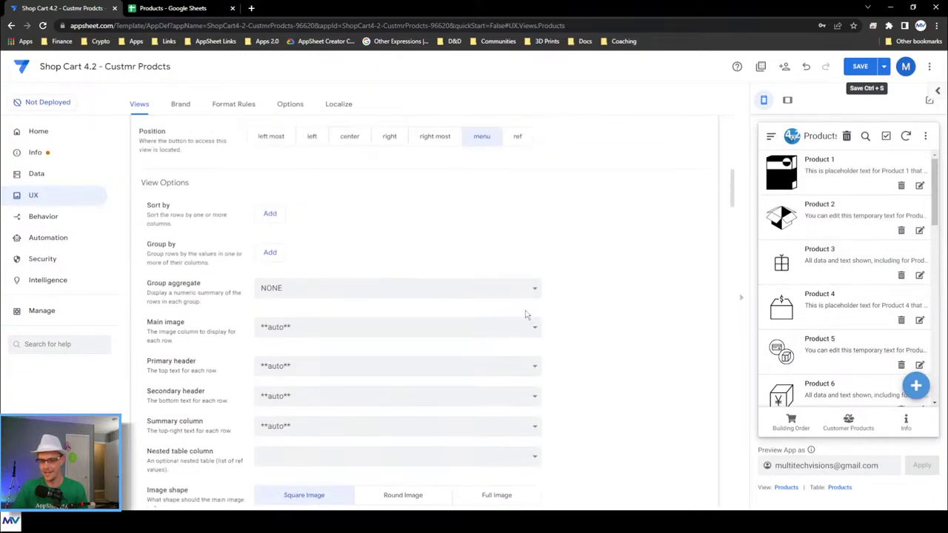
pyautogui.click(346, 166)
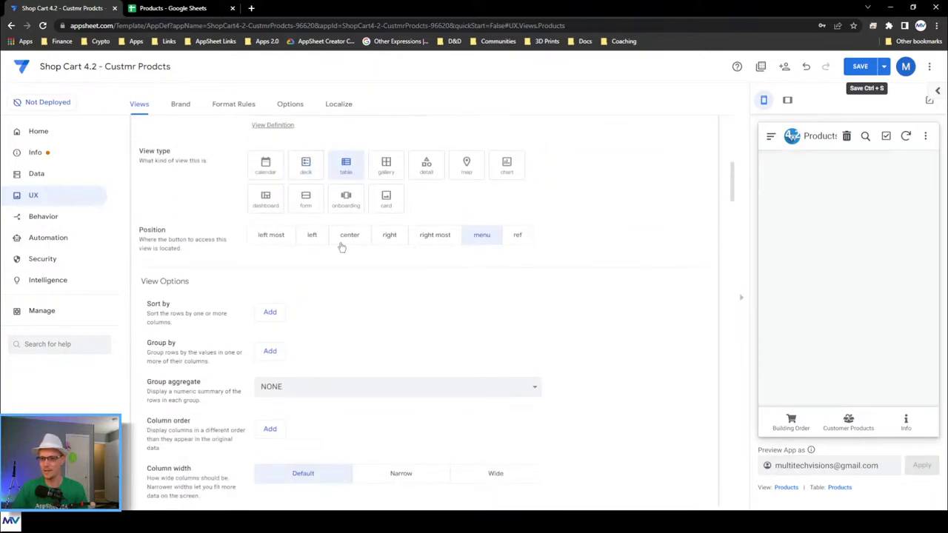
pyautogui.click(269, 354)
pyautogui.click(296, 352)
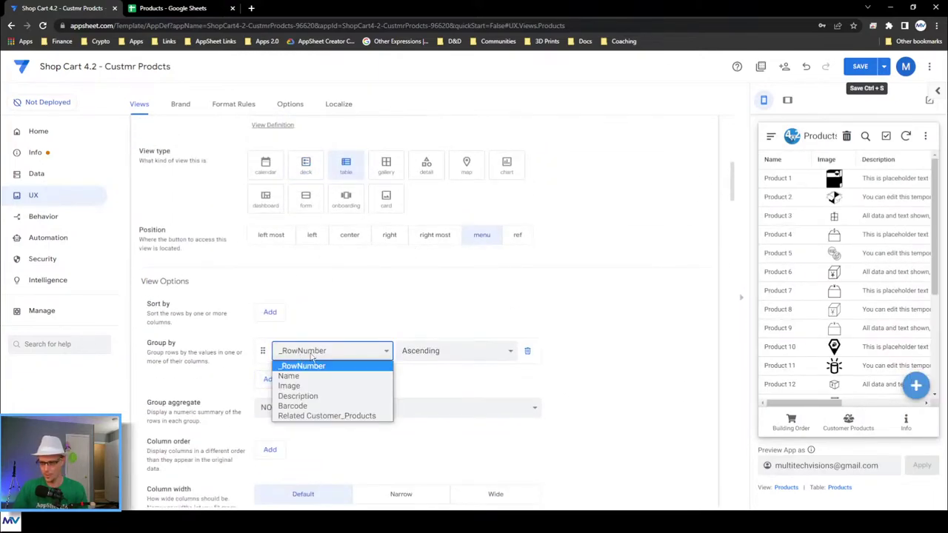
pyautogui.click(363, 318)
pyautogui.click(527, 352)
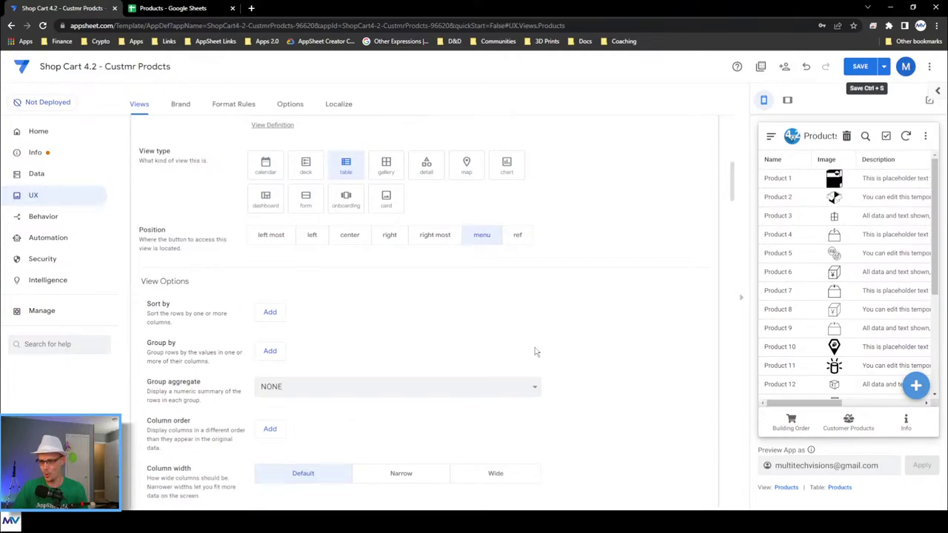
# Sort the Products view by Name in ascending order.
pyautogui.click(272, 311)
pyautogui.click(296, 312)
pyautogui.click(285, 345)
pyautogui.scroll(-2, 236, 316)
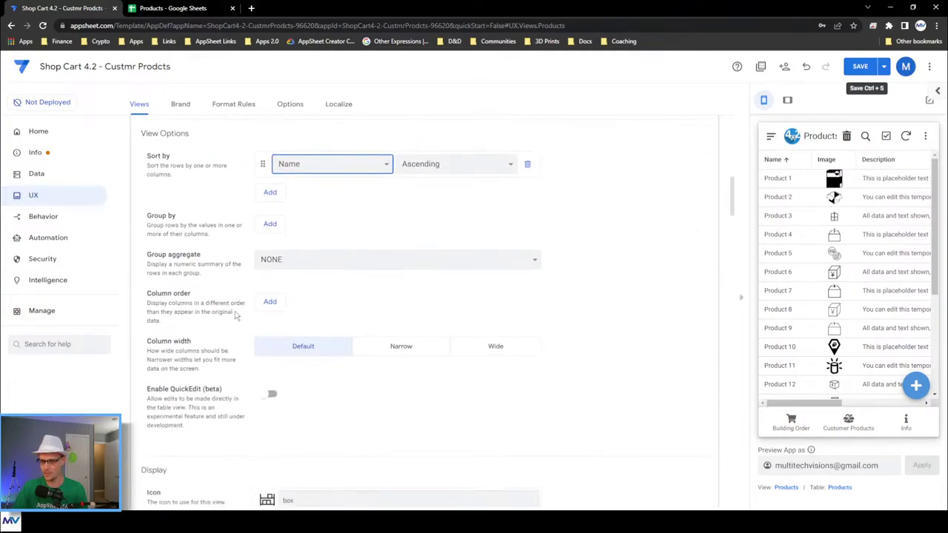
# Define the Products view's column order with Image first, ahead of all other columns.
pyautogui.click(271, 302)
pyautogui.click(271, 328)
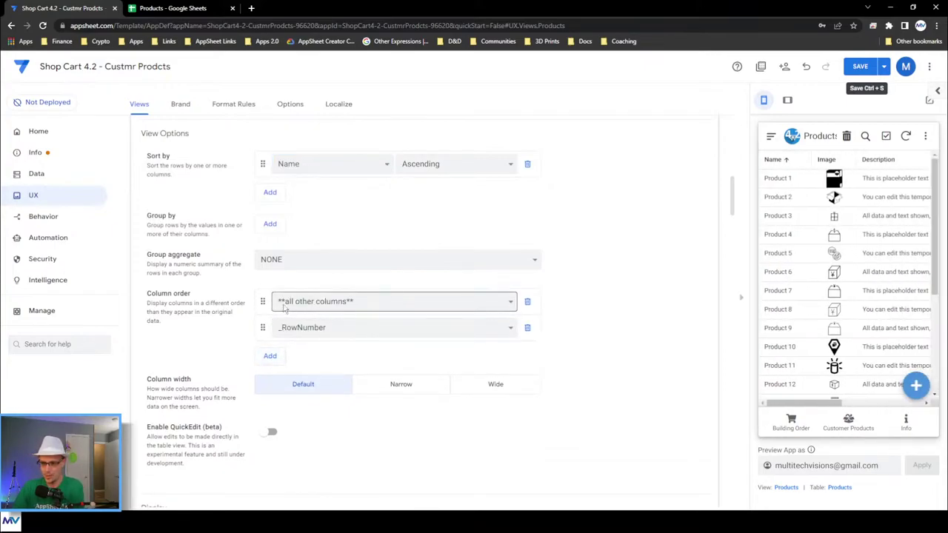
pyautogui.click(280, 332)
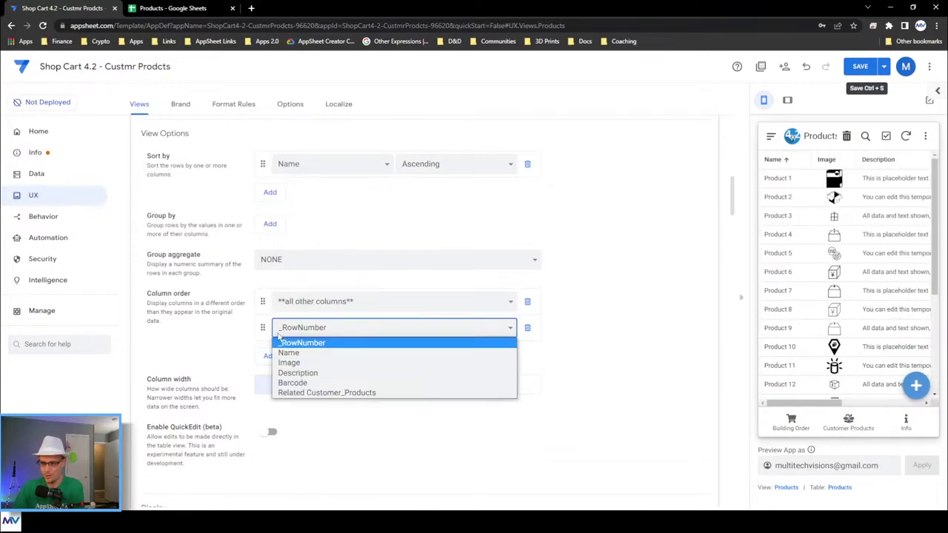
pyautogui.click(288, 362)
pyautogui.moveTo(274, 331); pyautogui.dragTo(264, 302)
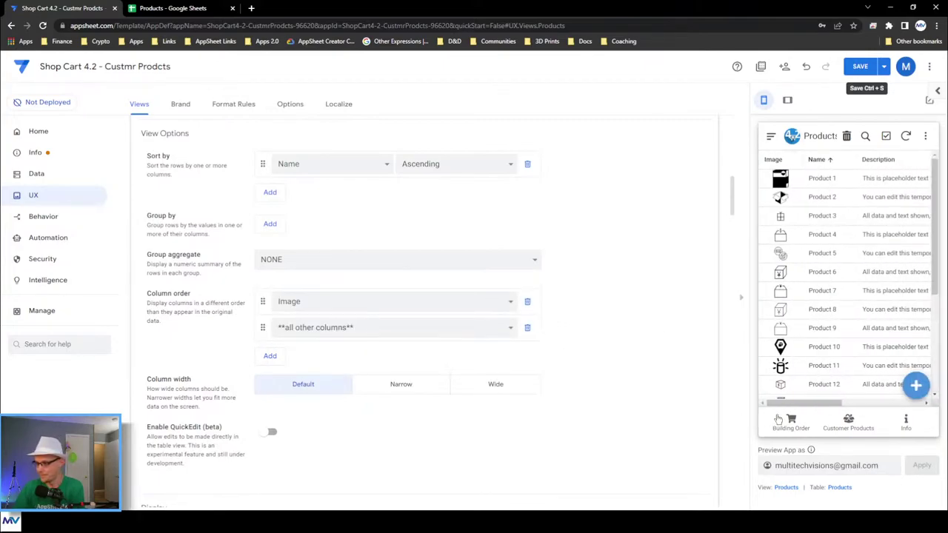
# Look through the Products table in the preview, then open a blank Product Form and cancel it.
pyautogui.moveTo(804, 403); pyautogui.dragTo(940, 405)
pyautogui.moveTo(938, 215); pyautogui.dragTo(941, 404)
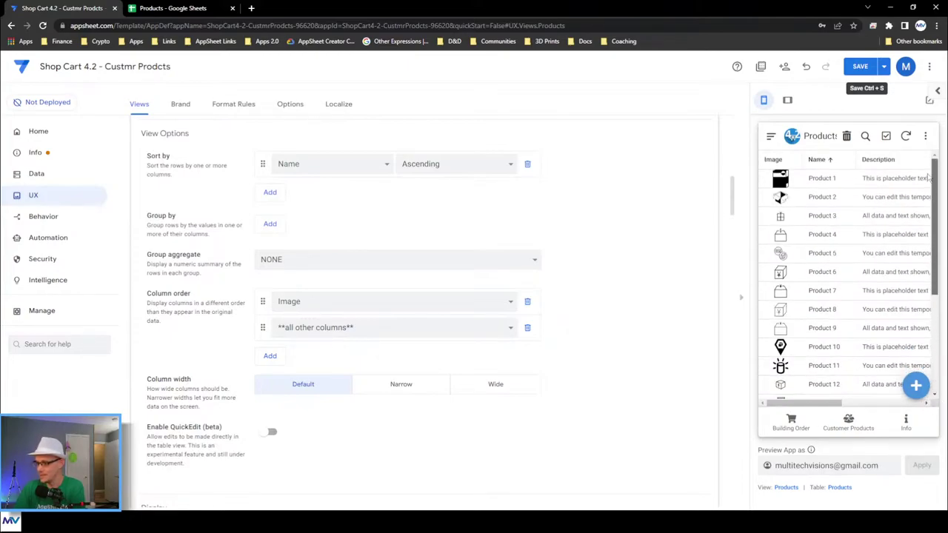
pyautogui.click(915, 384)
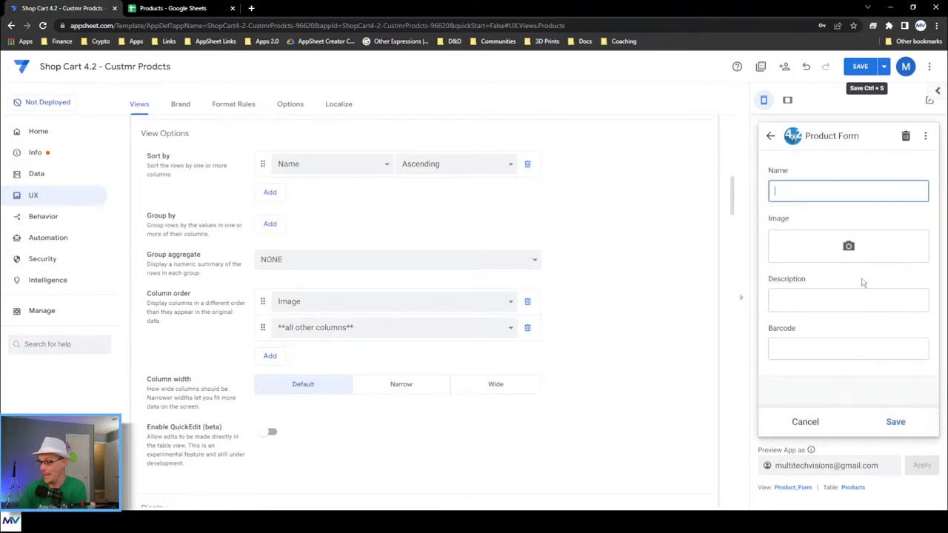
pyautogui.click(806, 422)
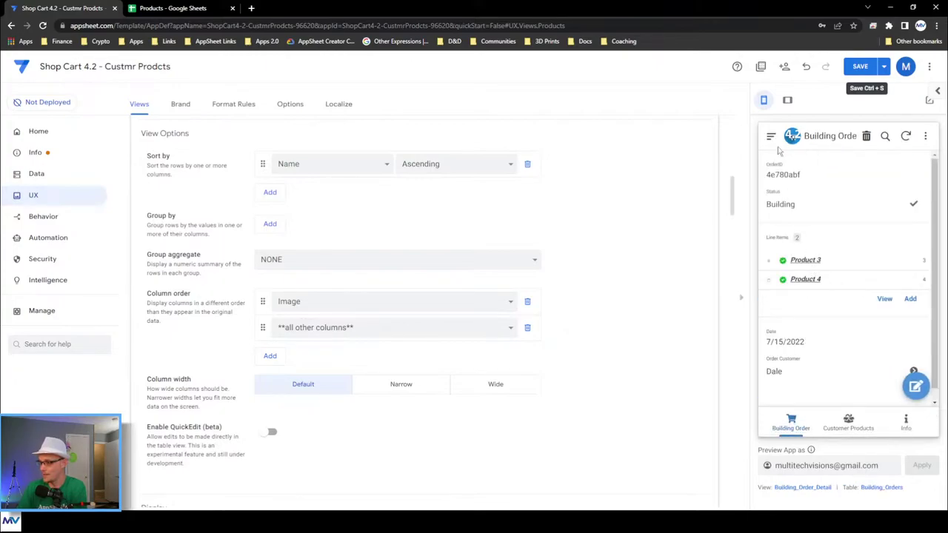
# Open Product 4's full list of related customer products in the preview and bring up the Customer_Products_Inline view's settings.
pyautogui.click(771, 136)
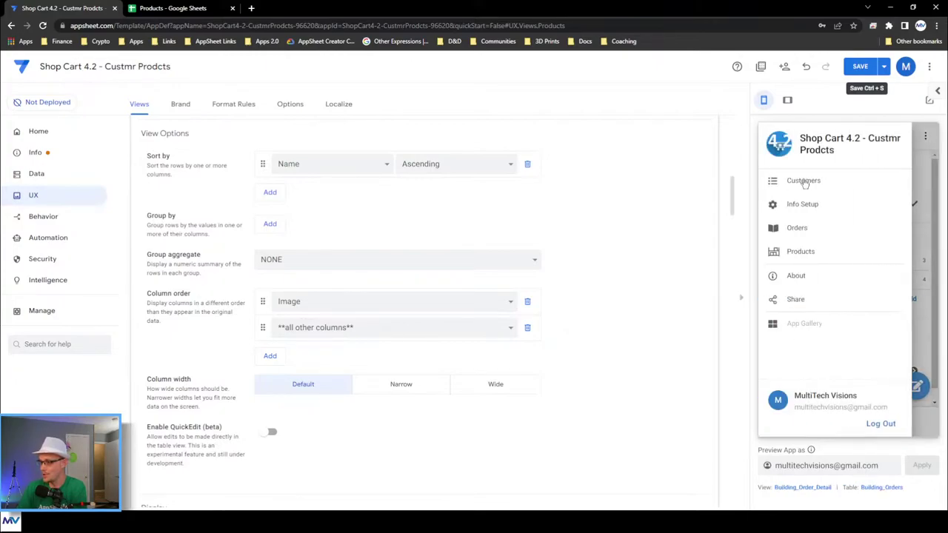
pyautogui.click(811, 251)
pyautogui.click(857, 247)
pyautogui.scroll(-5, 857, 244)
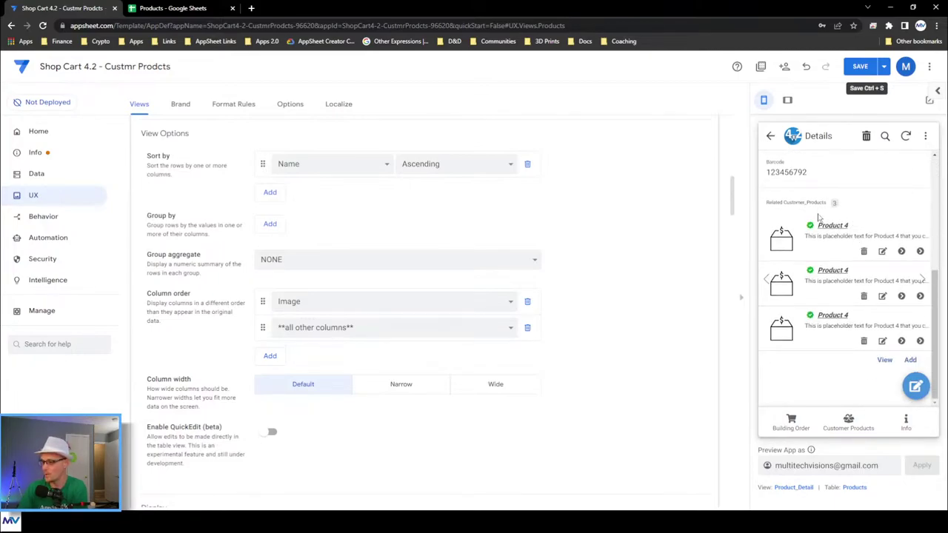
pyautogui.click(884, 360)
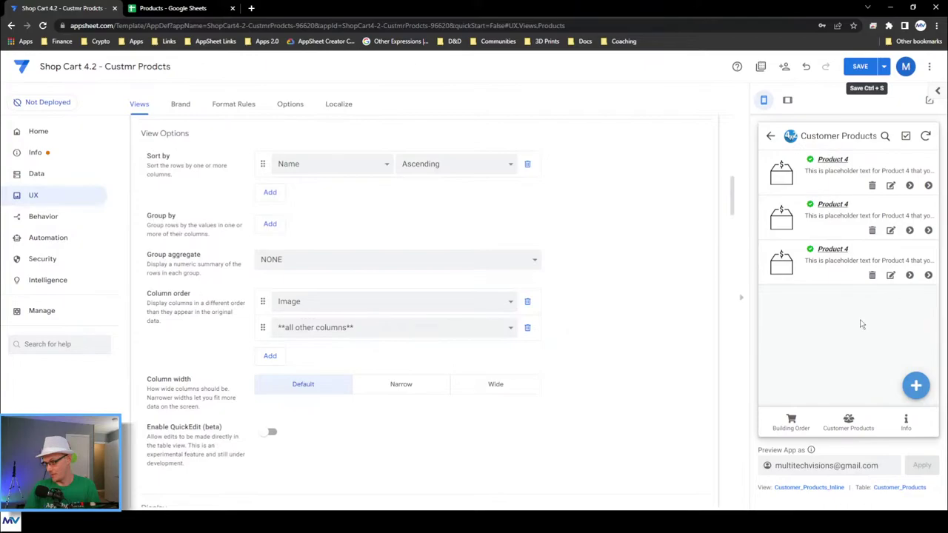
pyautogui.click(800, 488)
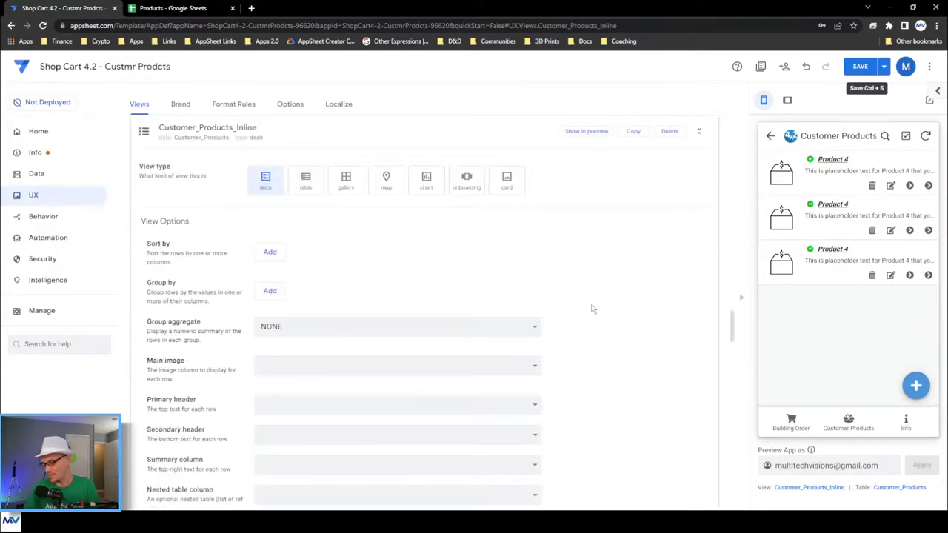
# Set the inline view's main image to CustProd_Image and its primary header to CustProd_Product_Name.
pyautogui.scroll(-2, 290, 244)
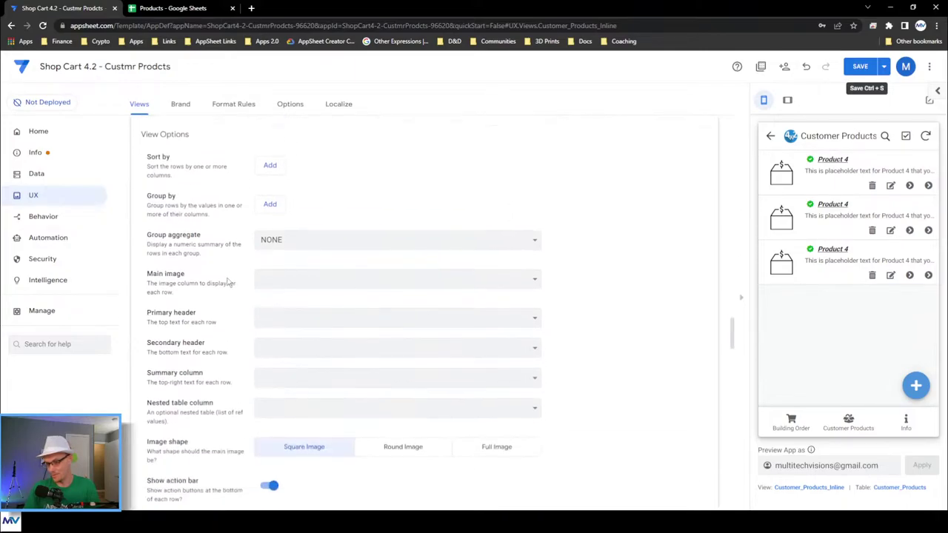
pyautogui.click(287, 268)
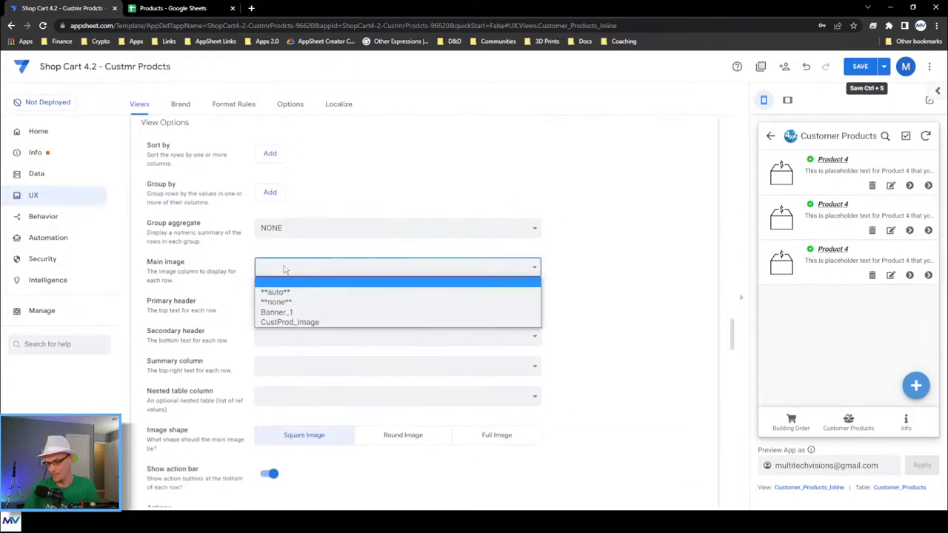
pyautogui.click(297, 322)
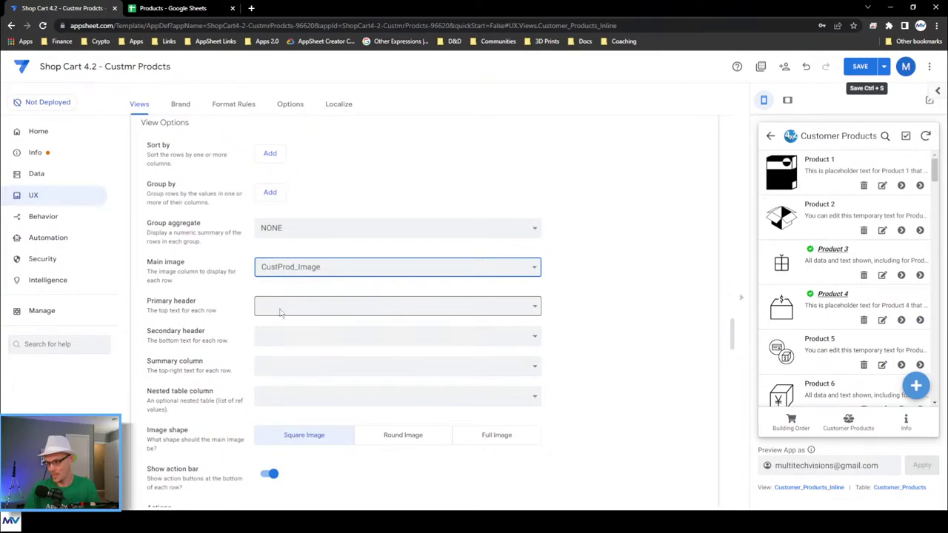
pyautogui.click(287, 312)
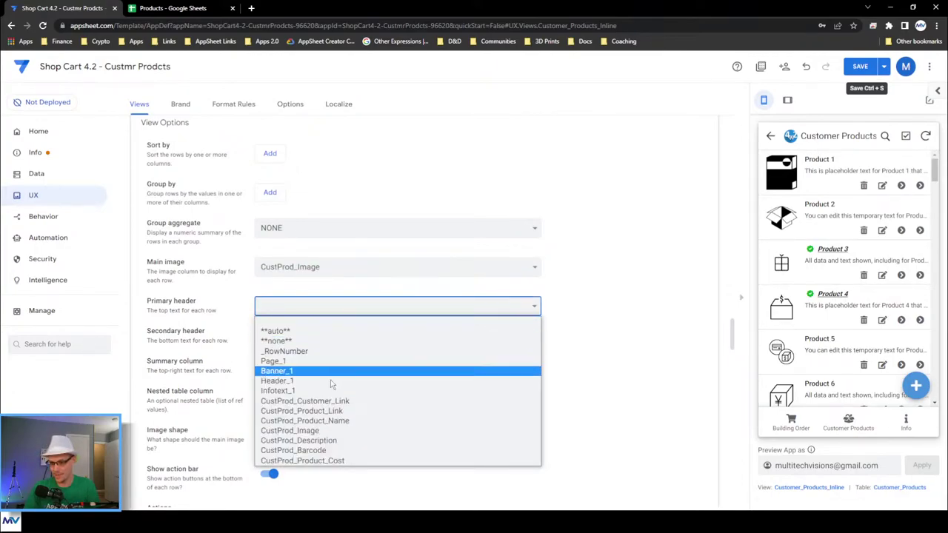
pyautogui.click(350, 421)
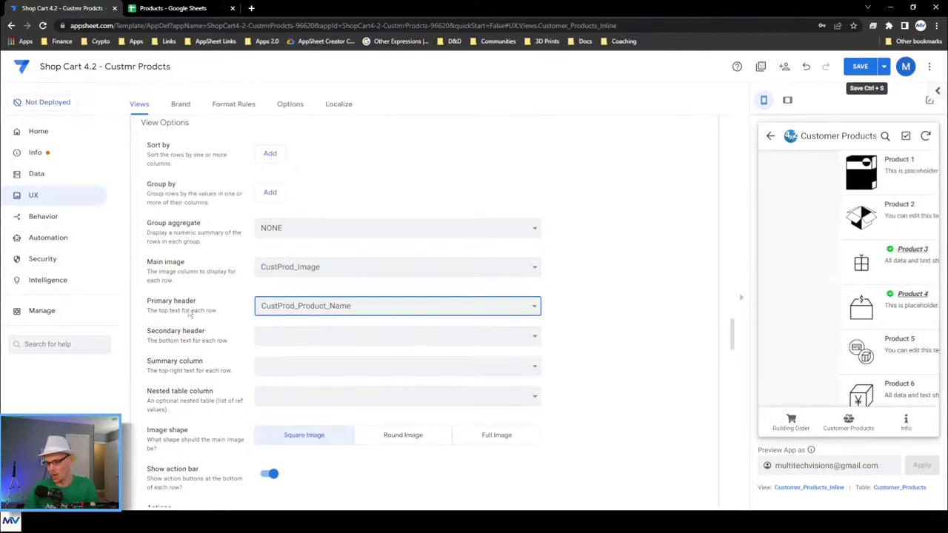
# Set the inline view's secondary header to CustProd_Description and its summary column to CustProd_Customer_Link.
pyautogui.scroll(-1, 278, 311)
pyautogui.click(279, 289)
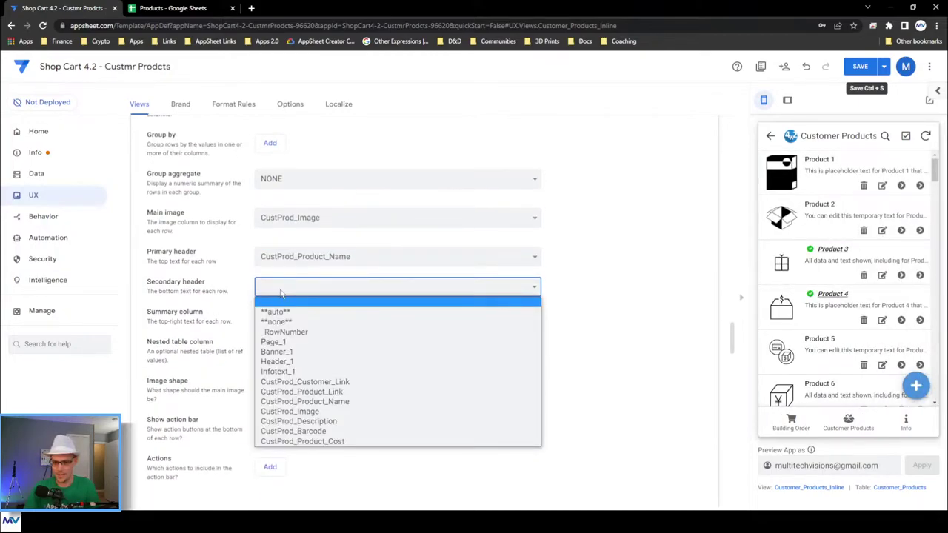
pyautogui.click(300, 381)
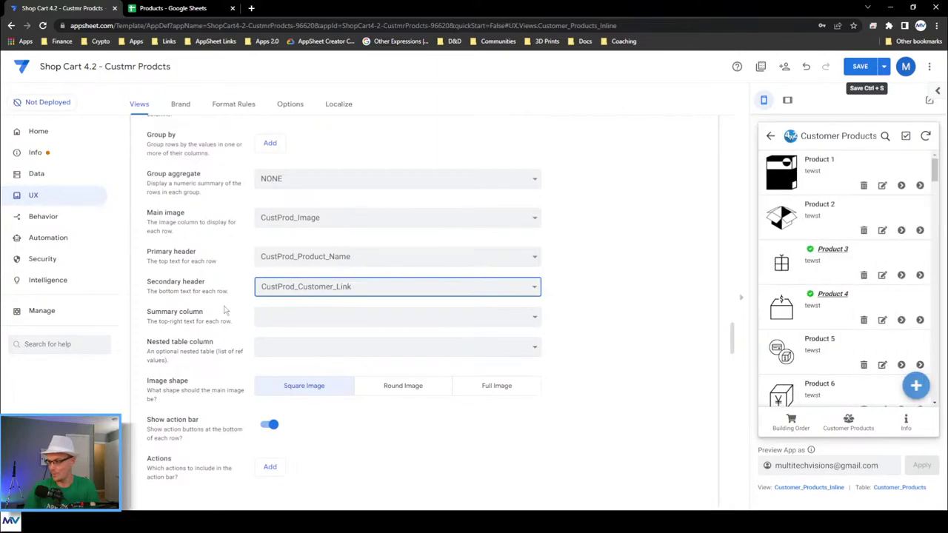
pyautogui.click(291, 292)
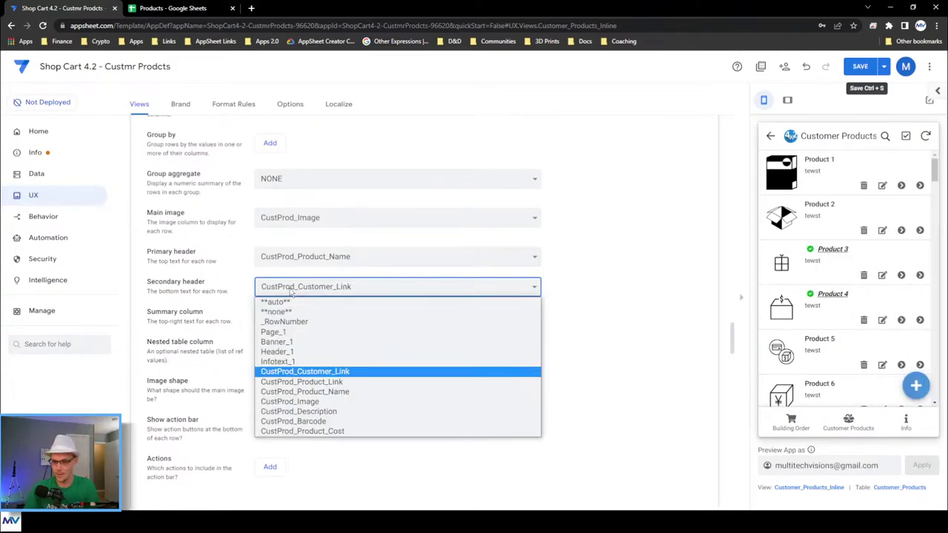
pyautogui.click(318, 411)
pyautogui.click(288, 317)
pyautogui.click(321, 411)
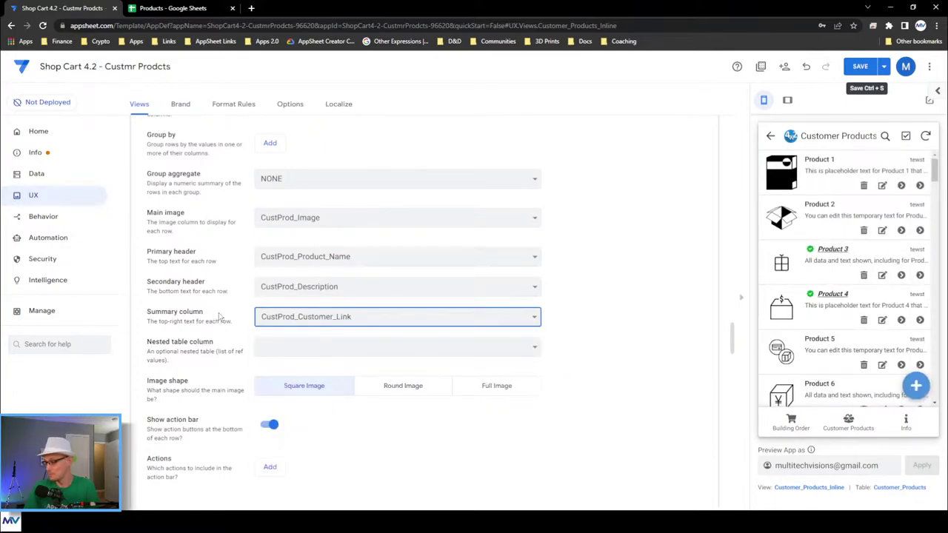
# Return to Product 4's details in the preview and review its fields and related customer products.
pyautogui.click(770, 136)
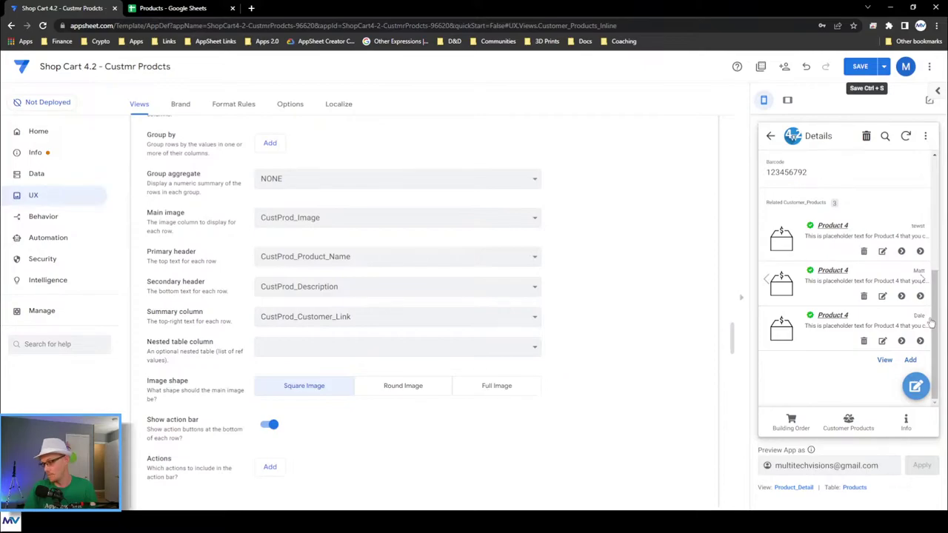
pyautogui.scroll(3, 889, 293)
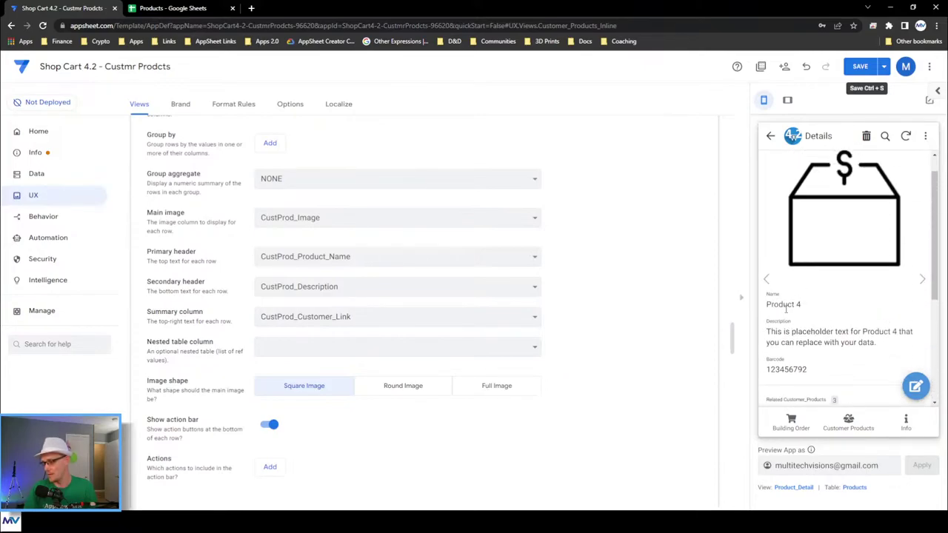
pyautogui.moveTo(767, 305); pyautogui.dragTo(833, 307)
pyautogui.scroll(-3, 831, 304)
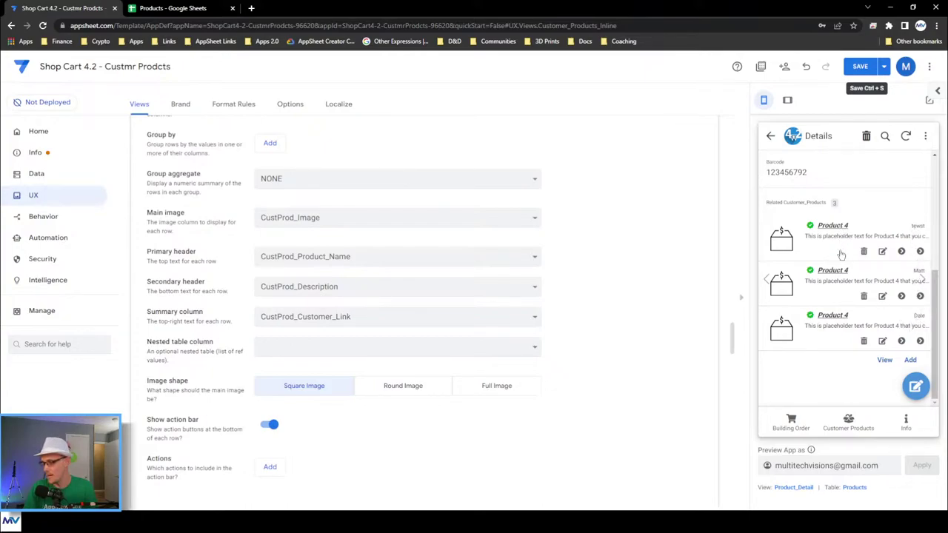
# Show Customer Products in the preview and open that view's settings in the editor.
pyautogui.click(855, 429)
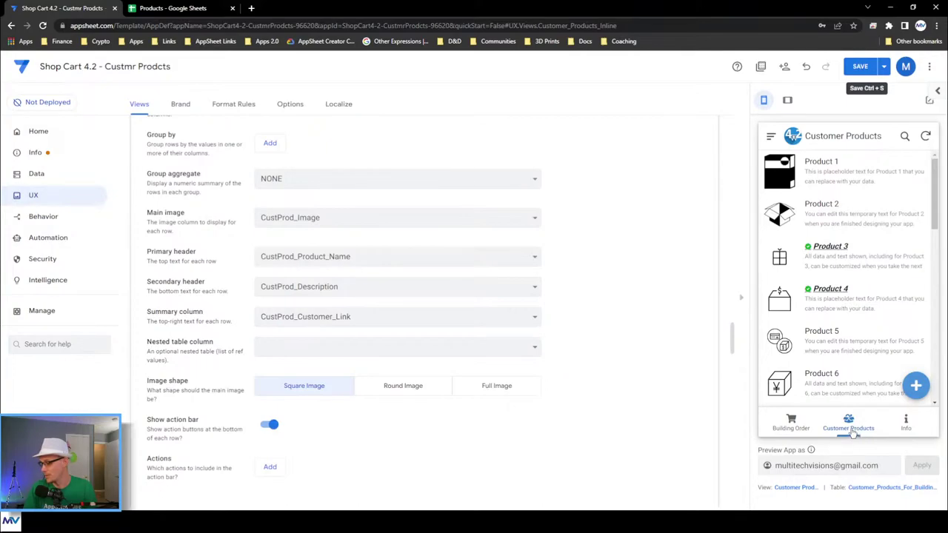
pyautogui.click(798, 488)
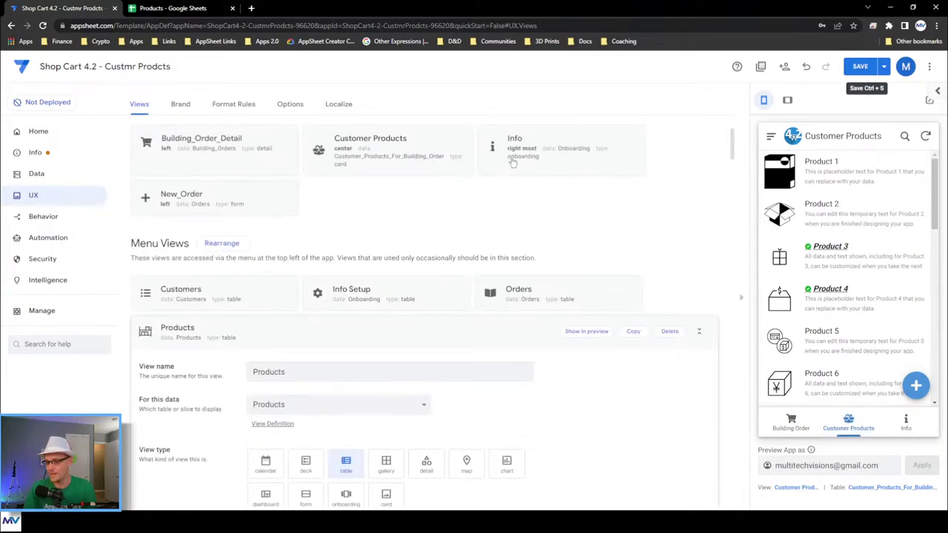
pyautogui.click(356, 171)
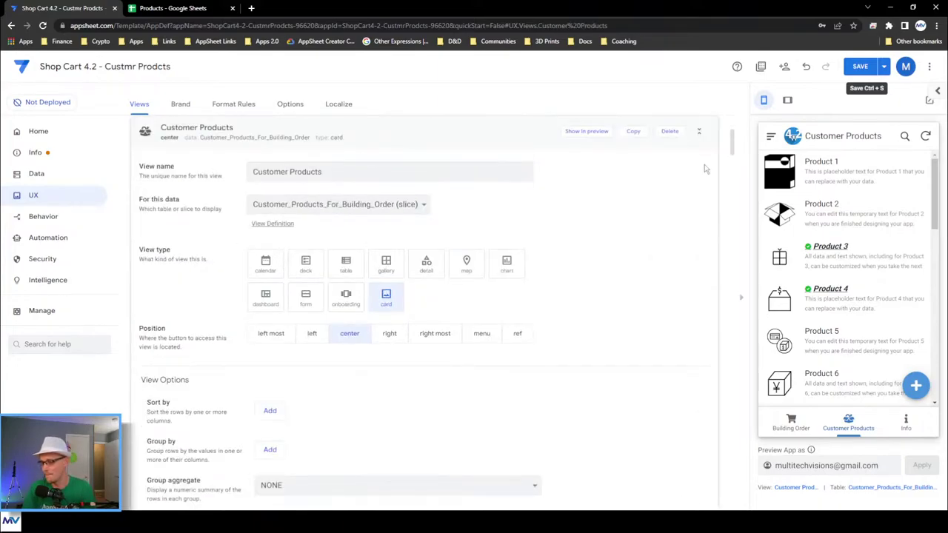
# Open Product 2 from the preview's Products view and display its full list of related customer products.
pyautogui.click(771, 137)
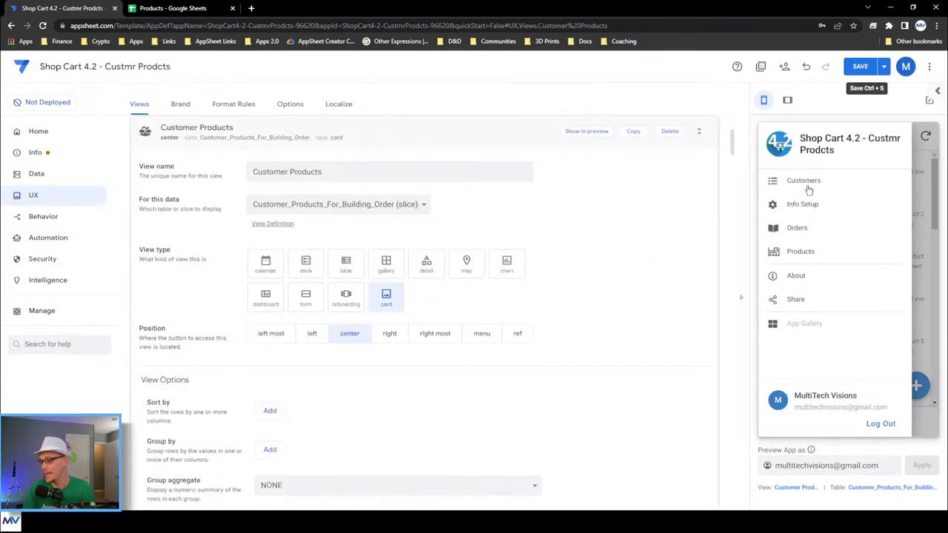
pyautogui.click(818, 256)
pyautogui.click(819, 204)
pyautogui.scroll(-3, 828, 271)
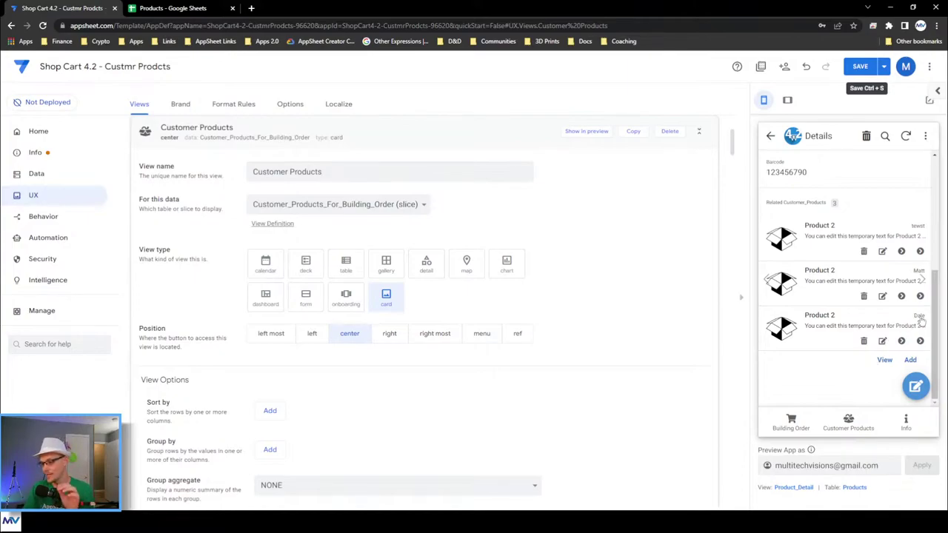
pyautogui.click(885, 361)
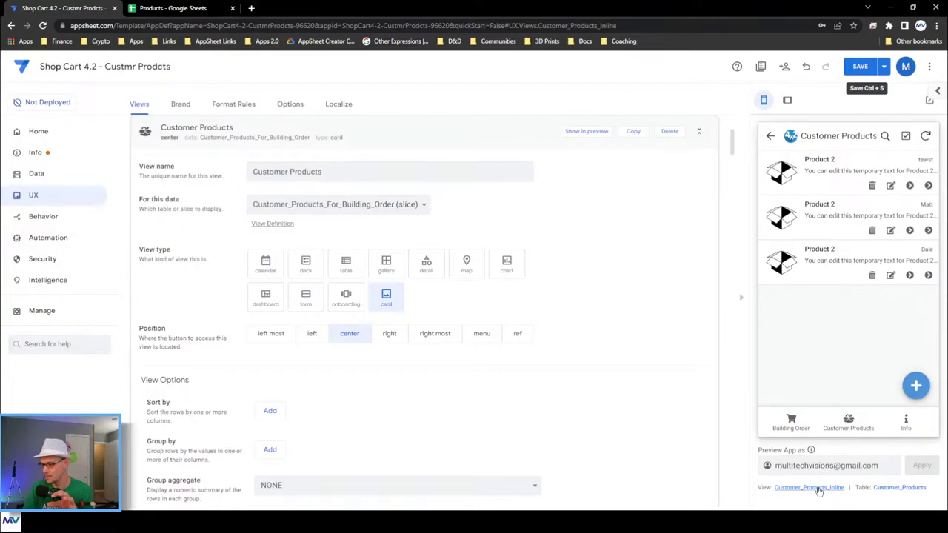
# Turn off the action bar in the Customer_Products_Inline view and check the resulting list in the preview.
pyautogui.scroll(-3, 273, 285)
pyautogui.click(272, 280)
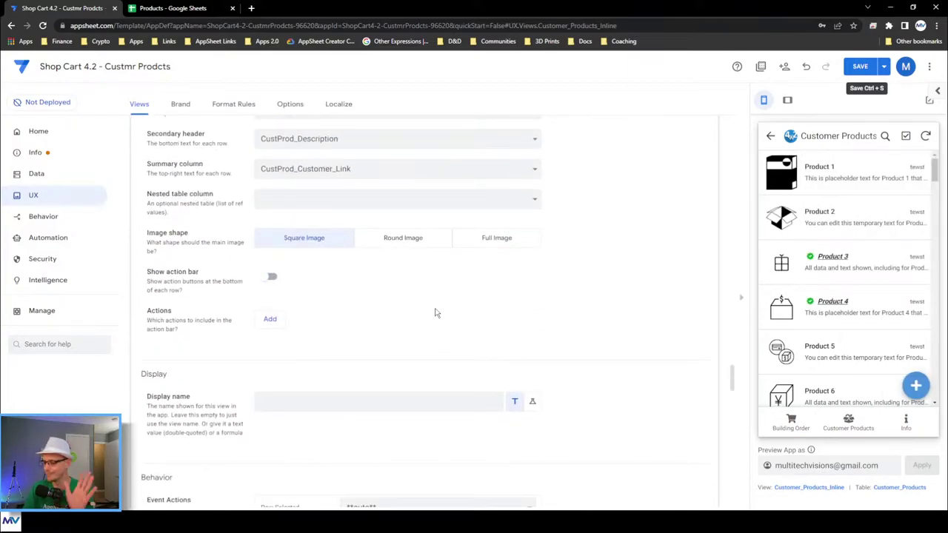
pyautogui.scroll(-4, 870, 310)
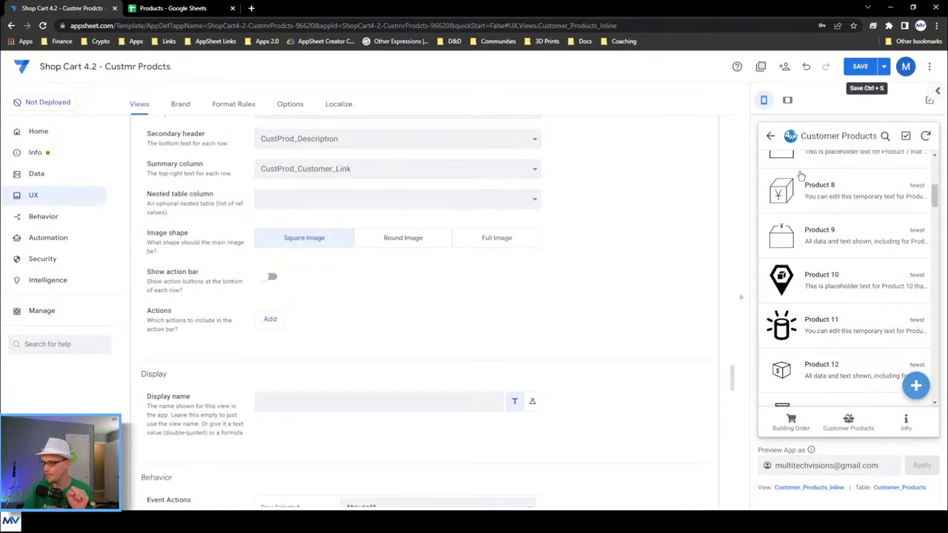
# Return to Product 2's details in the preview and collapse the expanded view settings in the editor's view list.
pyautogui.click(771, 137)
pyautogui.click(819, 324)
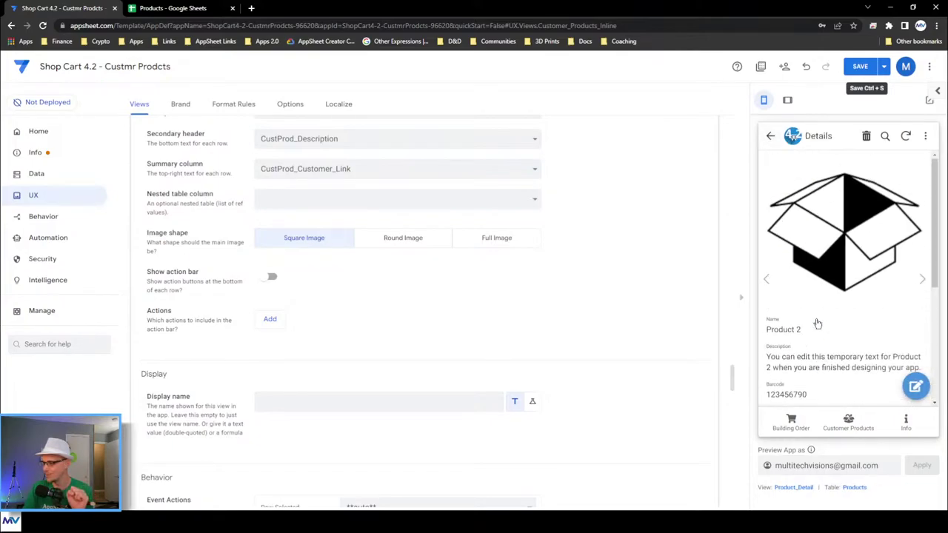
pyautogui.scroll(6, 487, 283)
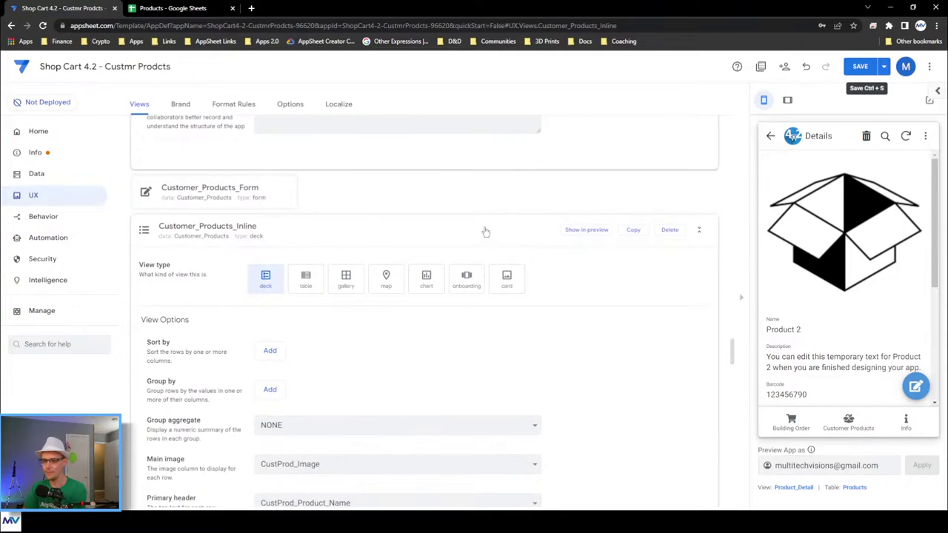
pyautogui.click(484, 229)
pyautogui.scroll(10, 524, 278)
pyautogui.click(470, 195)
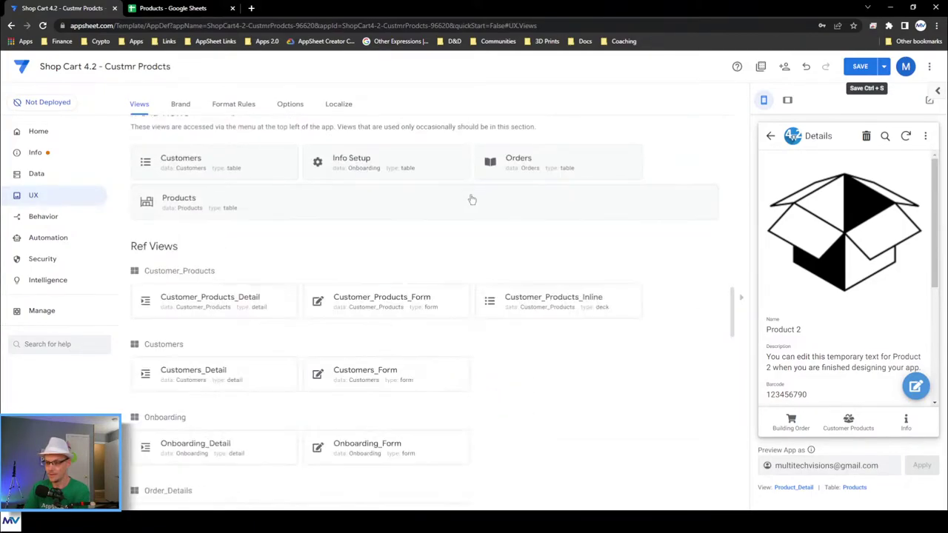
pyautogui.scroll(-12, 586, 277)
pyautogui.scroll(10, 575, 246)
pyautogui.click(515, 319)
pyautogui.scroll(15, 569, 339)
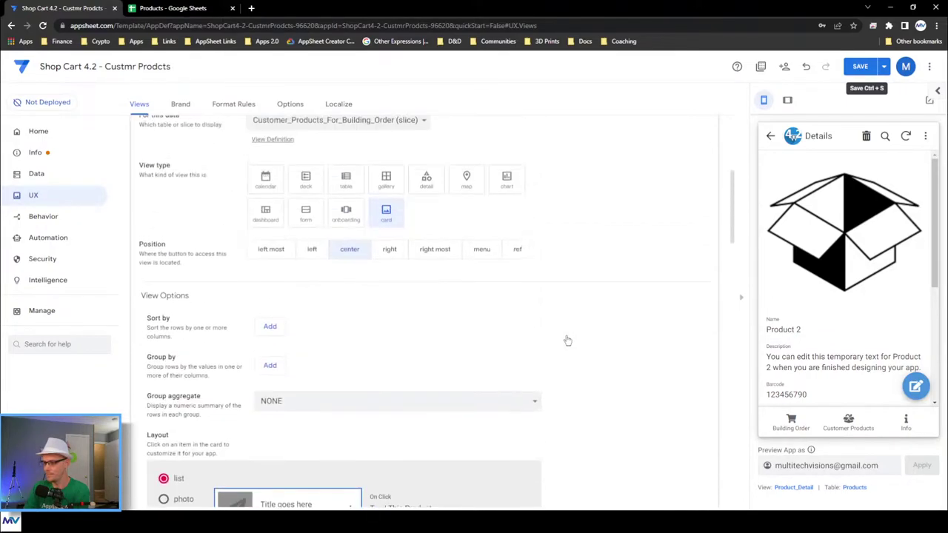
pyautogui.scroll(5, 567, 340)
pyautogui.click(466, 244)
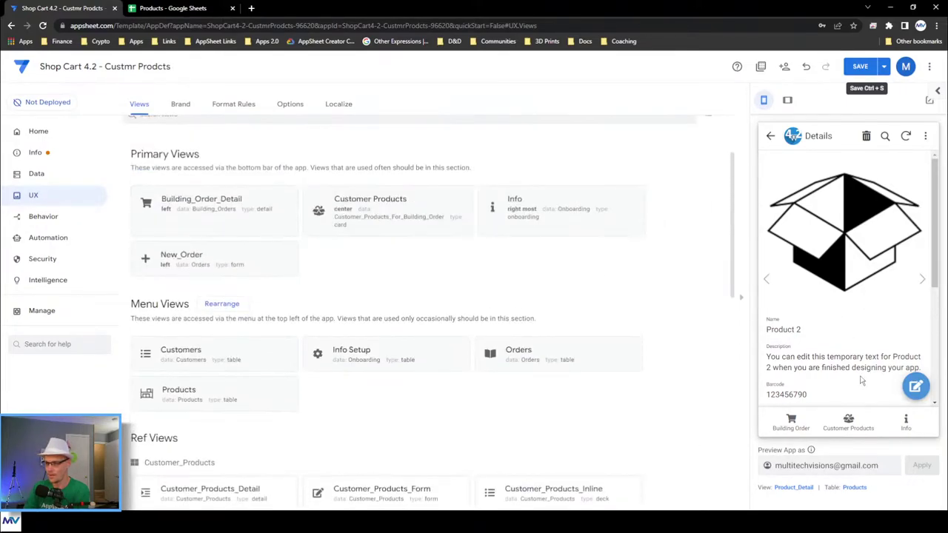
# Complete the current building order in the preview and check the Customer Products view.
pyautogui.click(846, 423)
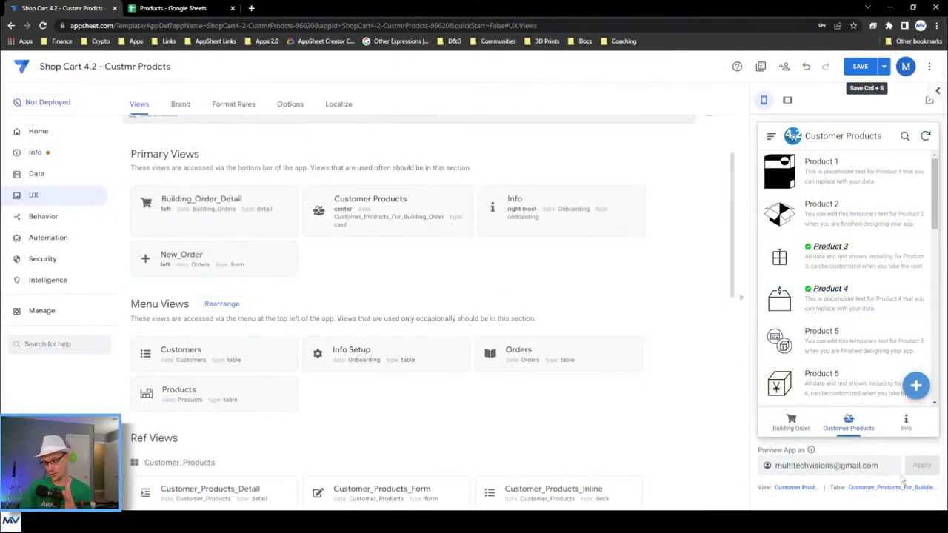
pyautogui.click(792, 428)
pyautogui.click(913, 203)
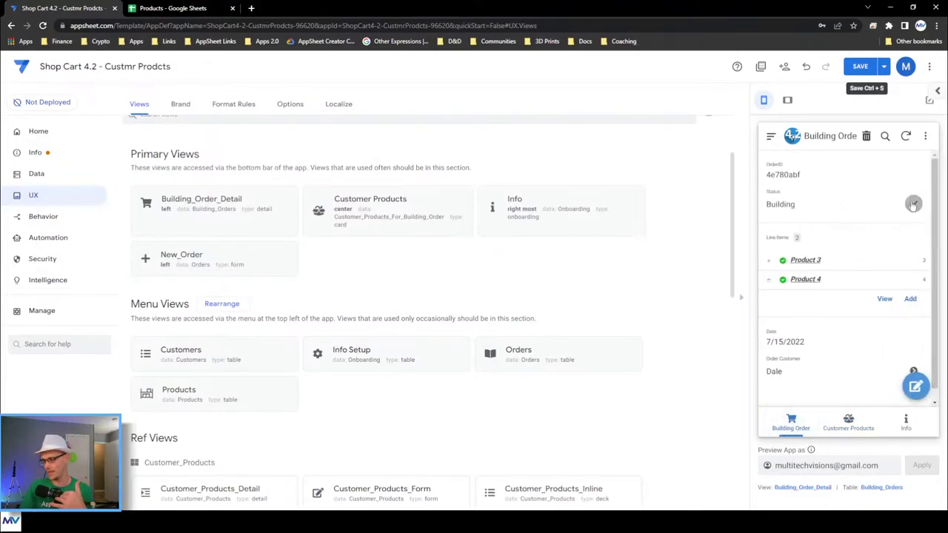
pyautogui.click(894, 265)
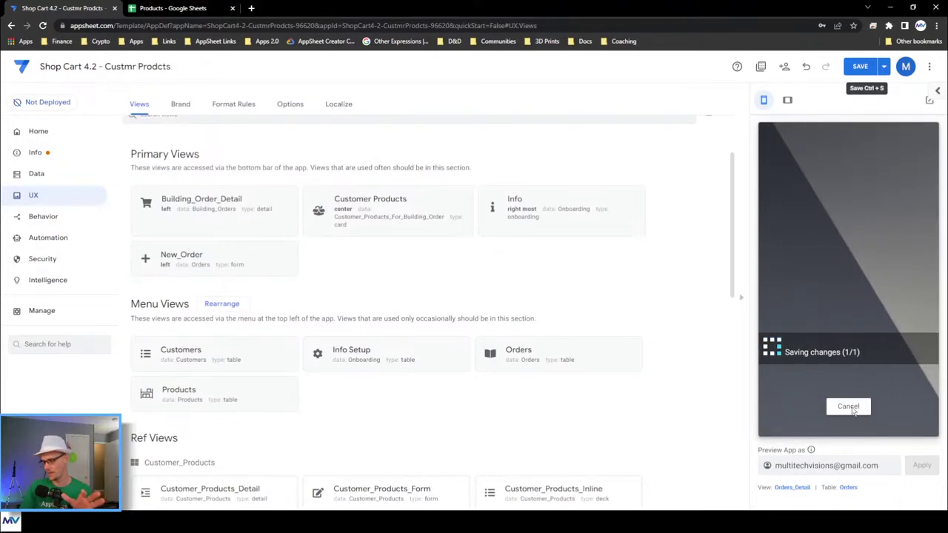
pyautogui.click(849, 424)
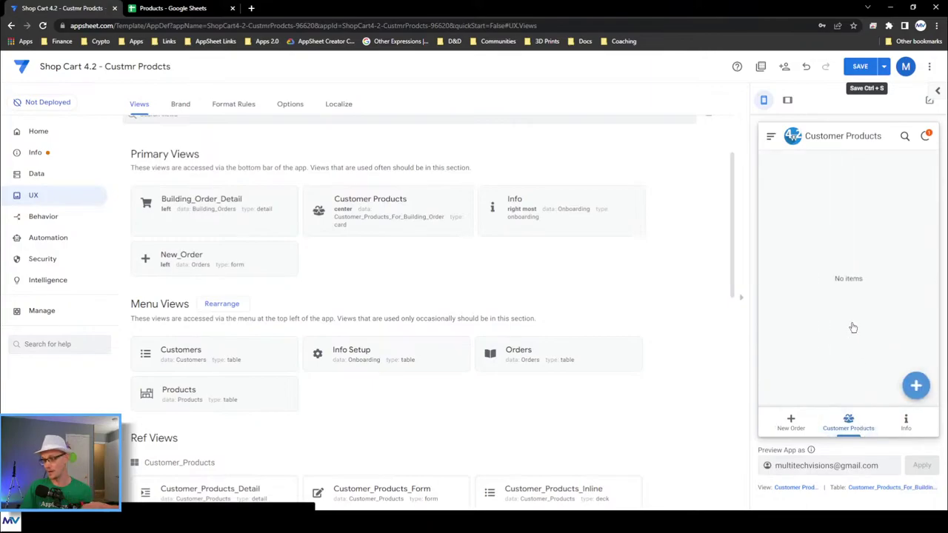
# Set the Customer_Products_For_Building_Order slice's update mode to Read-Only and collapse the expanded slices.
pyautogui.click(72, 178)
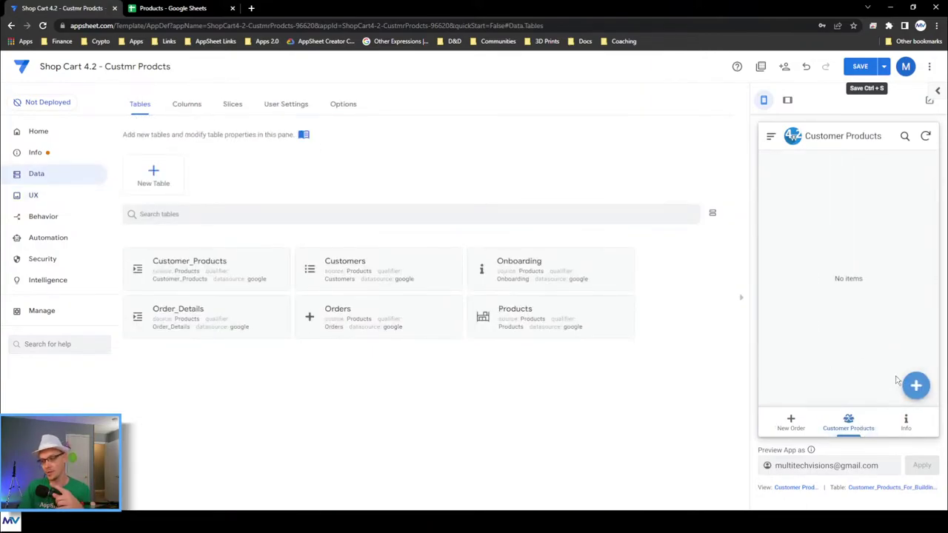
pyautogui.click(235, 107)
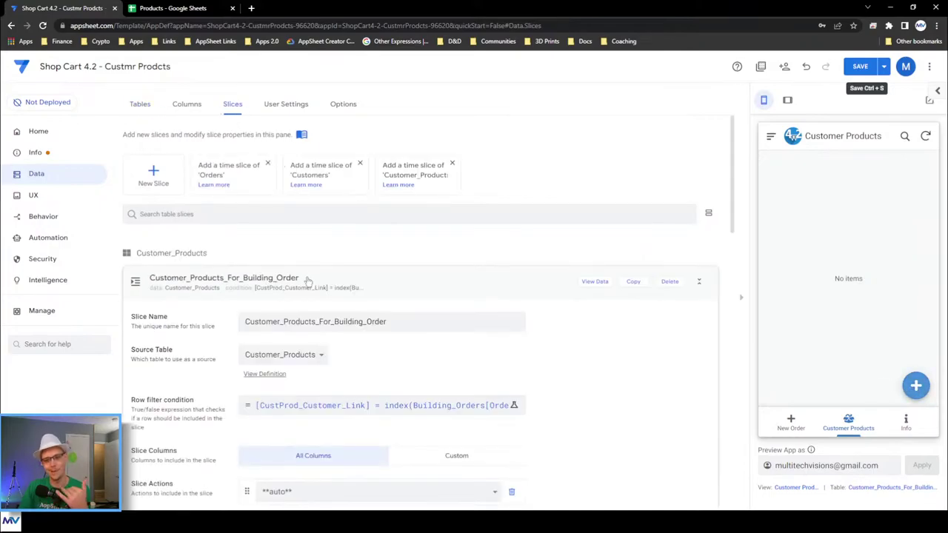
pyautogui.scroll(-4, 307, 281)
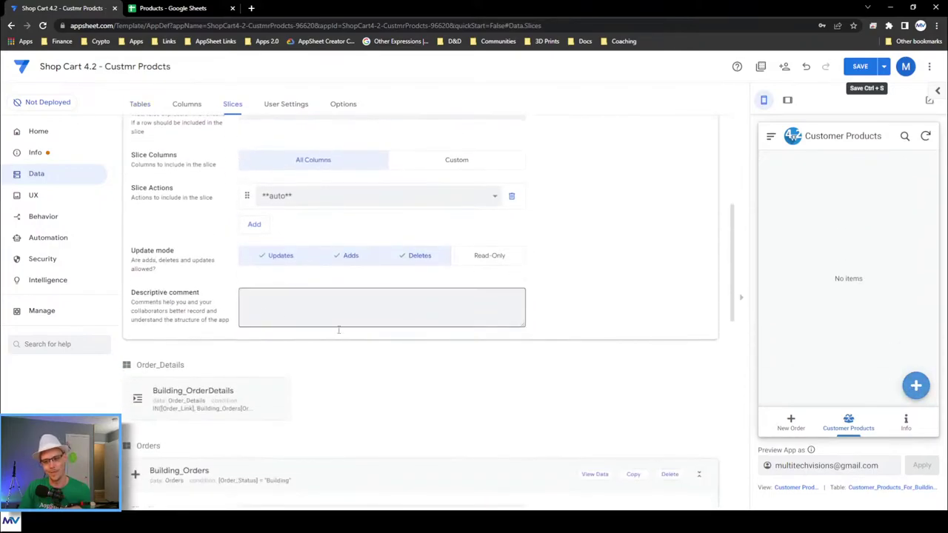
pyautogui.click(462, 259)
pyautogui.scroll(3, 585, 304)
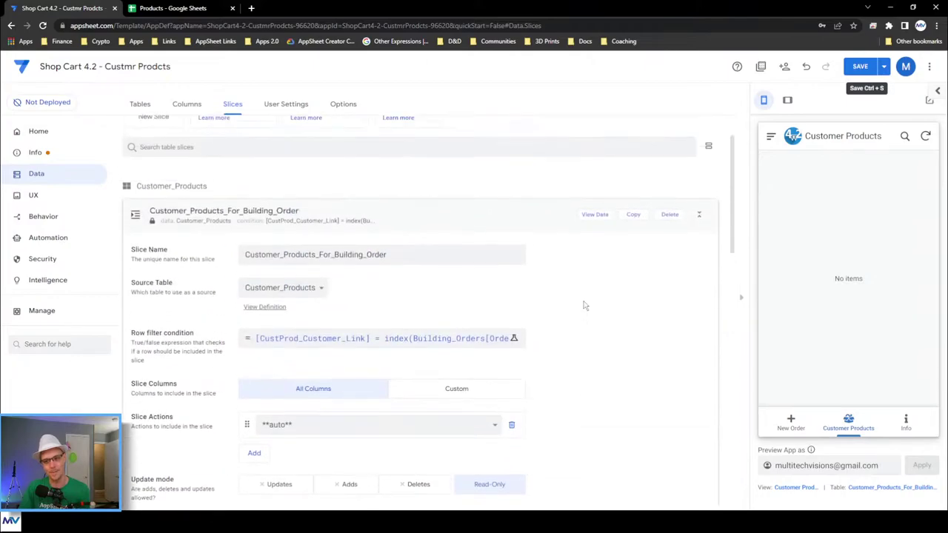
pyautogui.scroll(1, 585, 305)
pyautogui.click(445, 236)
pyautogui.click(395, 407)
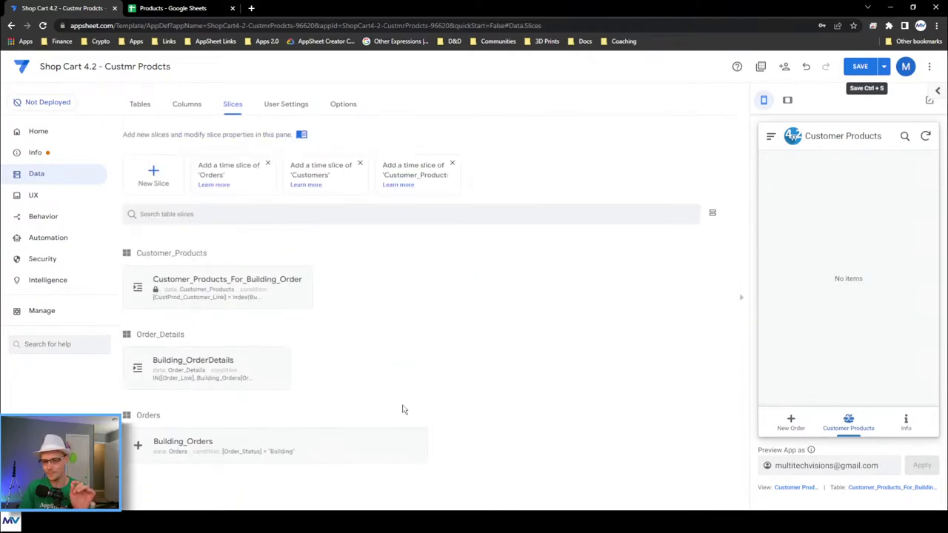
# Review the Customer Products view's display settings, and open the New Order form in the preview and cancel it.
pyautogui.click(853, 428)
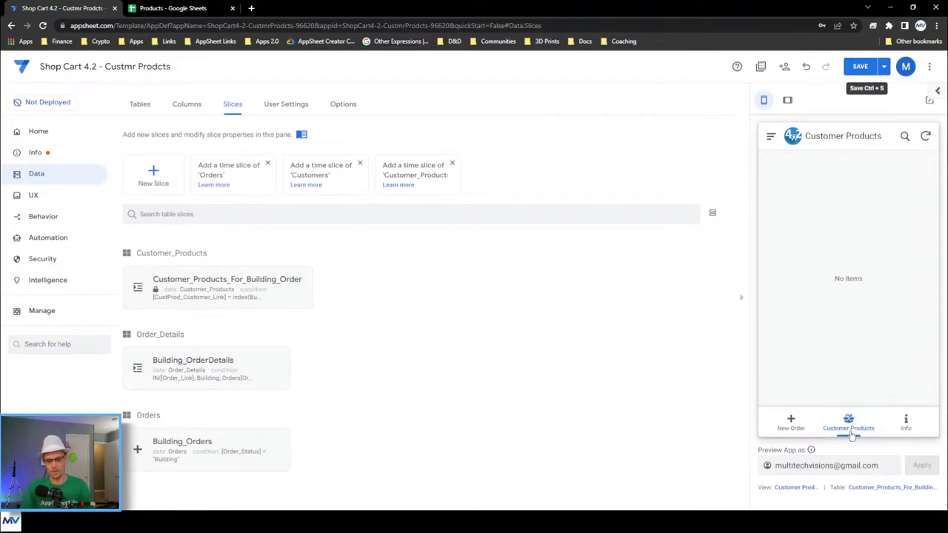
pyautogui.click(808, 488)
pyautogui.scroll(-10, 255, 300)
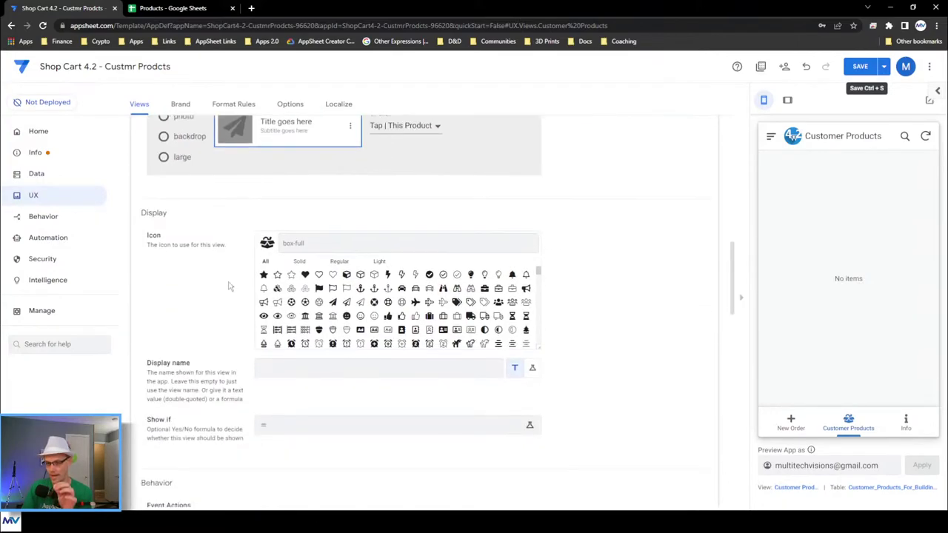
pyautogui.scroll(1, 227, 285)
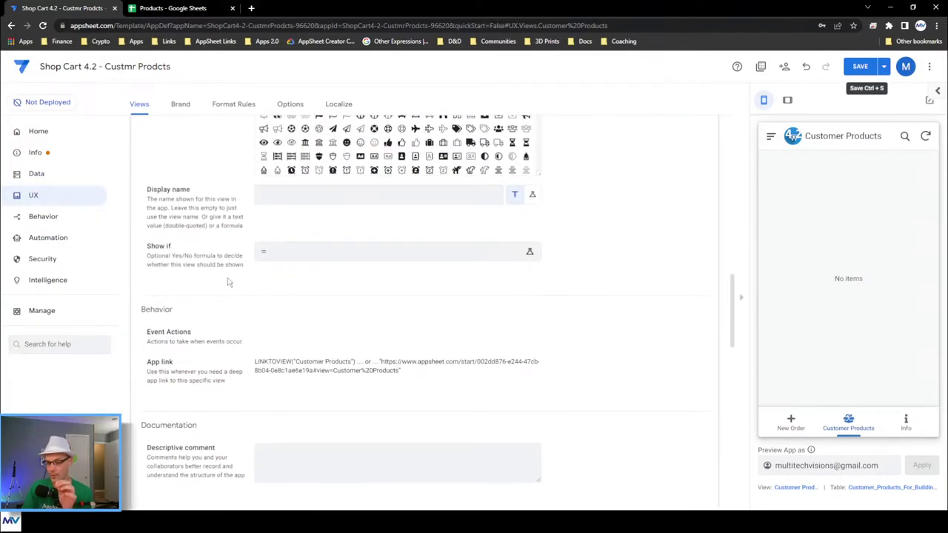
pyautogui.click(789, 428)
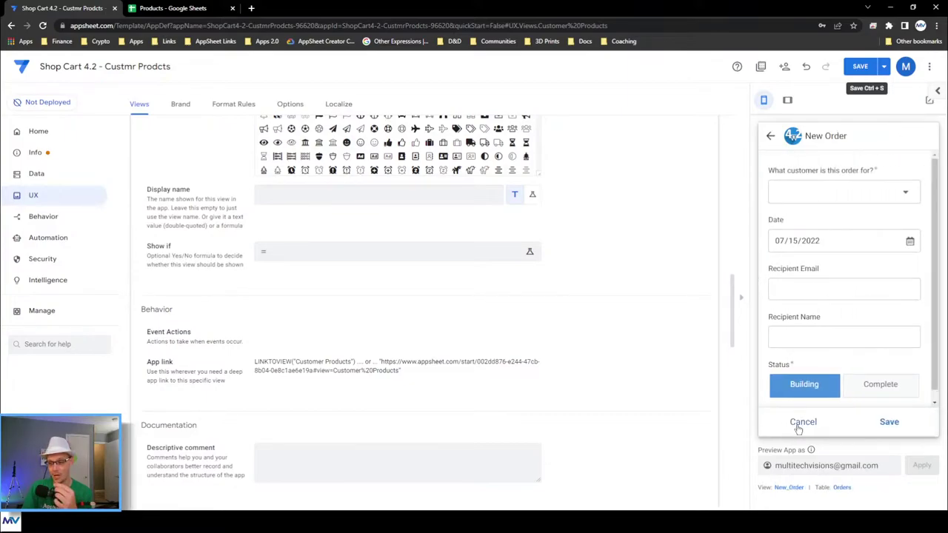
pyautogui.click(802, 423)
pyautogui.scroll(10, 608, 391)
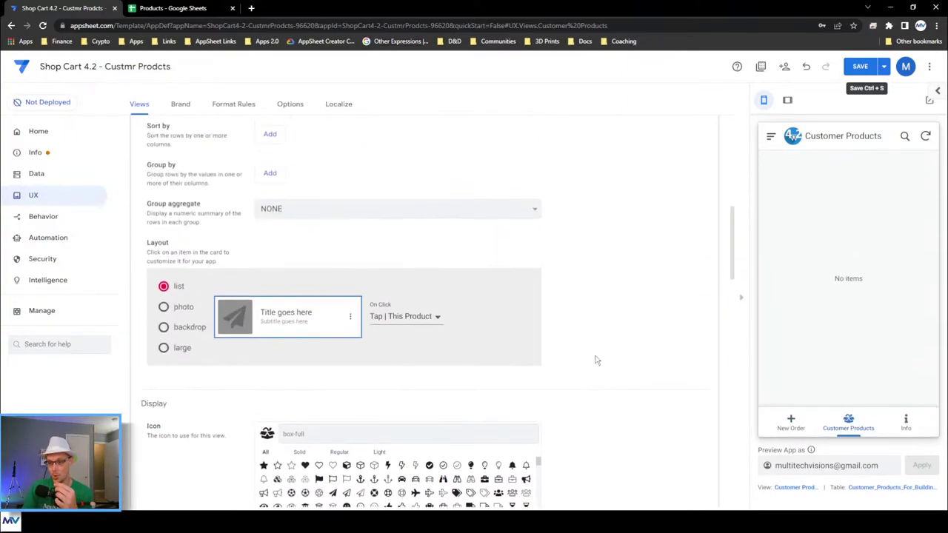
# Copy the Show if formula isnotblank(Building_Orders[OrderID]) from the Building_Order_Detail view.
pyautogui.click(222, 313)
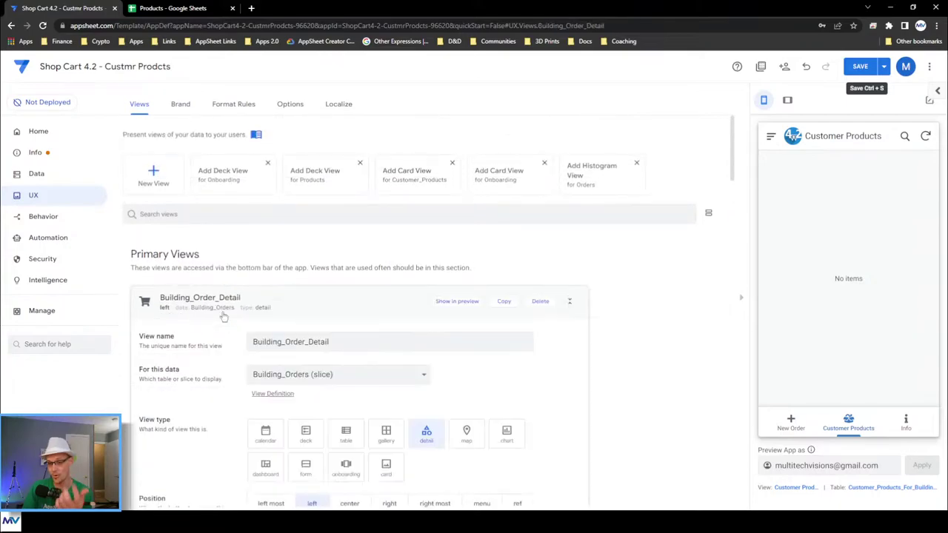
pyautogui.scroll(-10, 220, 313)
pyautogui.scroll(-5, 221, 315)
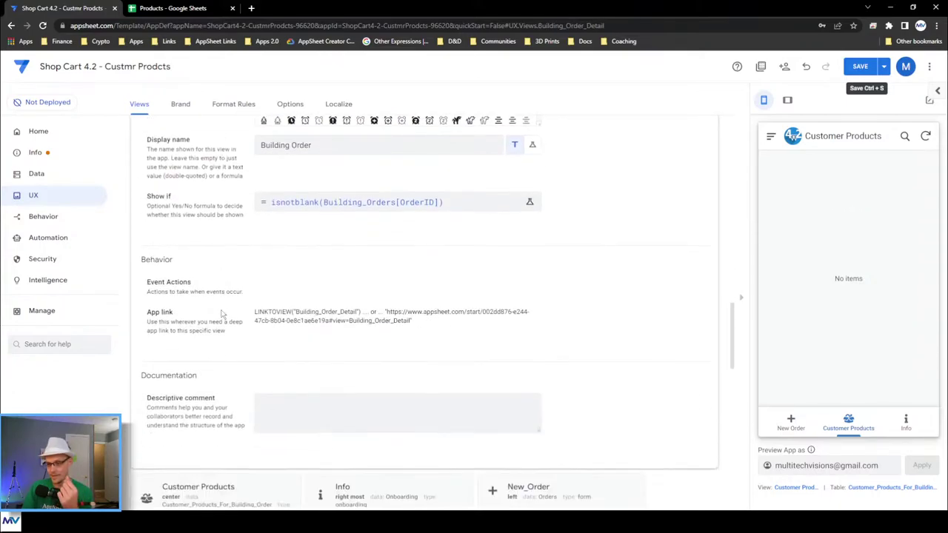
pyautogui.click(339, 205)
pyautogui.moveTo(340, 208); pyautogui.dragTo(626, 136)
pyautogui.hotkey('ctrl', 'c')
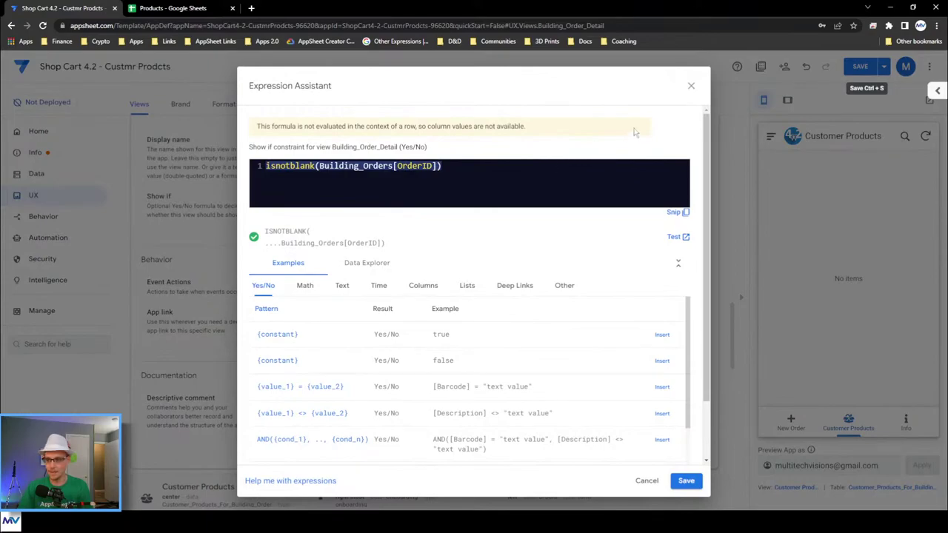
pyautogui.click(691, 88)
pyautogui.scroll(-3, 641, 294)
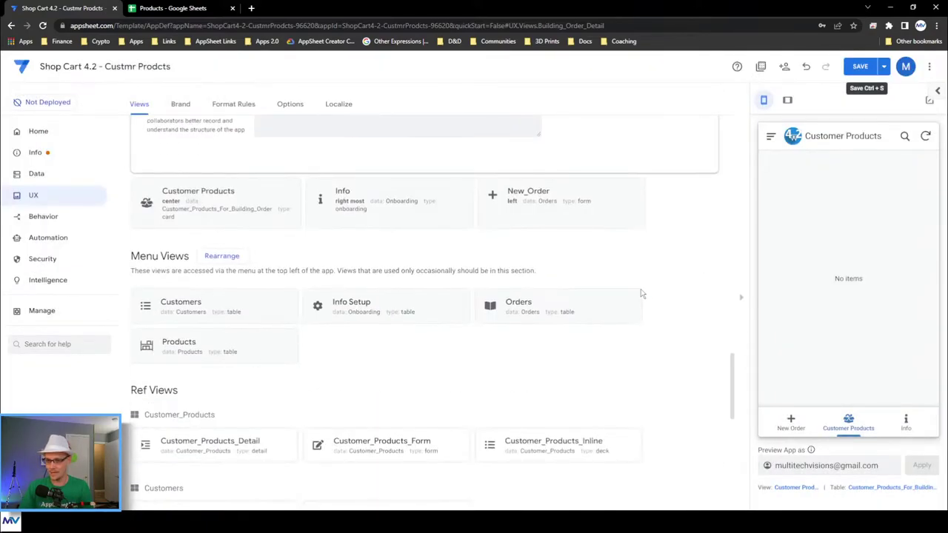
# Set the Customer Products view's Show if condition to isnotblank(Building_Orders[OrderID]) and save the app.
pyautogui.click(254, 221)
pyautogui.scroll(-10, 245, 296)
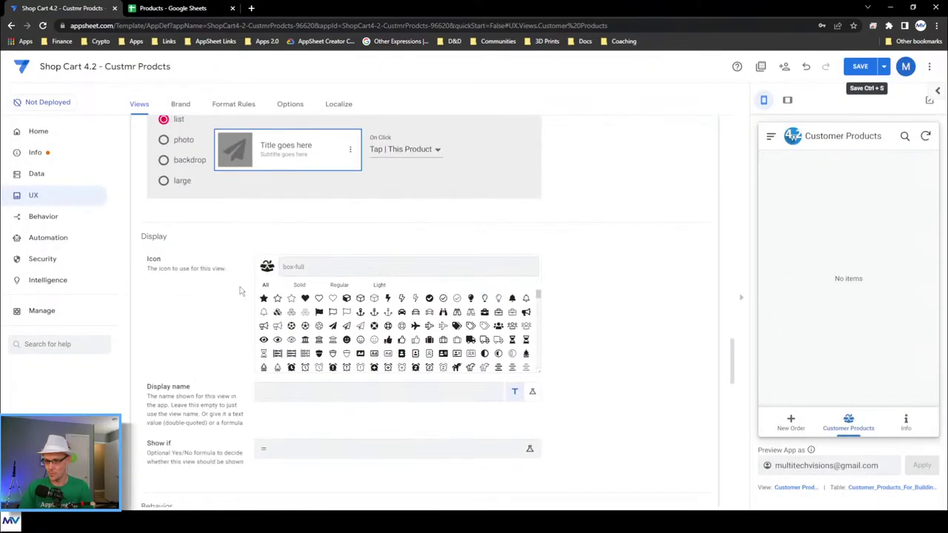
pyautogui.click(338, 252)
pyautogui.hotkey('ctrl', 'v')
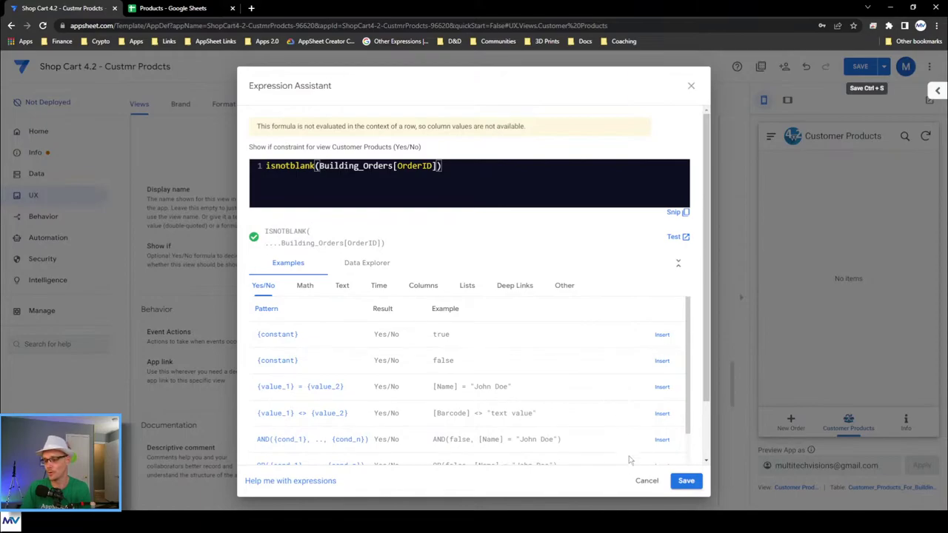
pyautogui.click(685, 480)
pyautogui.click(861, 67)
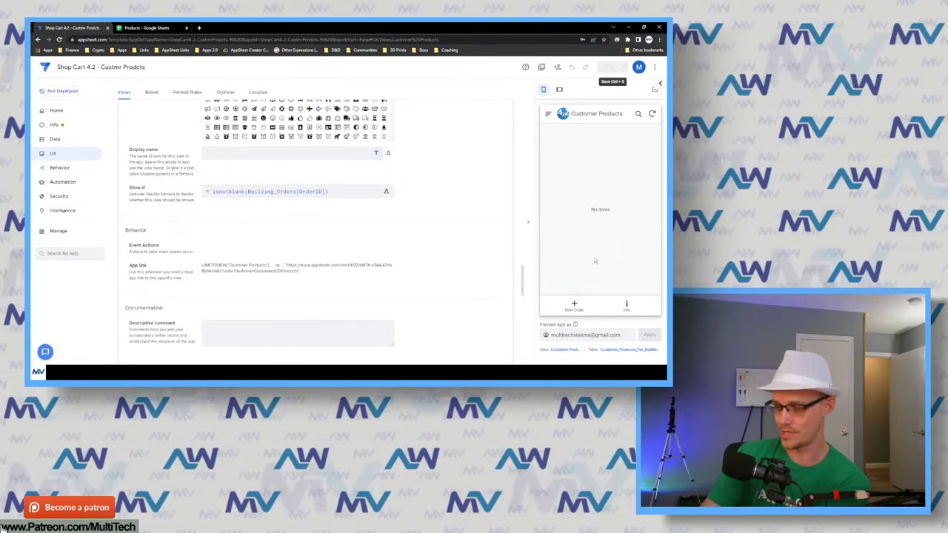
# Open the Info view in the preview and page forward through its onboarding screens.
pyautogui.click(628, 307)
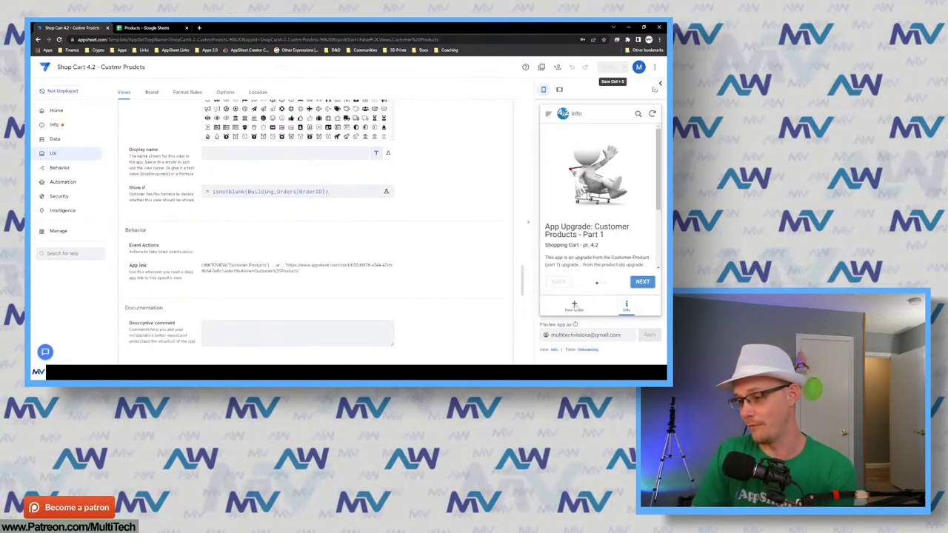
pyautogui.click(643, 282)
pyautogui.click(643, 282)
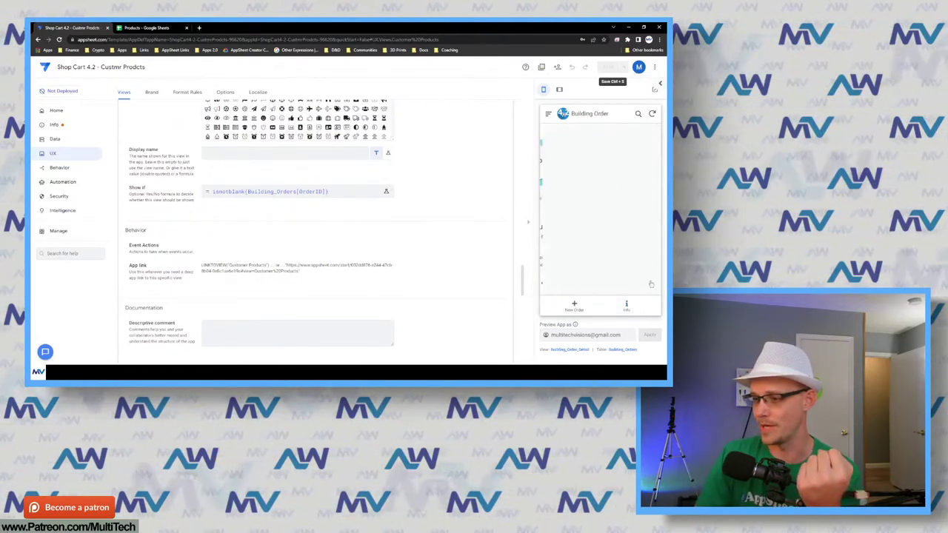
# Create a new order for an existing customer in the preview and open the Customer Products view.
pyautogui.click(575, 308)
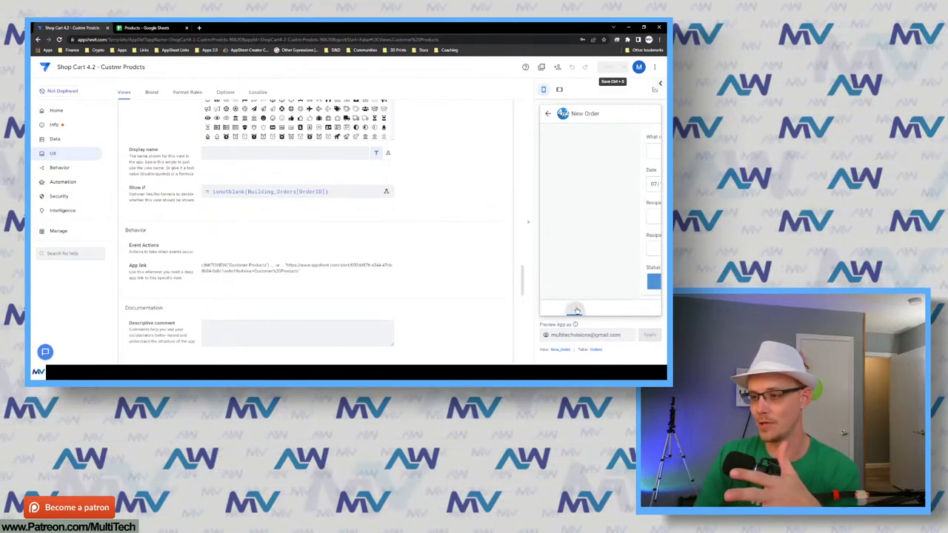
pyautogui.click(596, 158)
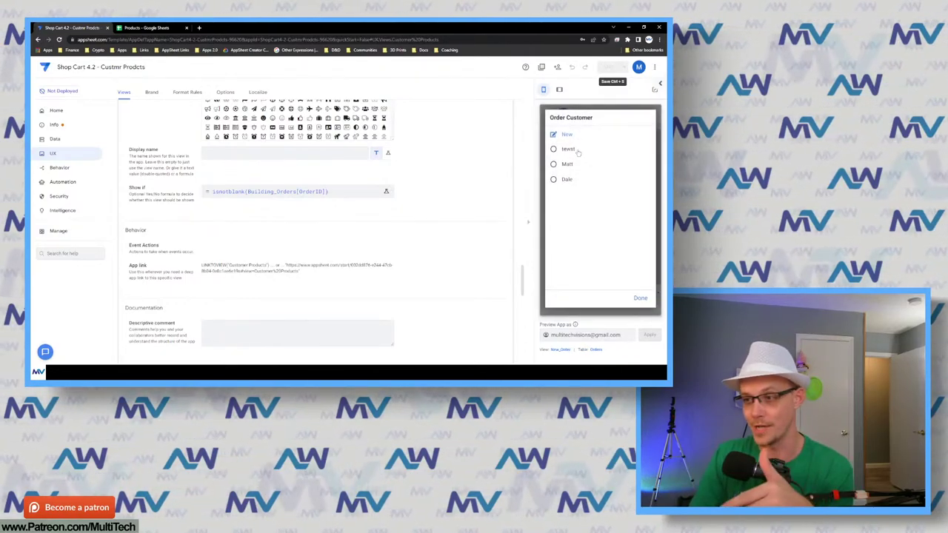
pyautogui.click(585, 163)
pyautogui.click(627, 305)
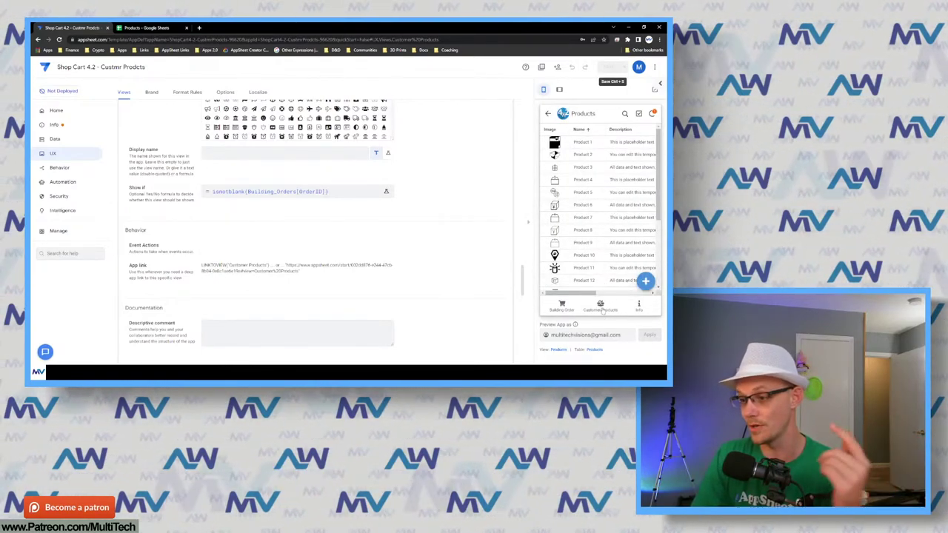
pyautogui.click(602, 308)
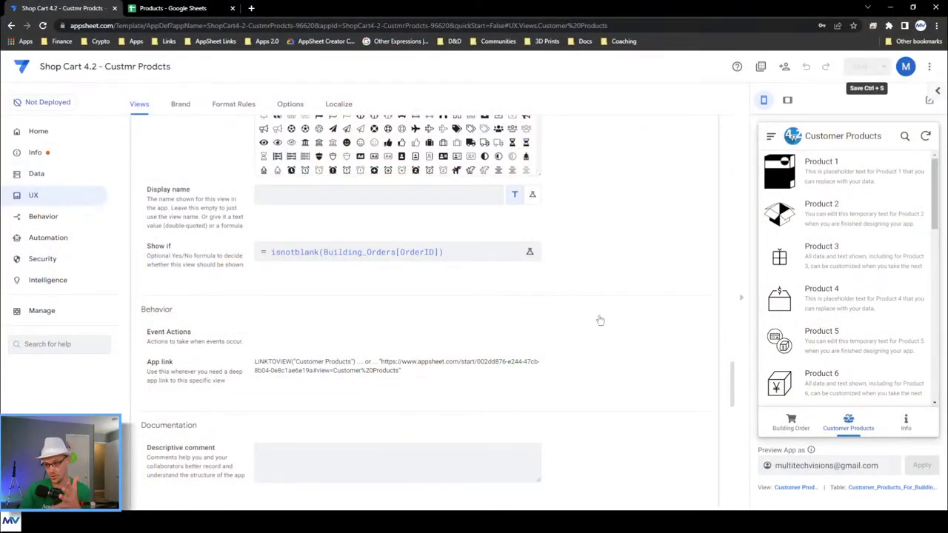
# Collapse the Customer Products view's settings in the editor's view list.
pyautogui.scroll(5, 577, 359)
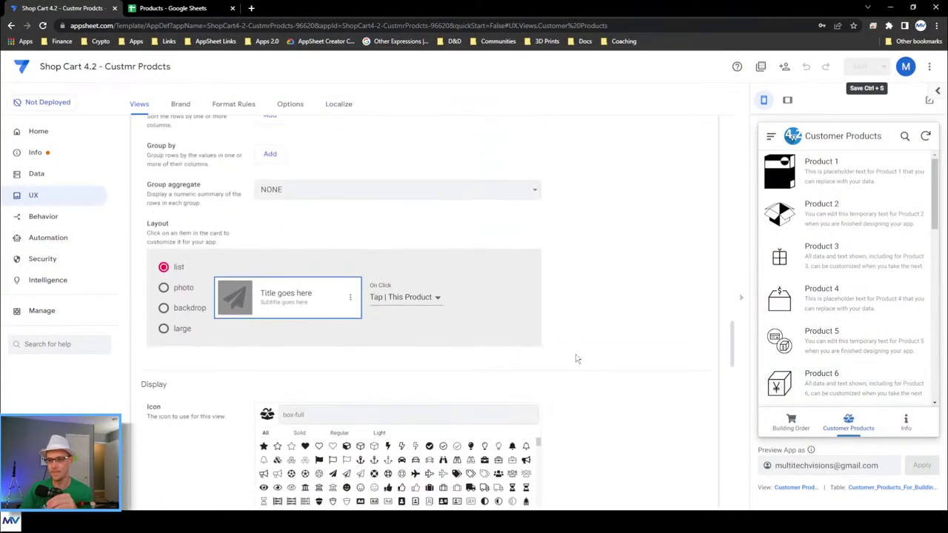
pyautogui.scroll(8, 577, 359)
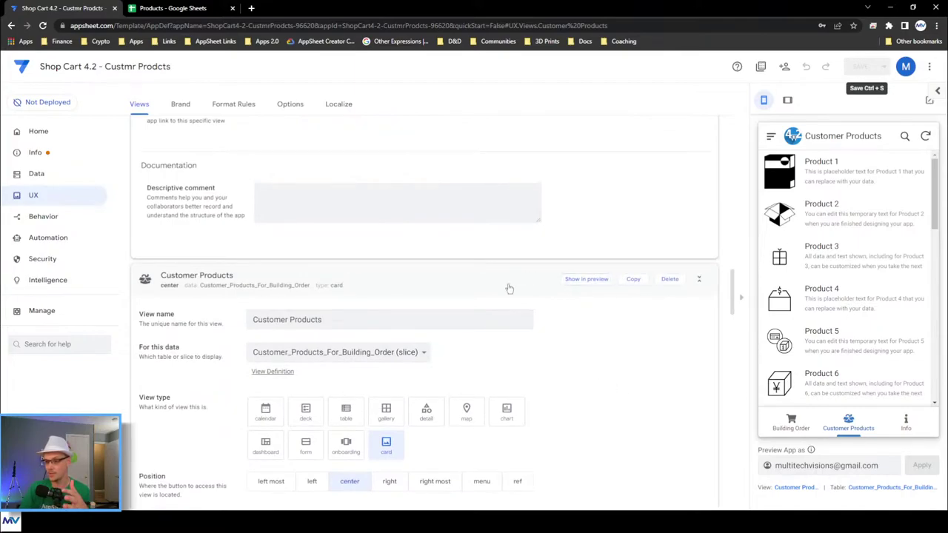
pyautogui.click(509, 288)
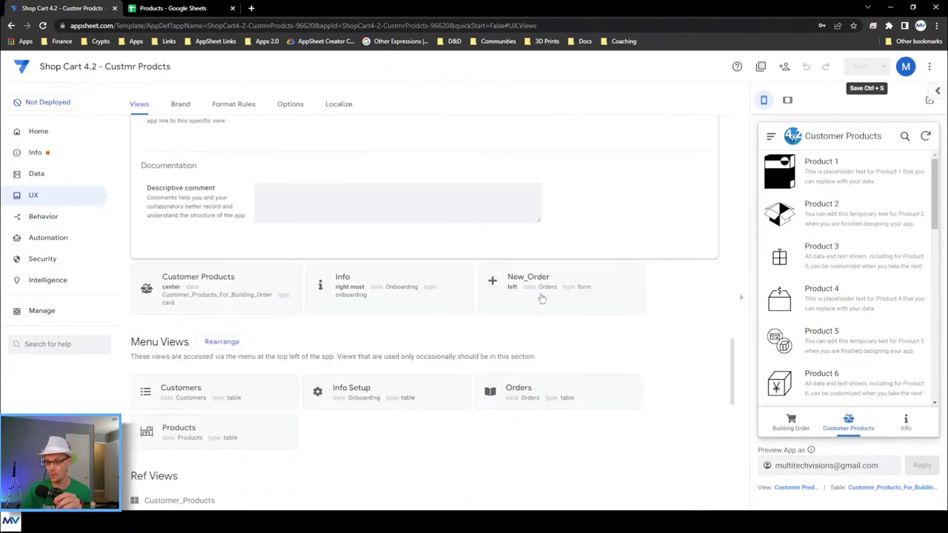
# Set the New_Order view's Form Saved event action to Save | Order and save the app.
pyautogui.click(541, 295)
pyautogui.scroll(-15, 540, 295)
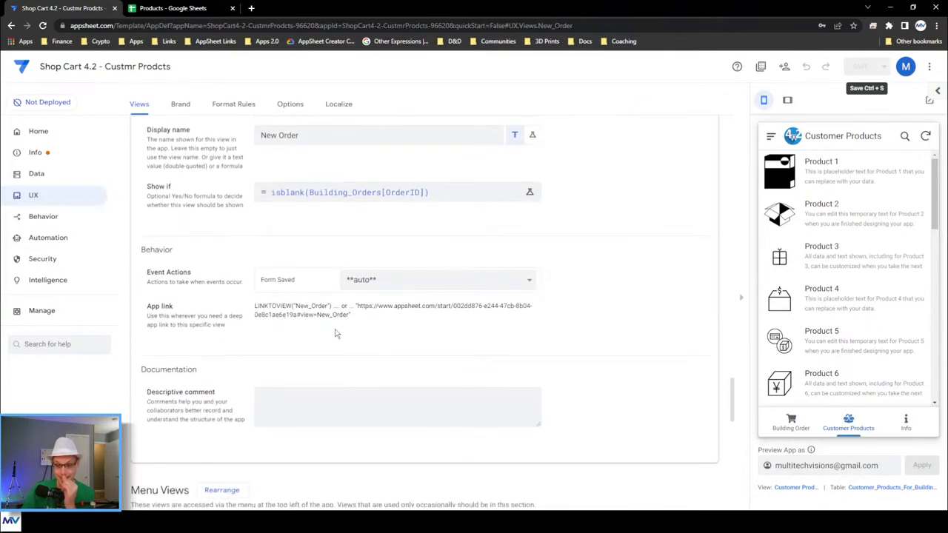
pyautogui.click(393, 287)
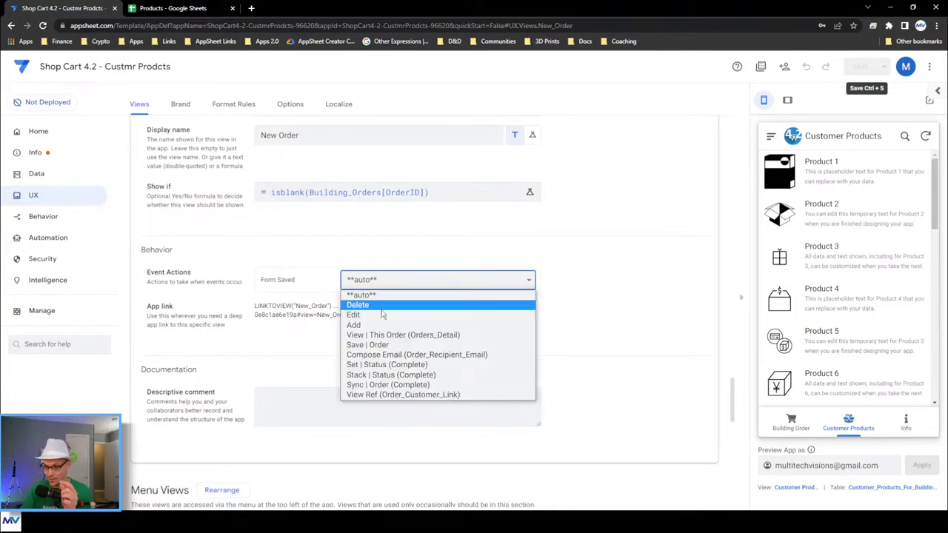
pyautogui.click(374, 345)
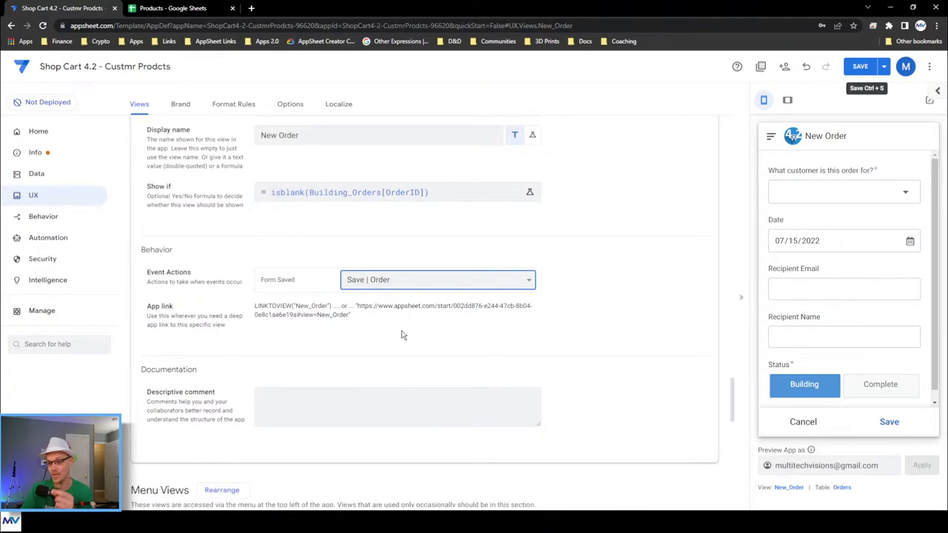
pyautogui.scroll(15, 574, 311)
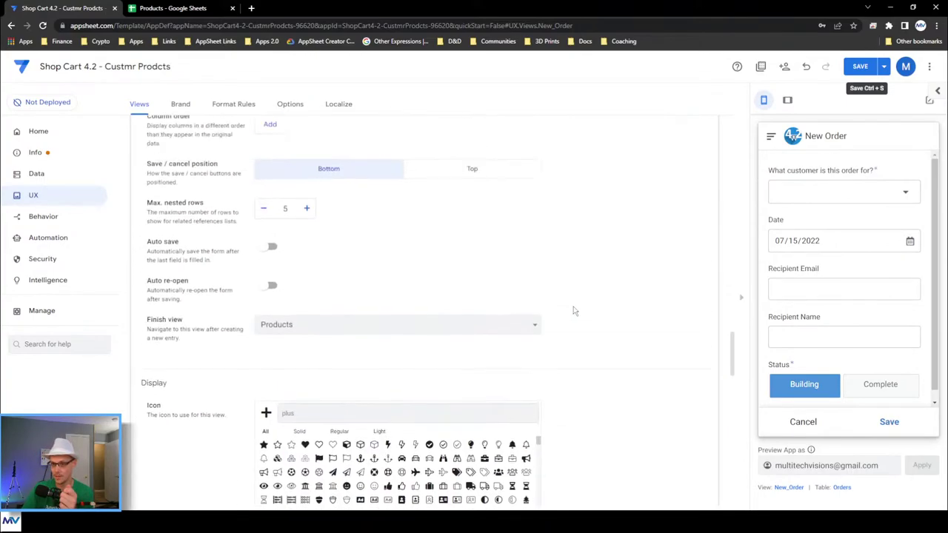
pyautogui.scroll(2, 574, 311)
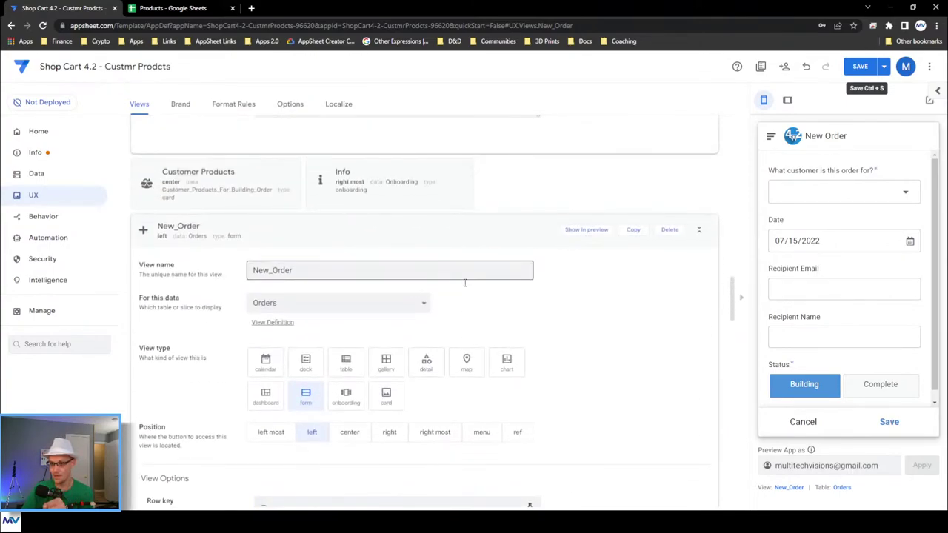
pyautogui.click(859, 67)
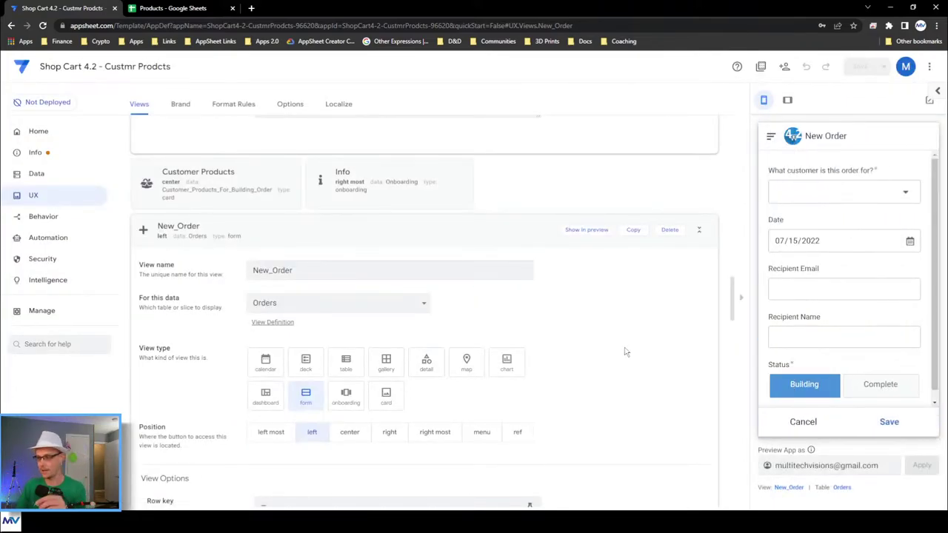
pyautogui.click(803, 422)
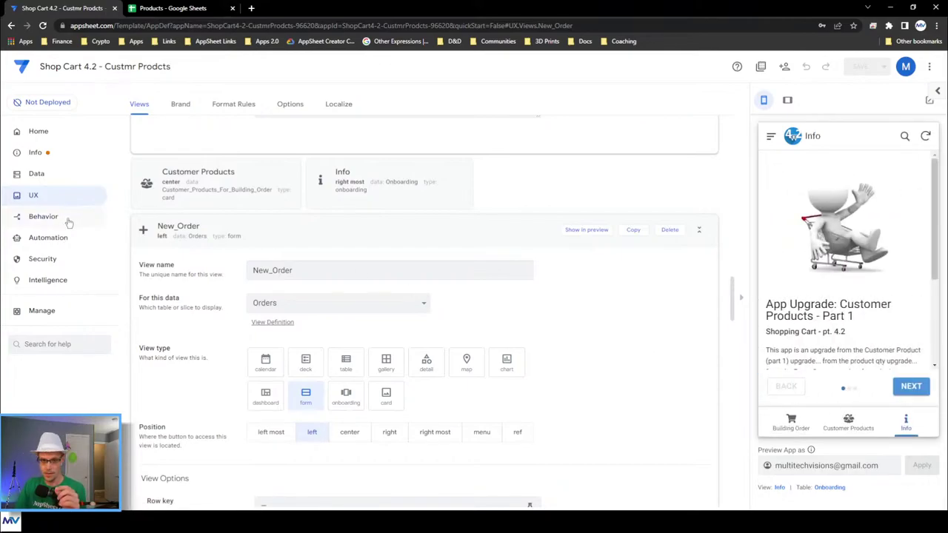
# Review the settings of the Save | Order grouped action on the Orders table.
pyautogui.click(43, 216)
pyautogui.scroll(-2, 231, 250)
pyautogui.scroll(-8, 231, 249)
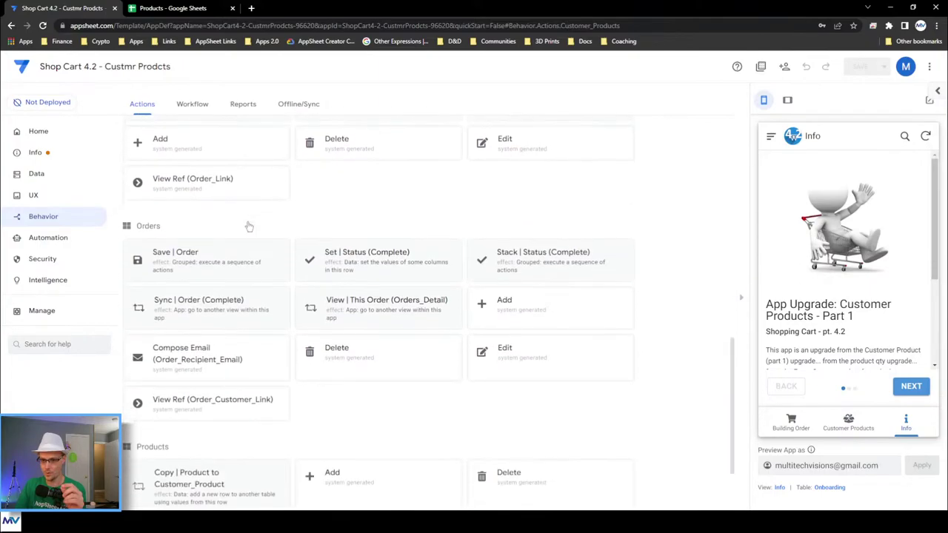
pyautogui.click(248, 248)
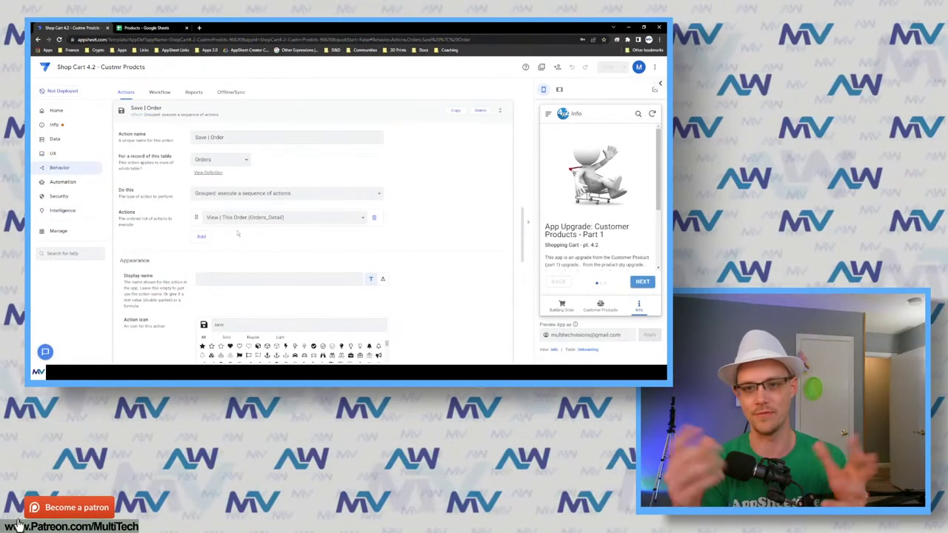
pyautogui.moveTo(229, 138); pyautogui.dragTo(172, 143)
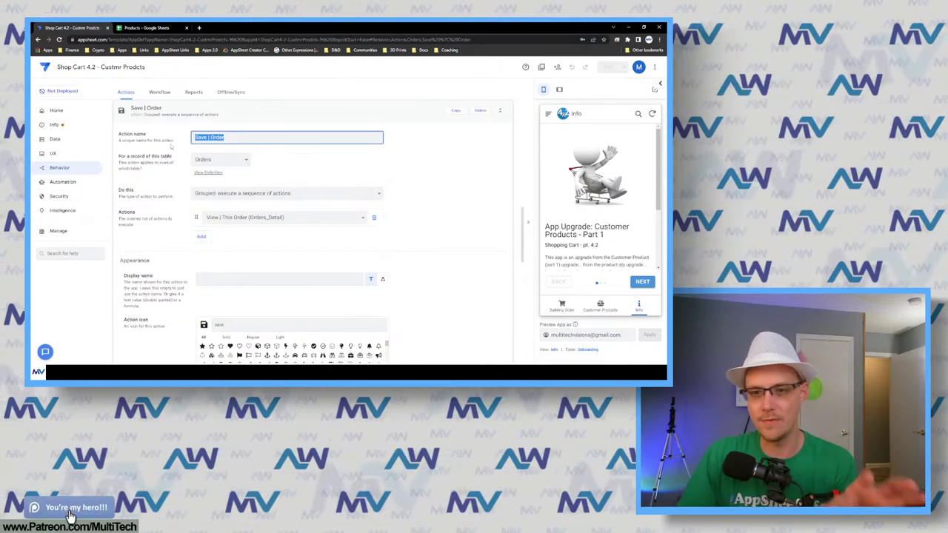
pyautogui.click(169, 163)
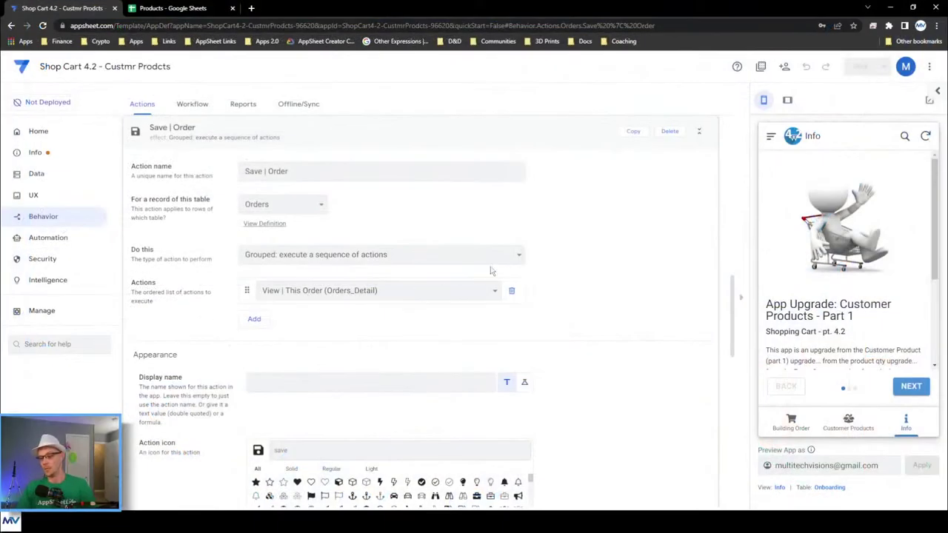
# Inspect the target of the View | This Order (Orders_Detail) action, which the Save | Order sequence runs.
pyautogui.click(524, 138)
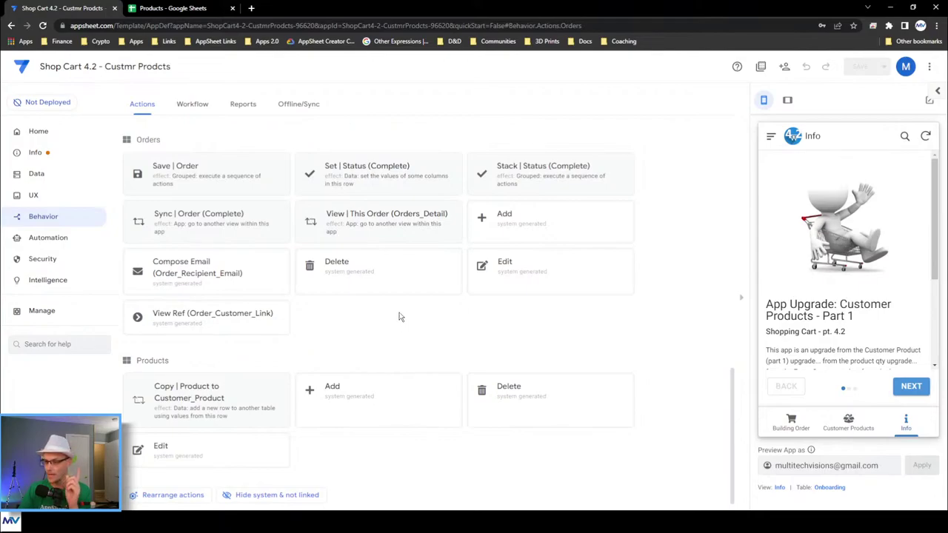
pyautogui.click(396, 228)
pyautogui.scroll(2, 371, 229)
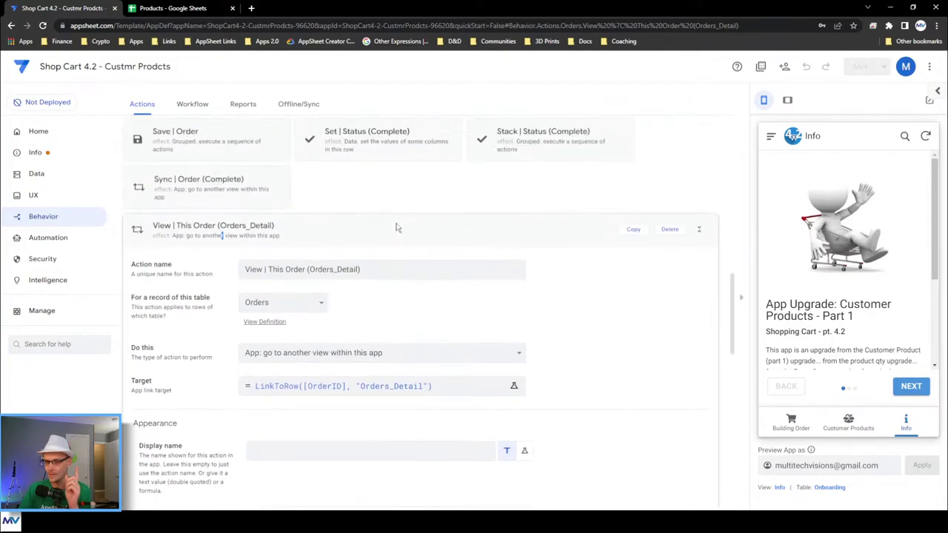
pyautogui.click(333, 226)
pyautogui.click(238, 227)
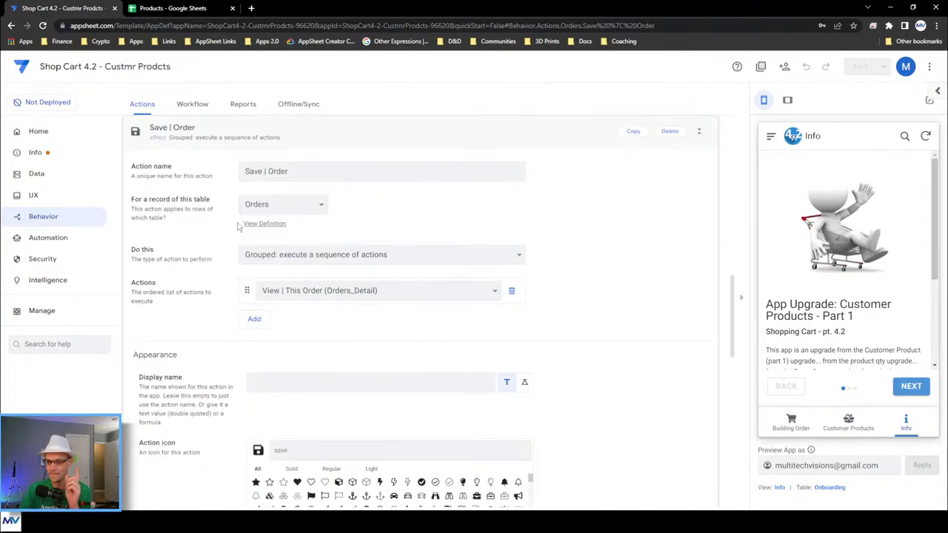
pyautogui.click(521, 134)
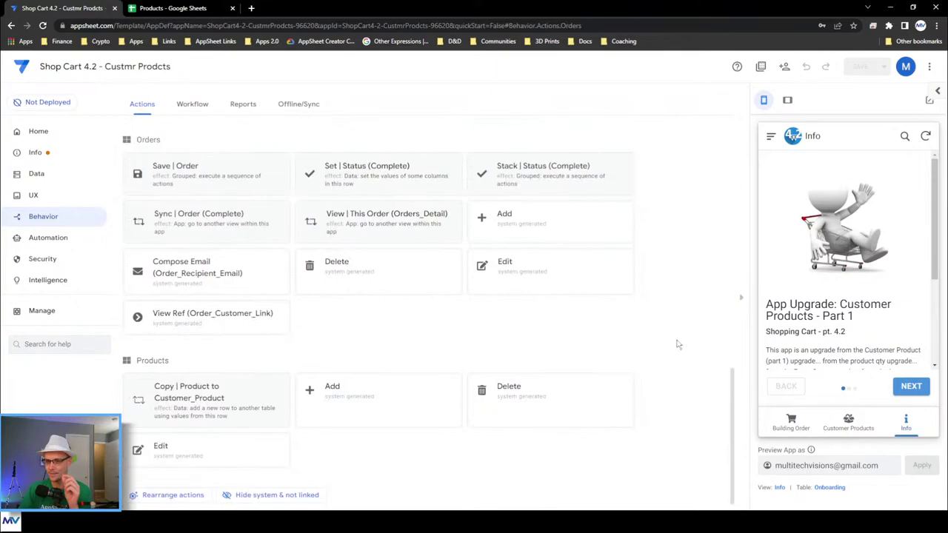
# Set the New_Order view's Finish view to Customer Products and save the app.
pyautogui.click(848, 424)
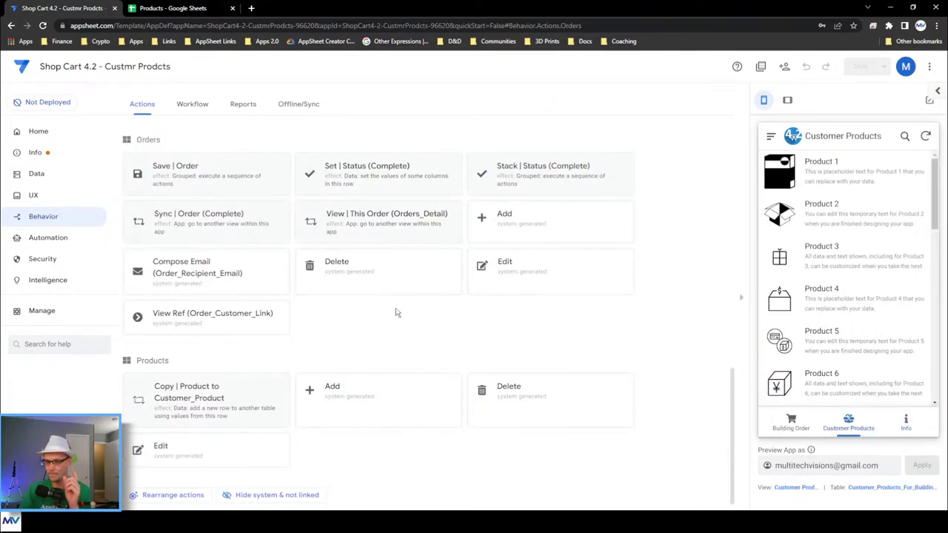
pyautogui.click(70, 195)
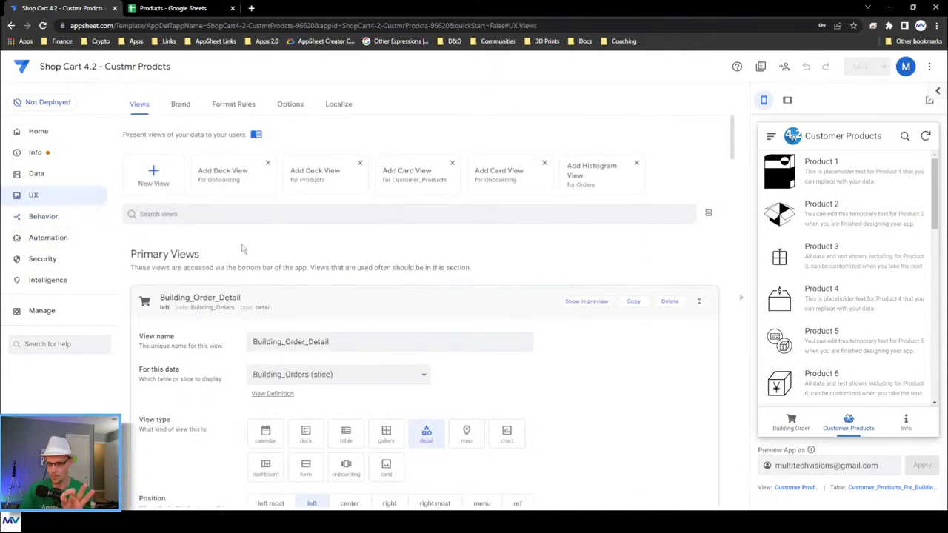
pyautogui.scroll(-2, 243, 249)
pyautogui.scroll(-3, 211, 252)
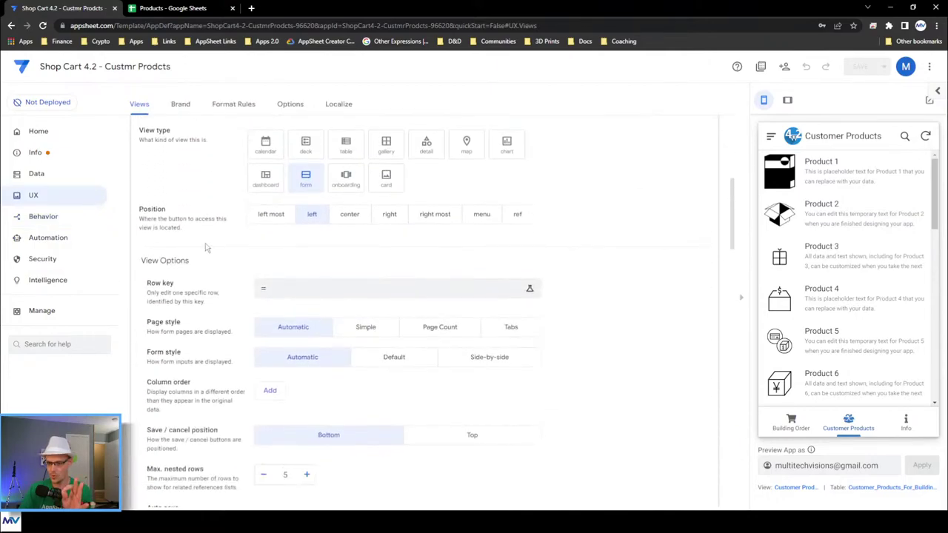
pyautogui.scroll(-5, 207, 249)
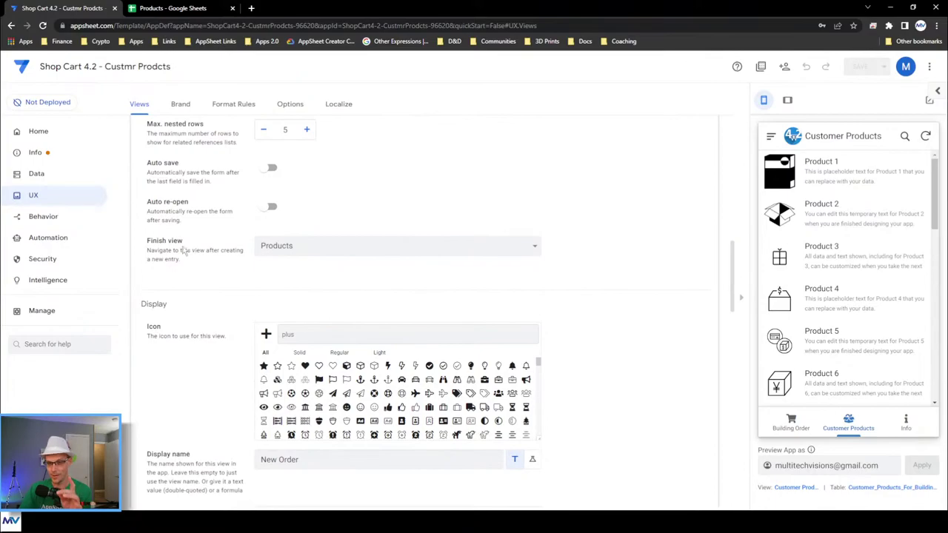
pyautogui.moveTo(149, 241); pyautogui.dragTo(169, 264)
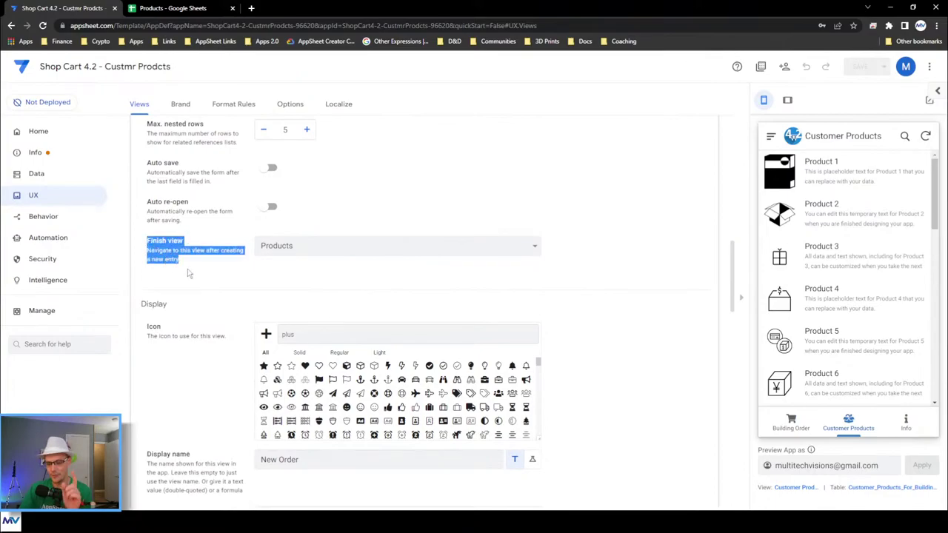
pyautogui.click(281, 250)
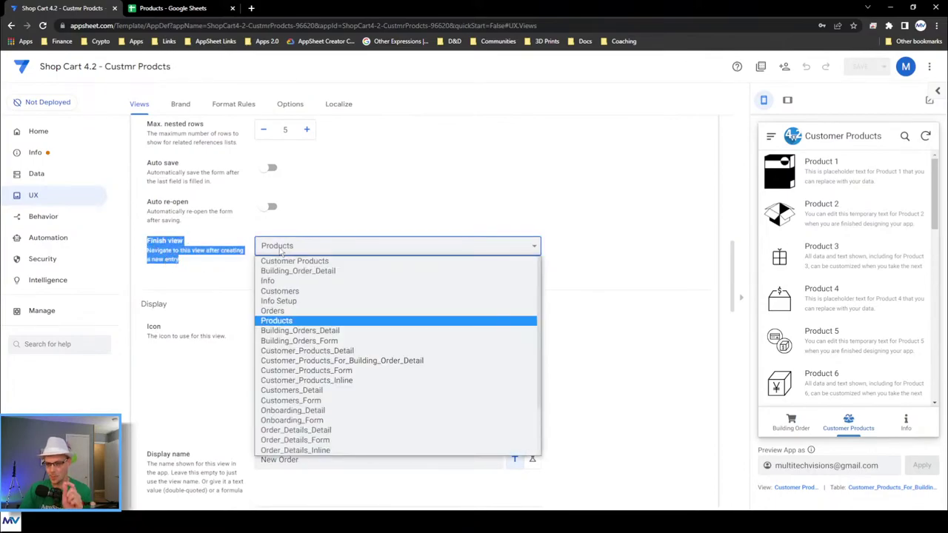
pyautogui.click(306, 263)
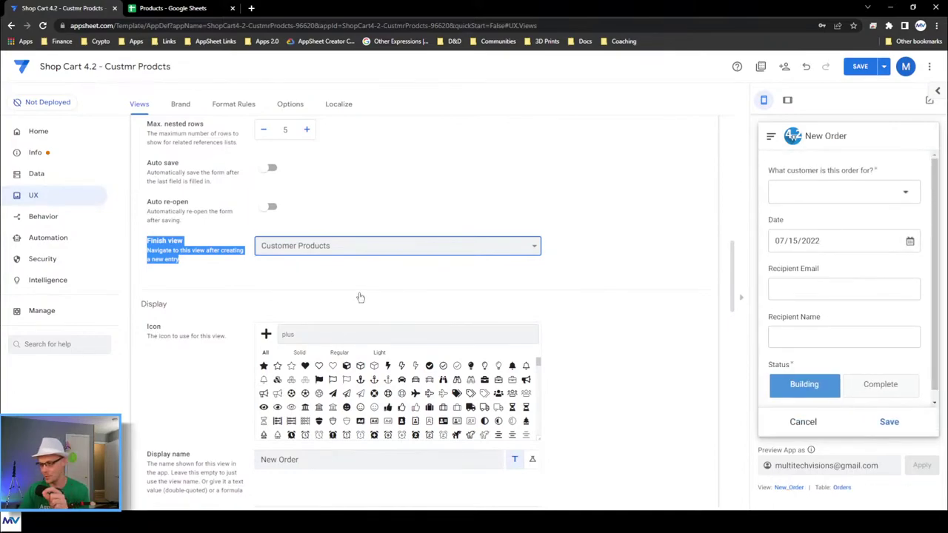
pyautogui.click(860, 66)
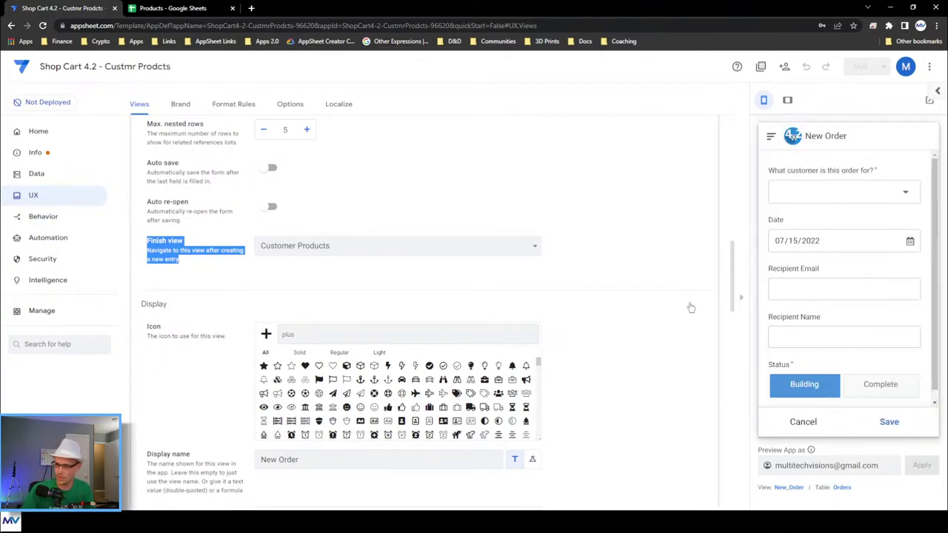
# Delete the current building order in the preview and save a new order for an existing customer.
pyautogui.click(799, 422)
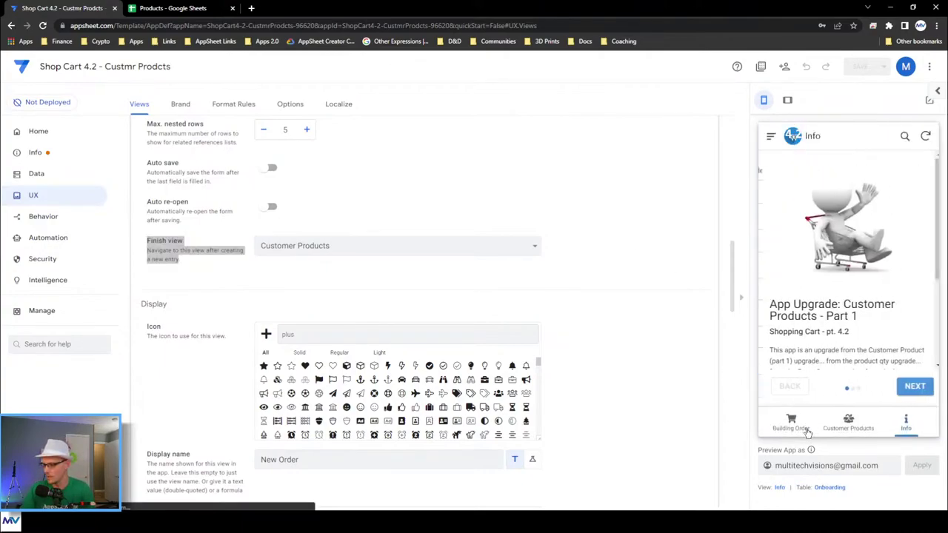
pyautogui.click(804, 426)
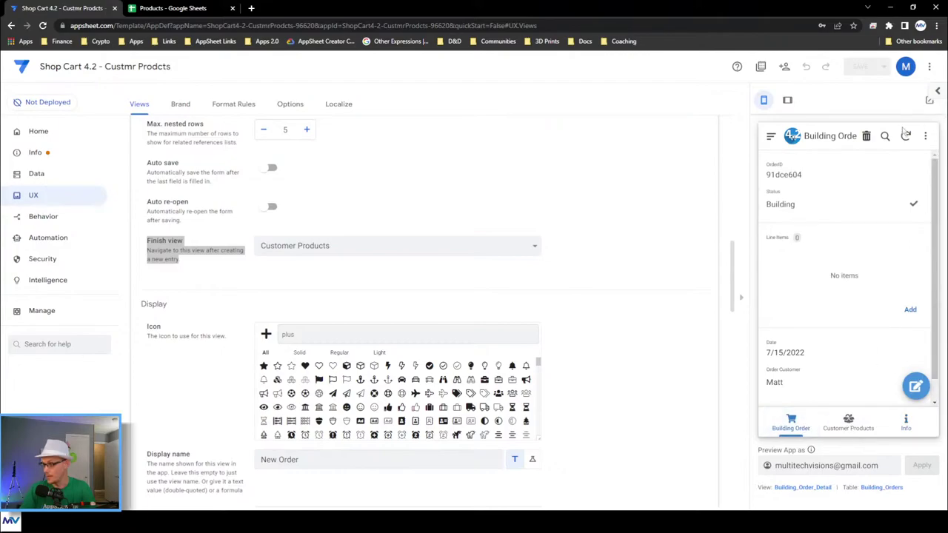
pyautogui.click(865, 136)
pyautogui.click(898, 266)
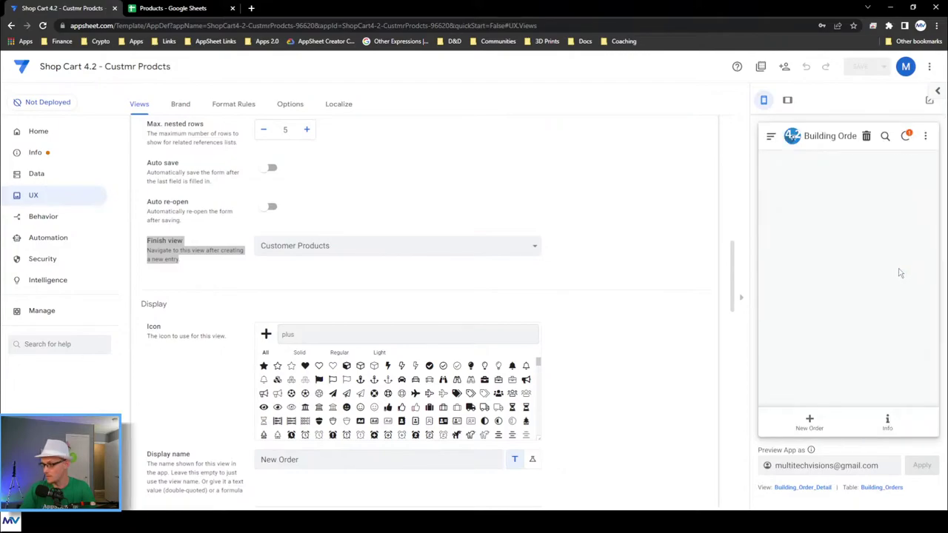
pyautogui.click(811, 425)
pyautogui.click(840, 187)
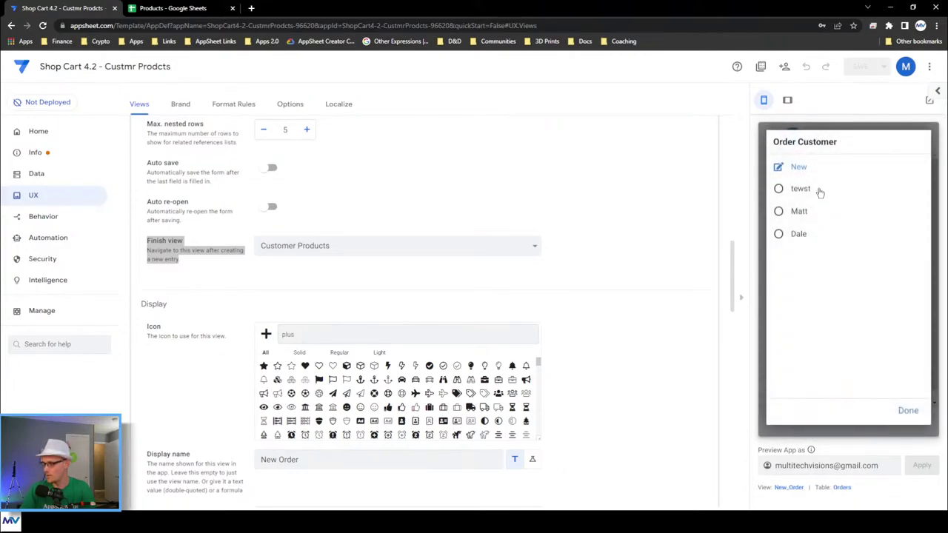
pyautogui.click(800, 236)
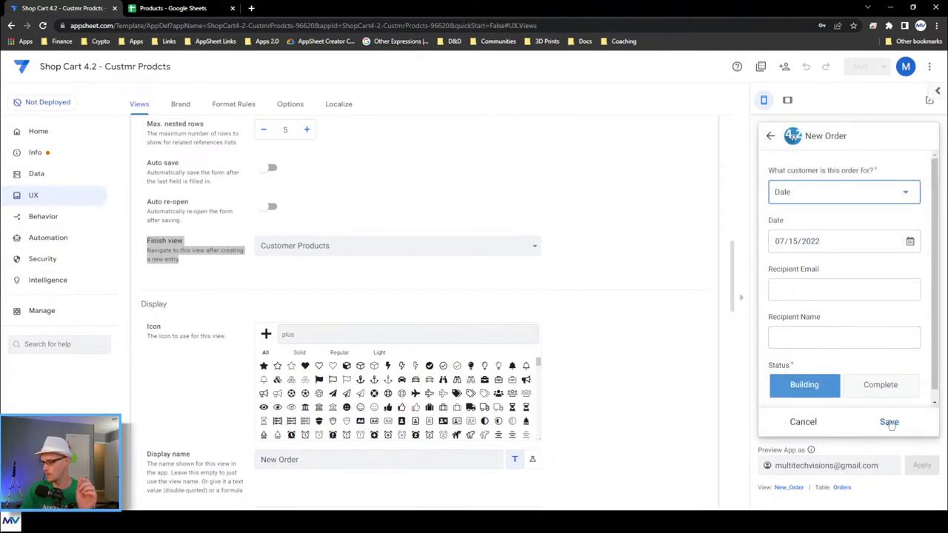
pyautogui.click(887, 423)
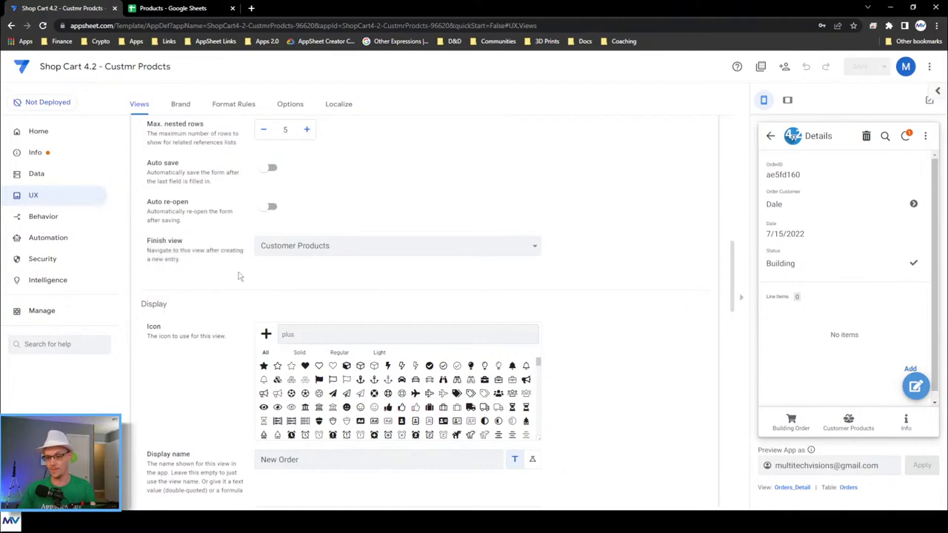
# Set the New_Order view's Form Saved event action to **auto** and save the app.
pyautogui.scroll(-3, 237, 274)
pyautogui.click(385, 358)
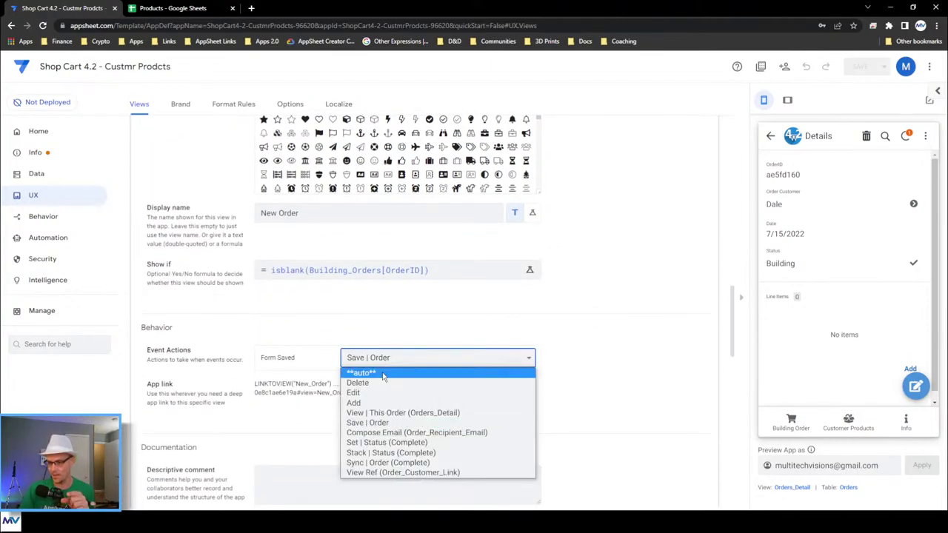
pyautogui.click(364, 372)
pyautogui.scroll(3, 486, 352)
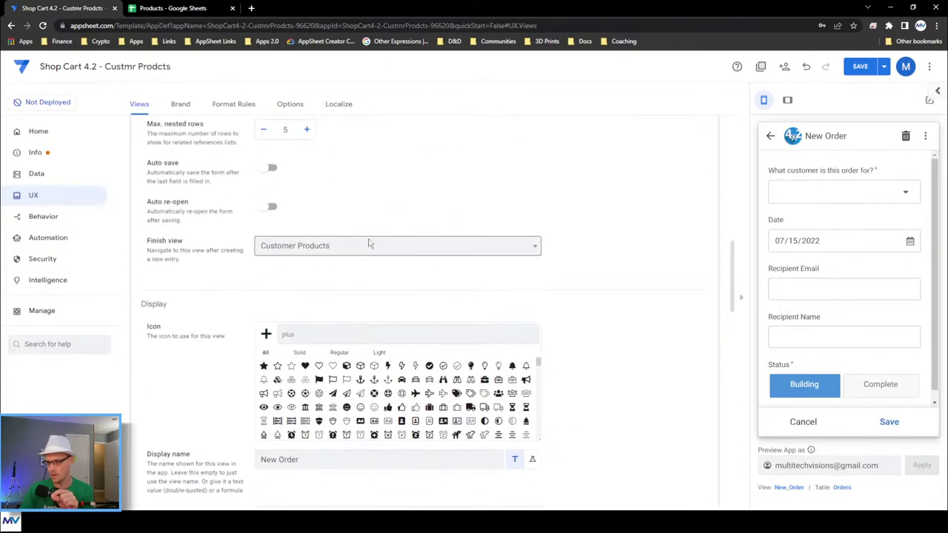
pyautogui.click(859, 66)
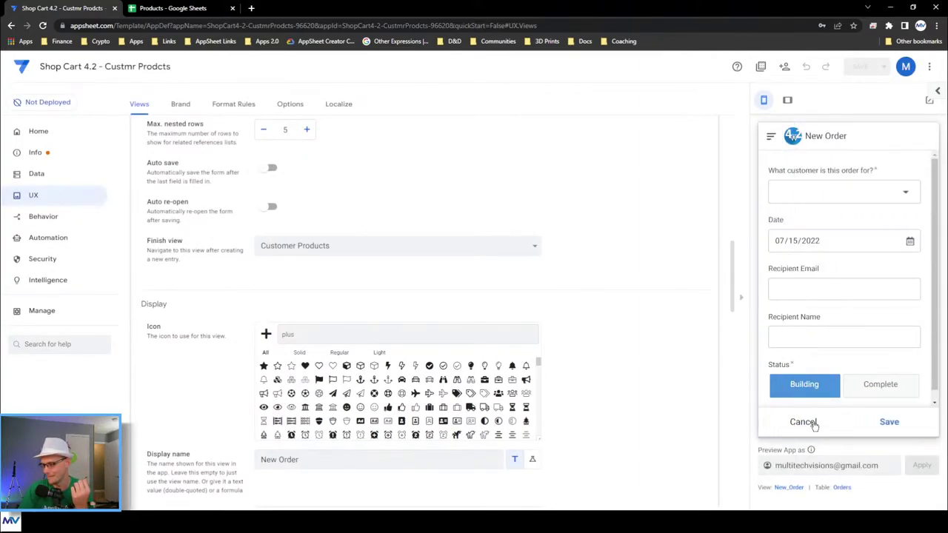
# Retest the finish view in the preview by deleting the building order and saving another new order for an existing customer.
pyautogui.click(815, 422)
pyautogui.click(792, 422)
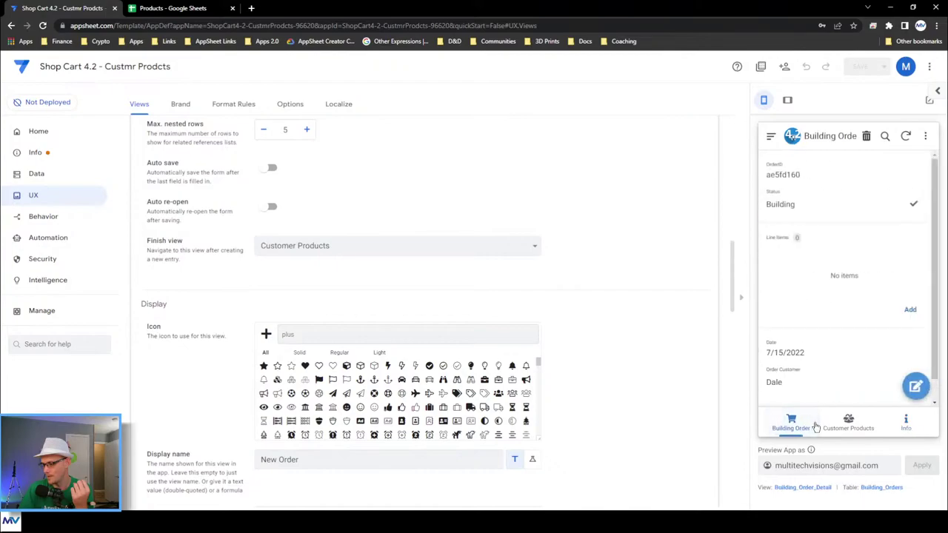
pyautogui.click(866, 136)
pyautogui.click(899, 265)
pyautogui.click(810, 423)
pyautogui.click(840, 194)
pyautogui.click(910, 410)
pyautogui.click(889, 421)
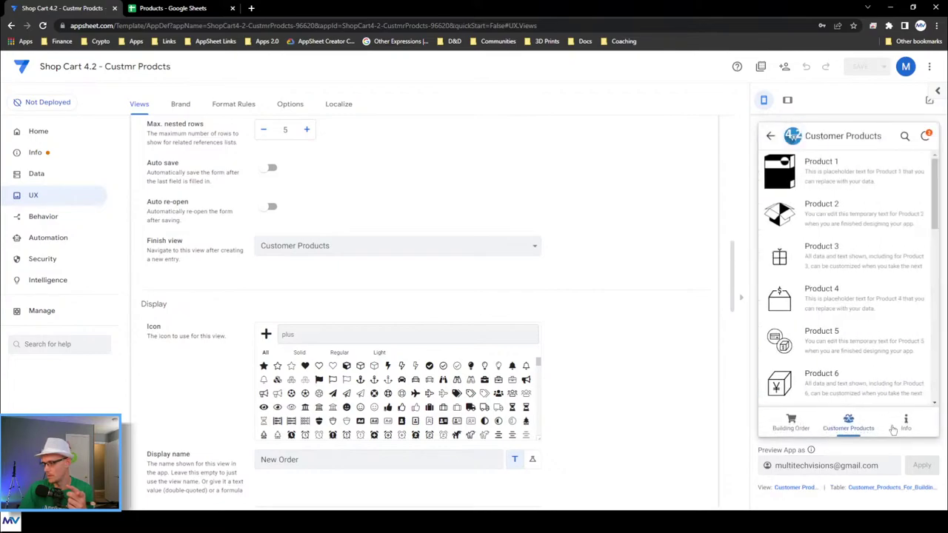
# Add 3 of Product 3, 5 of Product 2 and 15 of Product 6 to the building order in the preview.
pyautogui.click(839, 246)
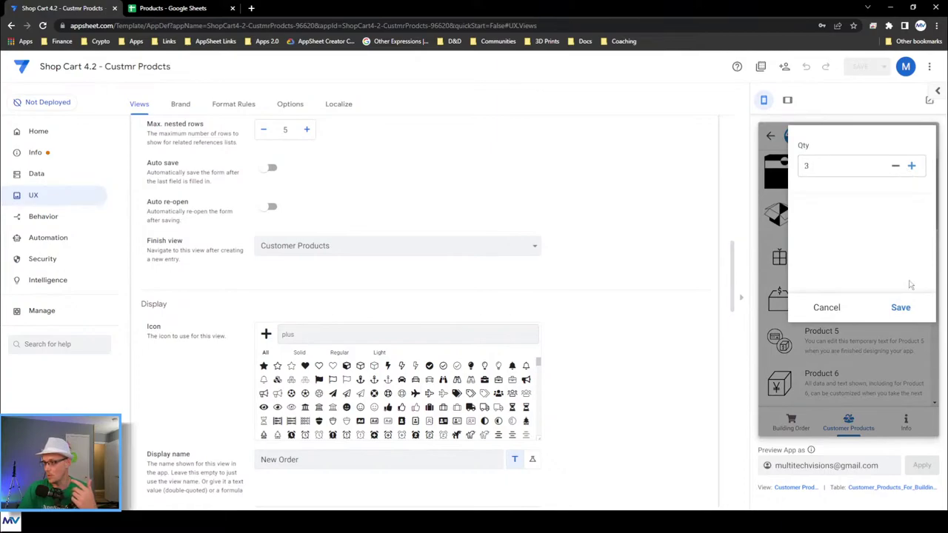
pyautogui.click(910, 311)
pyautogui.click(835, 217)
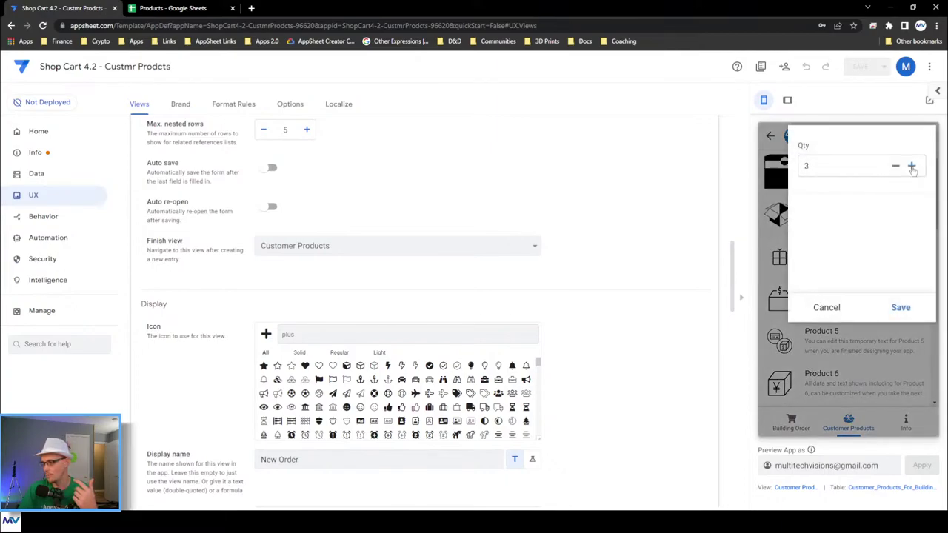
pyautogui.click(905, 309)
pyautogui.click(844, 305)
pyautogui.click(816, 168)
pyautogui.press('Return')
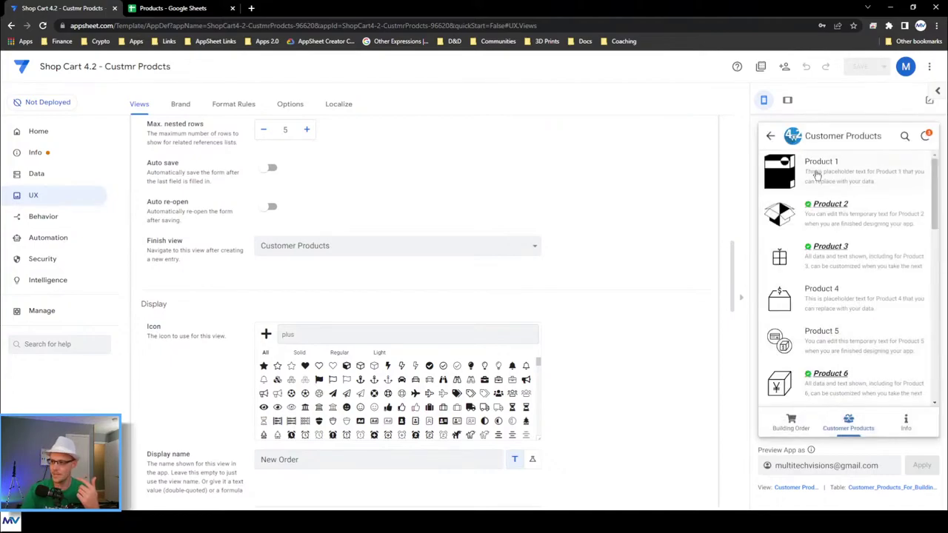
# Add 55 of Product 10 to the building order and open that order in the preview.
pyautogui.scroll(-5, 835, 260)
pyautogui.click(849, 321)
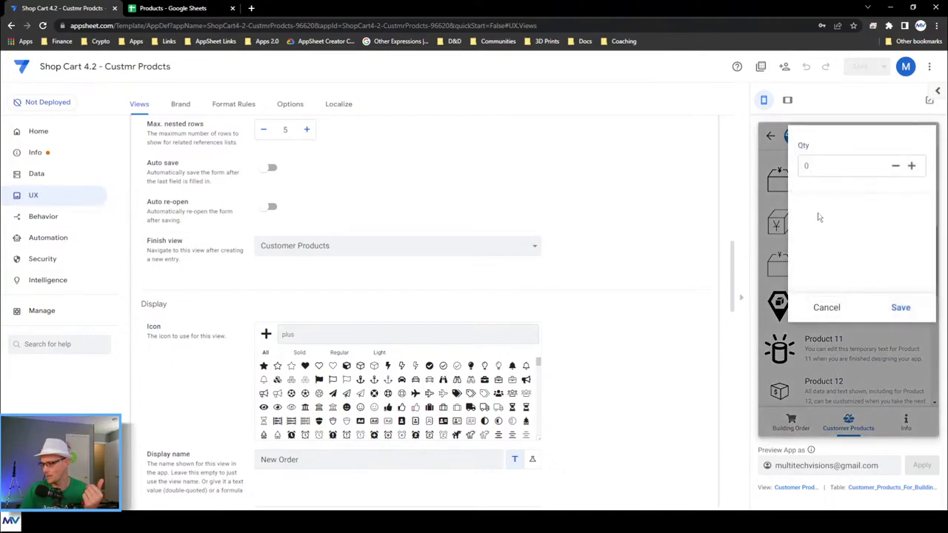
pyautogui.press('Return')
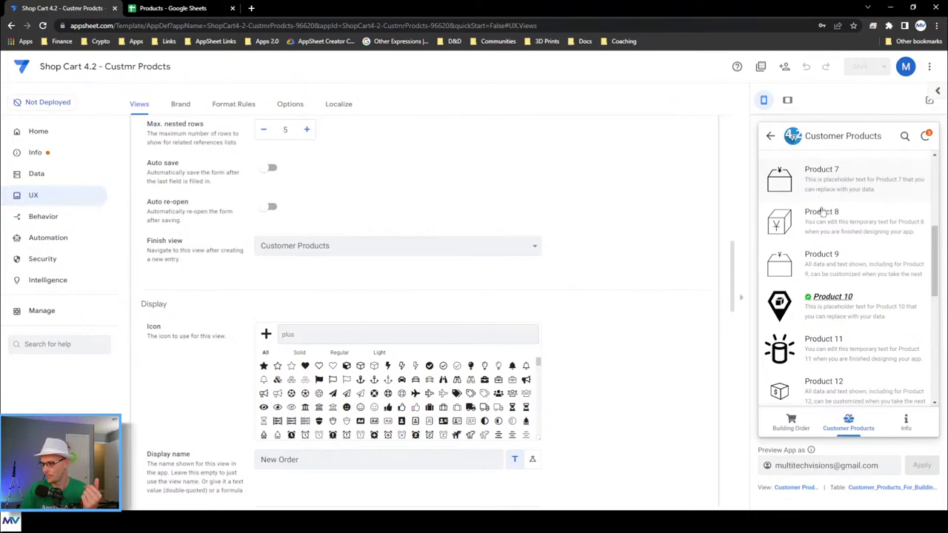
pyautogui.click(781, 431)
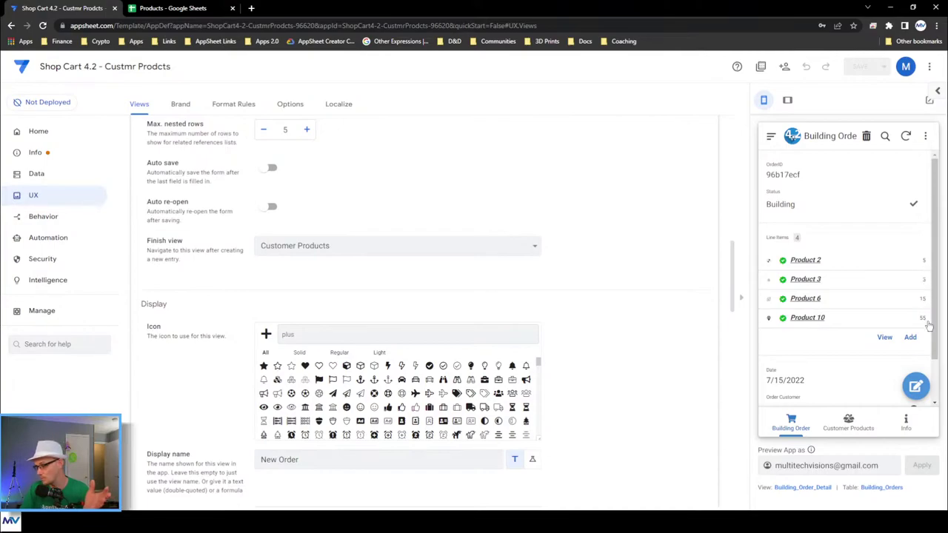
# Create a format rule for the Order_Details table that applies to the OrderDetail_Qty column.
pyautogui.click(235, 105)
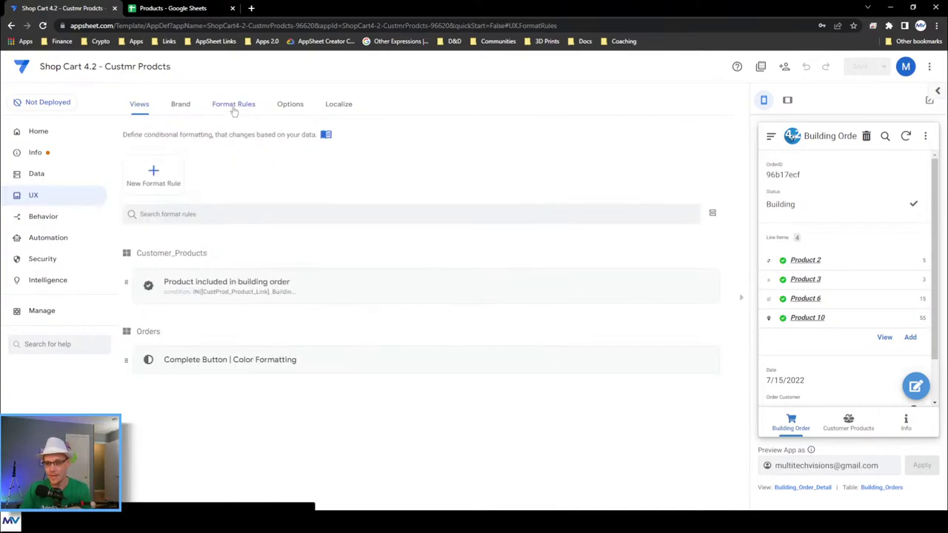
pyautogui.click(153, 185)
pyautogui.click(319, 214)
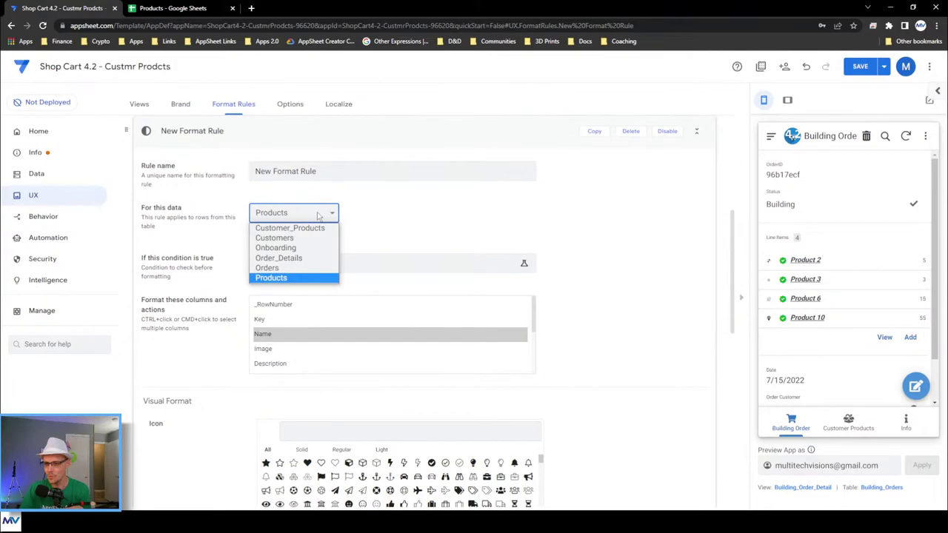
pyautogui.click(305, 258)
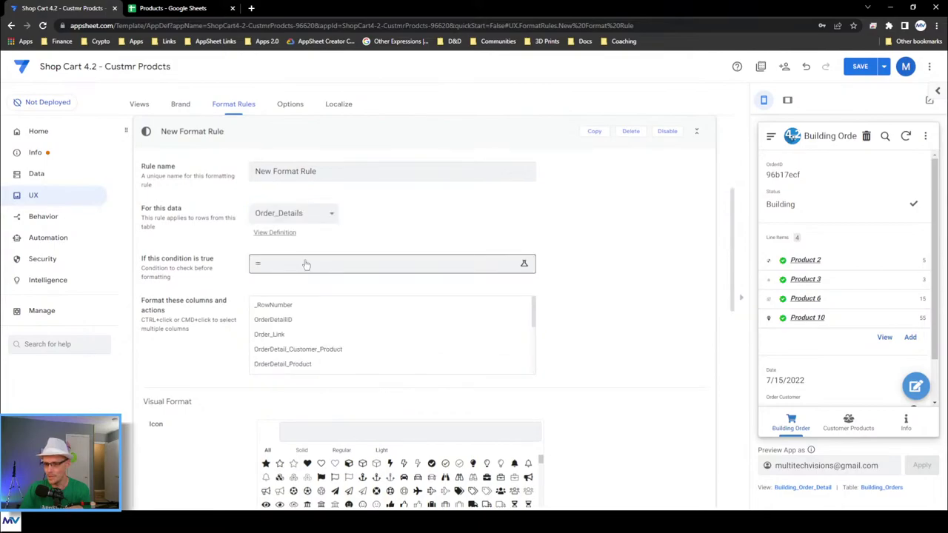
pyautogui.scroll(-2, 332, 335)
pyautogui.click(315, 331)
# Make the format rule's text bold and set its text size to 2.
pyautogui.scroll(-4, 200, 269)
pyautogui.scroll(-3, 204, 268)
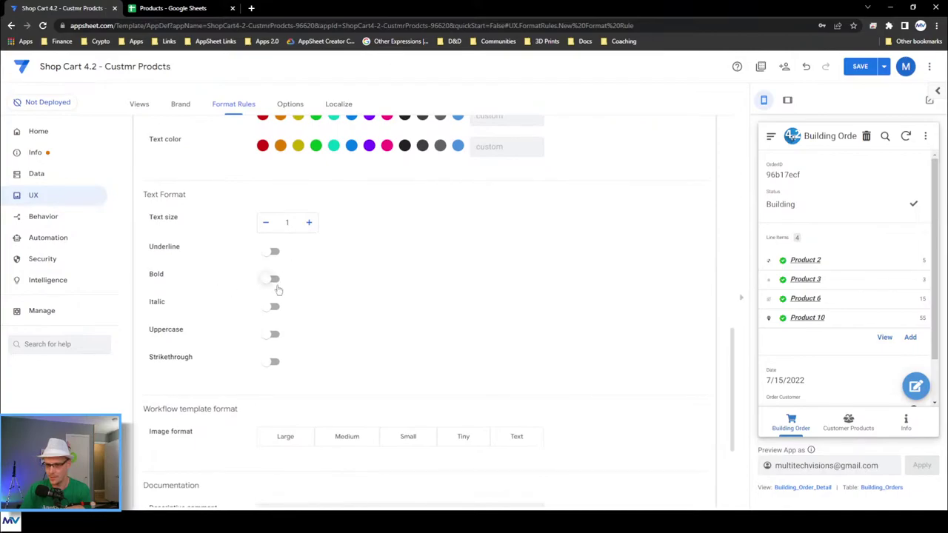
pyautogui.click(272, 281)
pyautogui.click(309, 225)
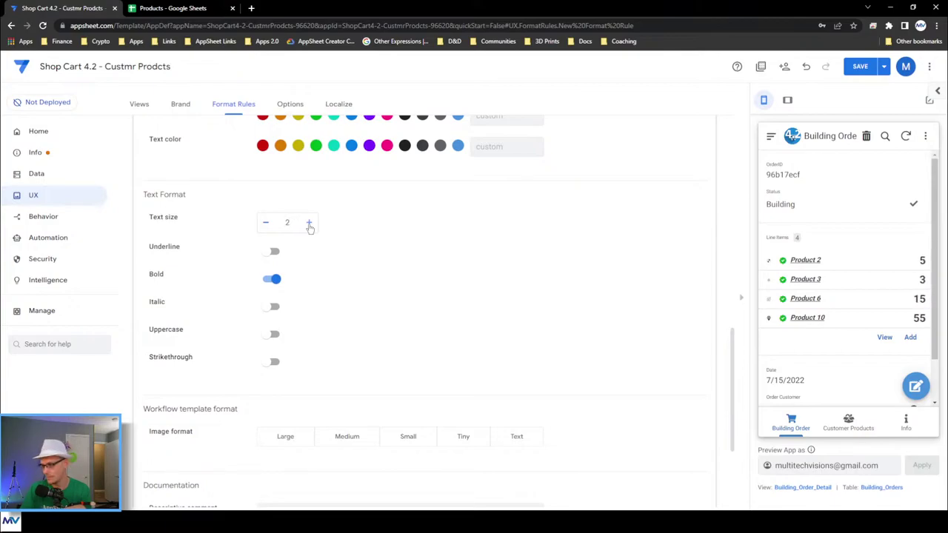
# Name the format rule "Order Detail QTY | Text Formatting" and save the app.
pyautogui.scroll(1, 360, 289)
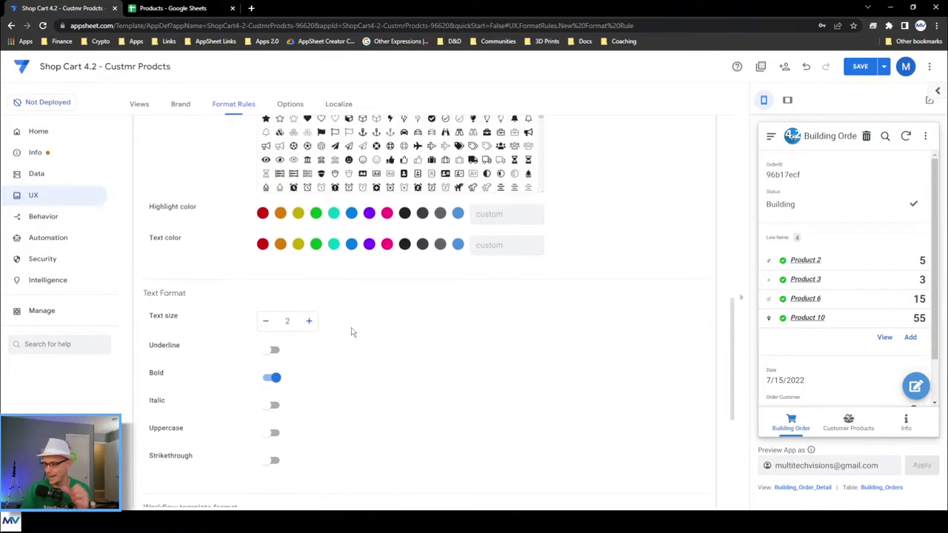
pyautogui.scroll(4, 607, 354)
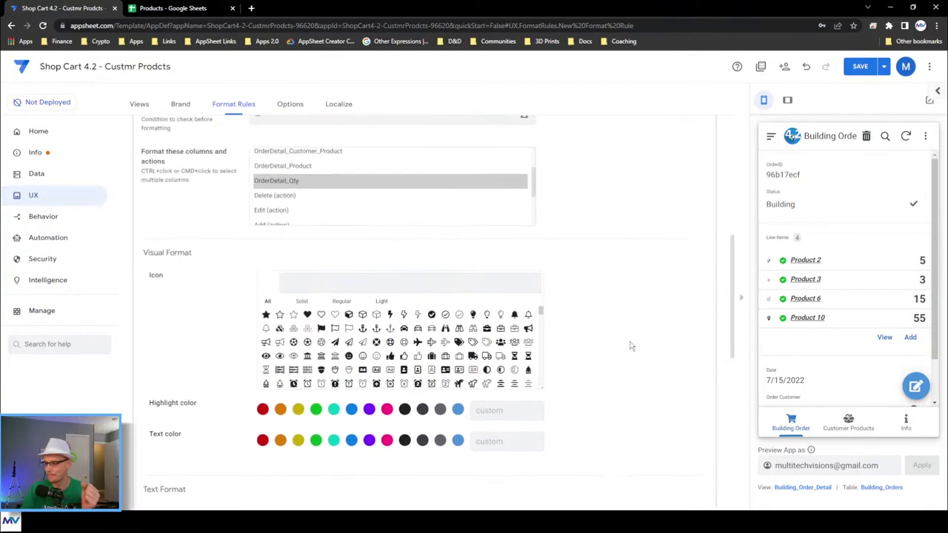
pyautogui.click(321, 220)
pyautogui.hotkey('ctrl', 'a')
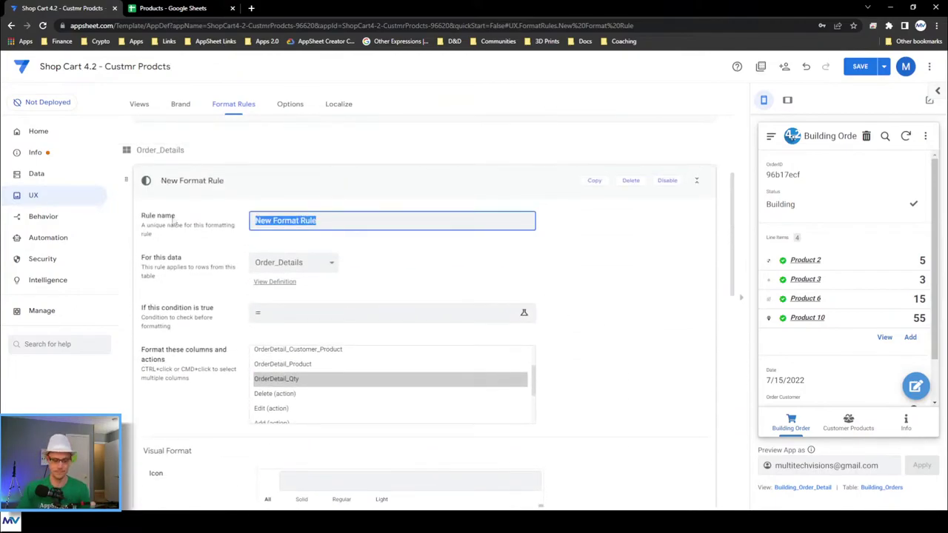
pyautogui.write('Order Detail QTY | Te')
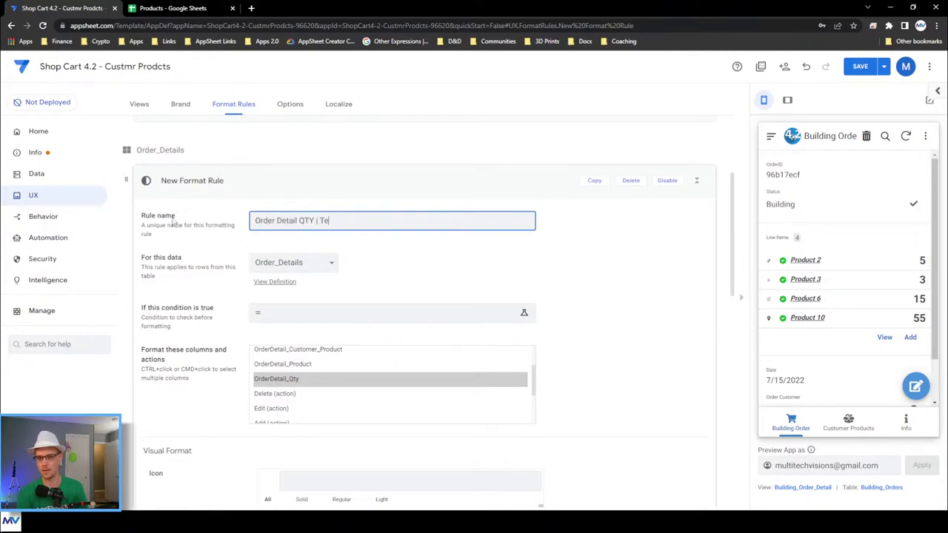
pyautogui.write('xt Formatting')
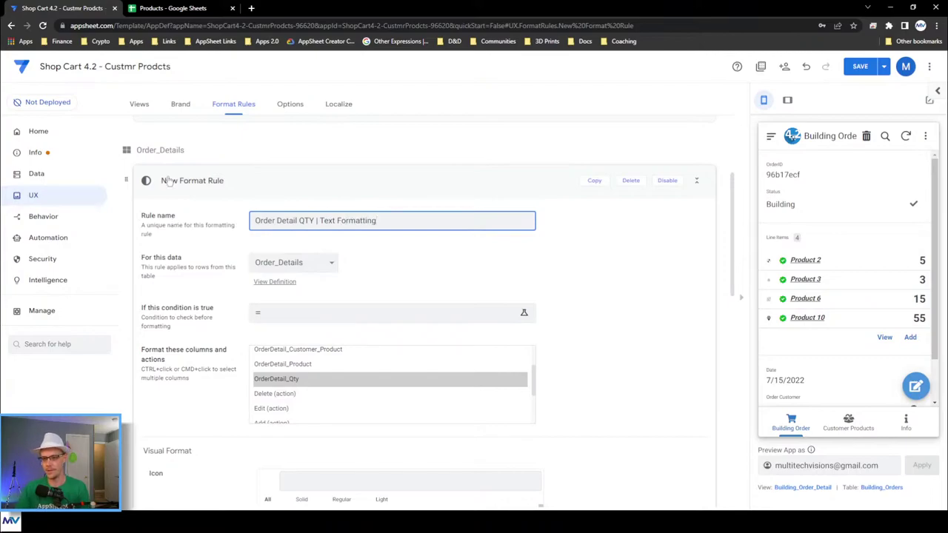
pyautogui.click(643, 277)
pyautogui.scroll(-1, 525, 188)
pyautogui.click(526, 137)
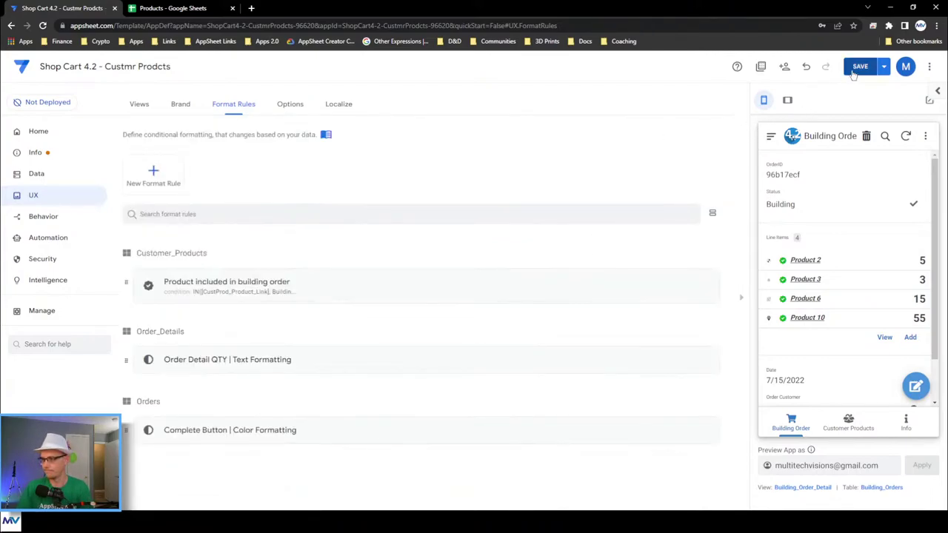
pyautogui.click(860, 65)
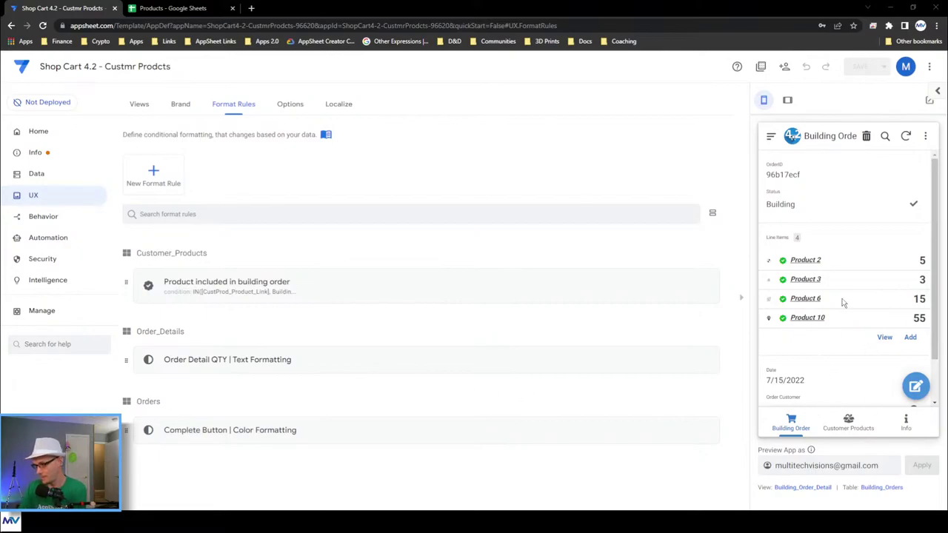
# Delete the building order in the preview and save a new order for an existing customer.
pyautogui.click(868, 137)
pyautogui.click(900, 266)
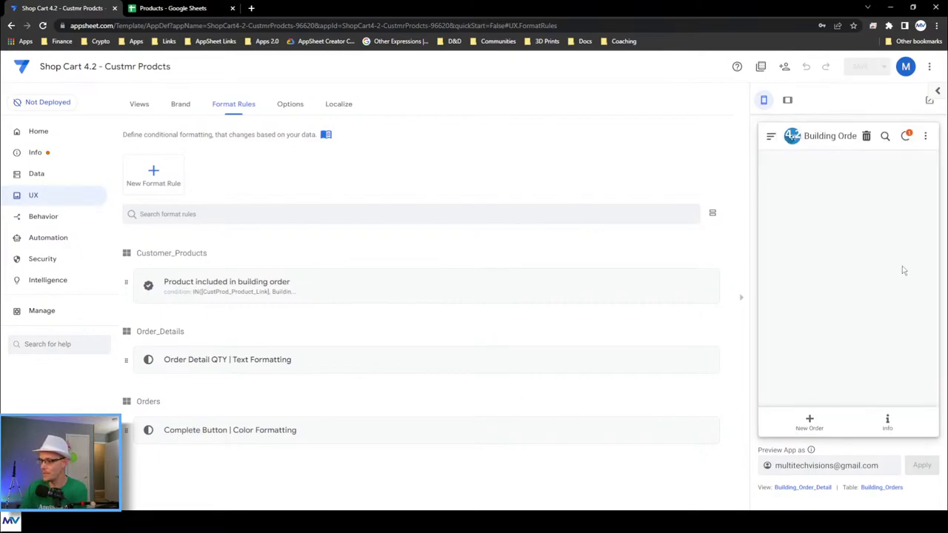
pyautogui.click(810, 419)
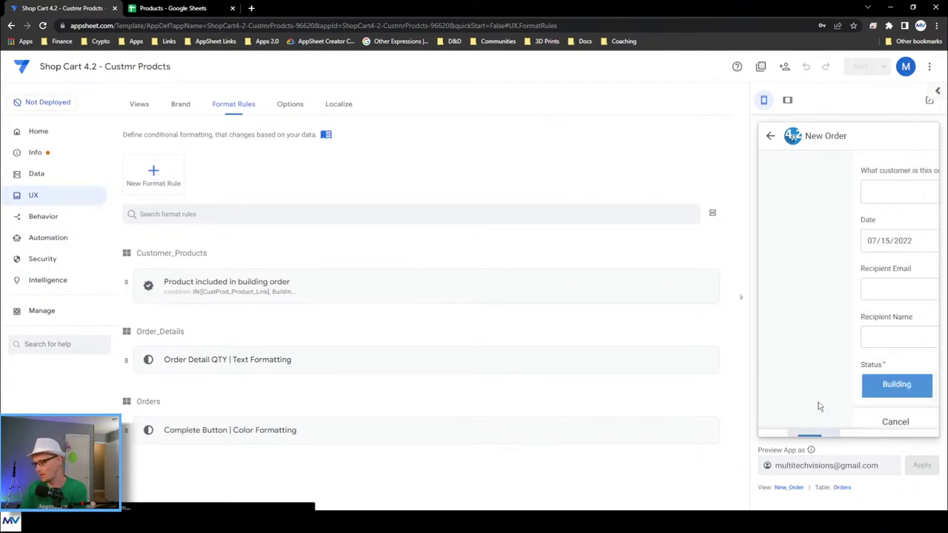
pyautogui.click(835, 193)
pyautogui.click(827, 208)
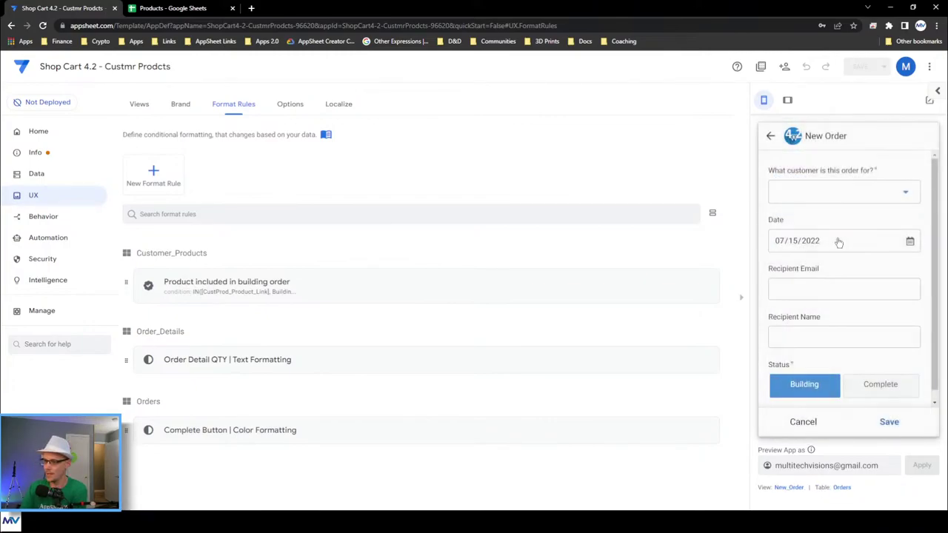
pyautogui.click(888, 419)
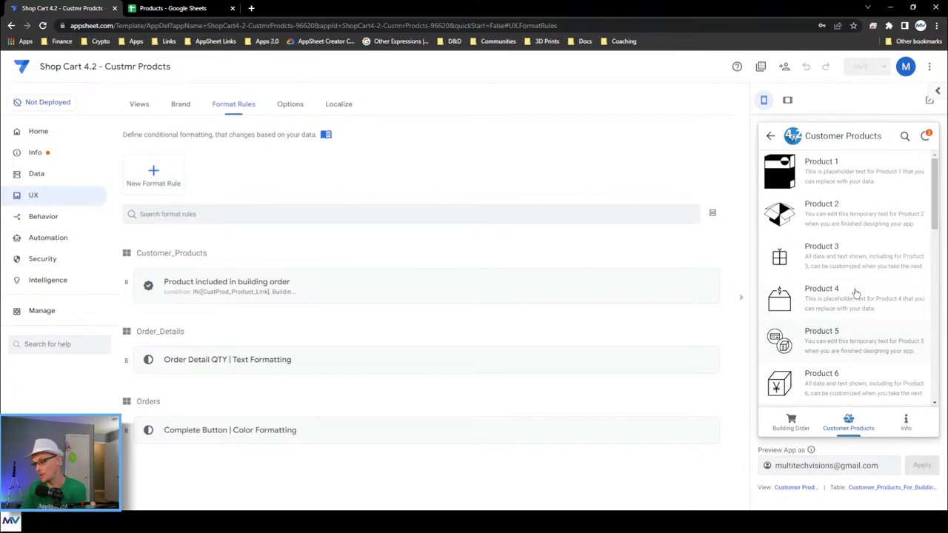
# Add 4 of Product 4 to the new order and open the building order in the preview.
pyautogui.click(854, 295)
pyautogui.click(911, 166)
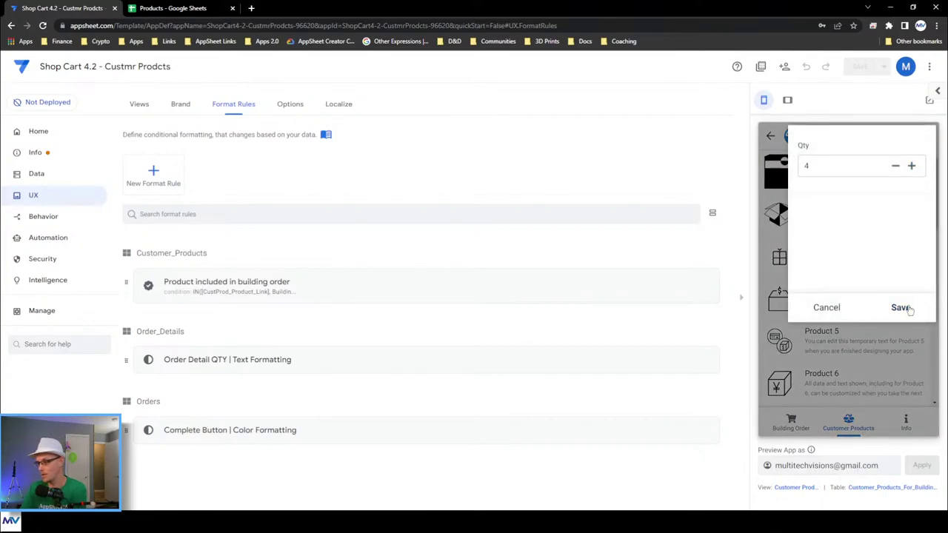
pyautogui.click(899, 307)
pyautogui.click(794, 425)
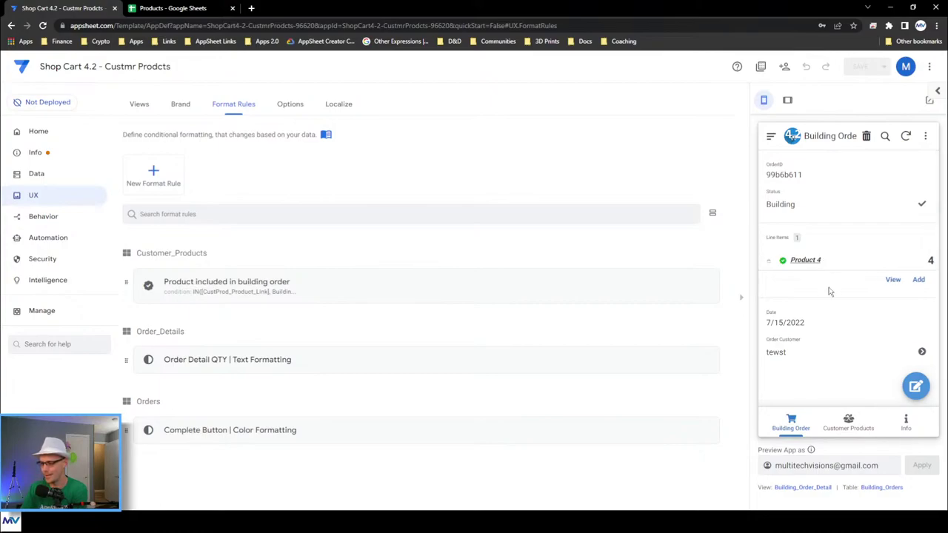
# Open the Products view in the preview and bring up the app's list of data tables.
pyautogui.click(771, 137)
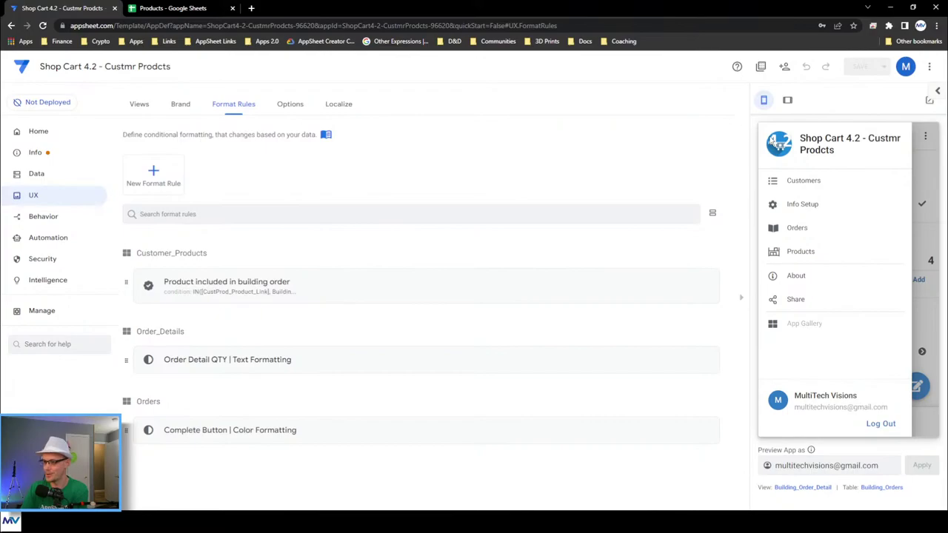
pyautogui.click(802, 253)
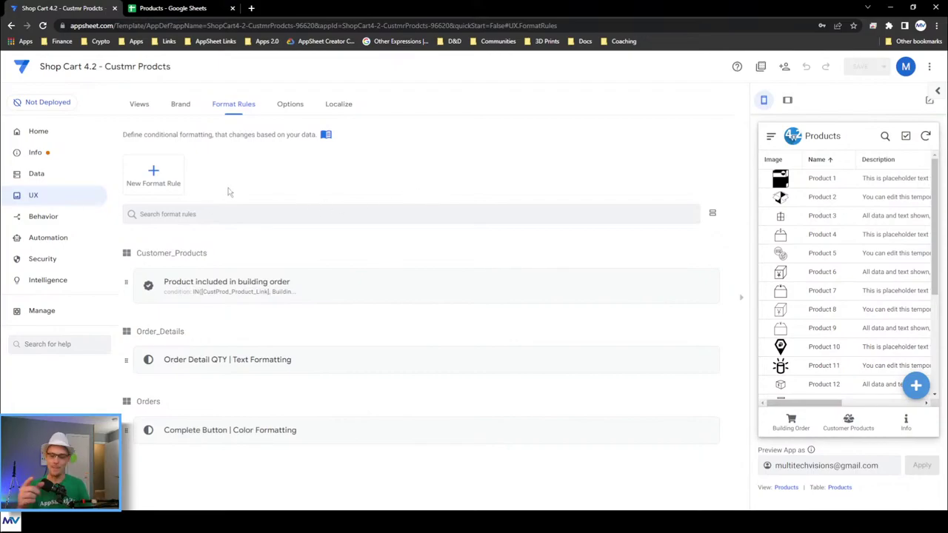
pyautogui.click(70, 178)
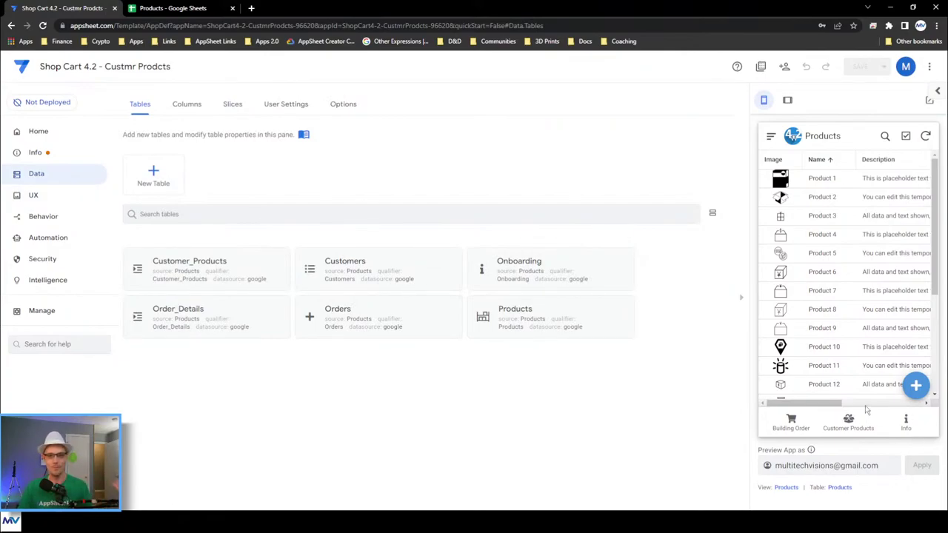
# Open the Info view in the preview and read through its first onboarding page.
pyautogui.click(908, 427)
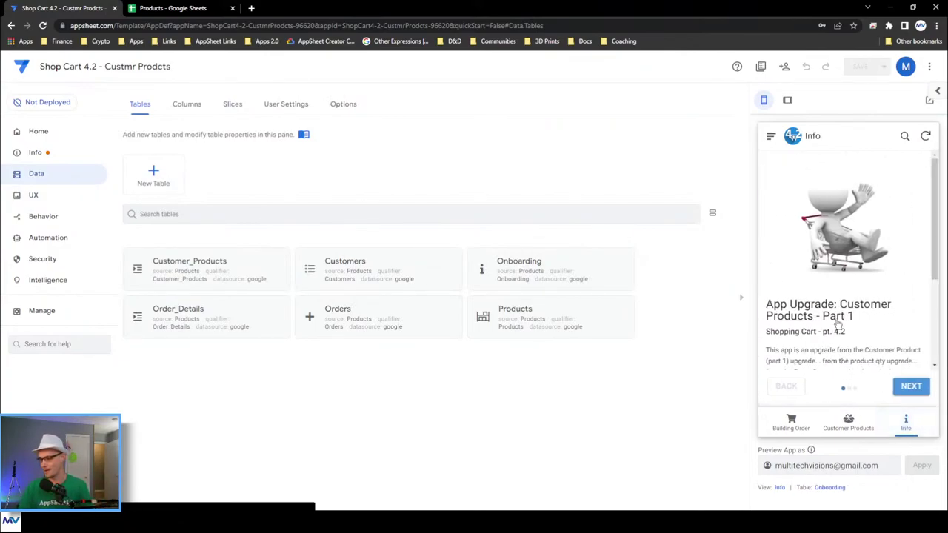
pyautogui.scroll(-1, 838, 323)
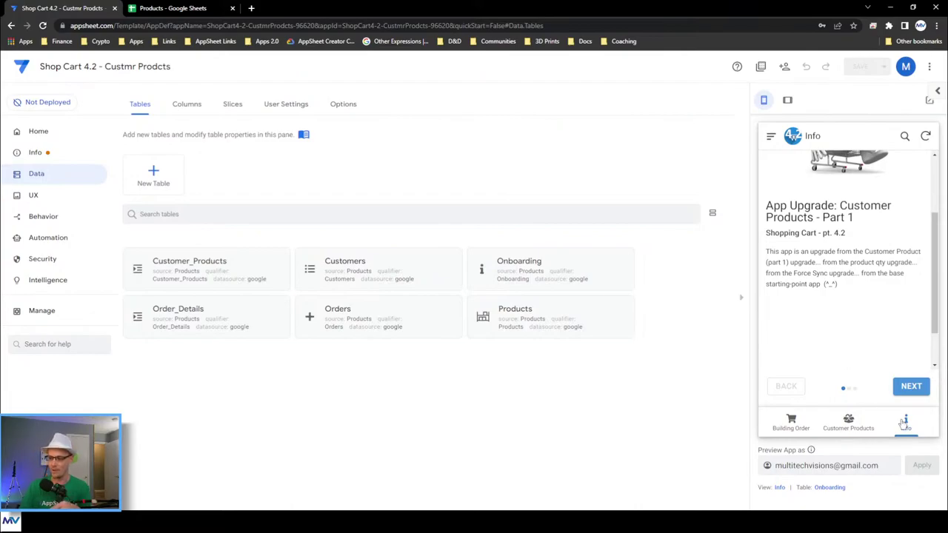
pyautogui.scroll(2, 852, 326)
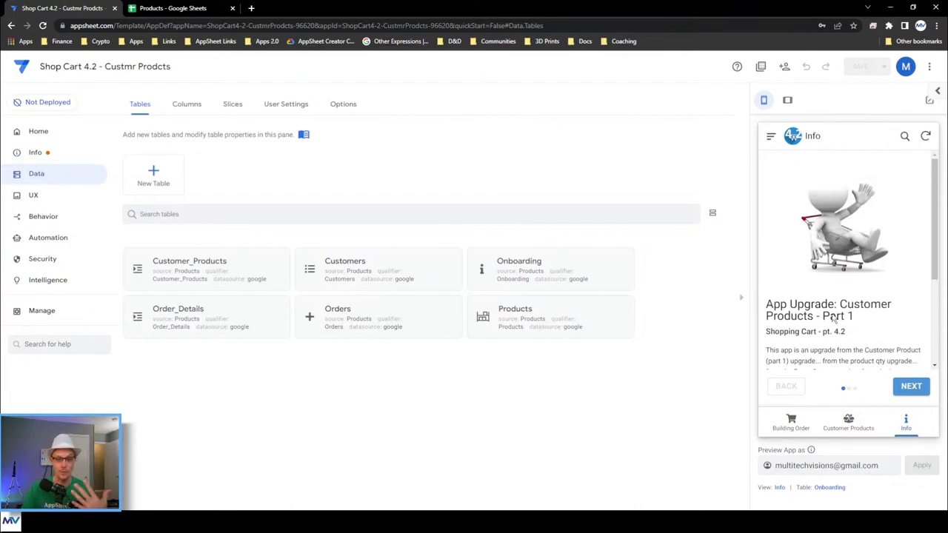